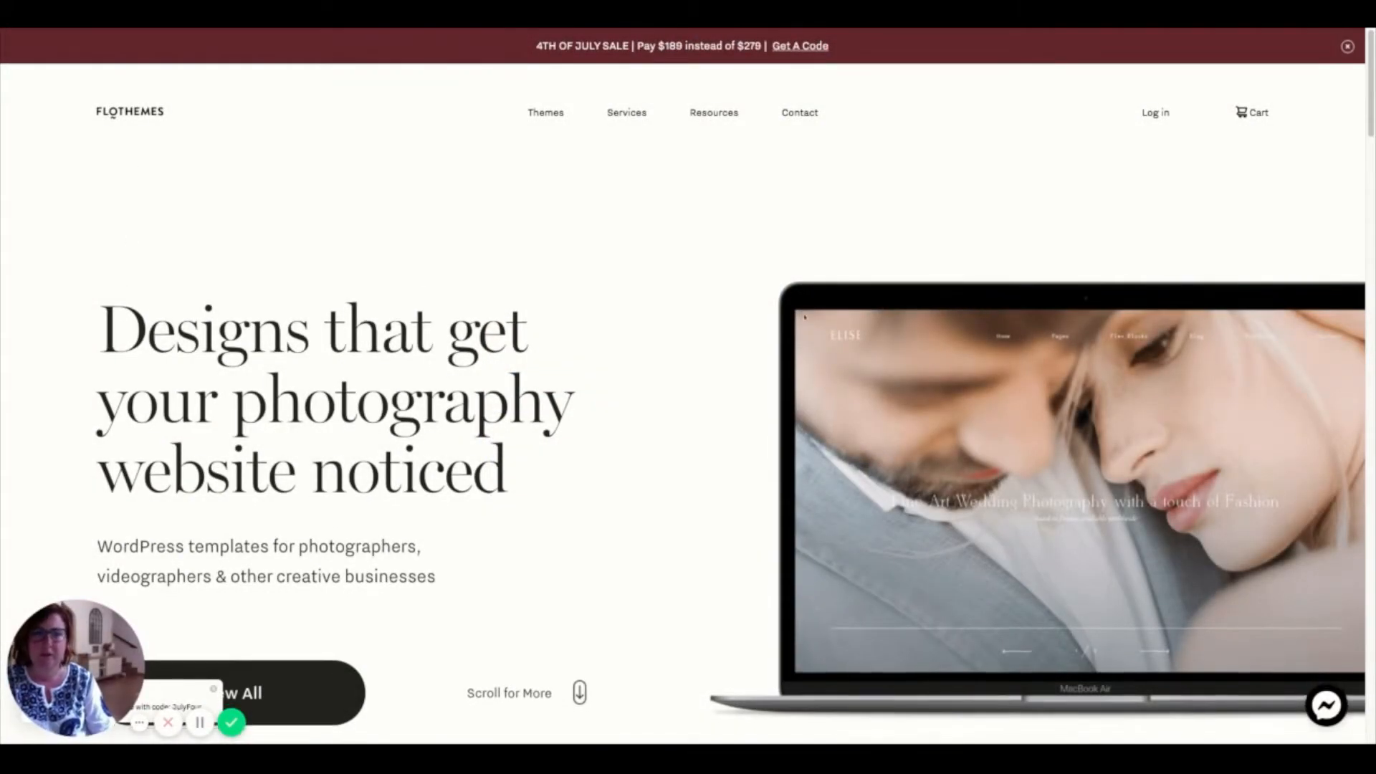
# - Scroll down the Flothemes plugins page to find the FloForms plugin
pyautogui.scroll(-5, 801, 313)
pyautogui.scroll(-20, 802, 316)
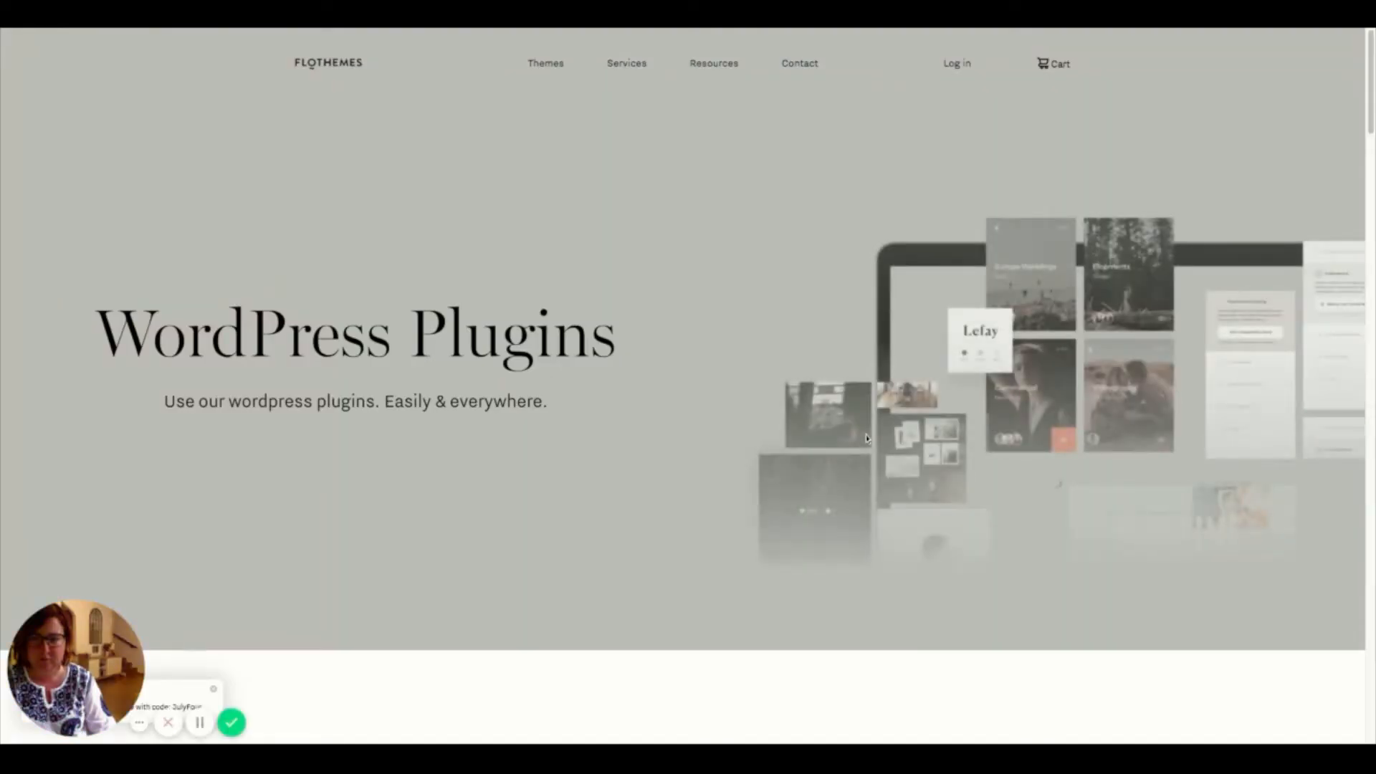
pyautogui.scroll(-8, 867, 439)
pyautogui.scroll(-8, 688, 389)
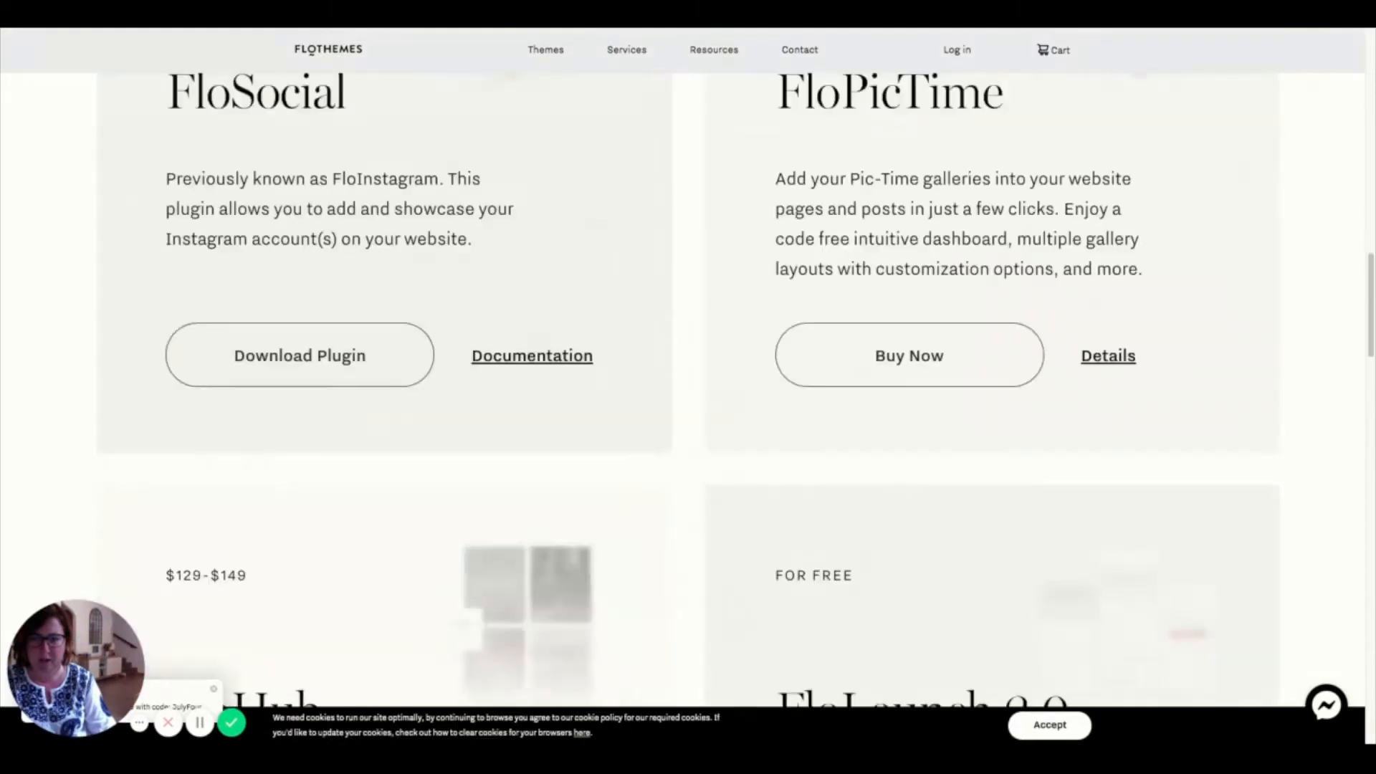
pyautogui.scroll(-2, 688, 390)
pyautogui.scroll(-8, 687, 389)
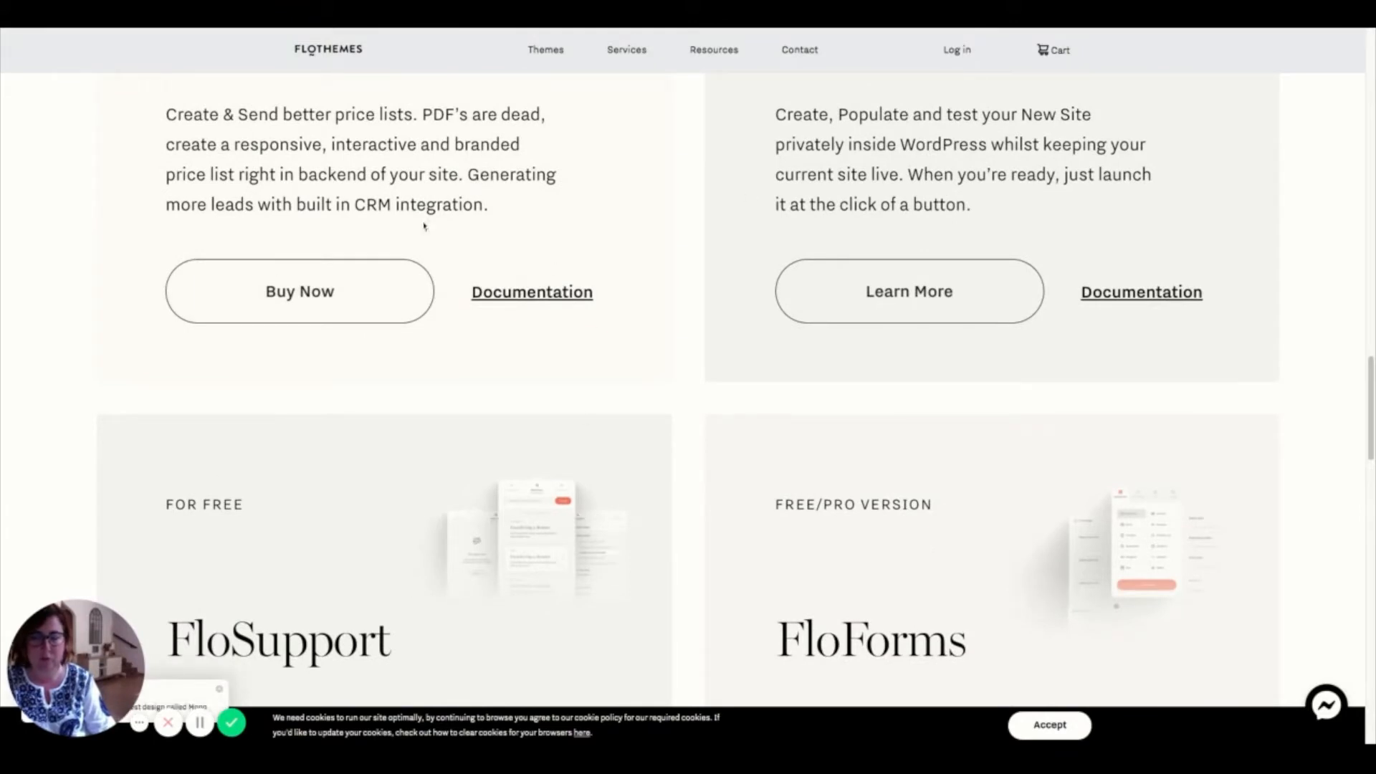
pyautogui.scroll(-1, 740, 466)
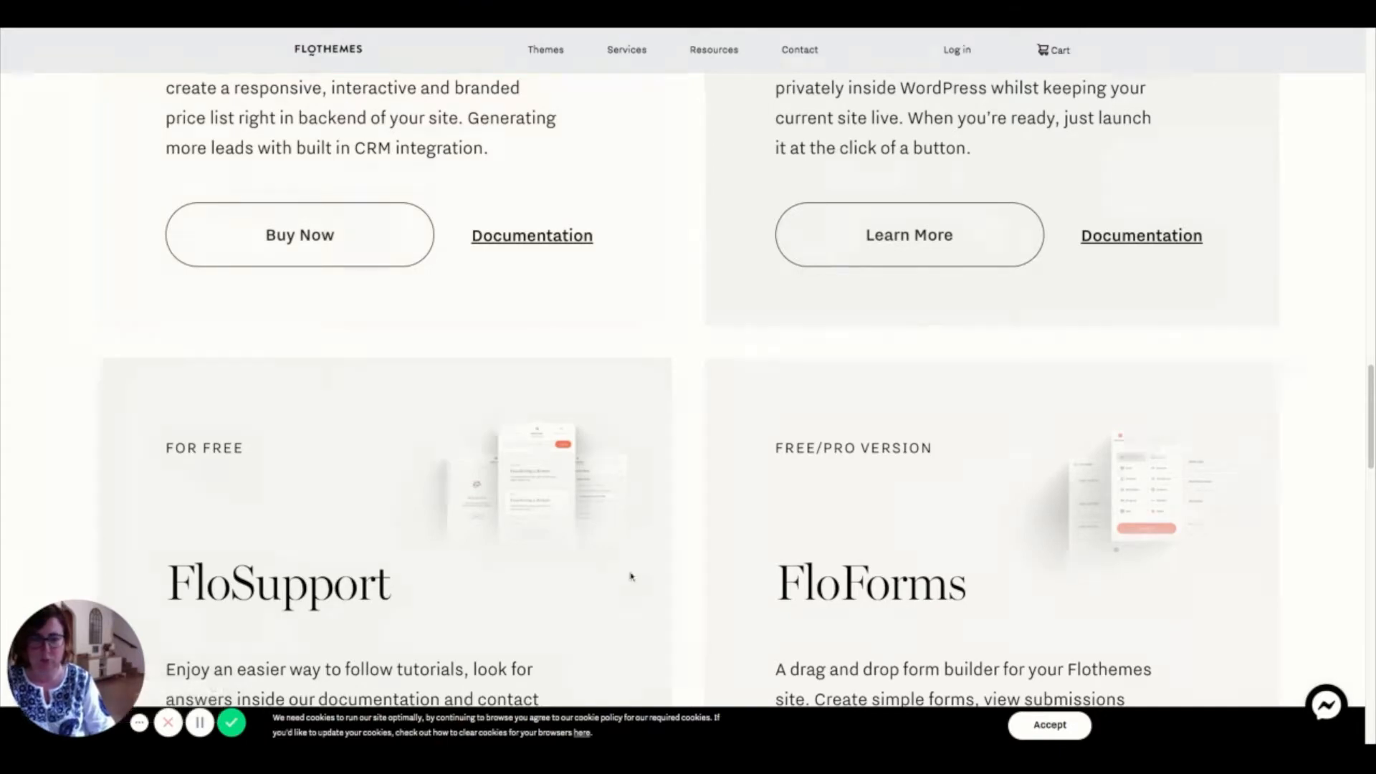
pyautogui.scroll(-5, 727, 541)
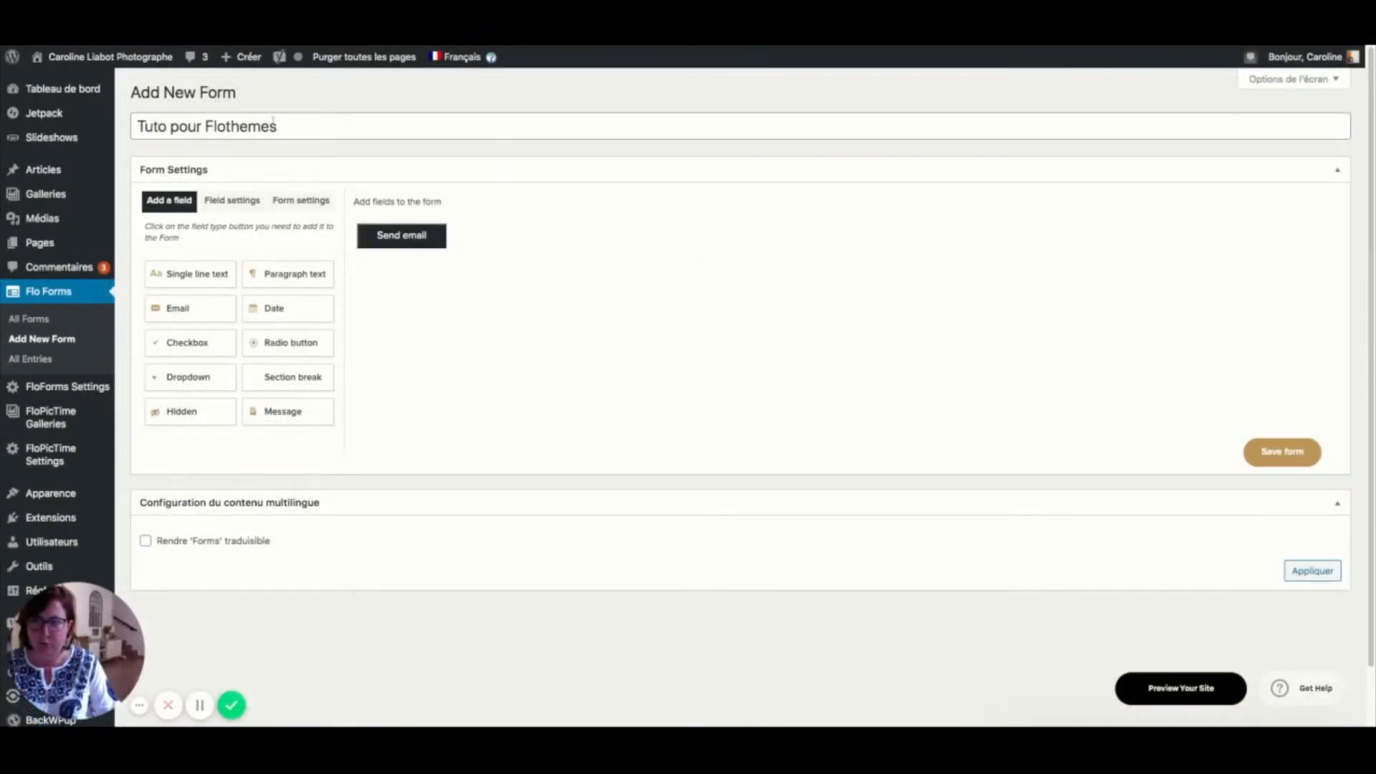
# - Check the Field settings panel and field list, then show the form's Form settings
pyautogui.click(215, 206)
pyautogui.click(179, 203)
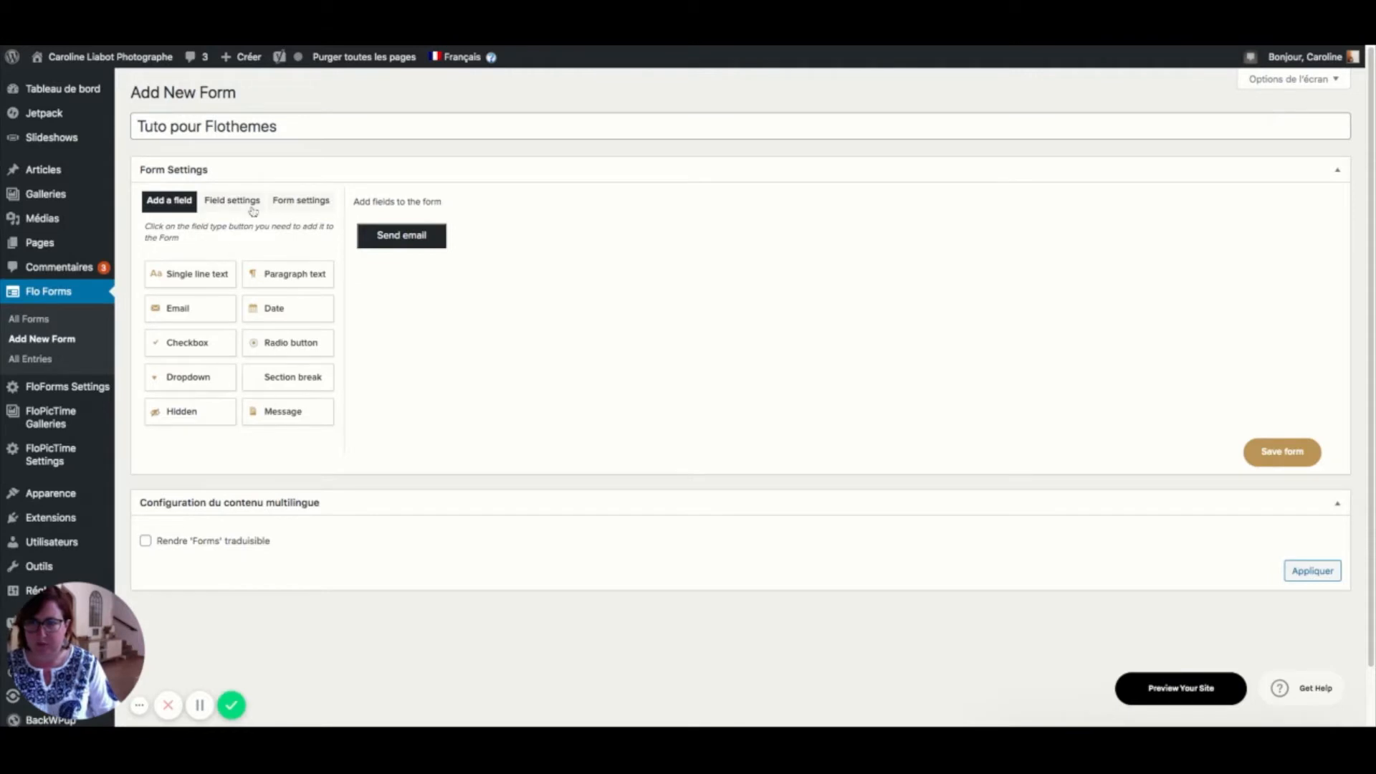
pyautogui.click(295, 205)
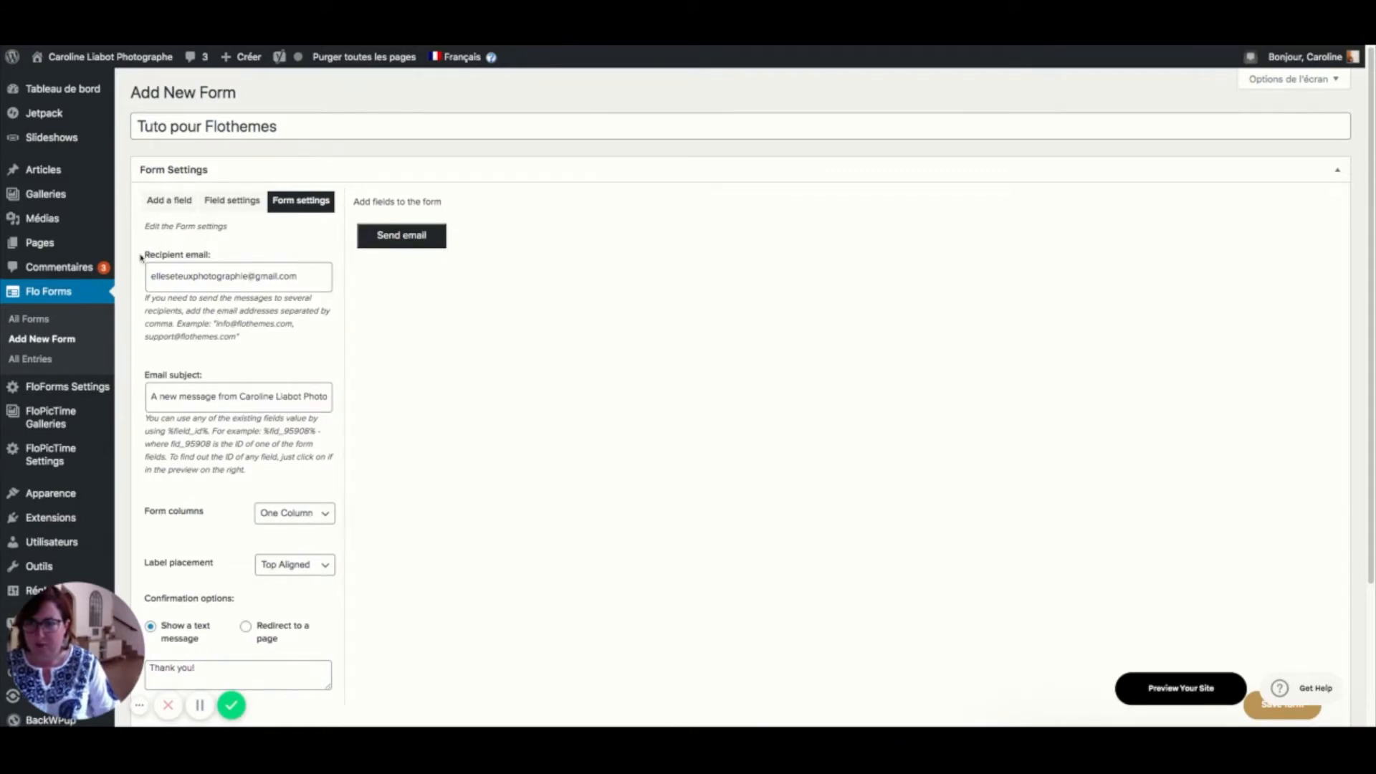
# - Replace the recipient email address and set the subject to 'Email depuis Tuto pour Flothemes'
pyautogui.moveTo(310, 282); pyautogui.dragTo(154, 276)
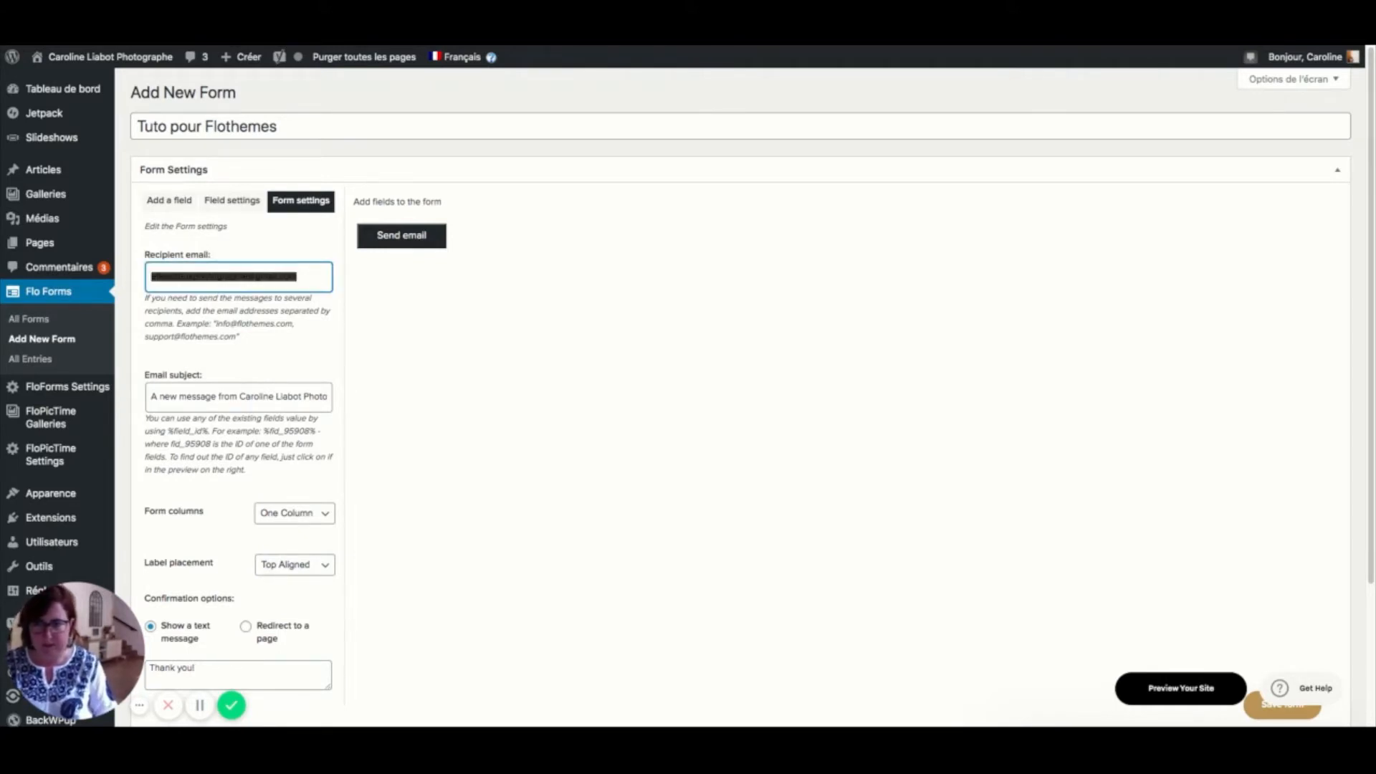
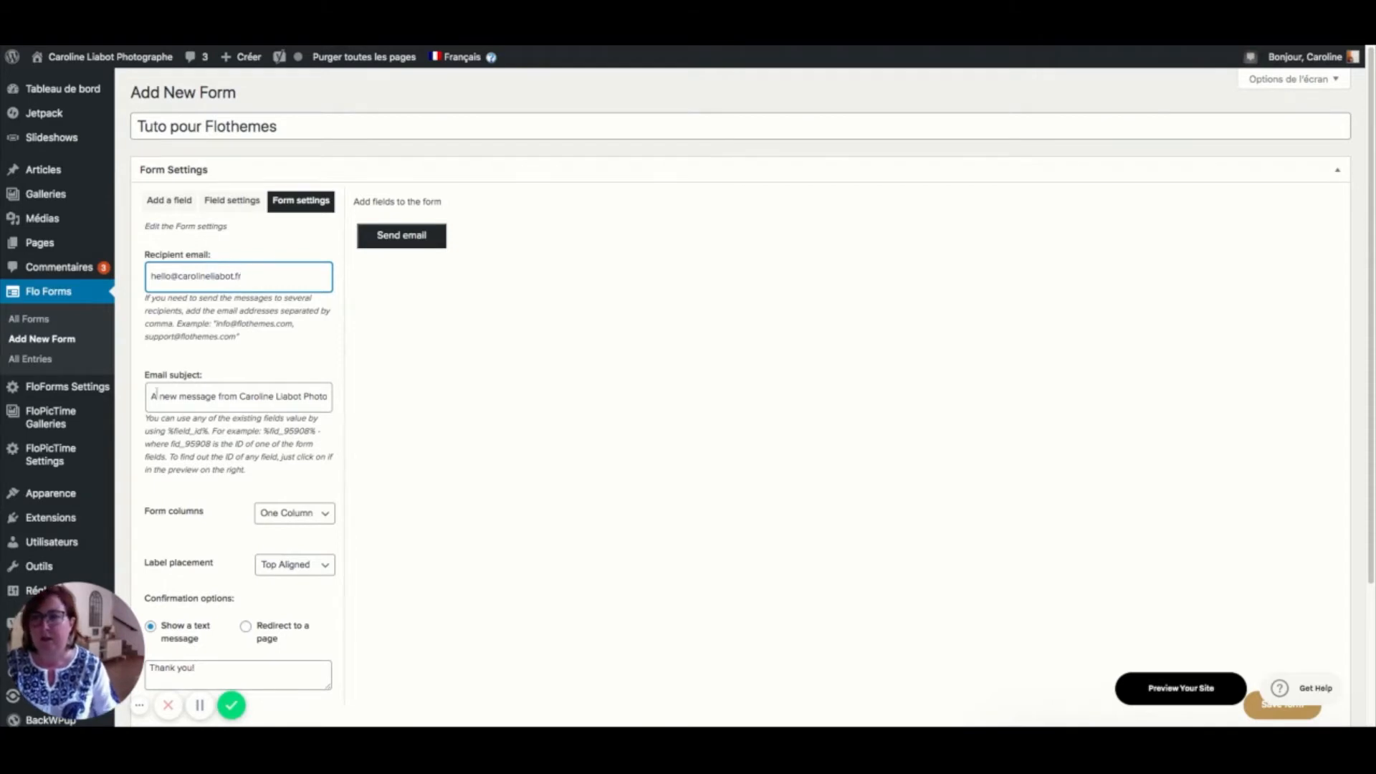
pyautogui.click(152, 398)
pyautogui.press('Down')
pyautogui.press('super+a')
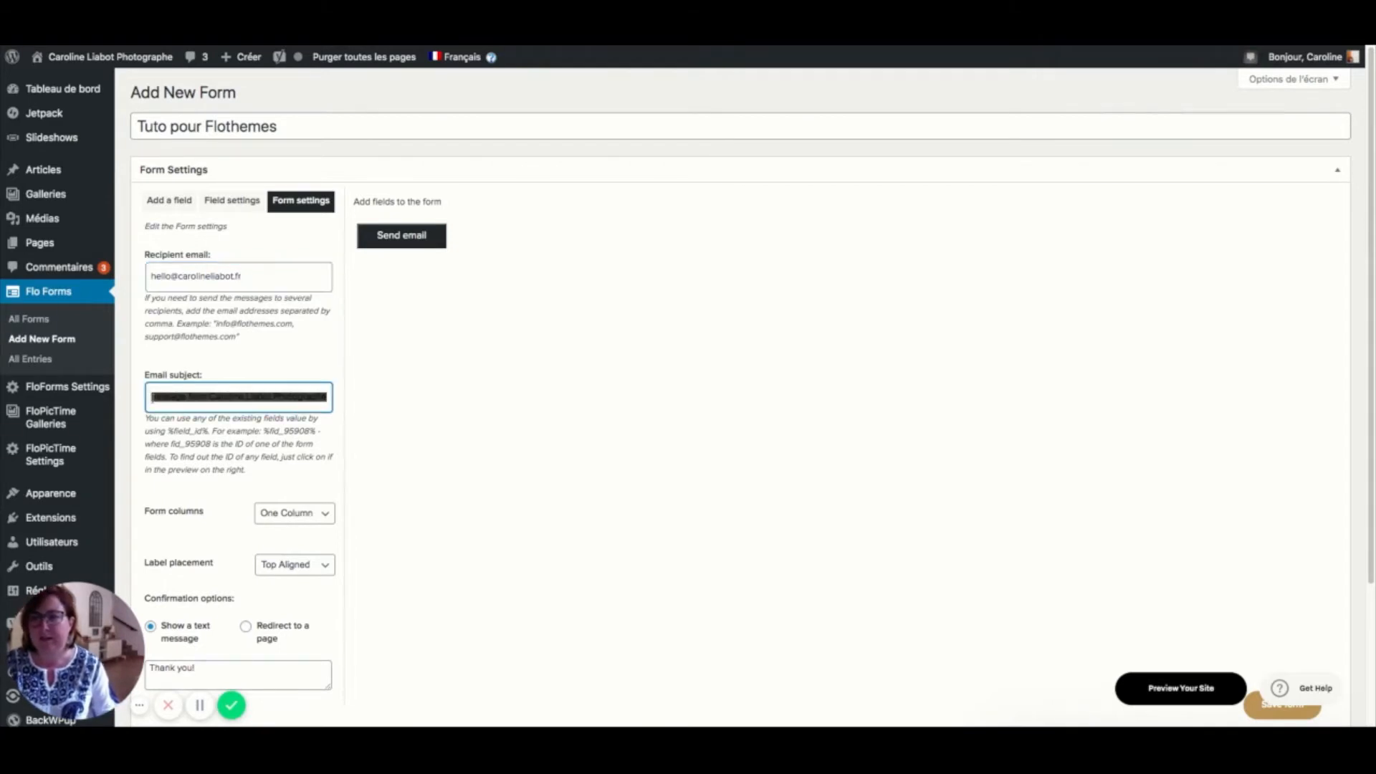
pyautogui.press('BackSpace')
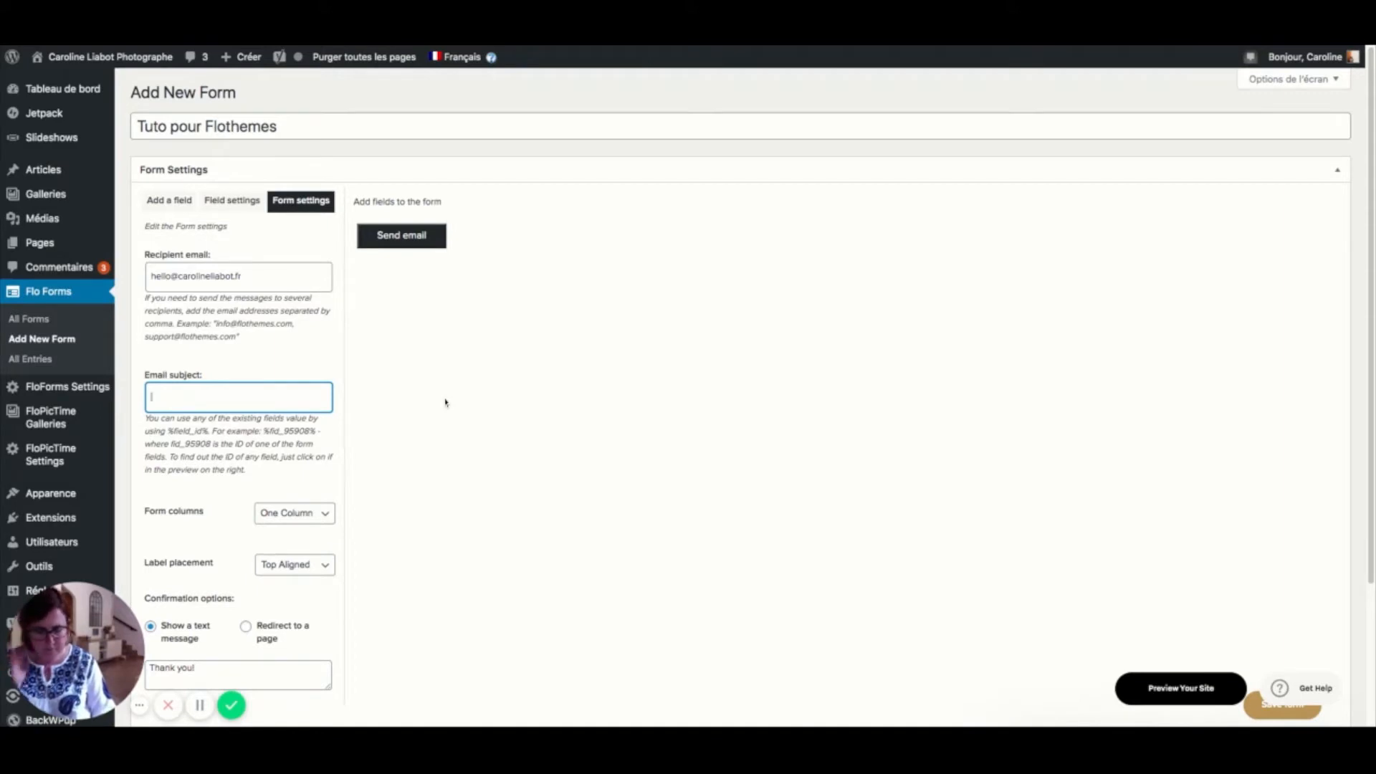
pyautogui.write('Tu')
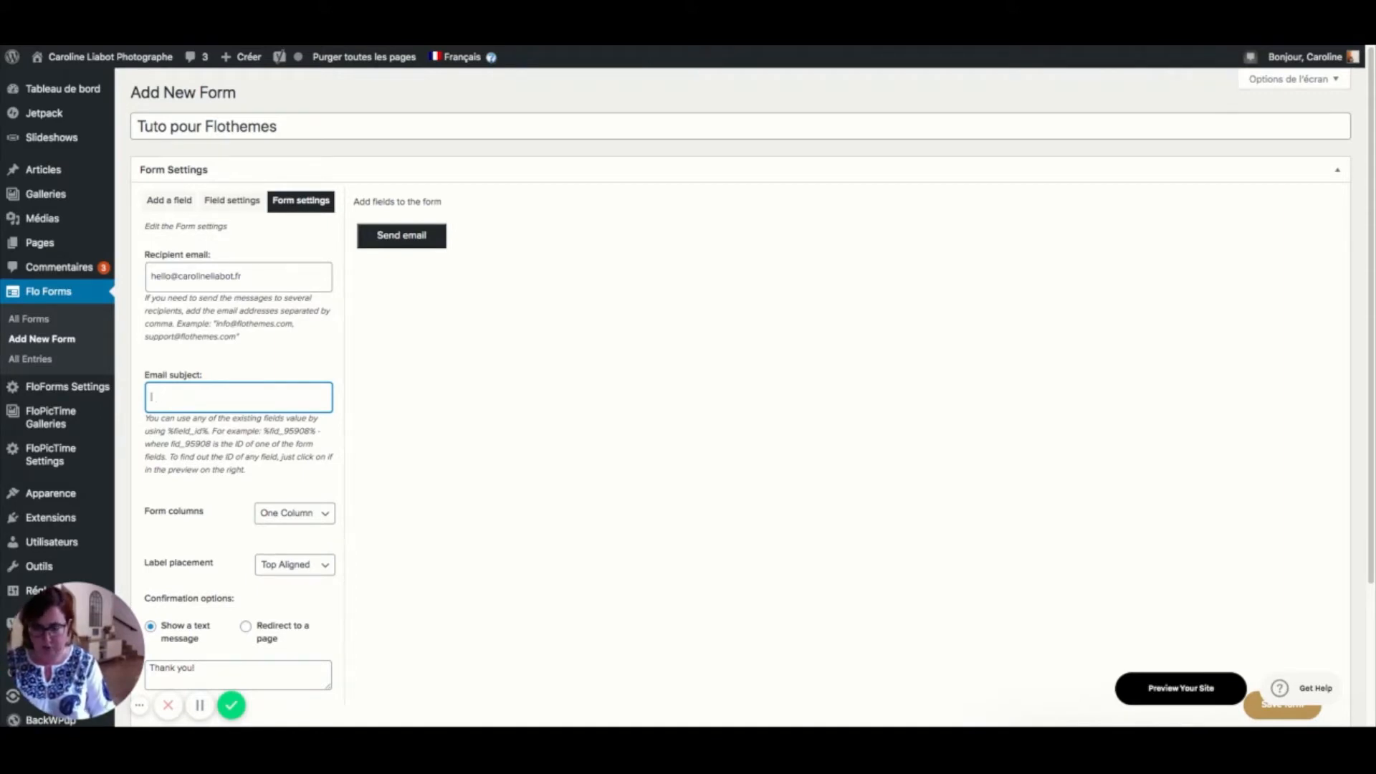
pyautogui.write('mail depuis')
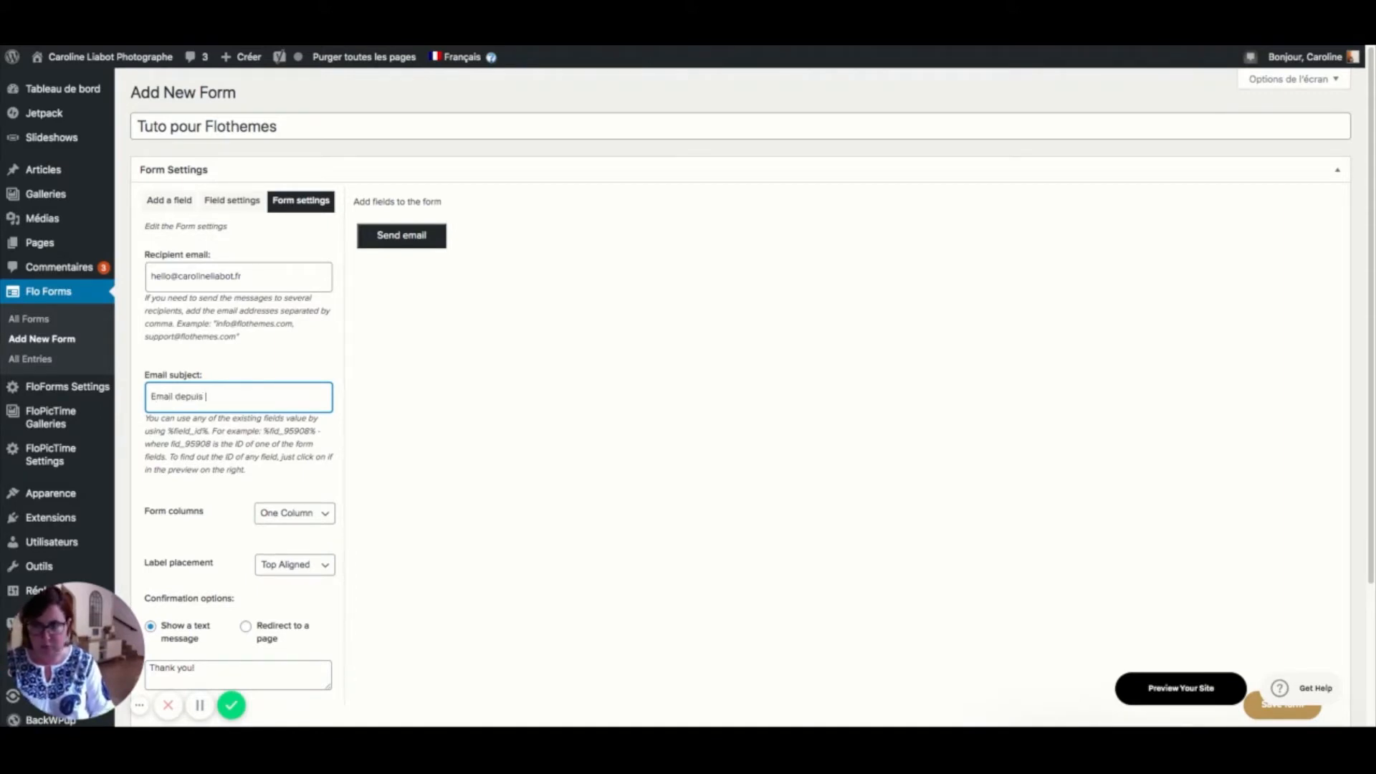
pyautogui.write(' Tuto pour')
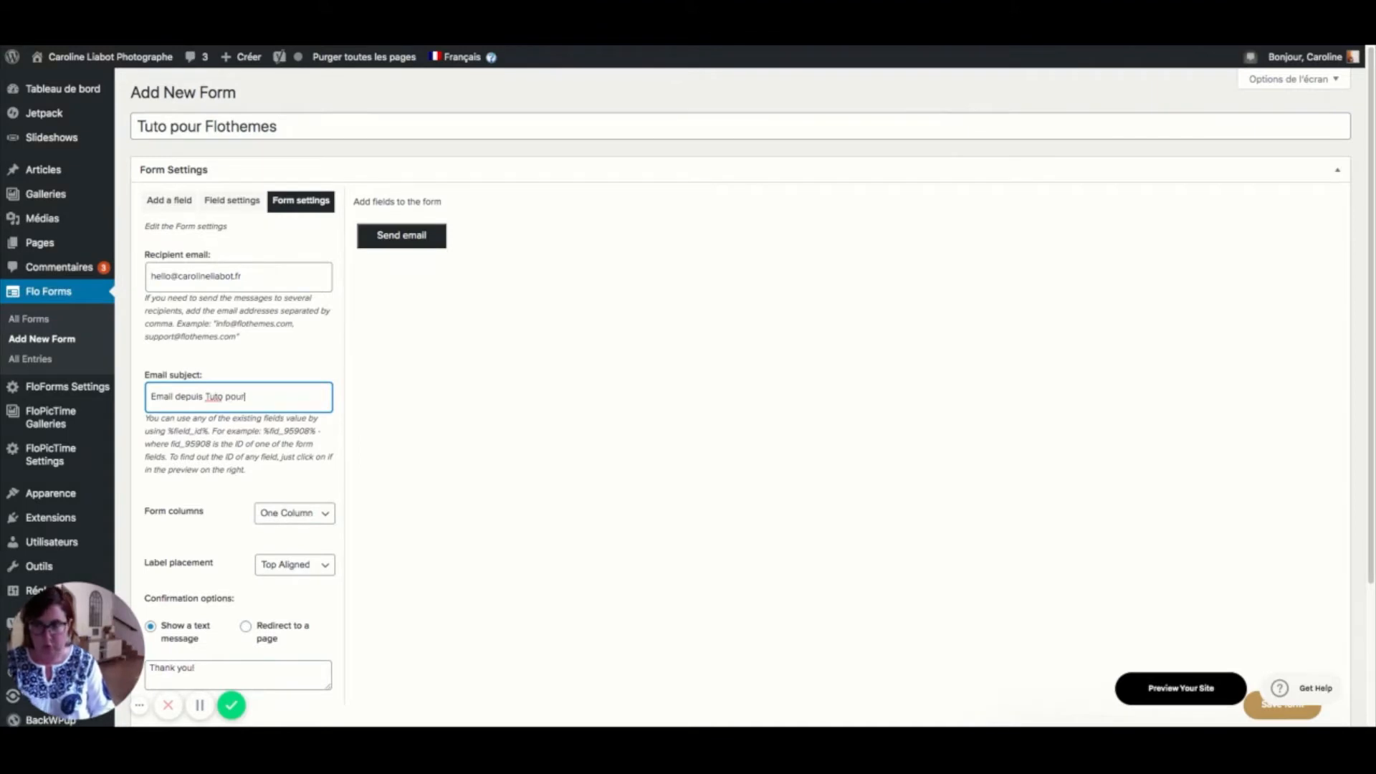
pyautogui.write(' Flothemes')
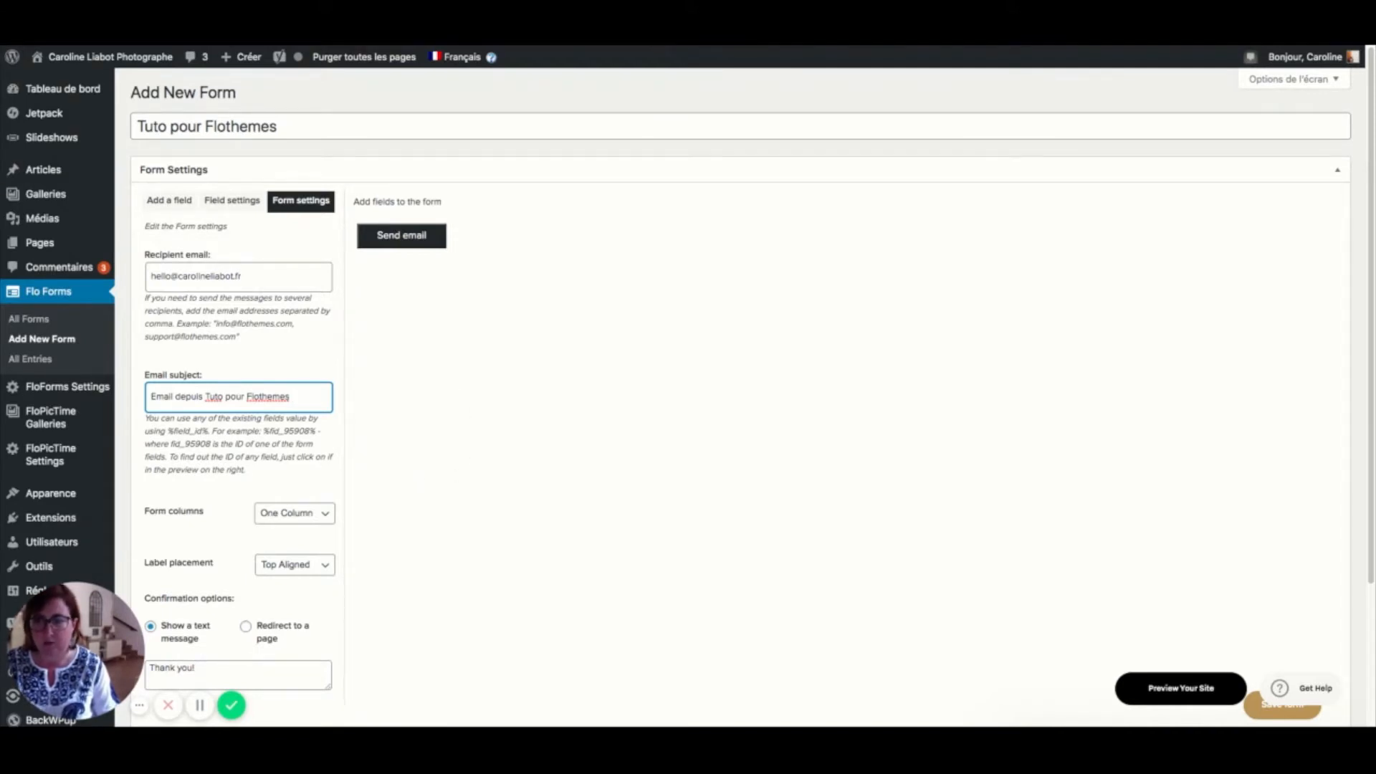
# - Change the confirmation message from 'Thank you!' to 'Merci !'
pyautogui.scroll(-3, 324, 469)
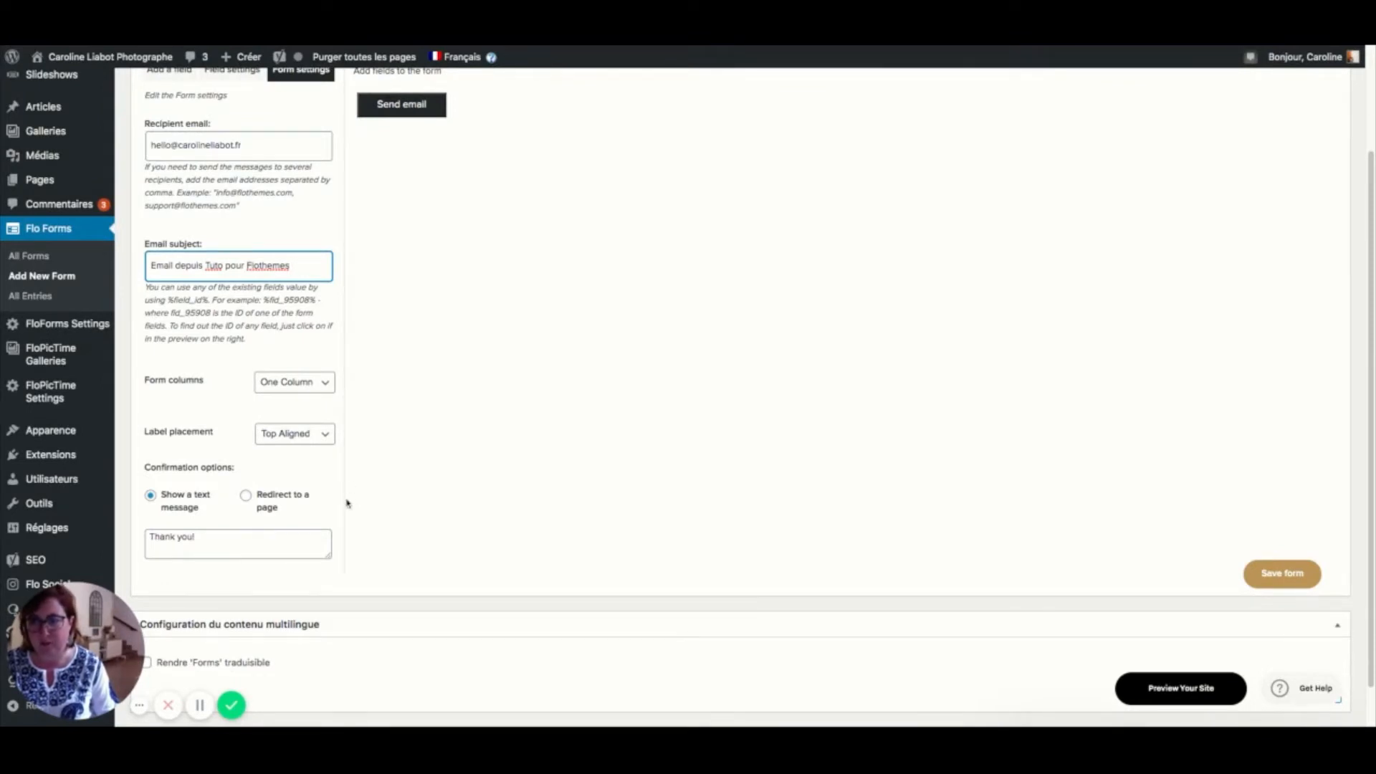
pyautogui.tripleClick(200, 540)
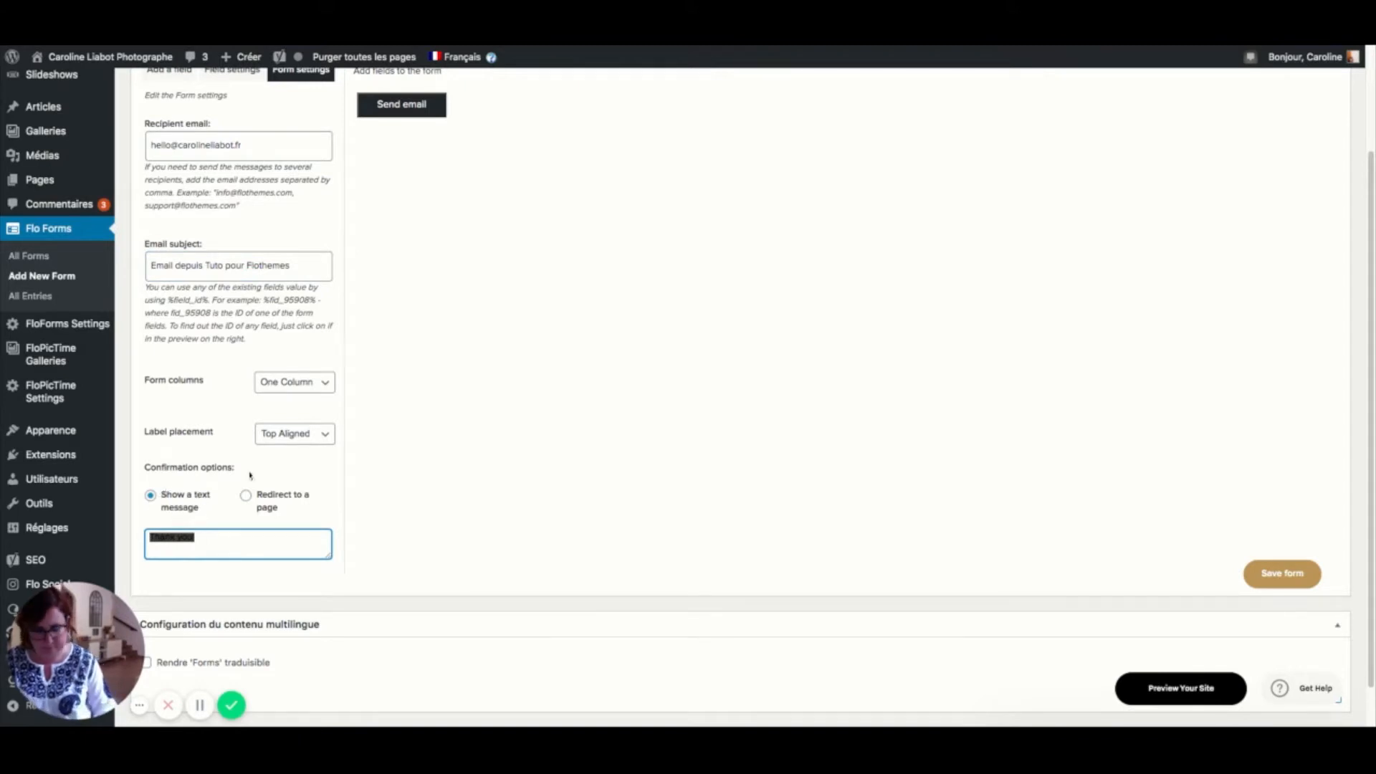
pyautogui.write('Merci !')
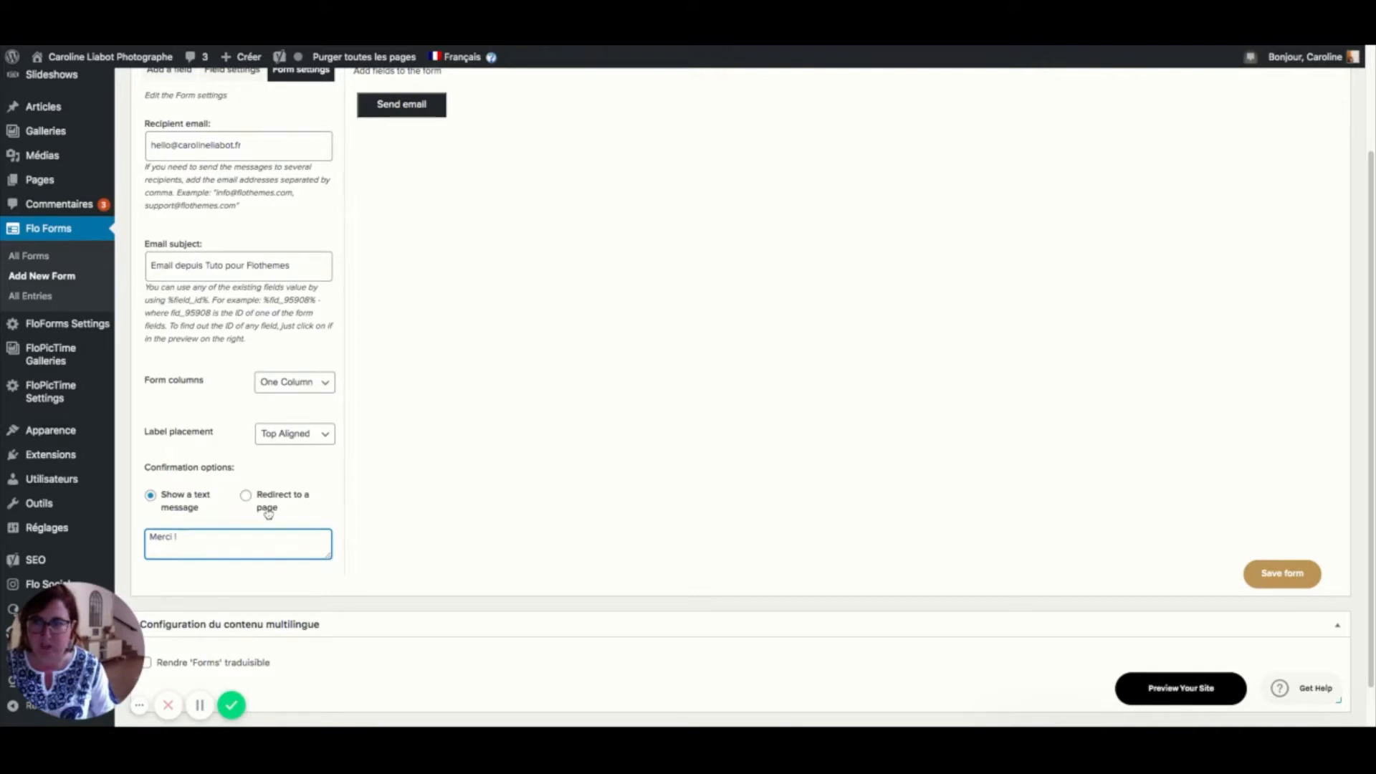
pyautogui.scroll(3, 267, 513)
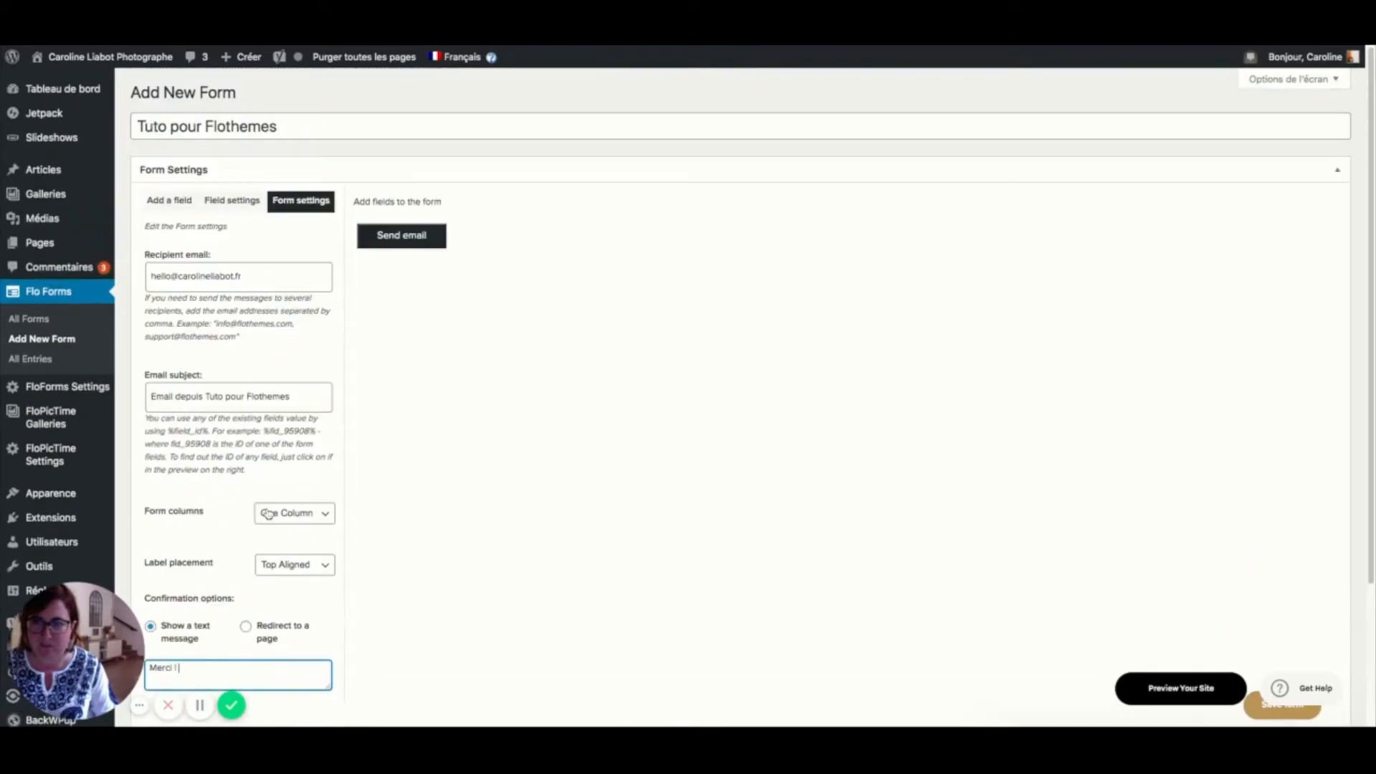
# - Add a required single-line text field labelled 'Prénom et Nom'
pyautogui.click(178, 200)
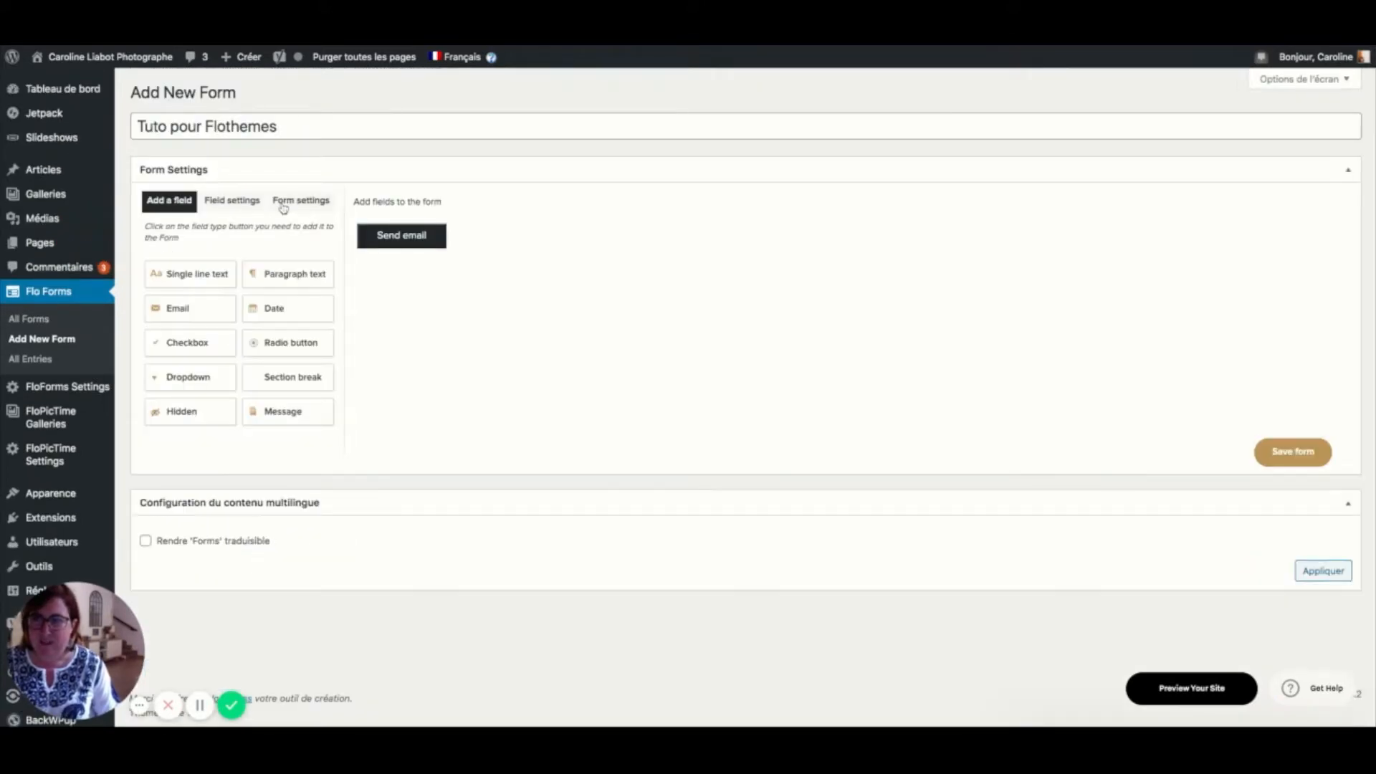
pyautogui.click(168, 286)
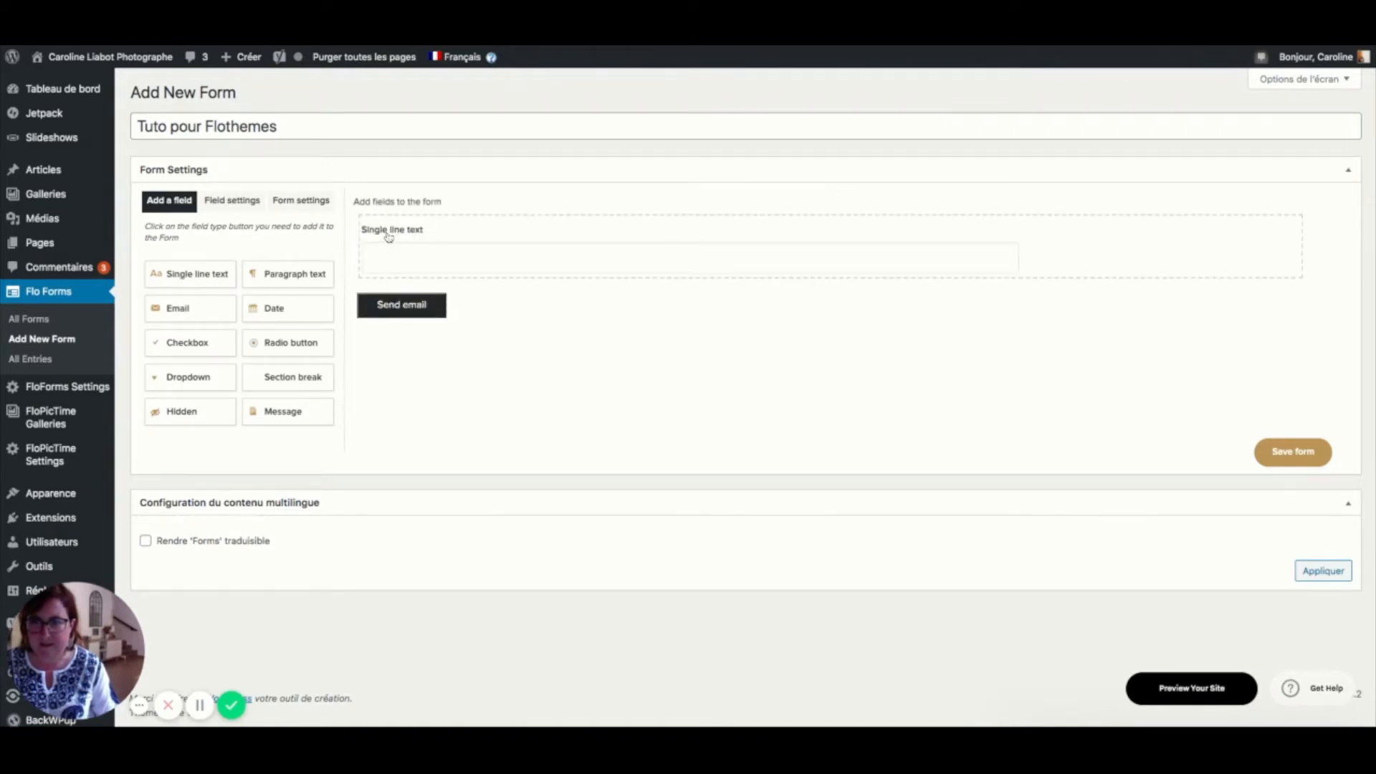
pyautogui.click(418, 232)
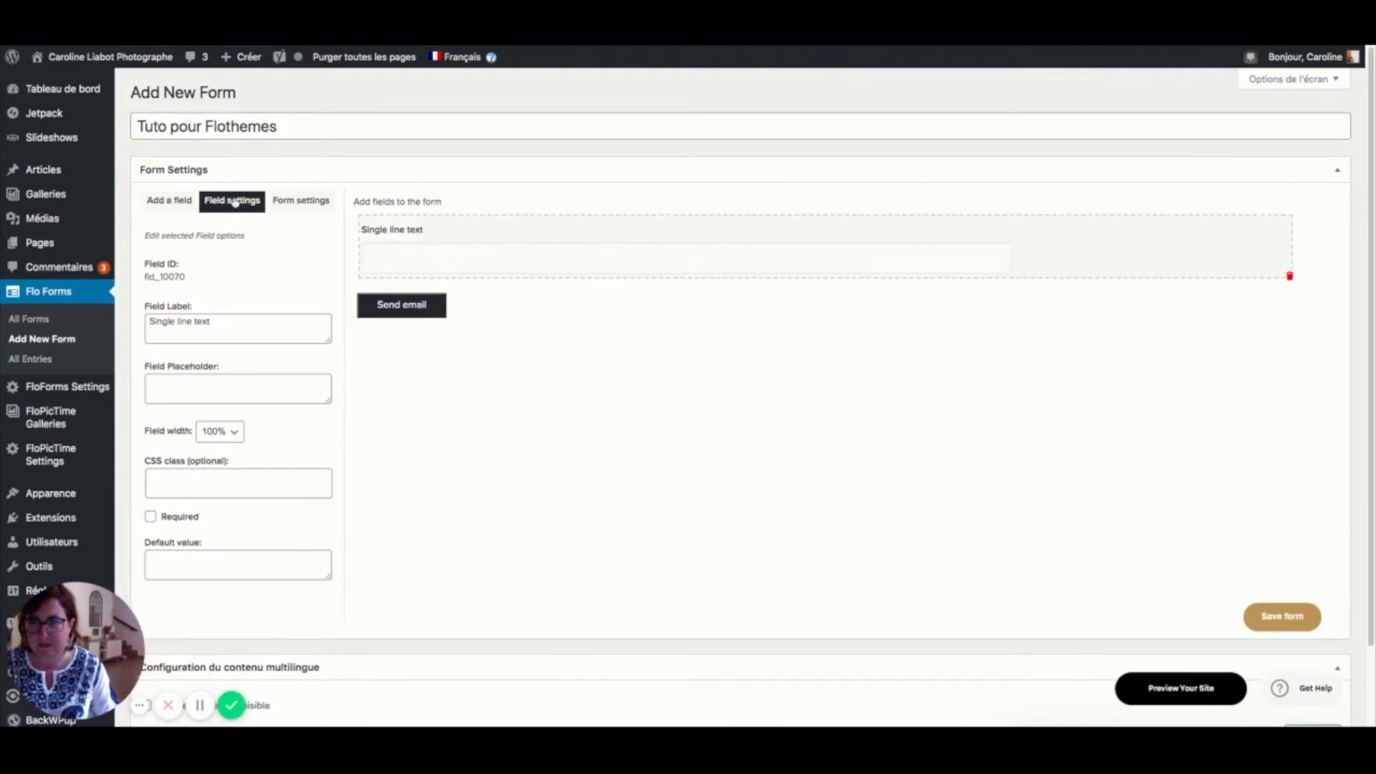
pyautogui.tripleClick(221, 319)
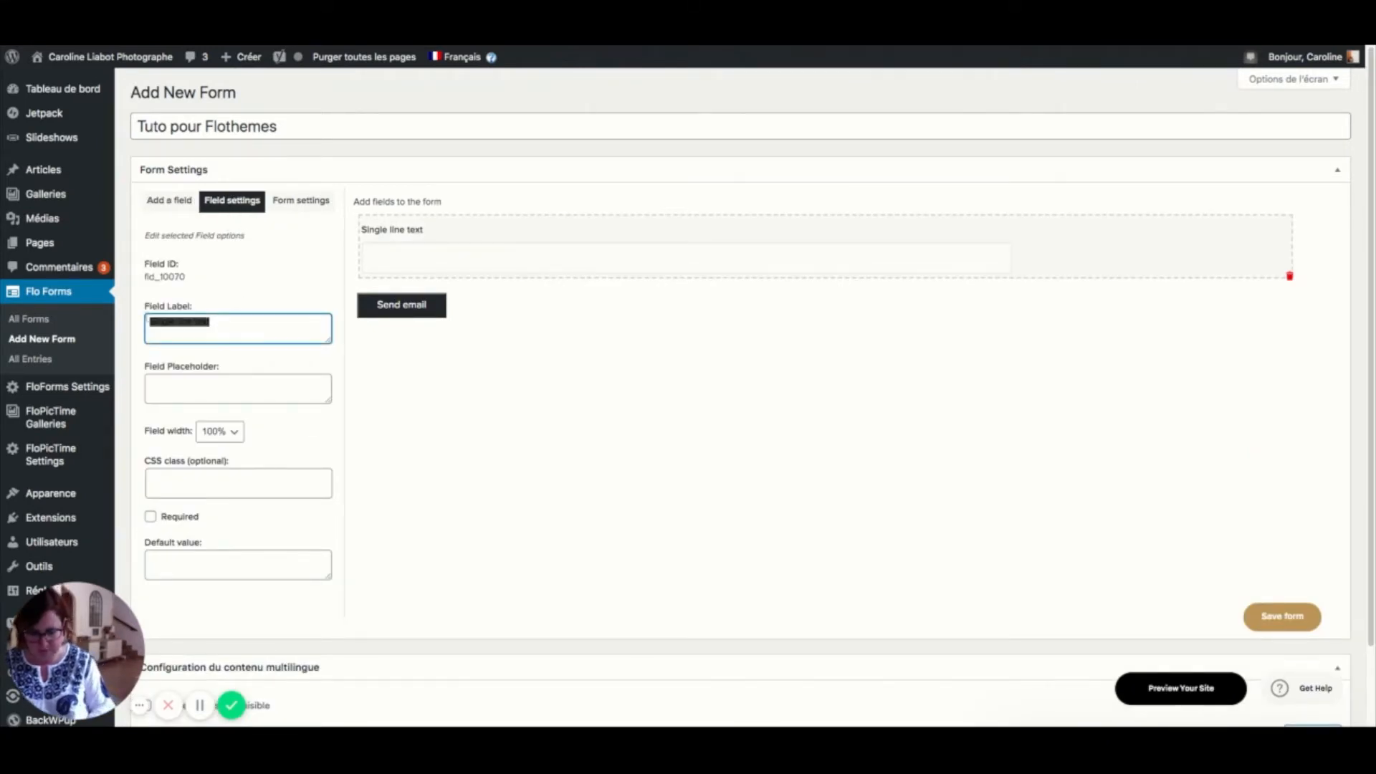
pyautogui.write('Pr')
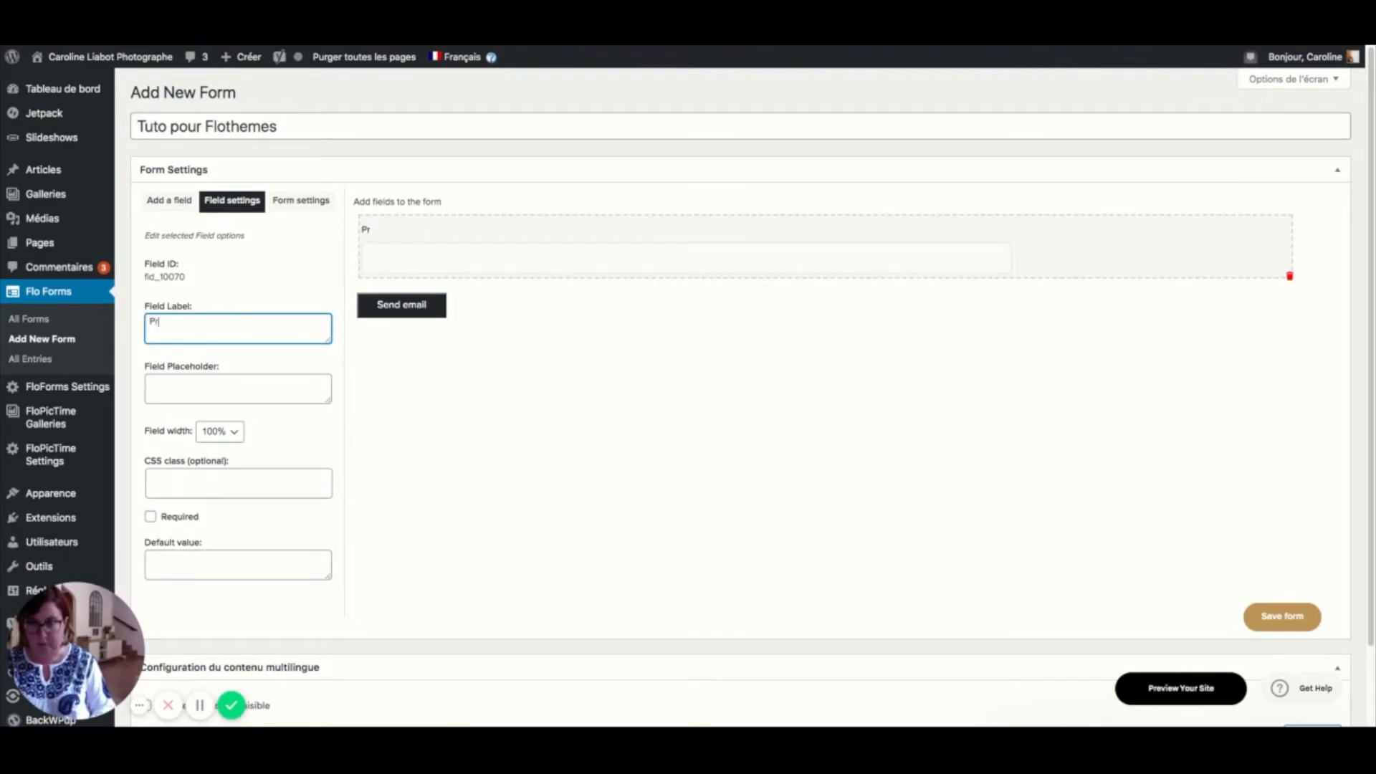
pyautogui.write('énom')
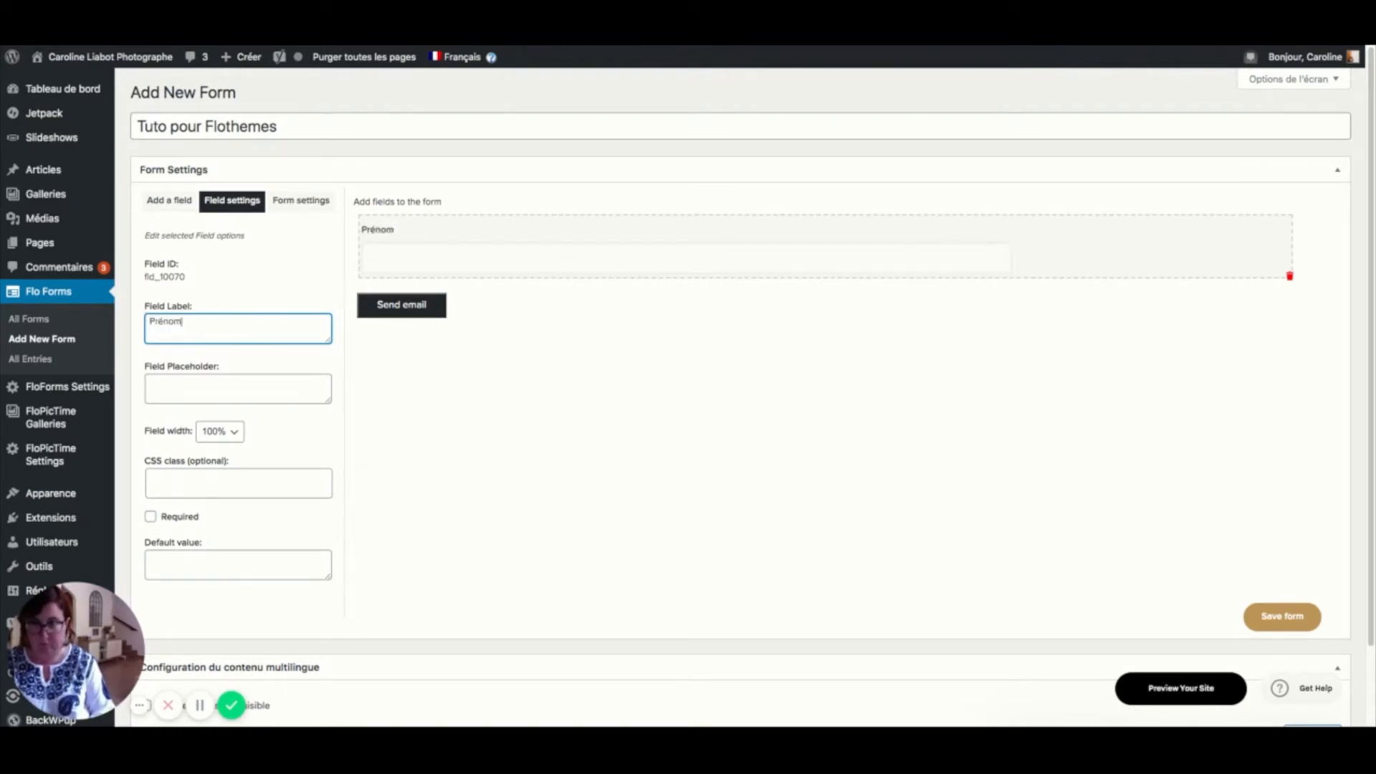
pyautogui.write(' et Nom')
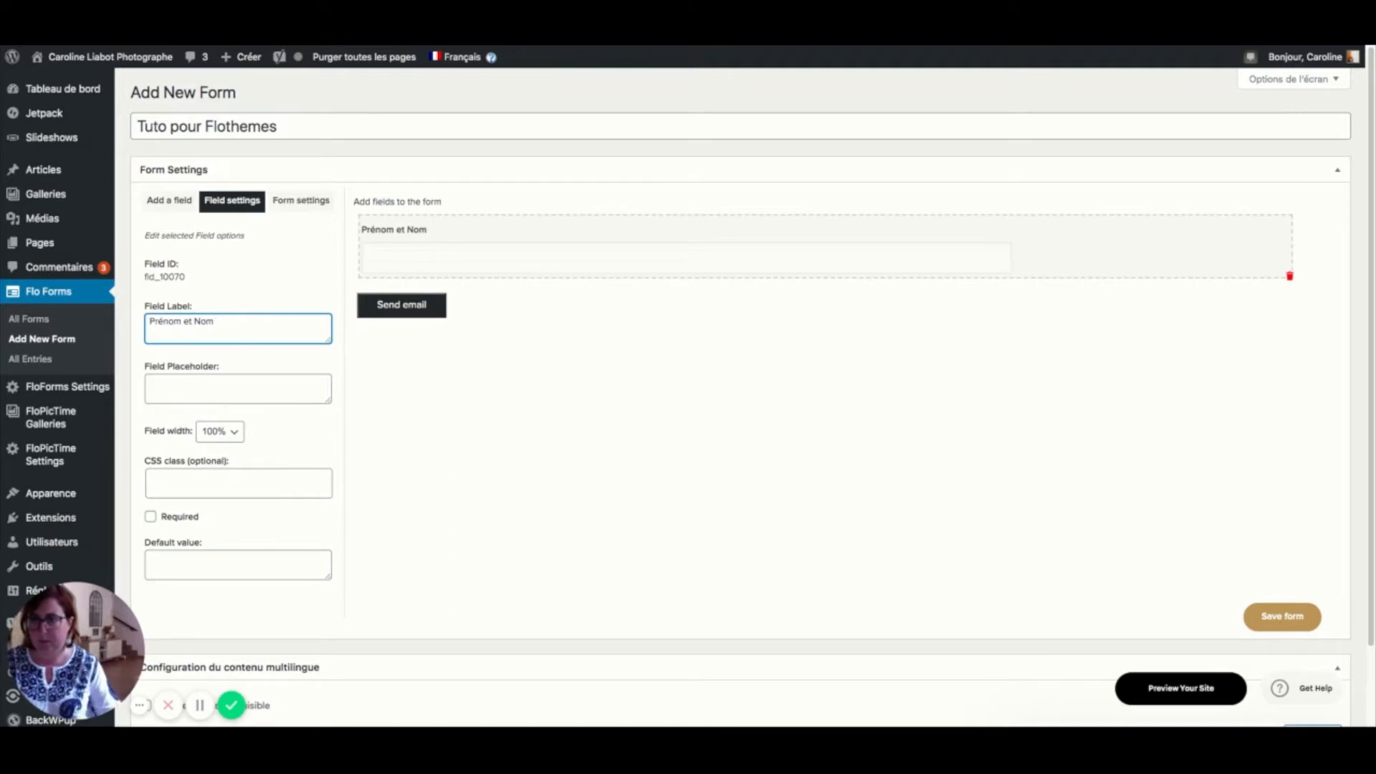
pyautogui.click(152, 516)
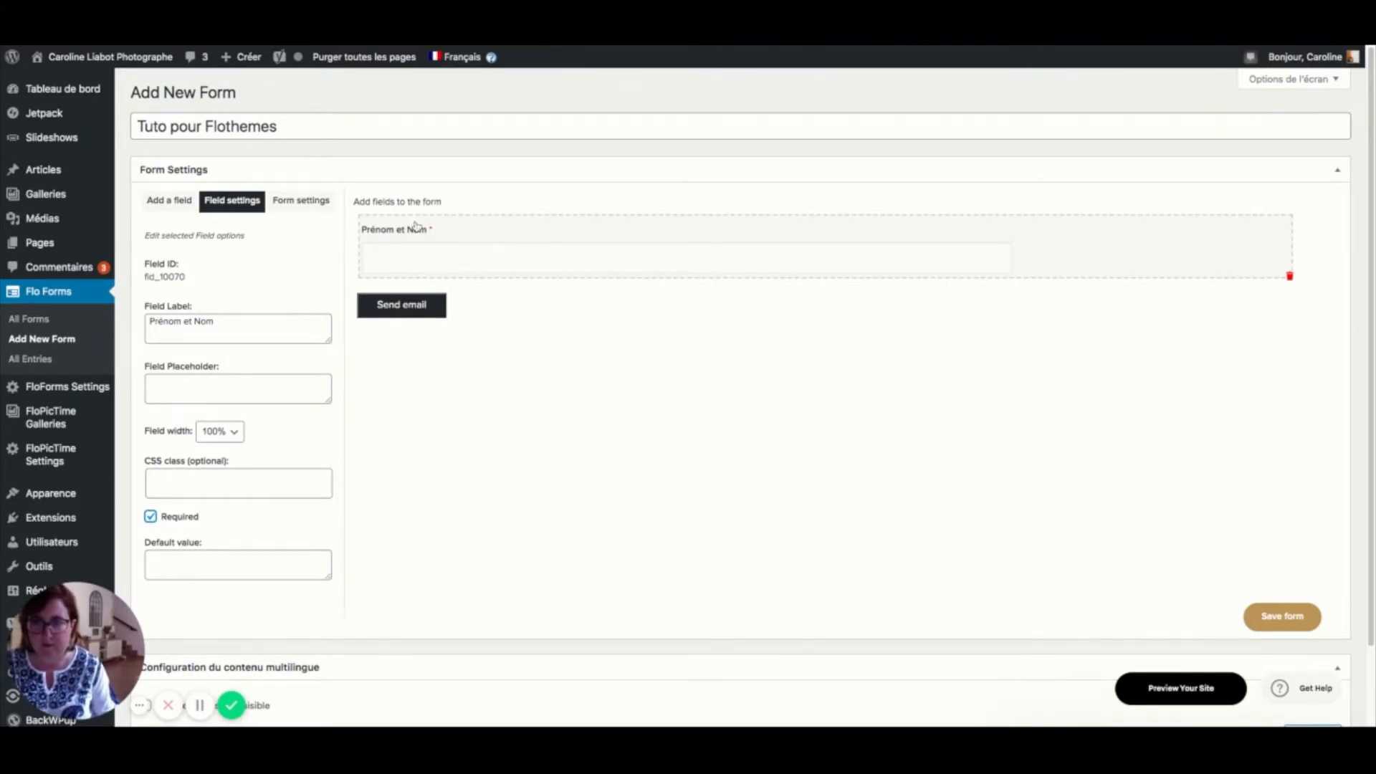
# - Add an Email field below it and mark it required
pyautogui.click(170, 205)
pyautogui.click(212, 310)
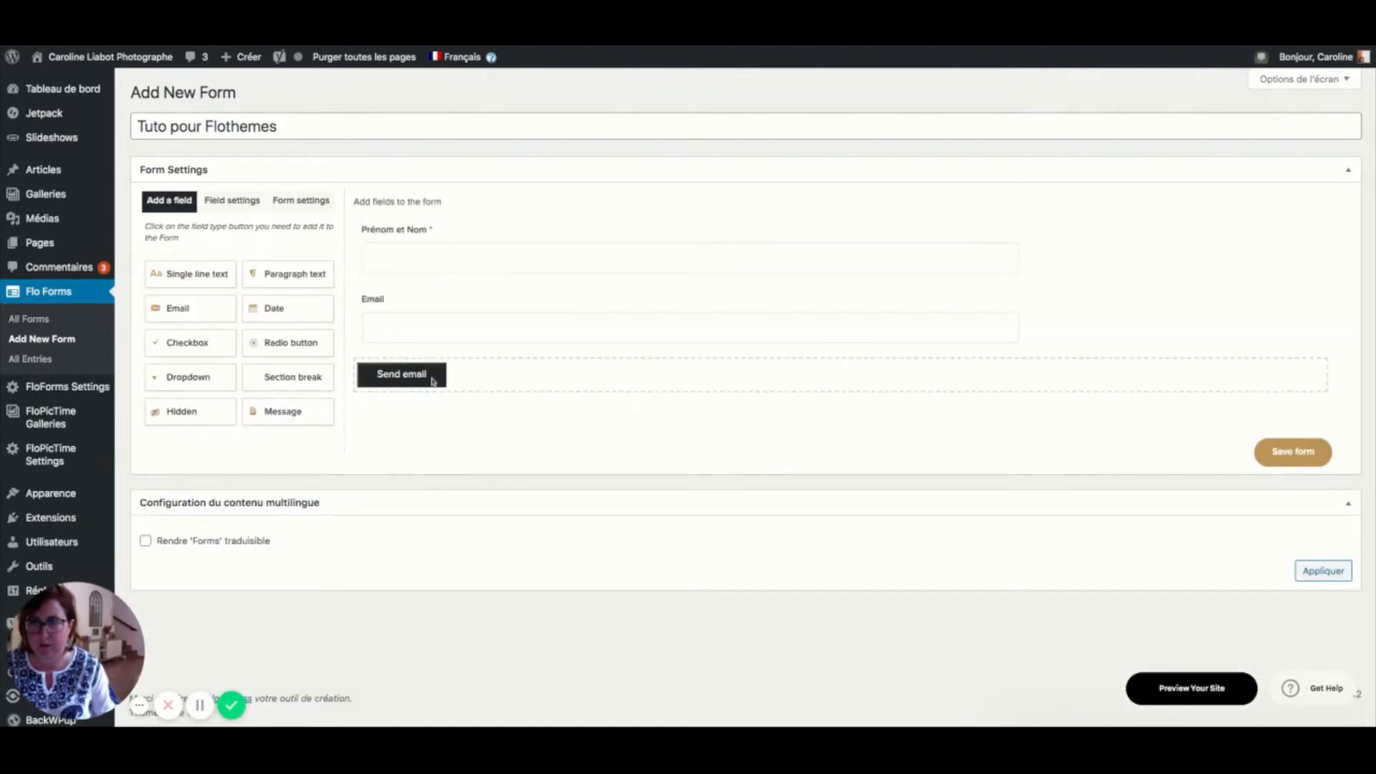
pyautogui.click(395, 311)
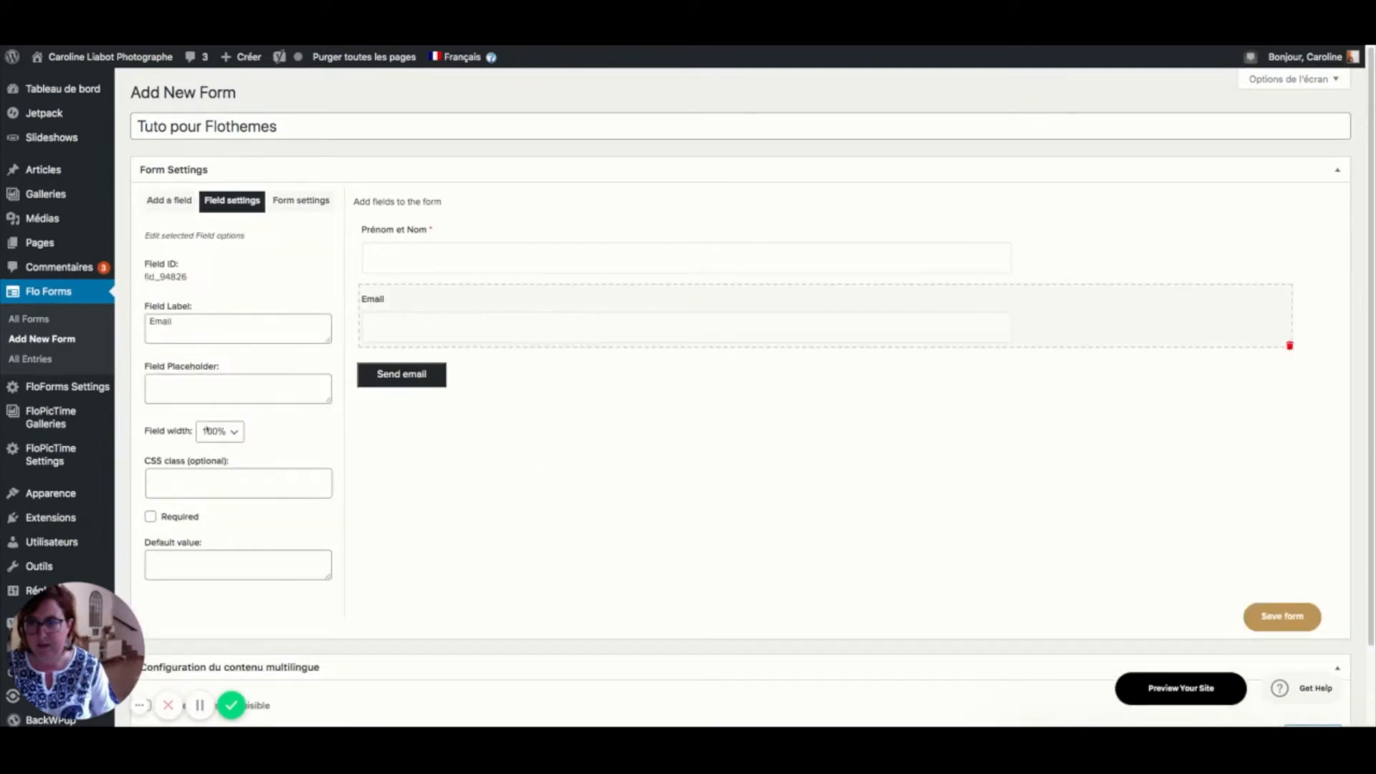
pyautogui.click(190, 519)
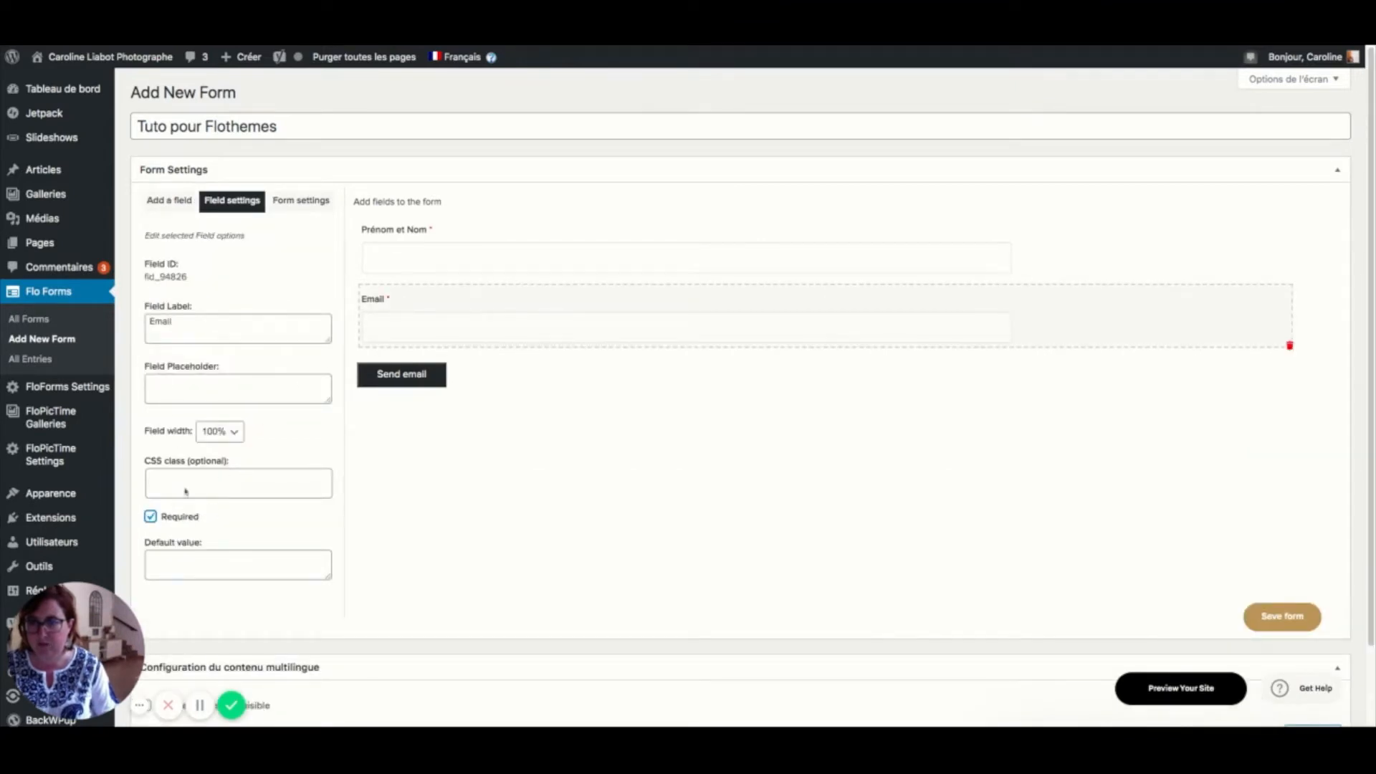
pyautogui.click(175, 205)
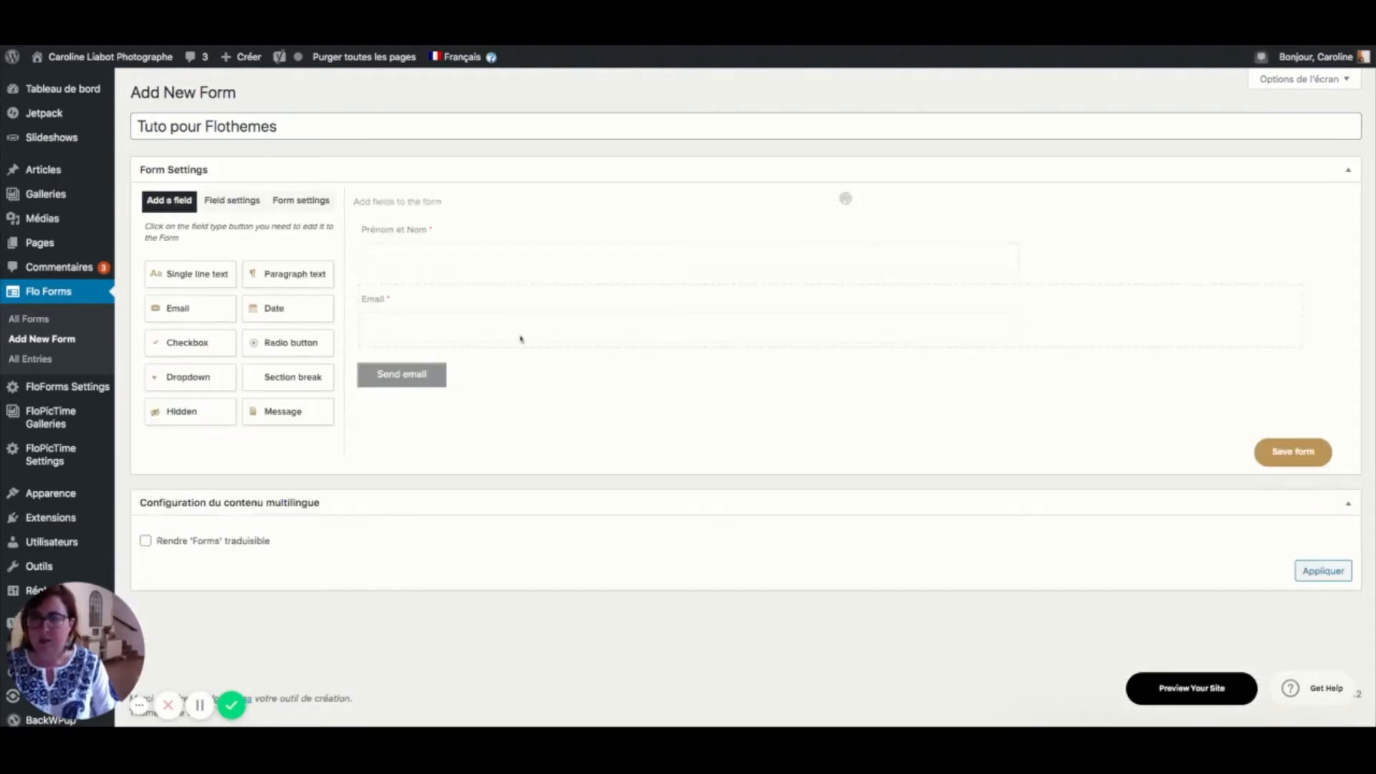
# - Add a required 'Numero de Téléphone' text field, then add a Dropdown field below it
pyautogui.click(473, 378)
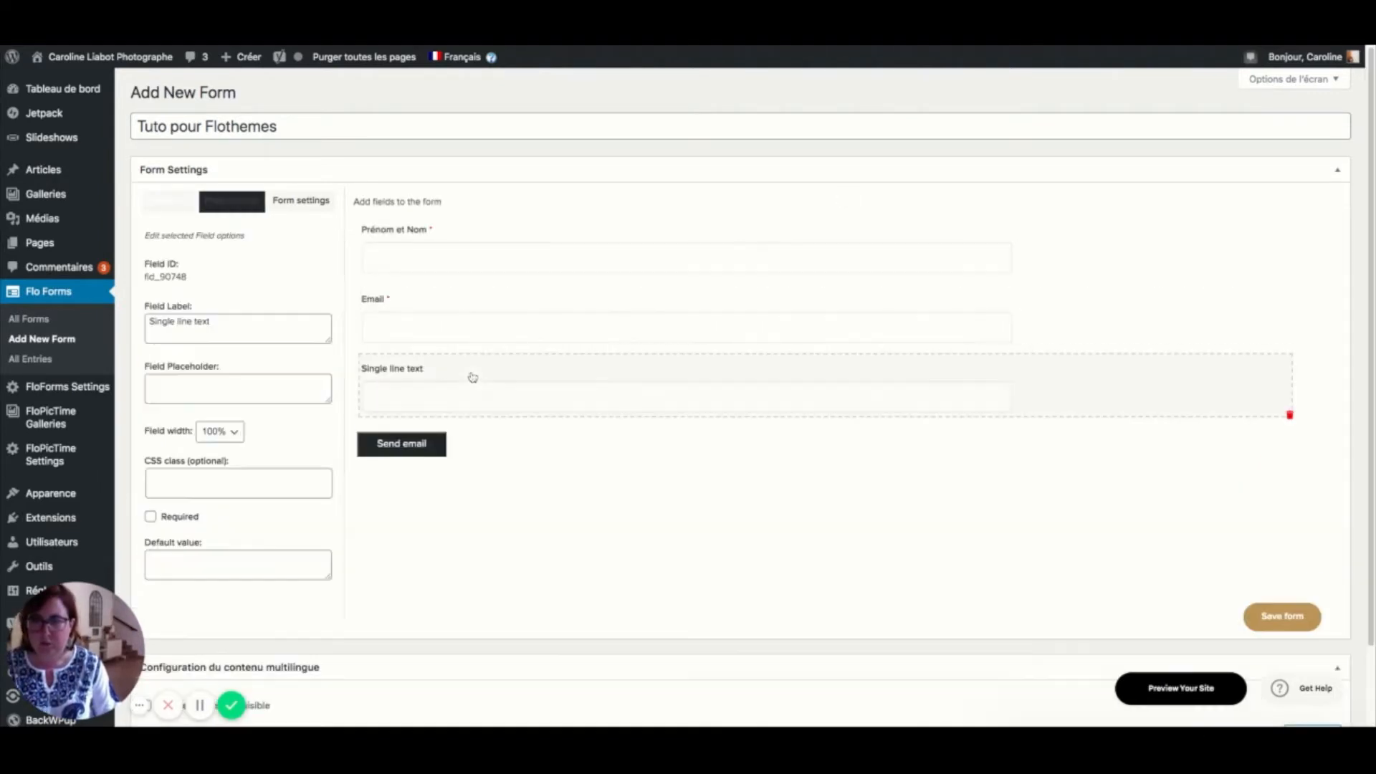
pyautogui.tripleClick(236, 320)
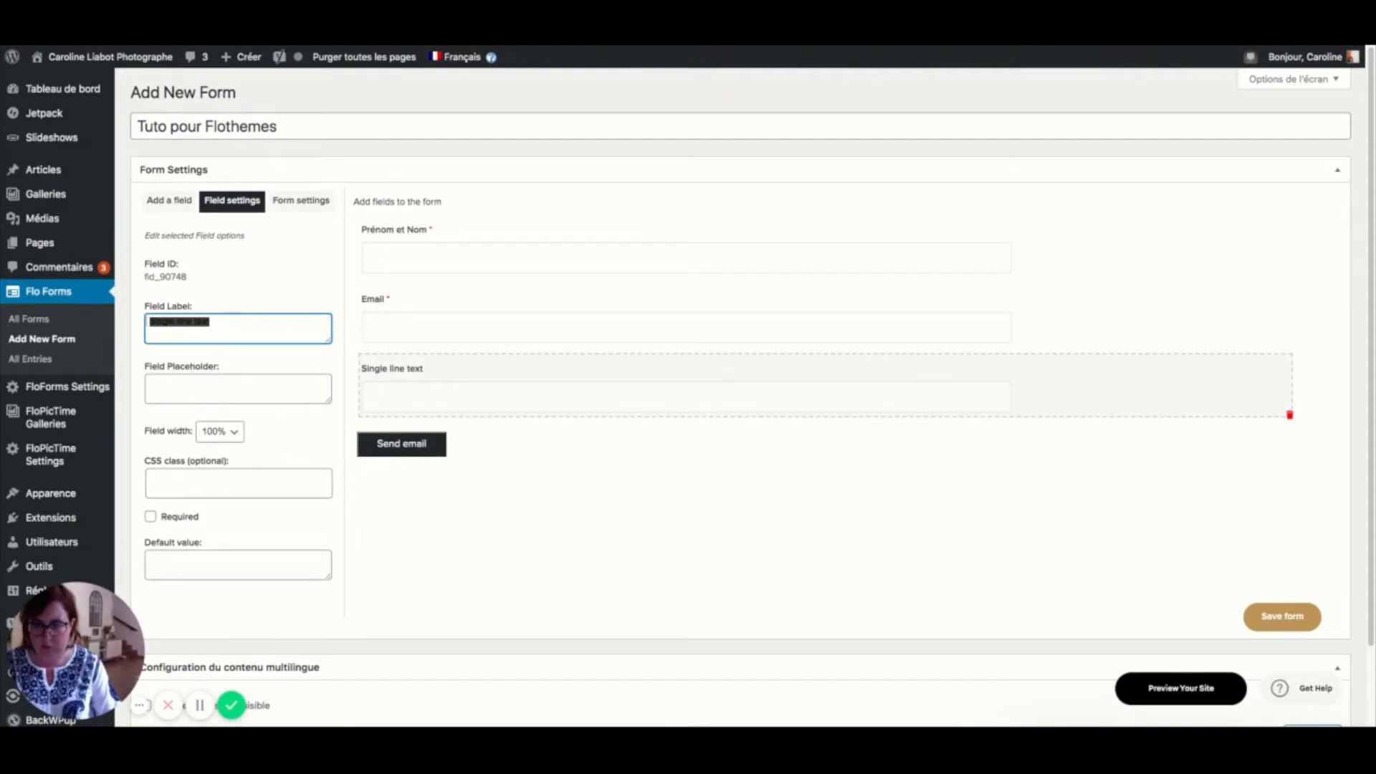
pyautogui.write('Numero de ')
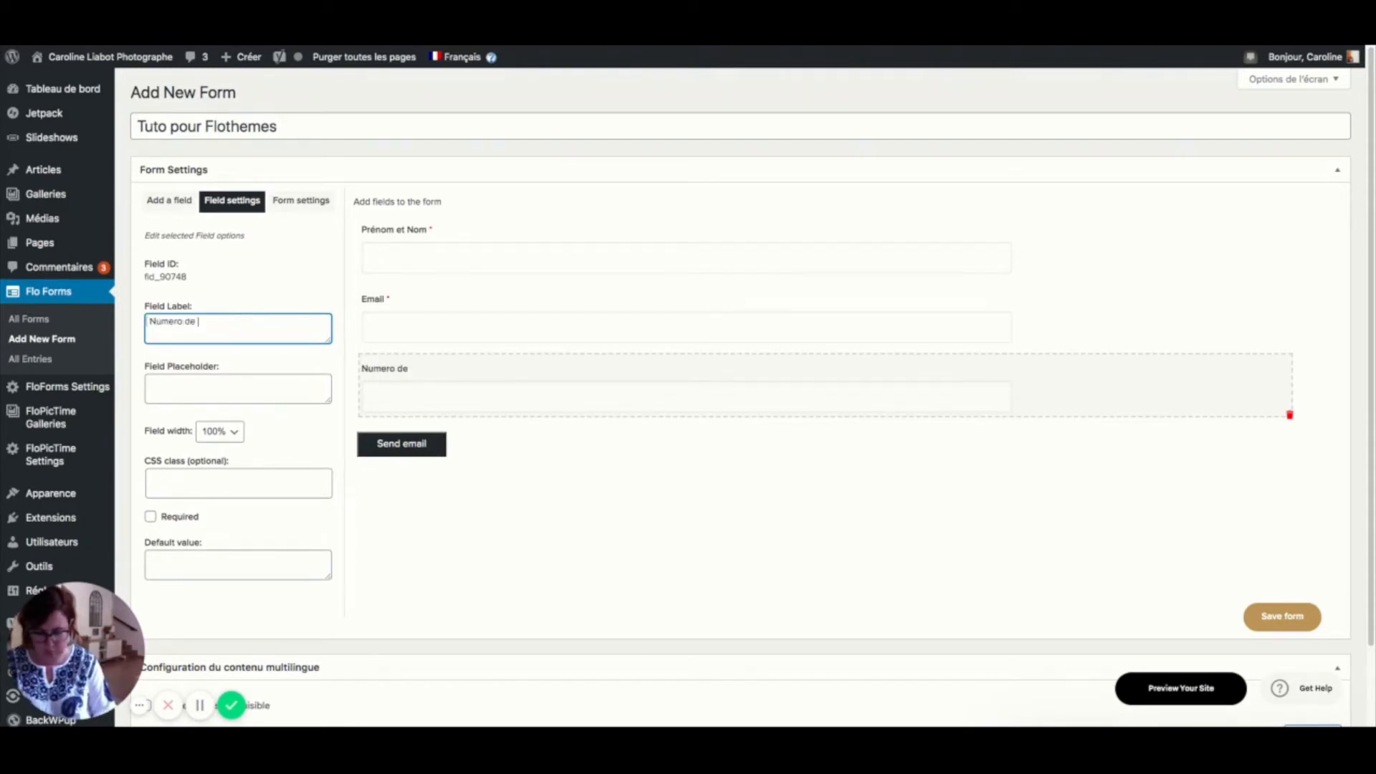
pyautogui.write('Téléphone')
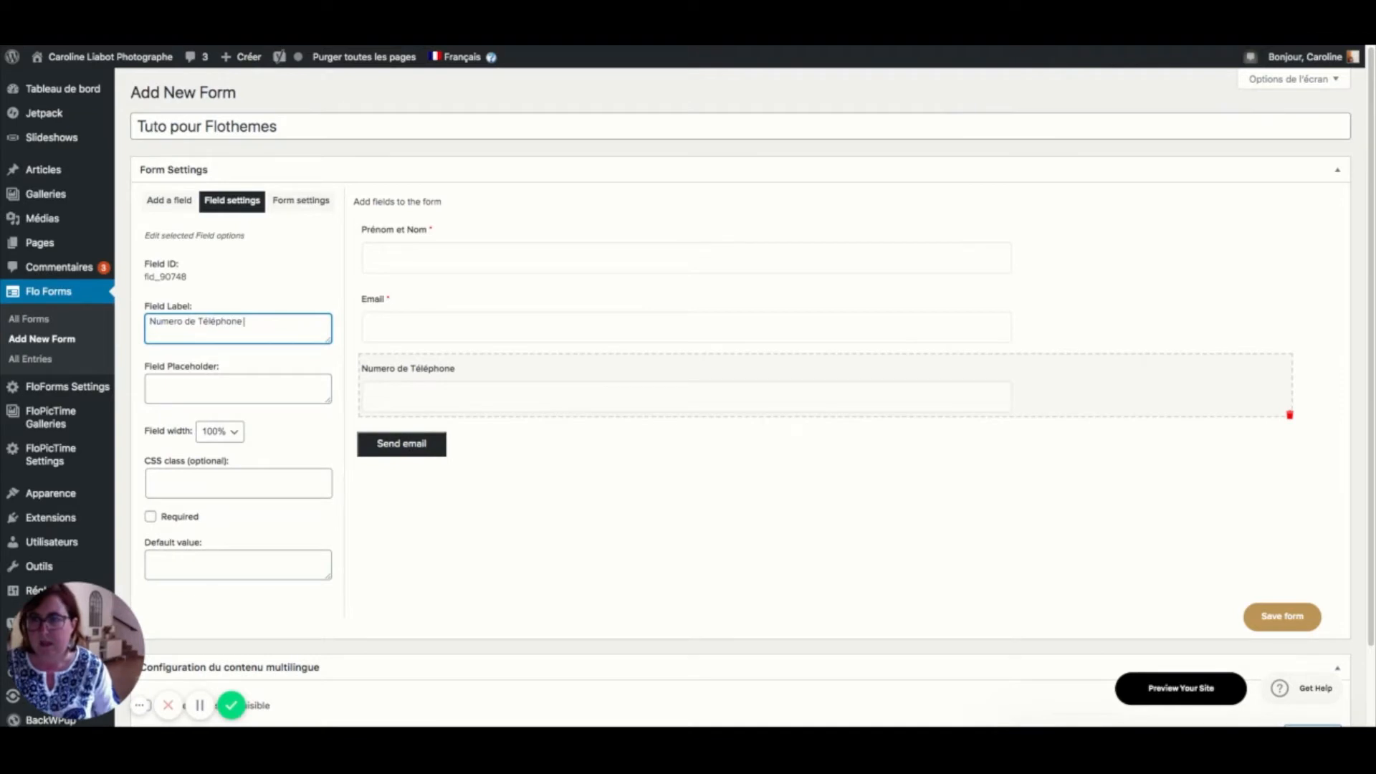
pyautogui.click(185, 520)
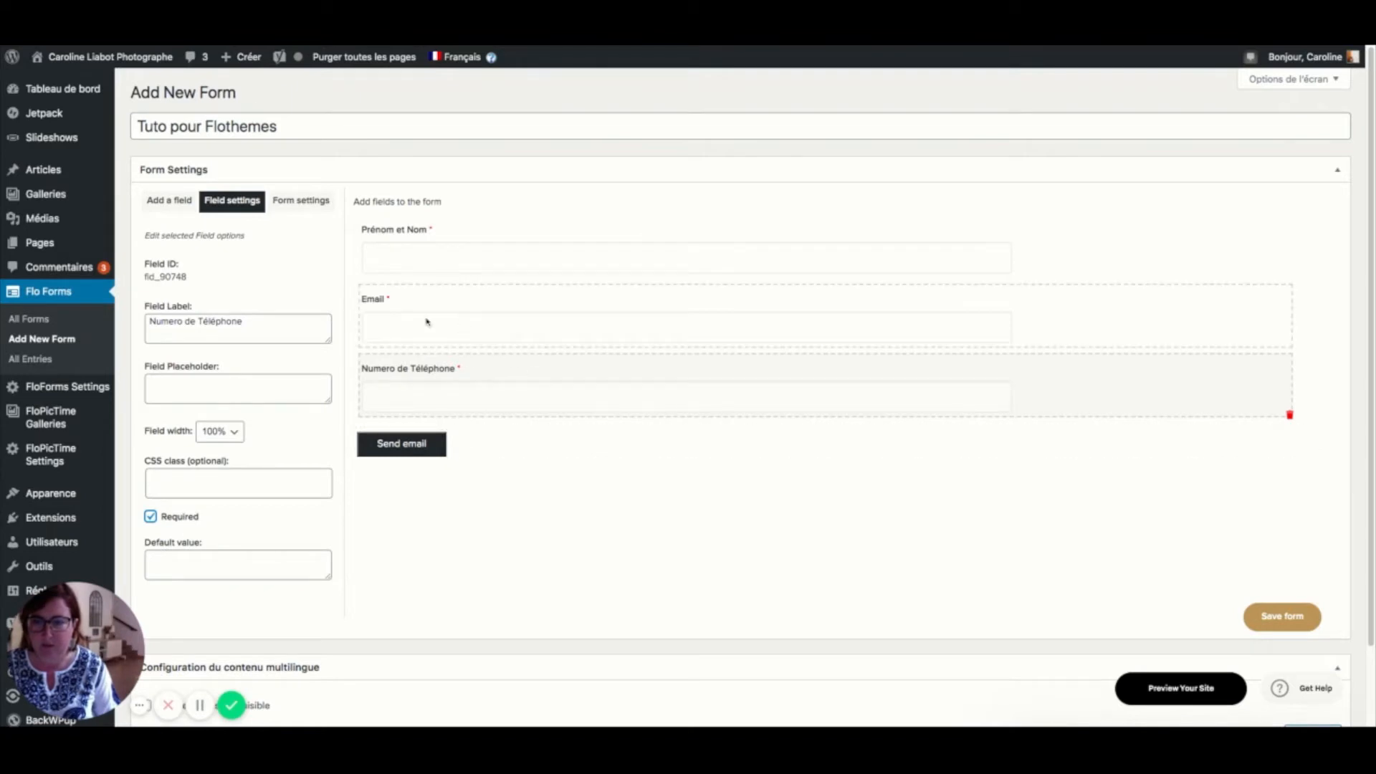
pyautogui.click(175, 202)
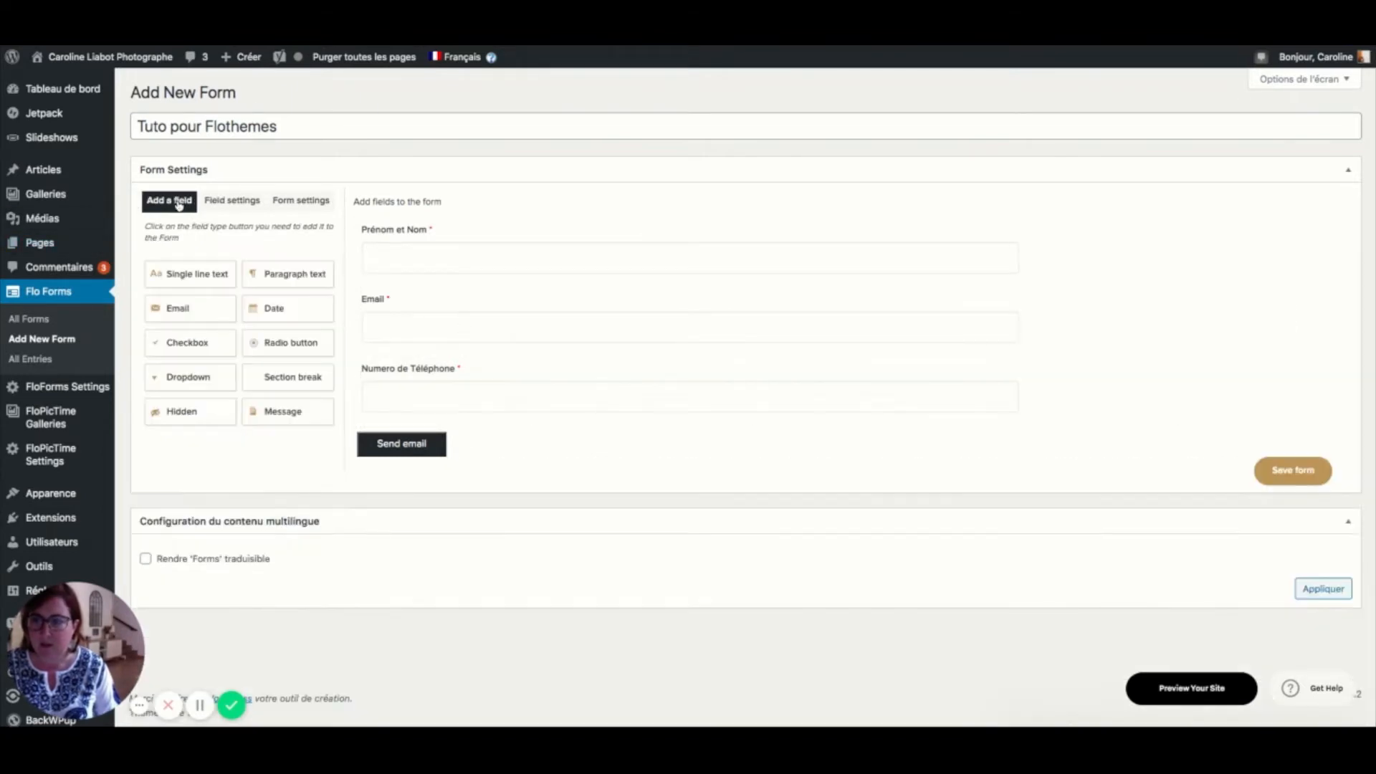
pyautogui.click(207, 376)
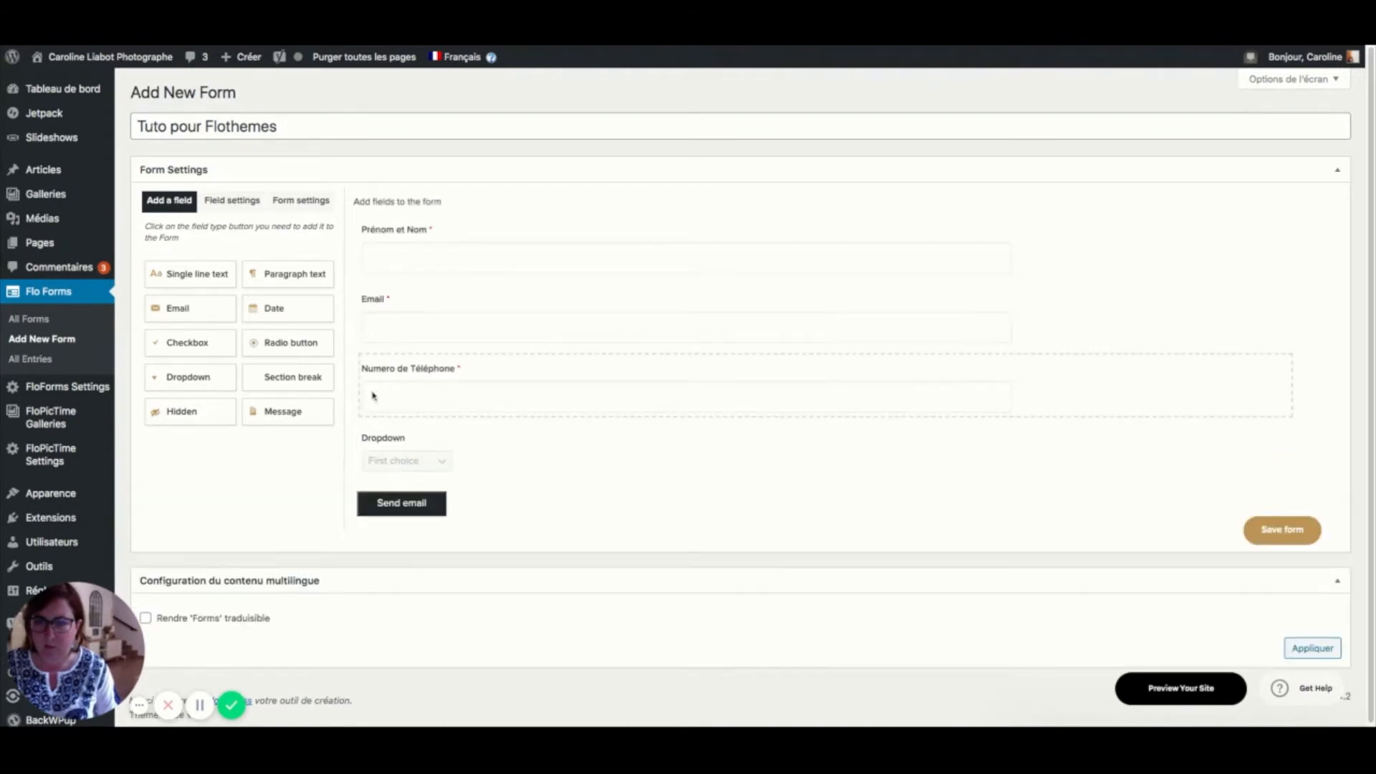
# - Relabel the Dropdown as 'Pour quel projet me contactez-vous ?' and make it required
pyautogui.click(387, 442)
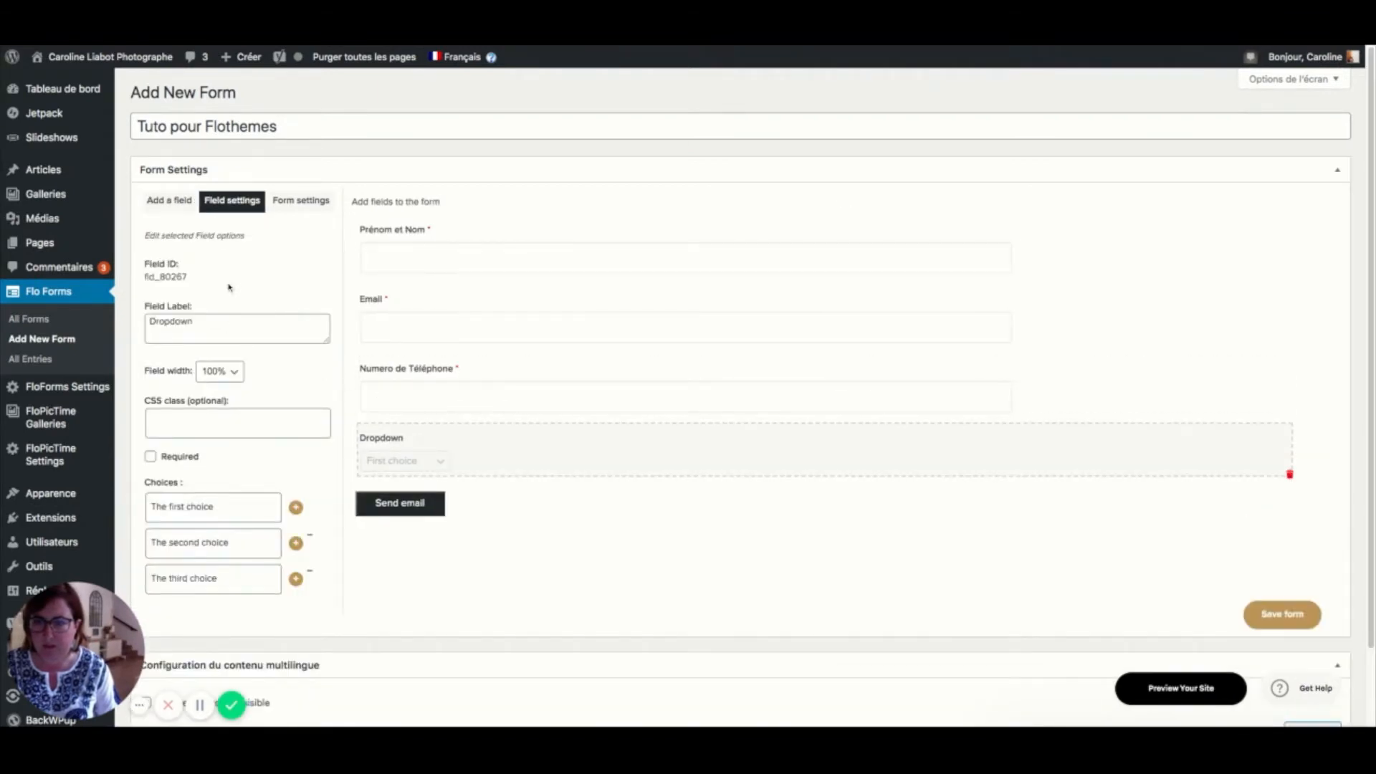
pyautogui.click(223, 330)
pyautogui.doubleClick(224, 330)
pyautogui.click(224, 330)
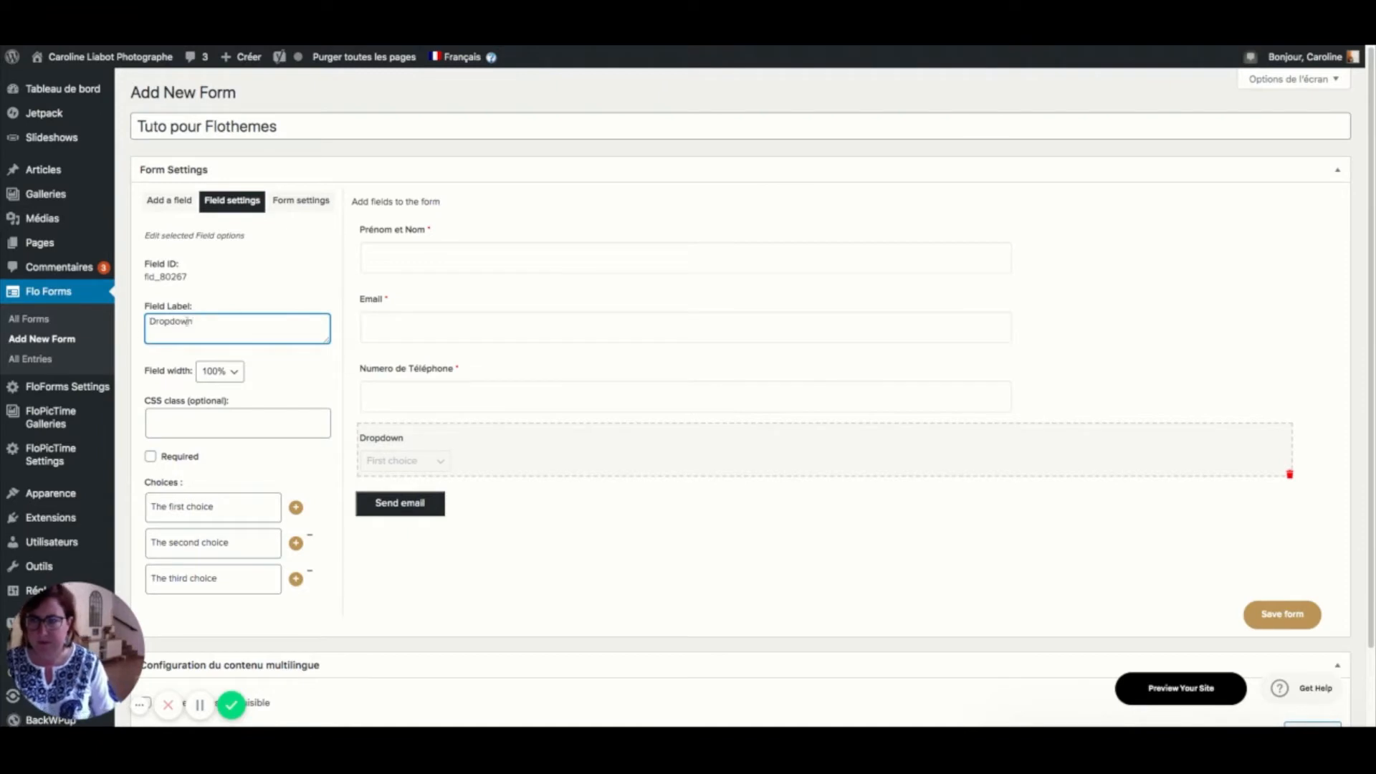
pyautogui.moveTo(200, 323); pyautogui.dragTo(147, 323)
pyautogui.write('Pou')
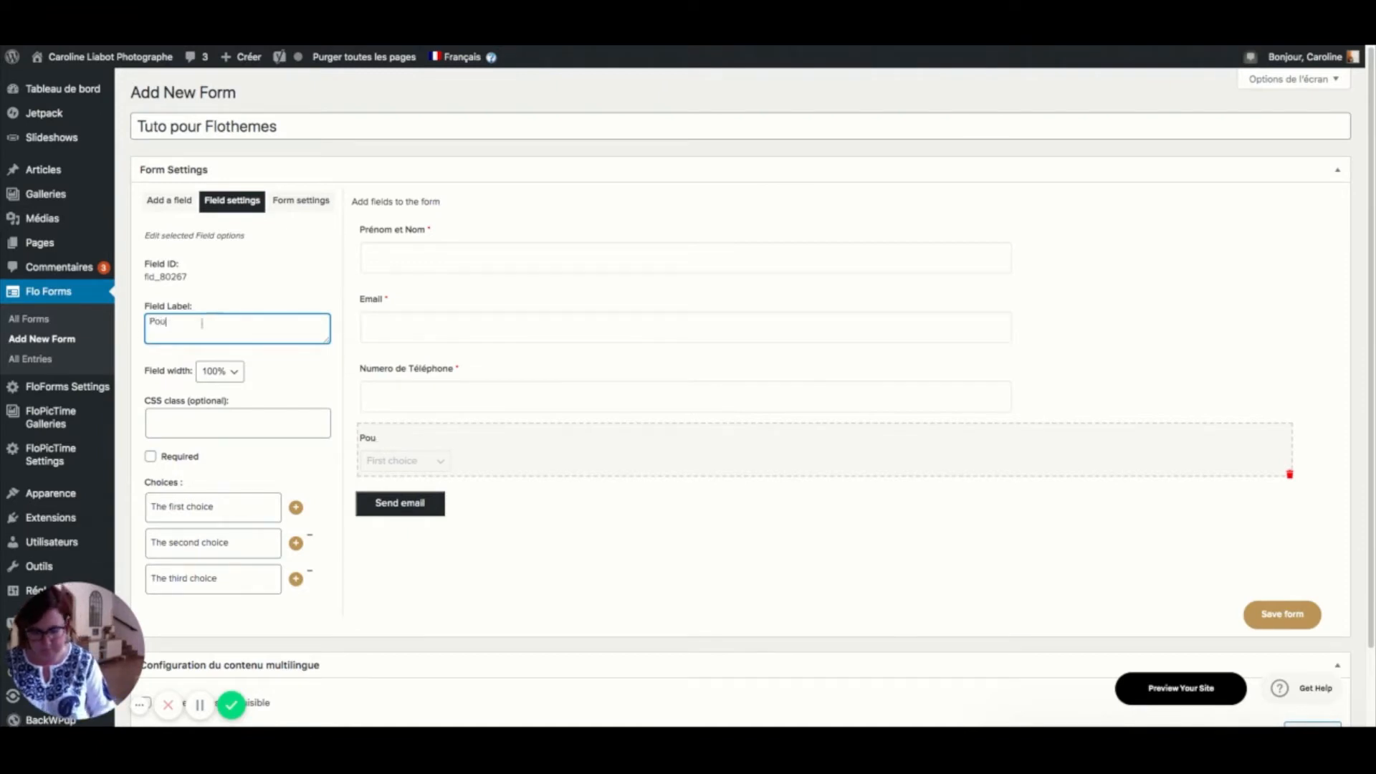
pyautogui.write('r quel proj')
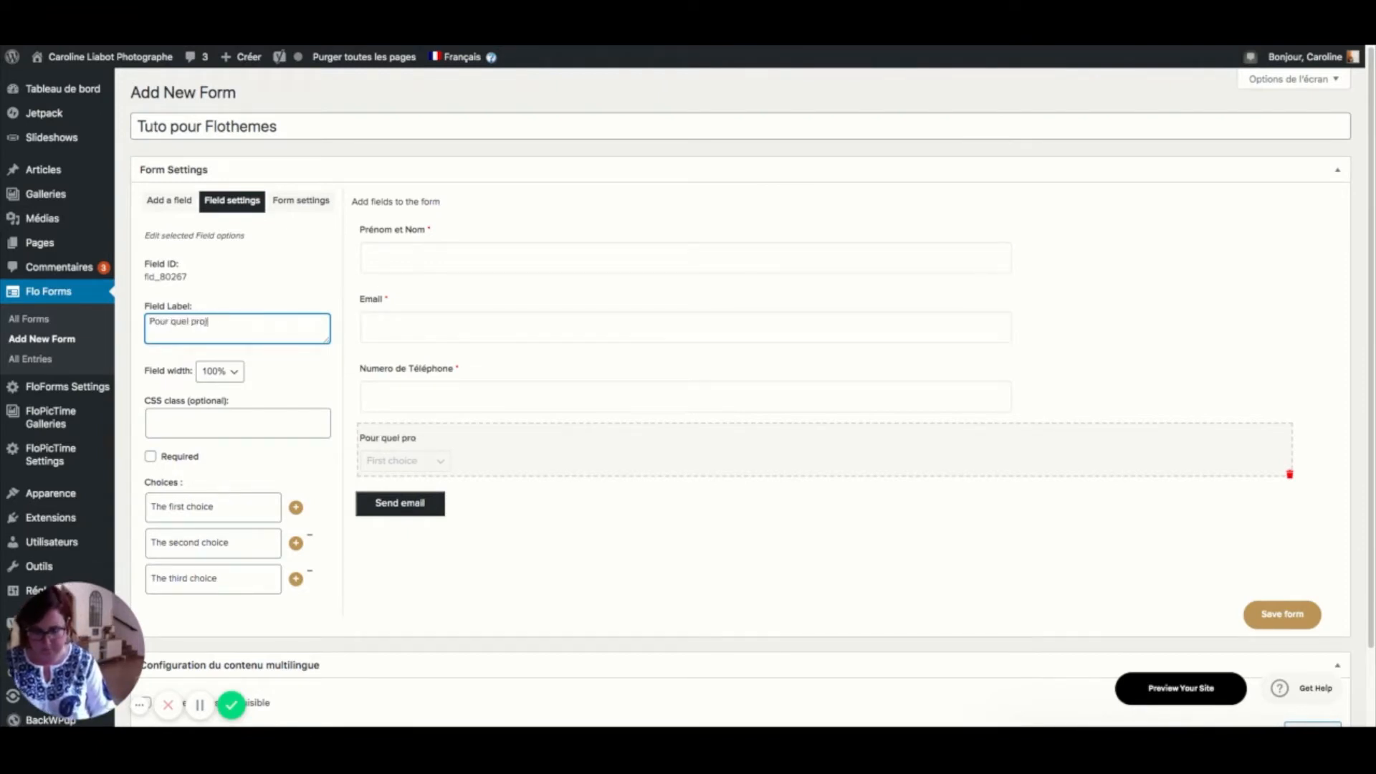
pyautogui.write('et me contact')
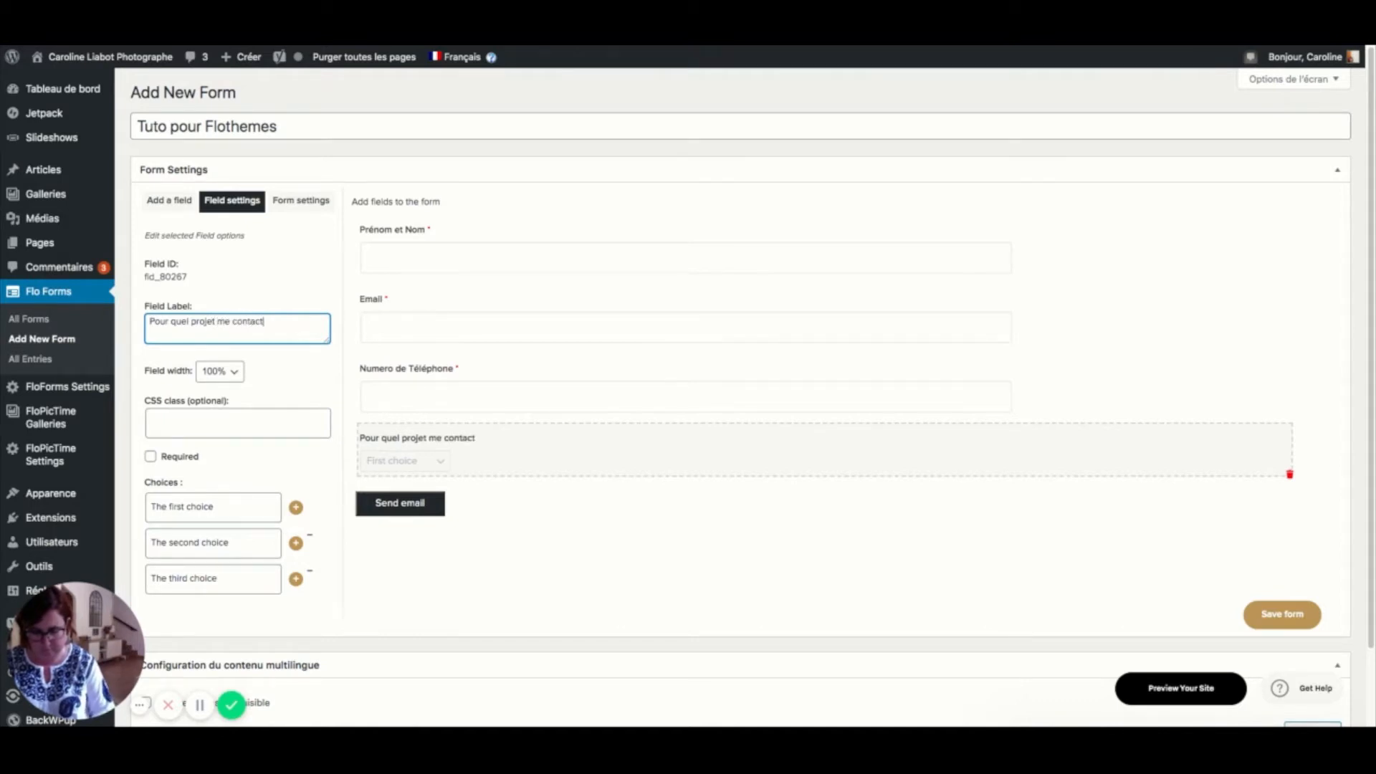
pyautogui.write('e')
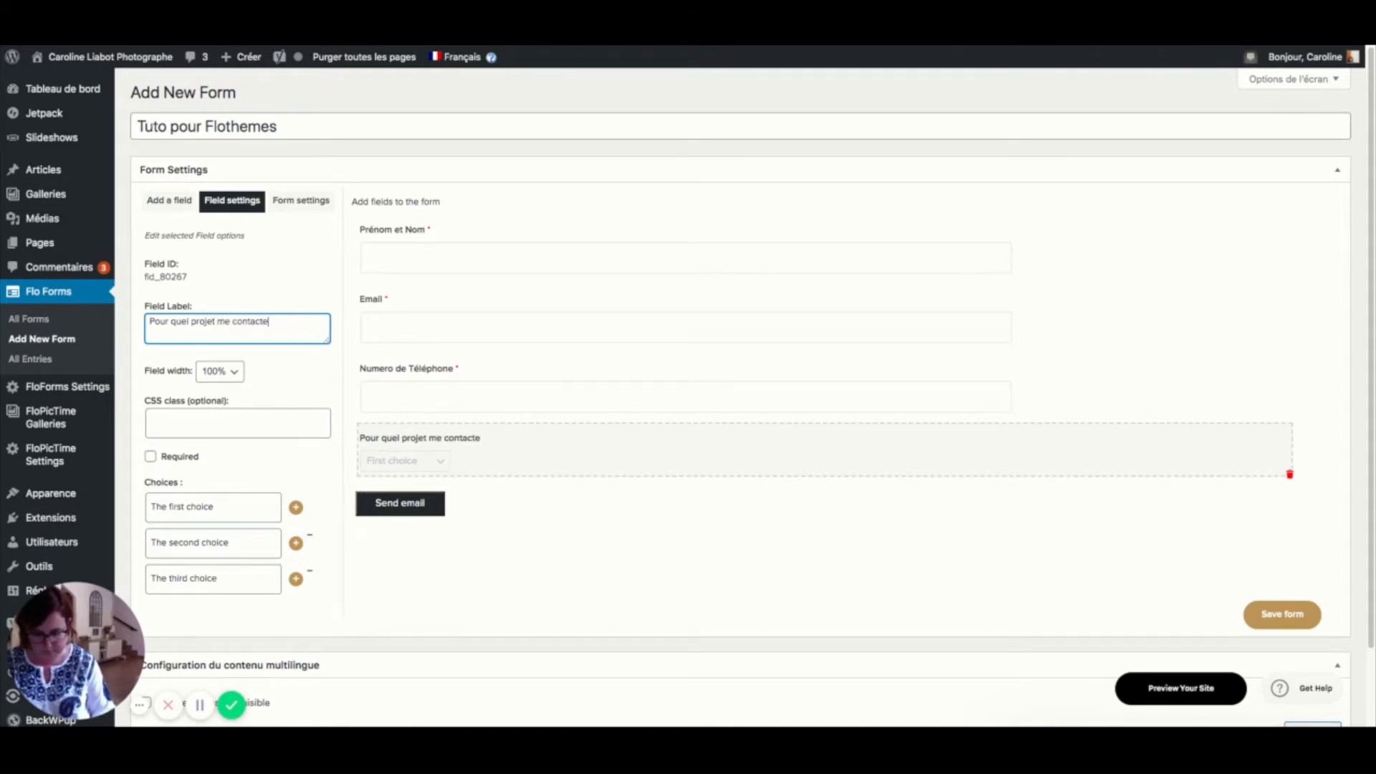
pyautogui.write('z-vous ?')
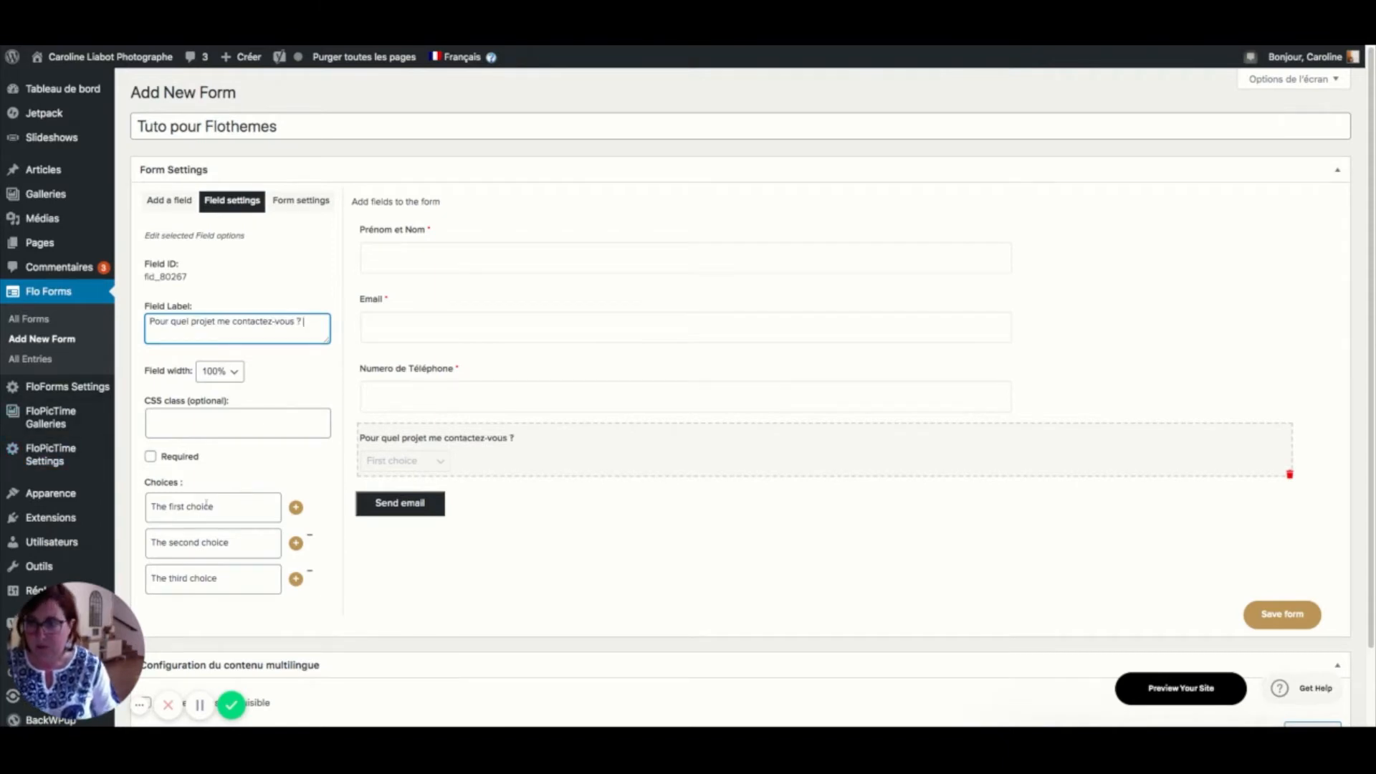
pyautogui.click(188, 459)
# - Set the dropdown choices to Séance Famille, Séance Nouveau Né, Séance Portrait and Autre
pyautogui.scroll(-1, 208, 457)
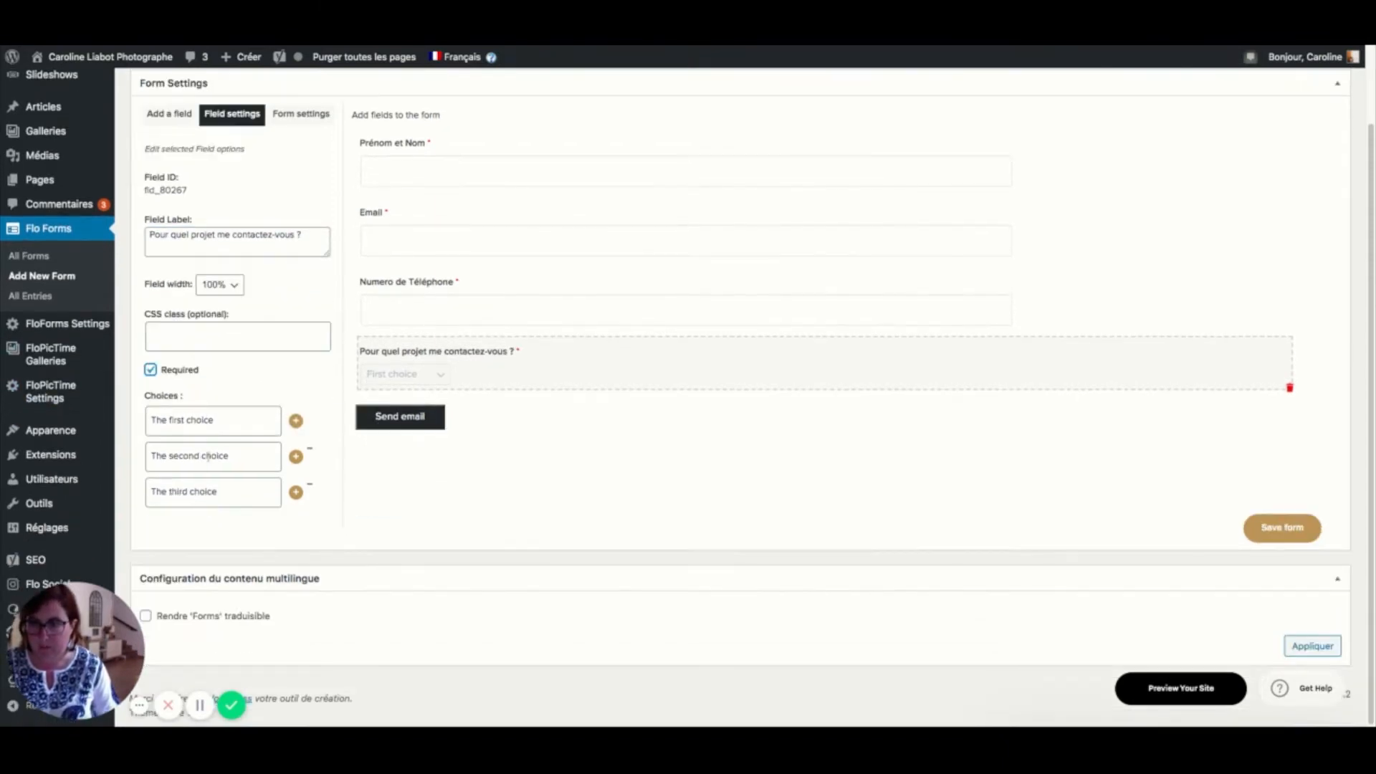
pyautogui.click(221, 414)
pyautogui.tripleClick(221, 414)
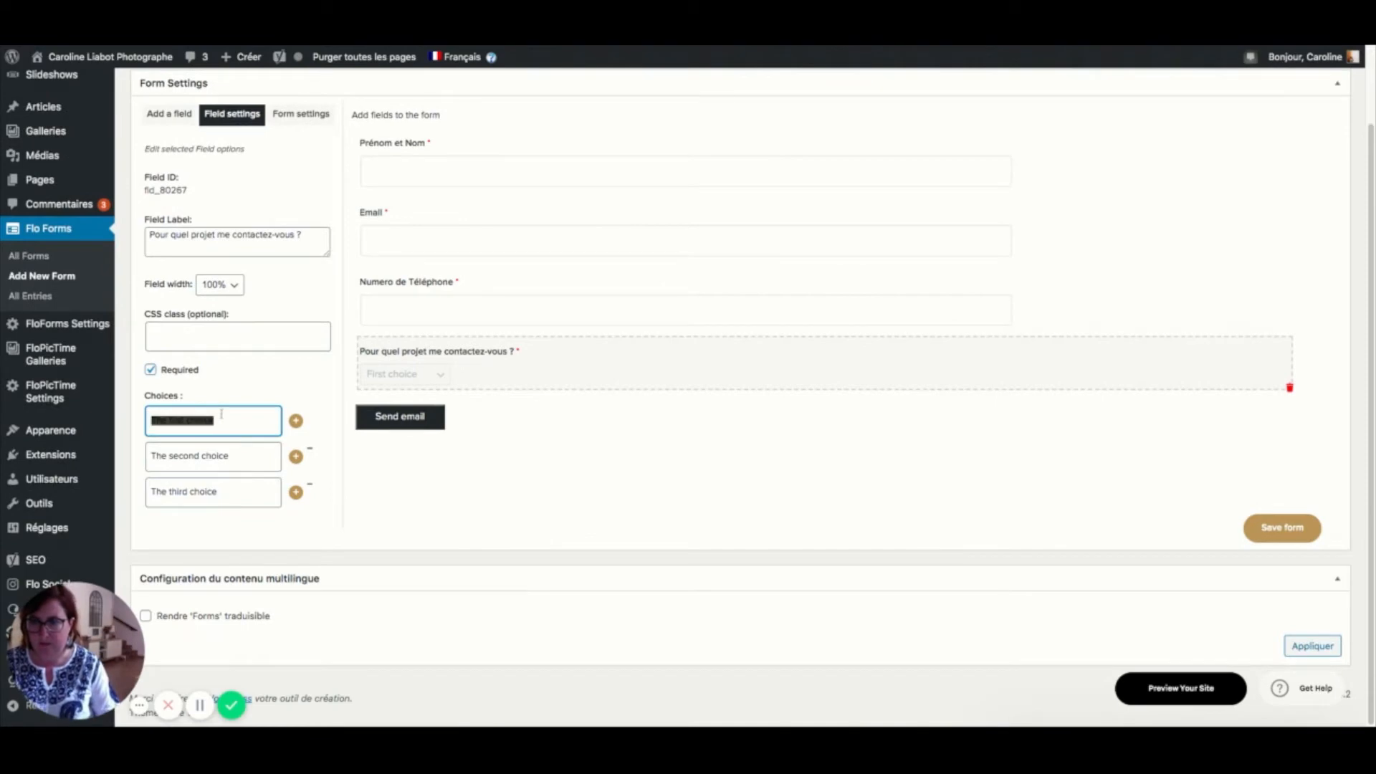
pyautogui.write('Séa')
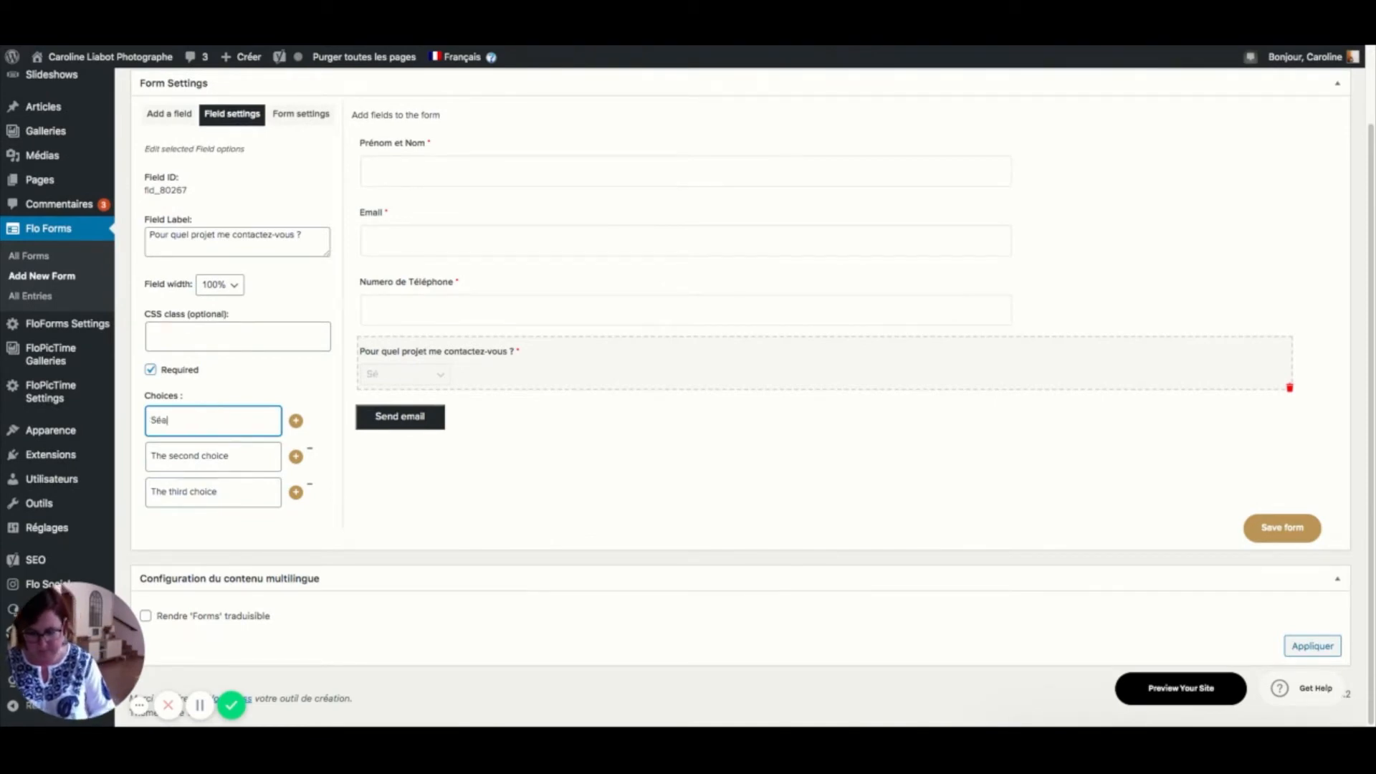
pyautogui.write('nce Famil')
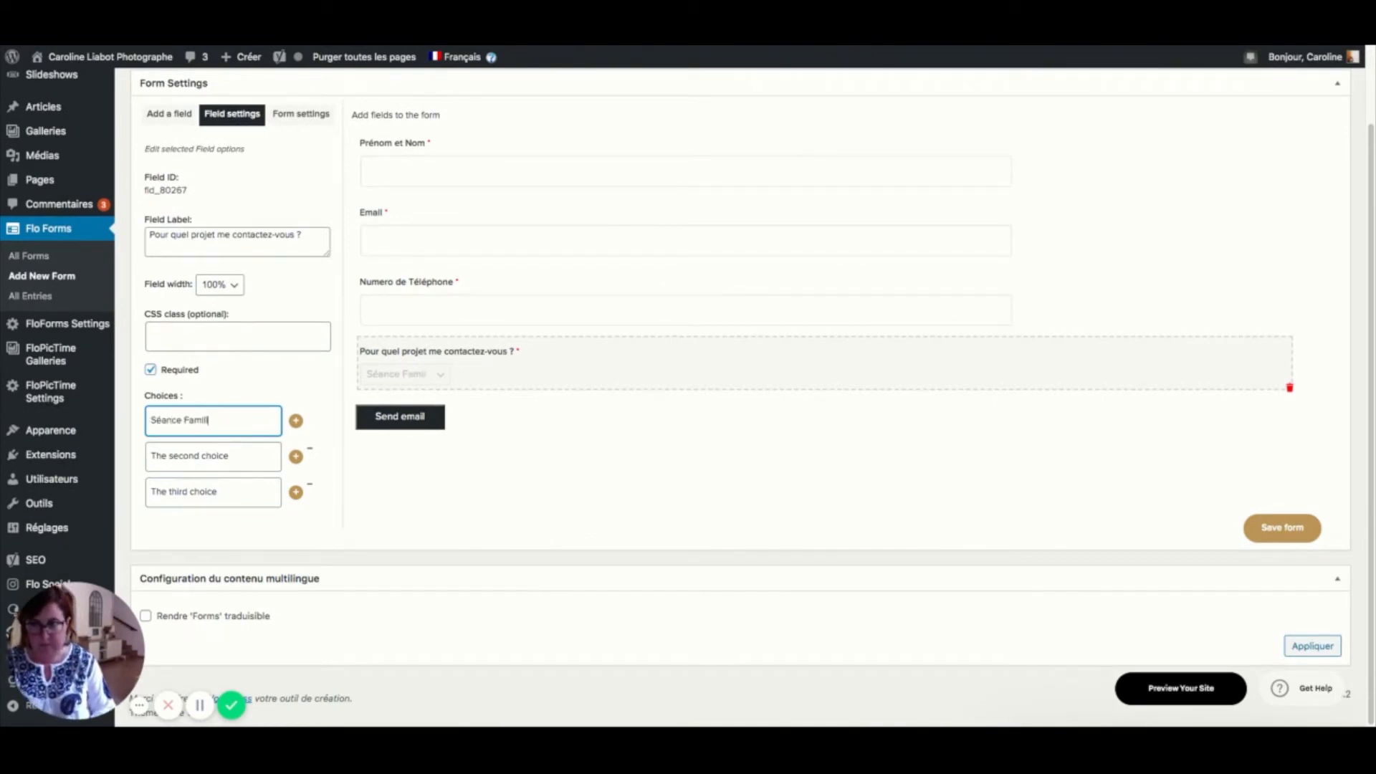
pyautogui.write('le')
pyautogui.click(256, 459)
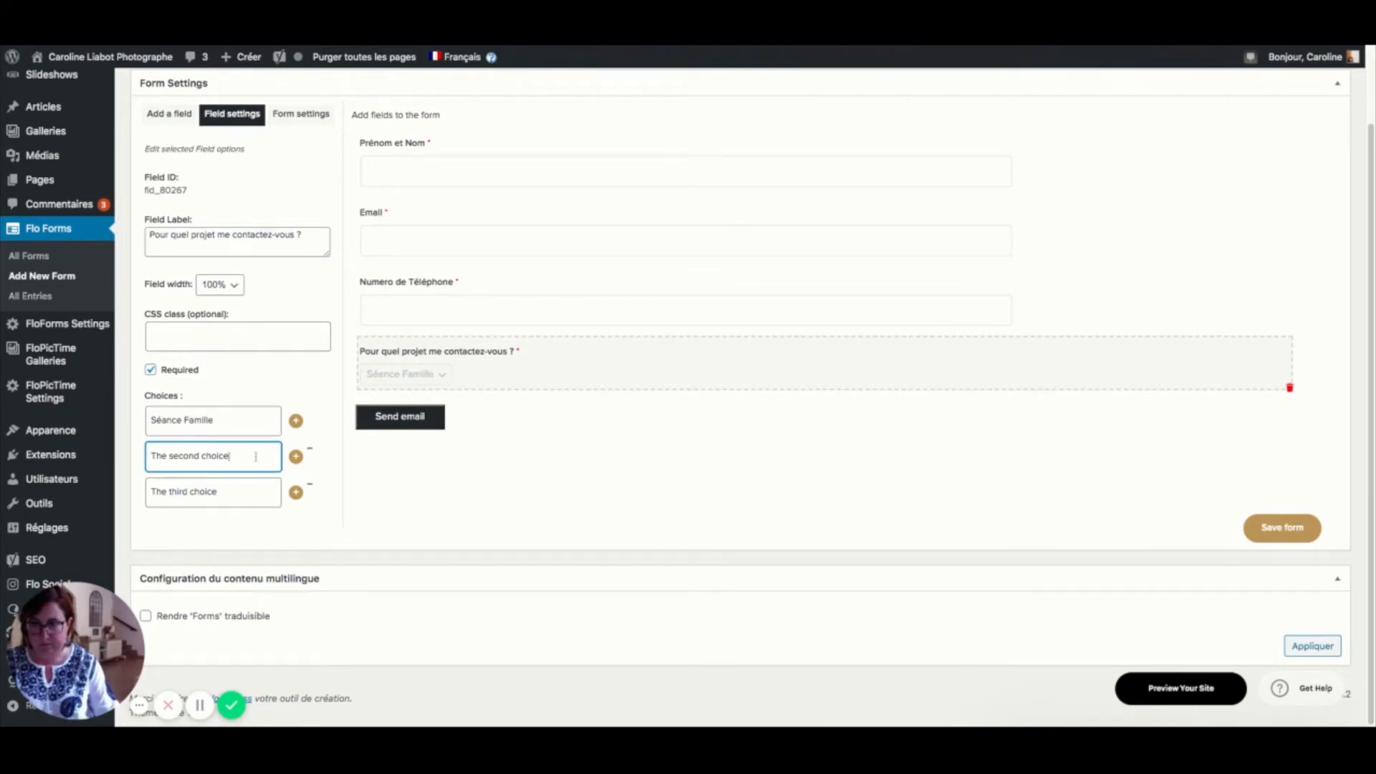
pyautogui.moveTo(256, 458); pyautogui.dragTo(151, 457)
pyautogui.write('Séance Nou')
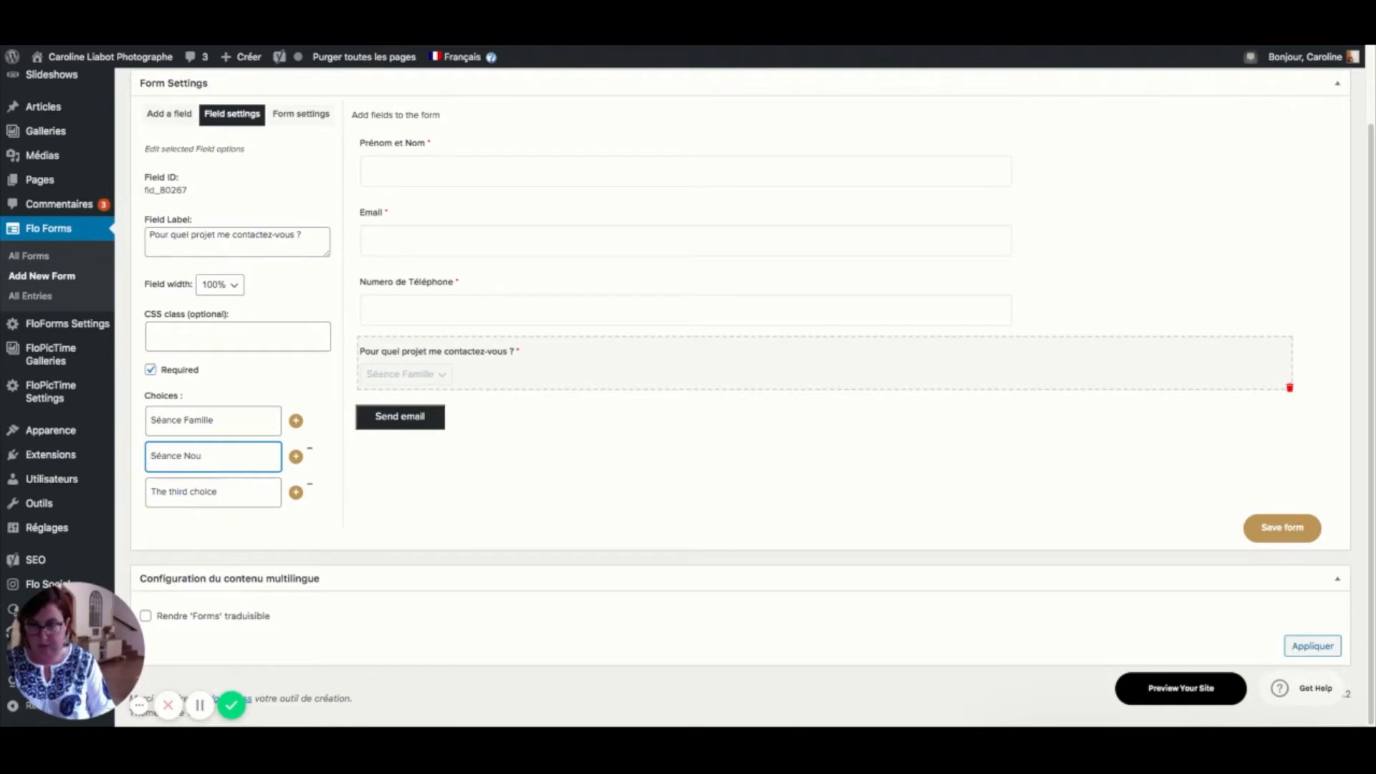
pyautogui.write('veau N')
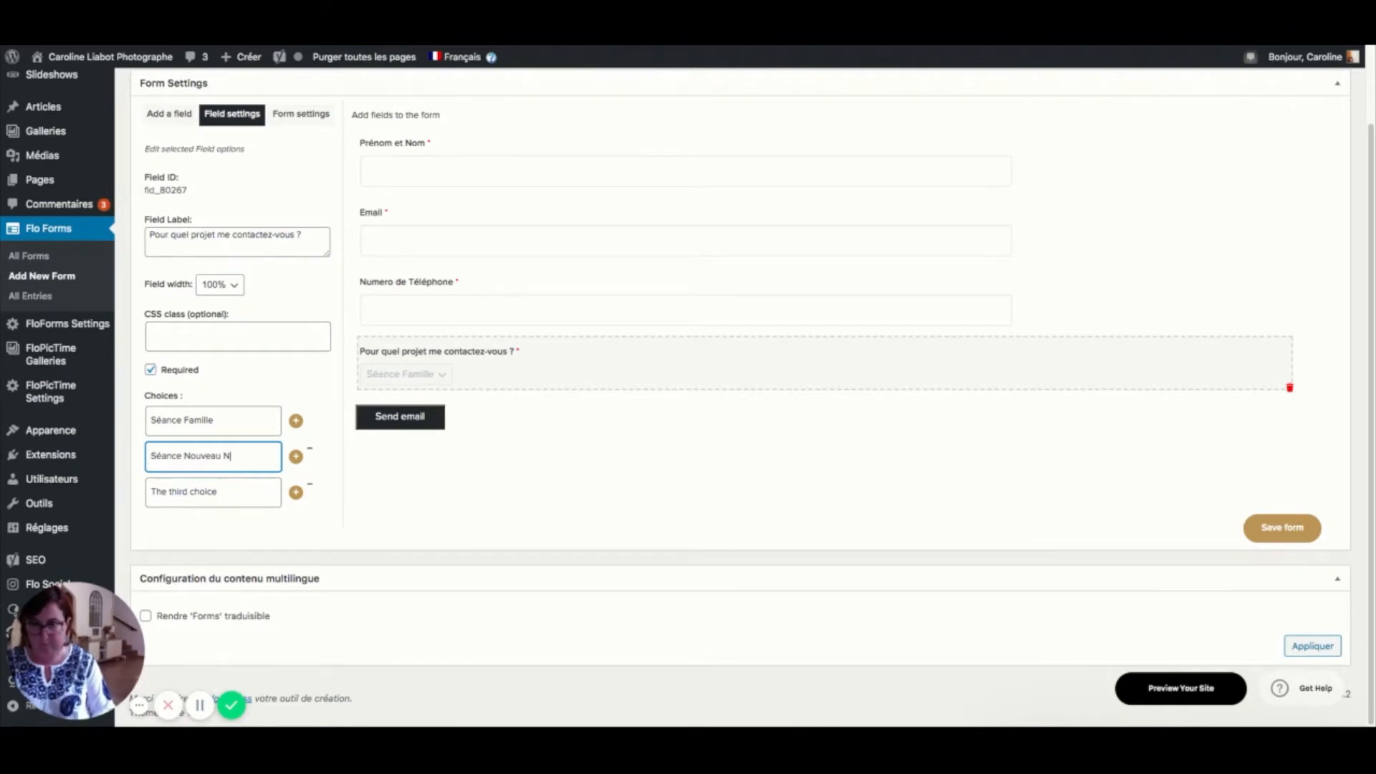
pyautogui.write('é')
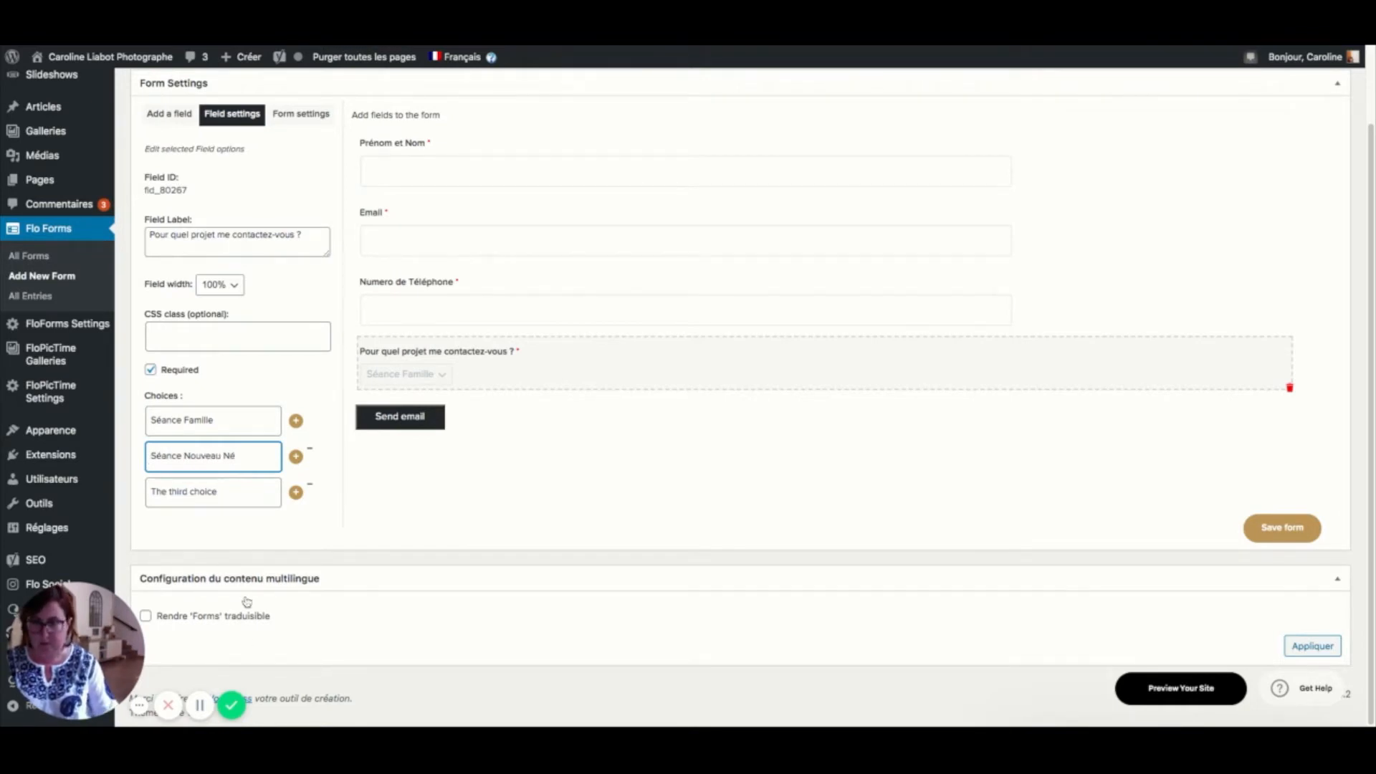
pyautogui.moveTo(226, 490); pyautogui.dragTo(156, 491)
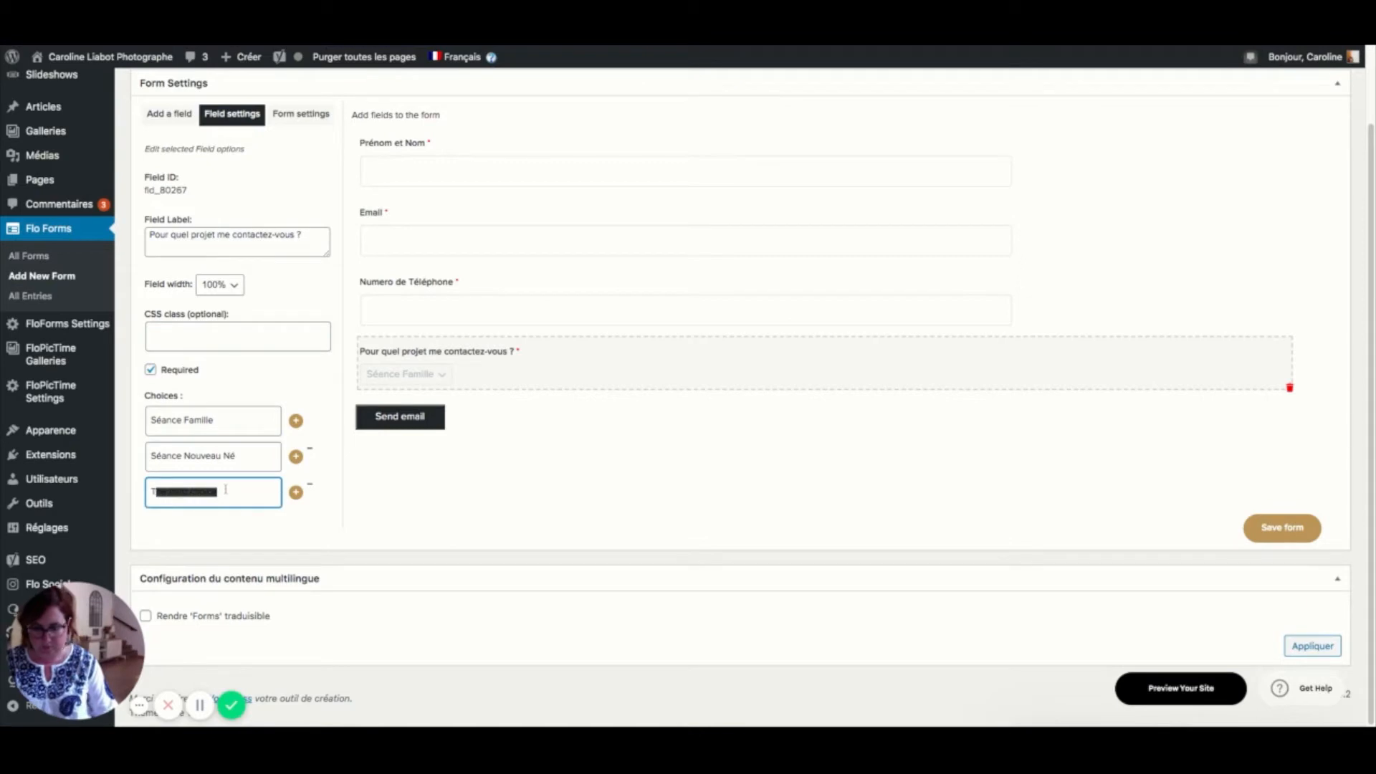
pyautogui.press('BackSpace')
pyautogui.press('BackSpace')
pyautogui.write('Séan')
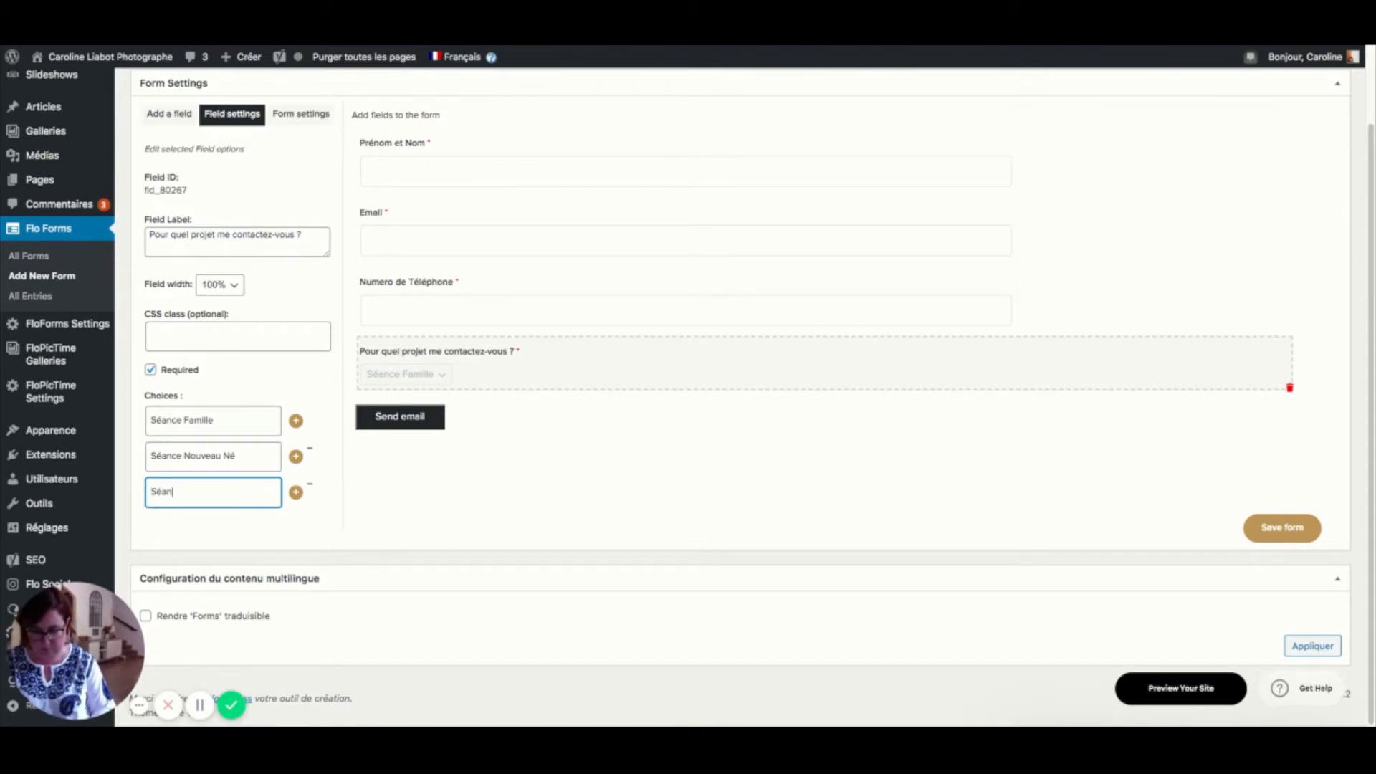
pyautogui.write('ce Portrait')
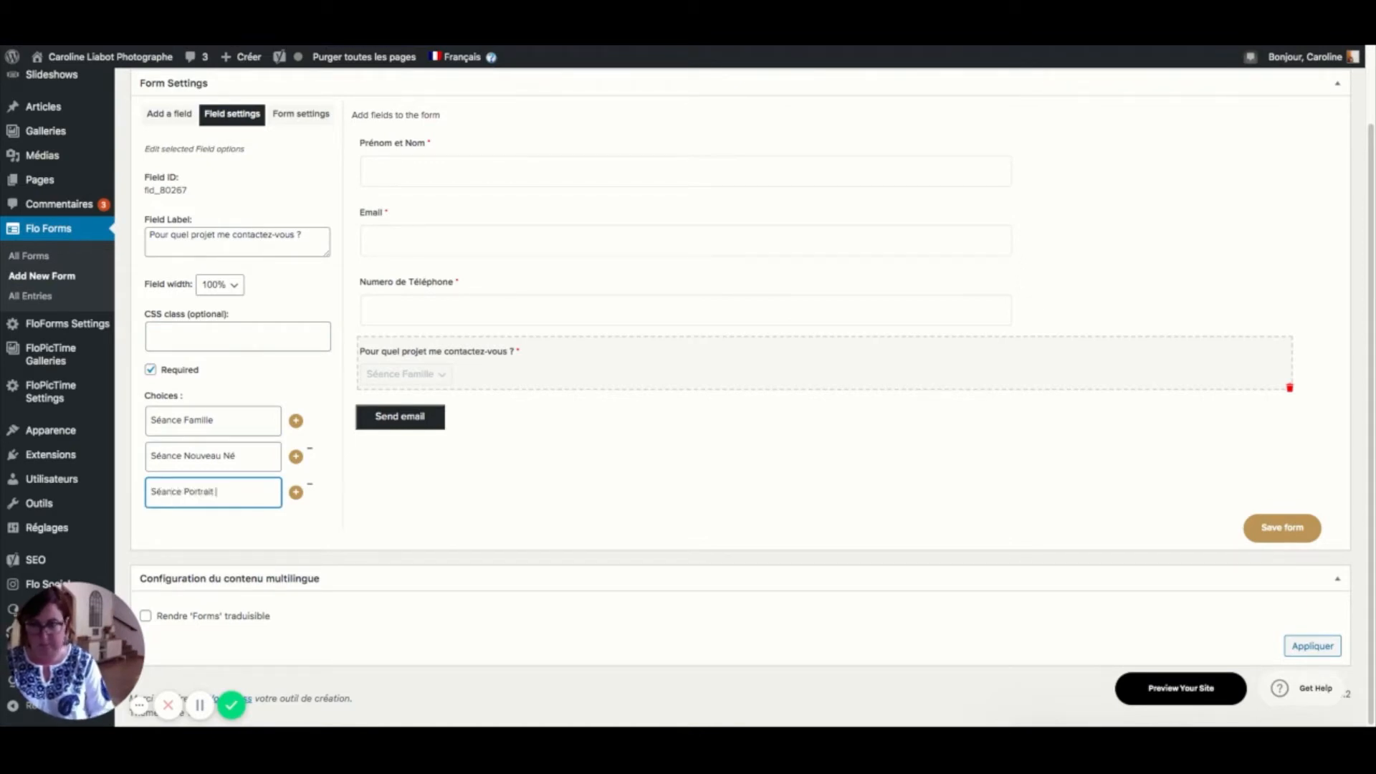
pyautogui.click(296, 492)
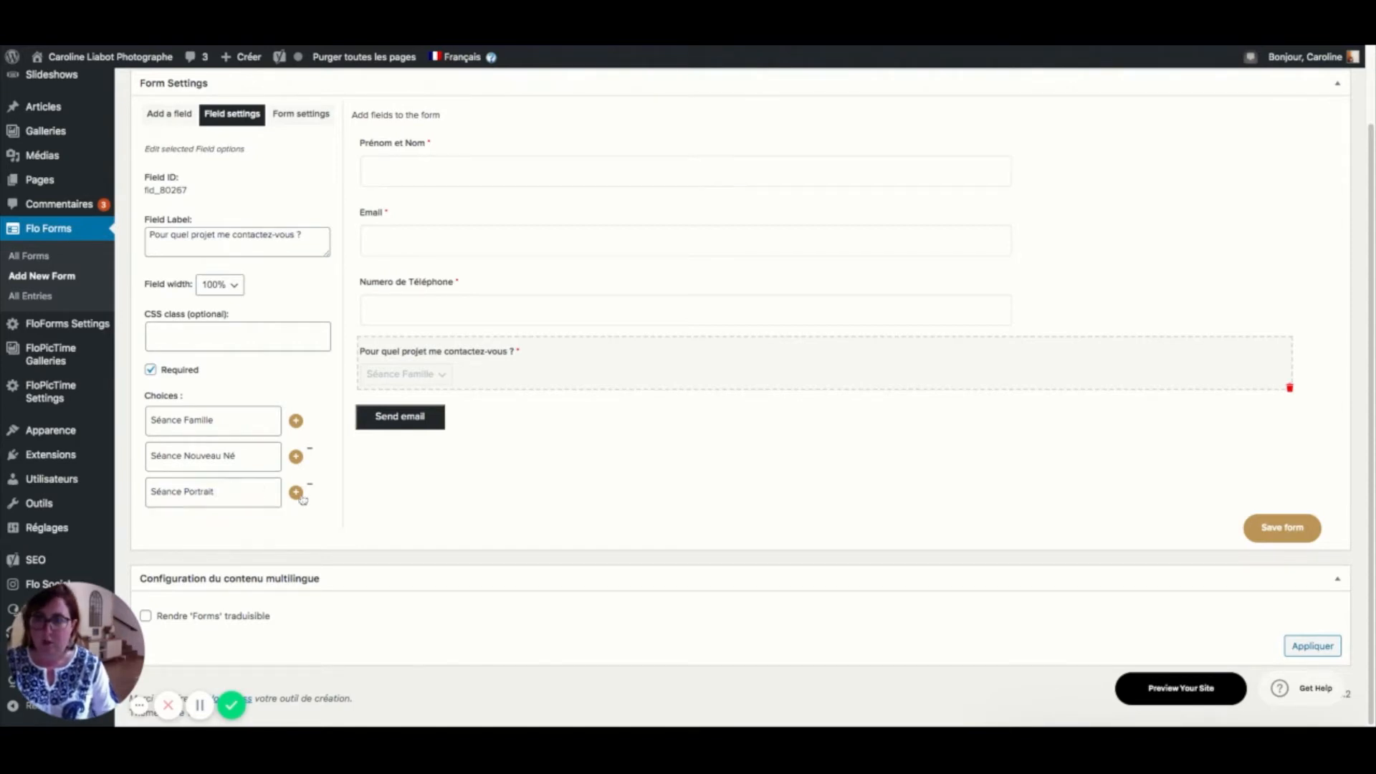
pyautogui.click(243, 527)
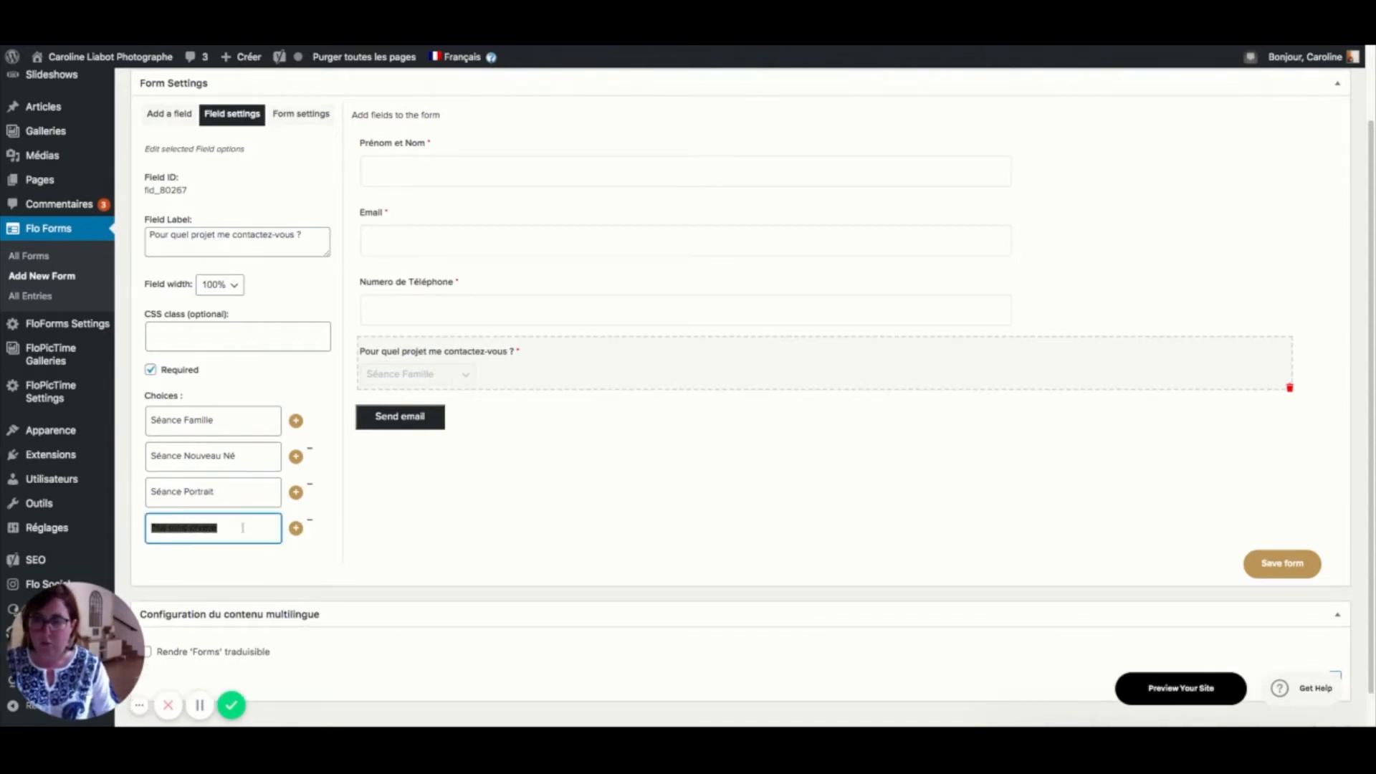
pyautogui.write('Autre')
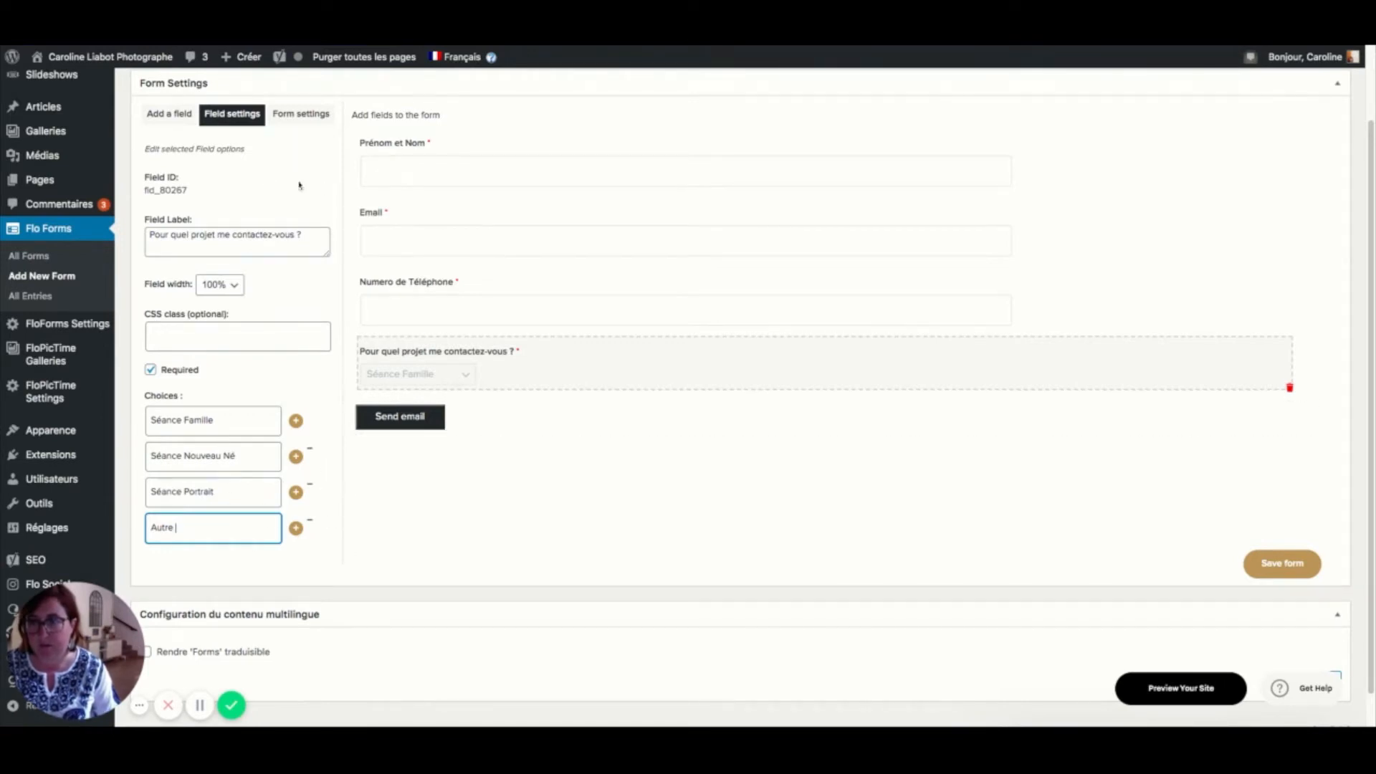
pyautogui.click(161, 128)
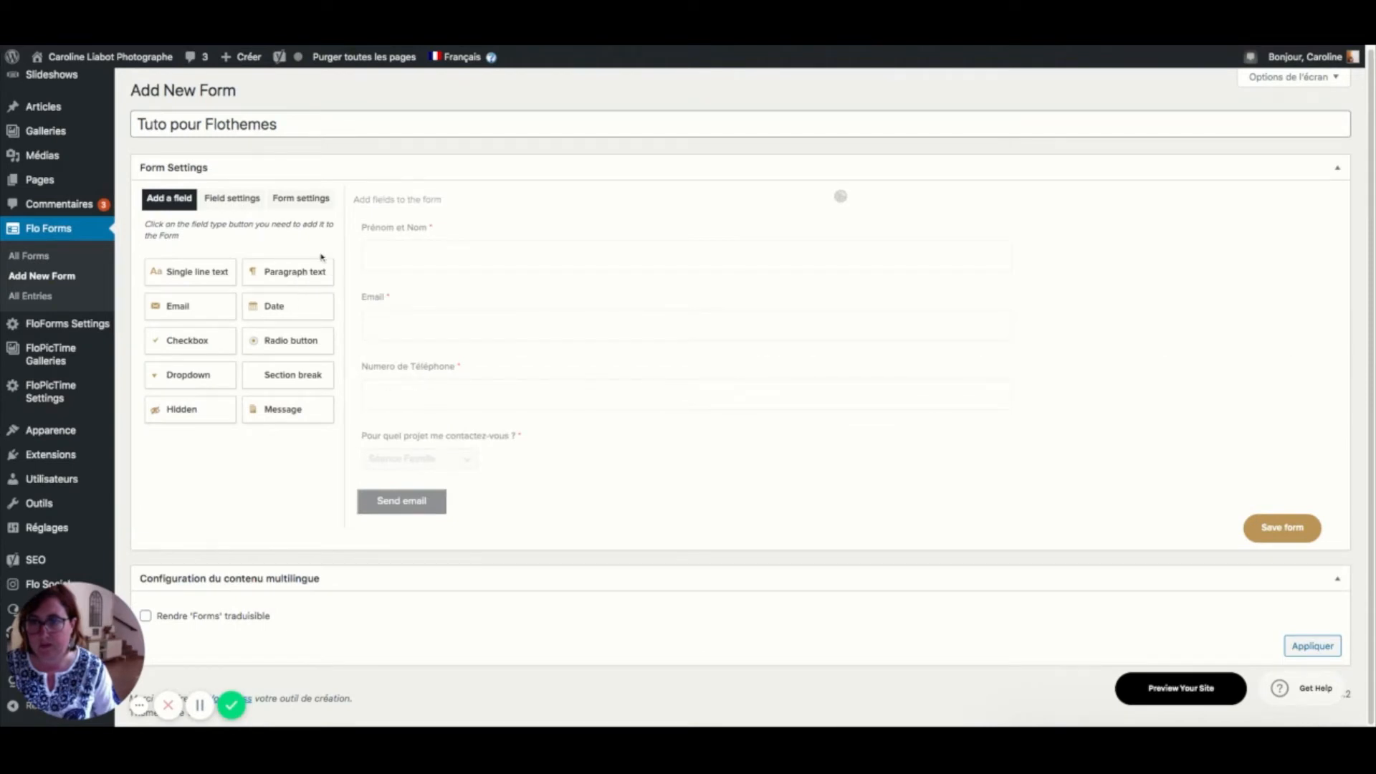
# - Add a required paragraph field labelled 'Parlez moi davantage de ce projet'
pyautogui.click(292, 263)
pyautogui.click(397, 414)
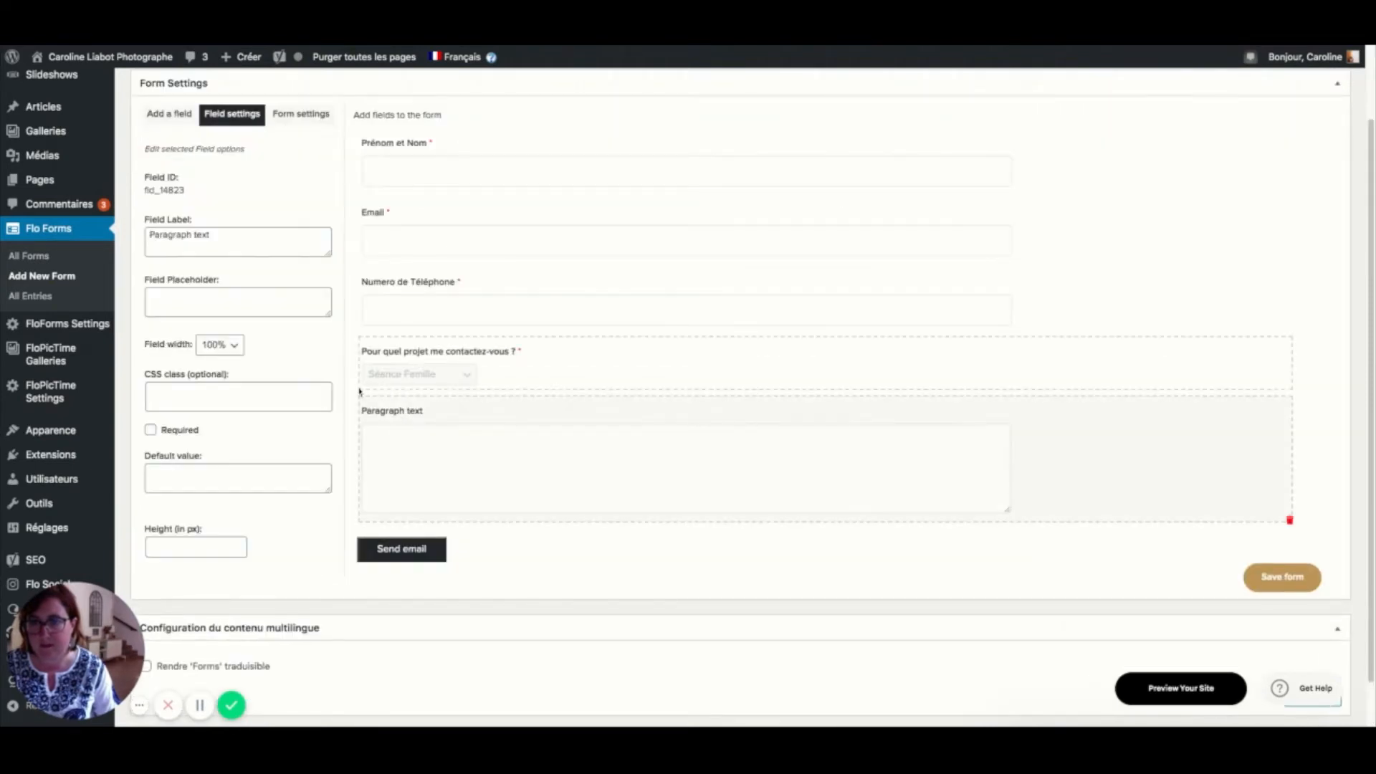
pyautogui.tripleClick(224, 244)
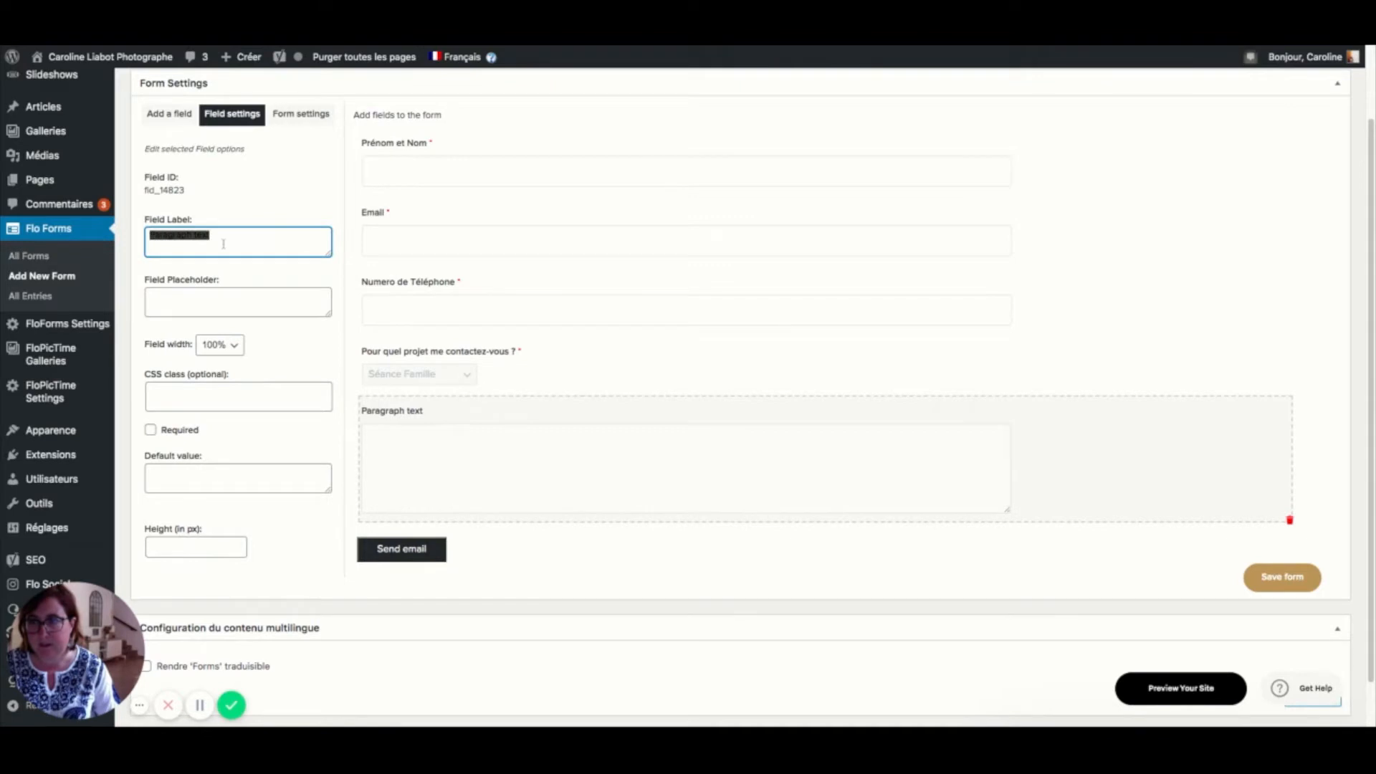
pyautogui.write('Parlez')
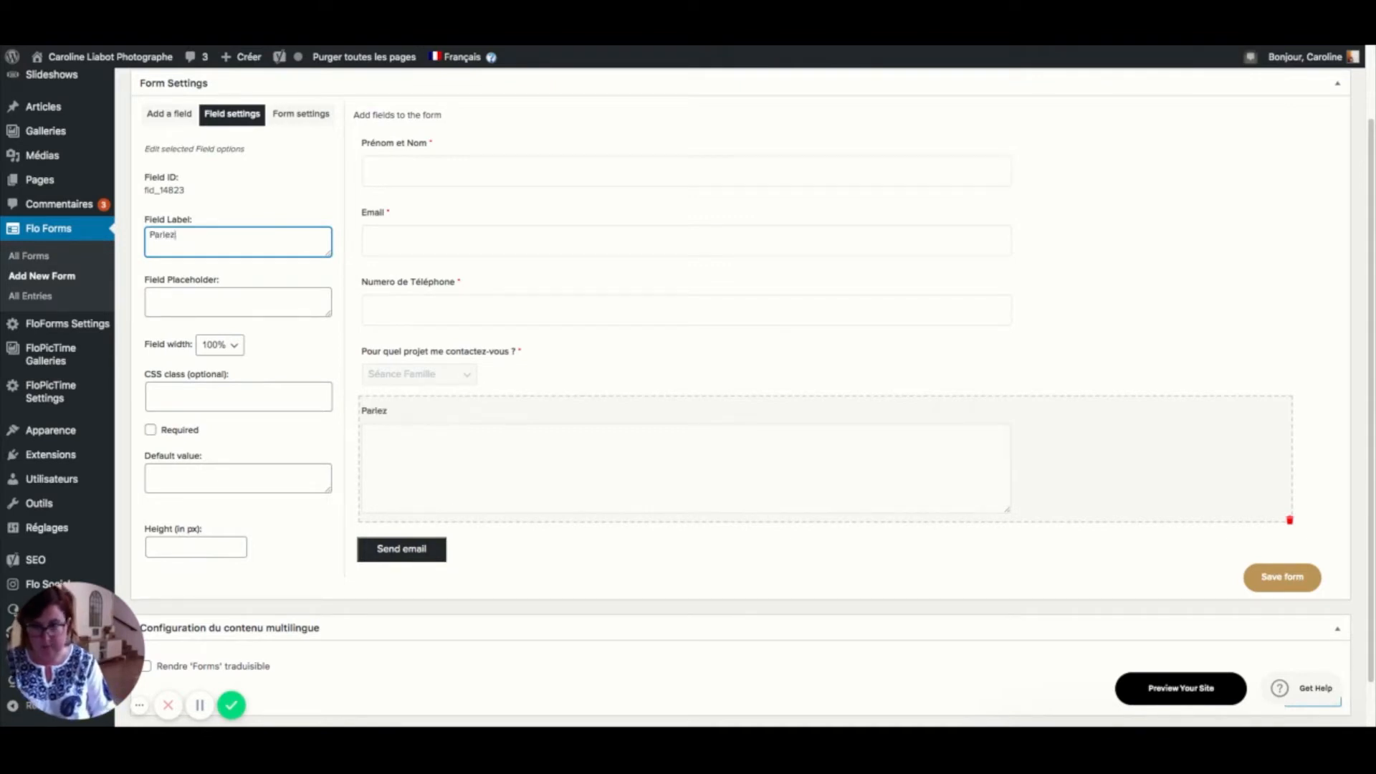
pyautogui.write(' moi ')
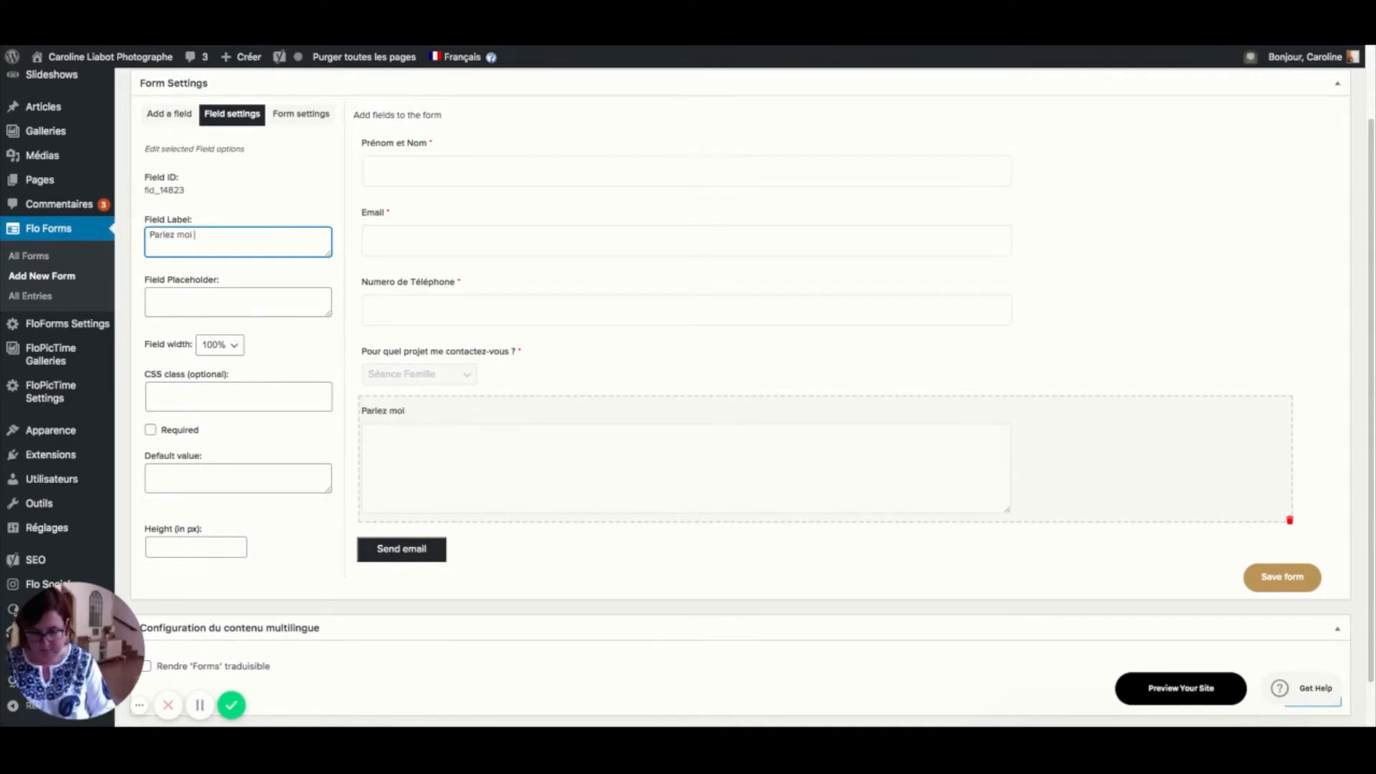
pyautogui.write('davantage de')
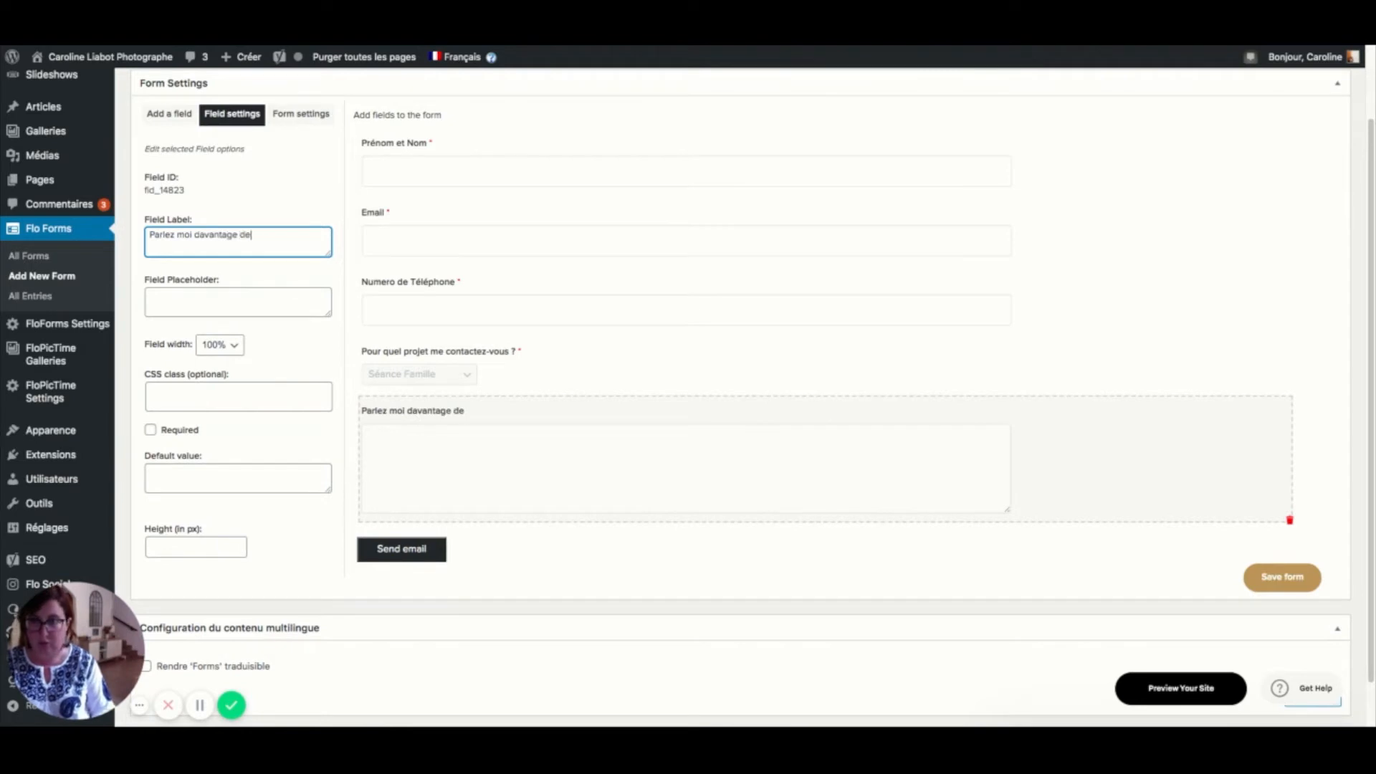
pyautogui.write(' ce ^rojet')
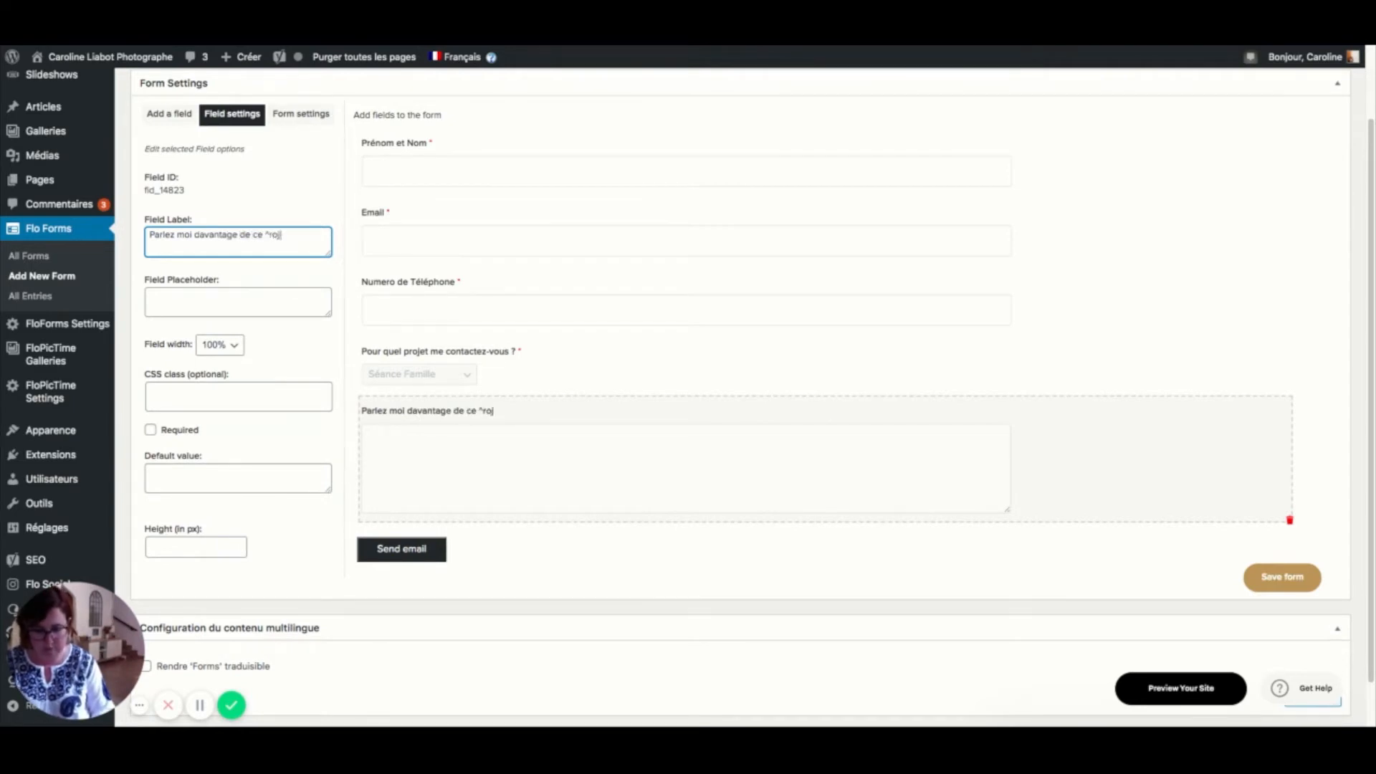
pyautogui.press('BackSpace')
pyautogui.press('BackSpace')
pyautogui.press('BackSpace')
pyautogui.press('BackSpace')
pyautogui.press('BackSpace')
pyautogui.press('BackSpace')
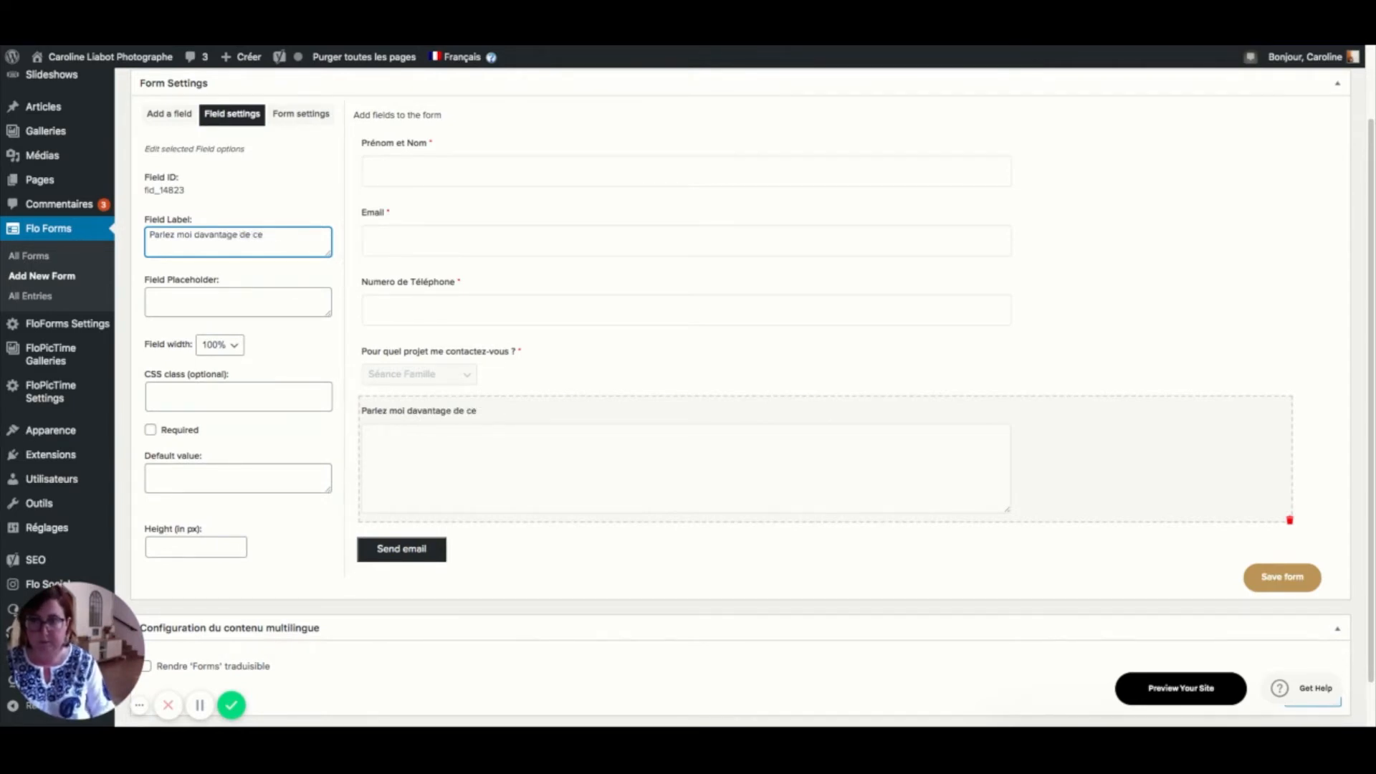
pyautogui.write('projet')
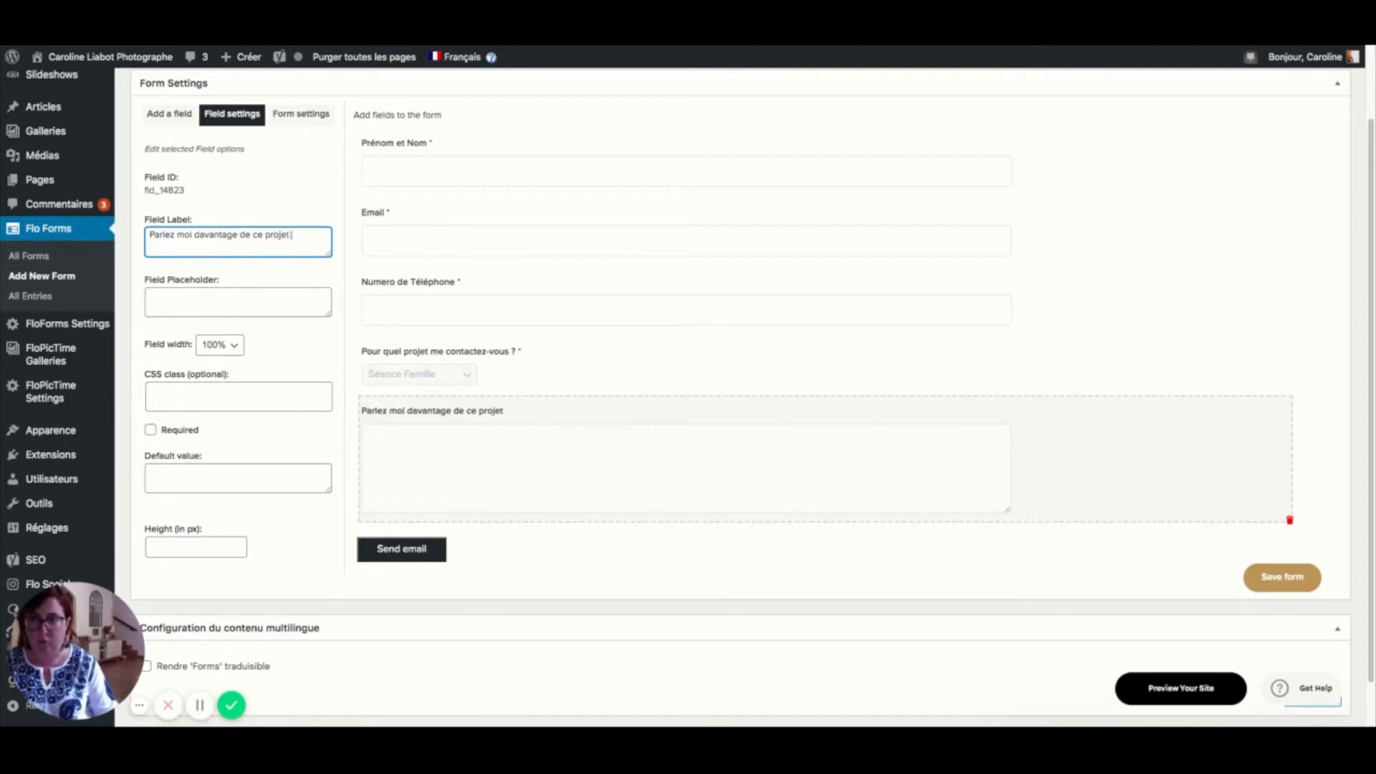
pyautogui.click(167, 430)
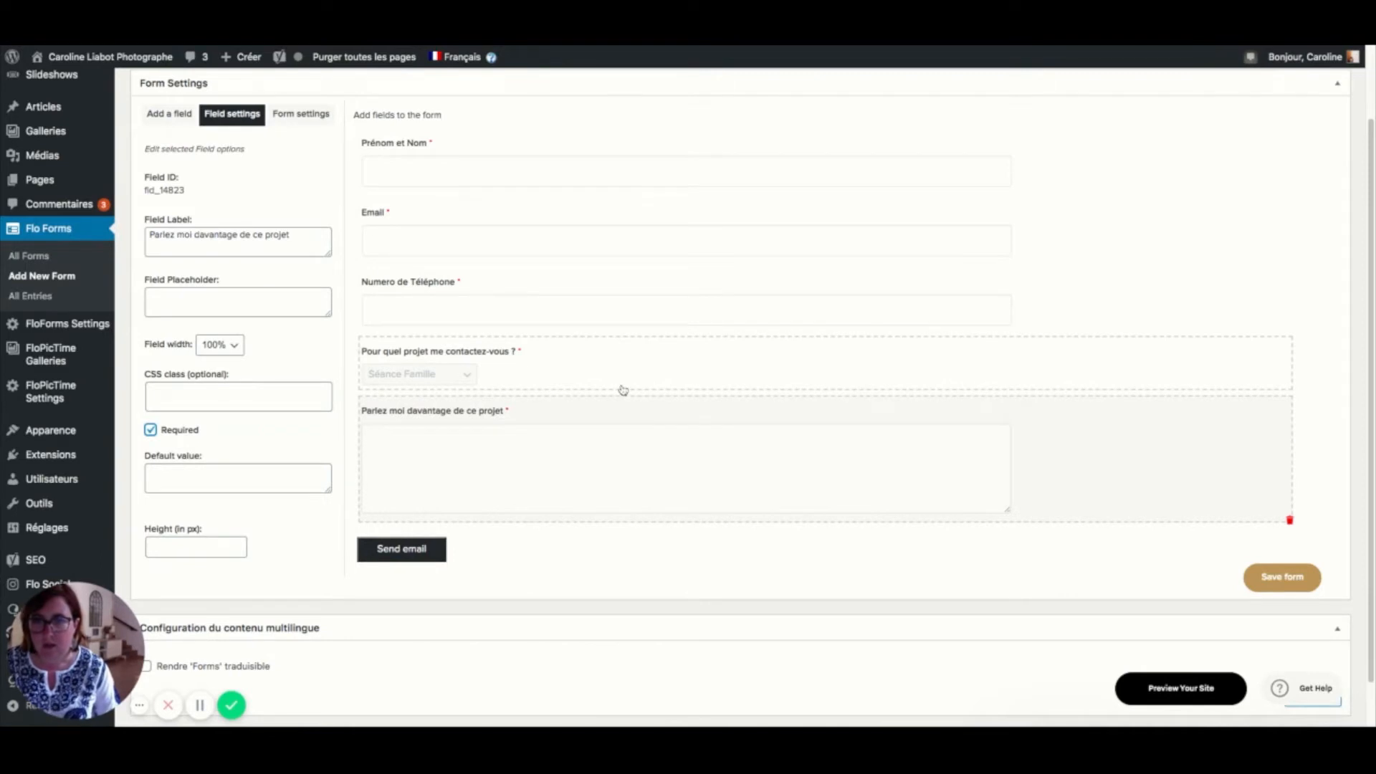
pyautogui.click(153, 118)
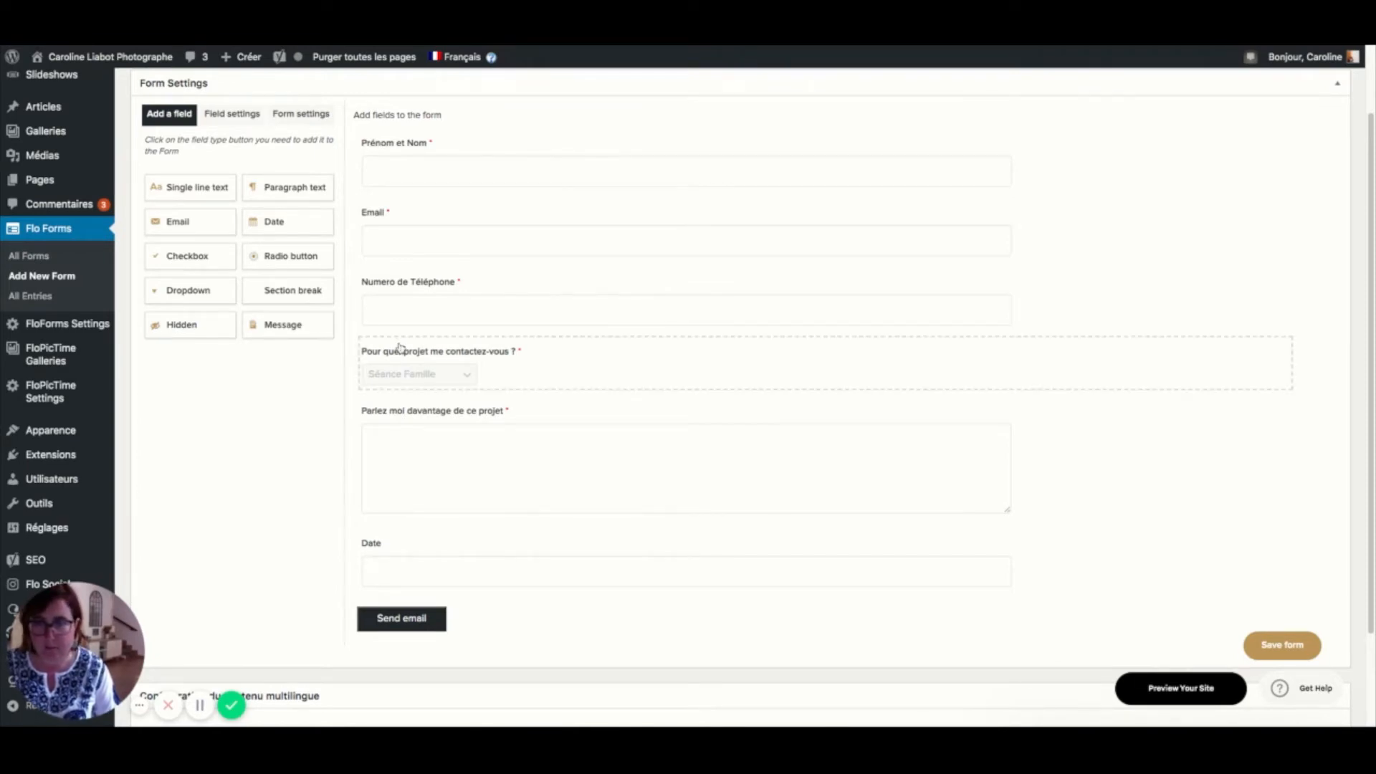
# - Save the form with its six fields, Prénom et Nom through Date
pyautogui.scroll(1, 494, 272)
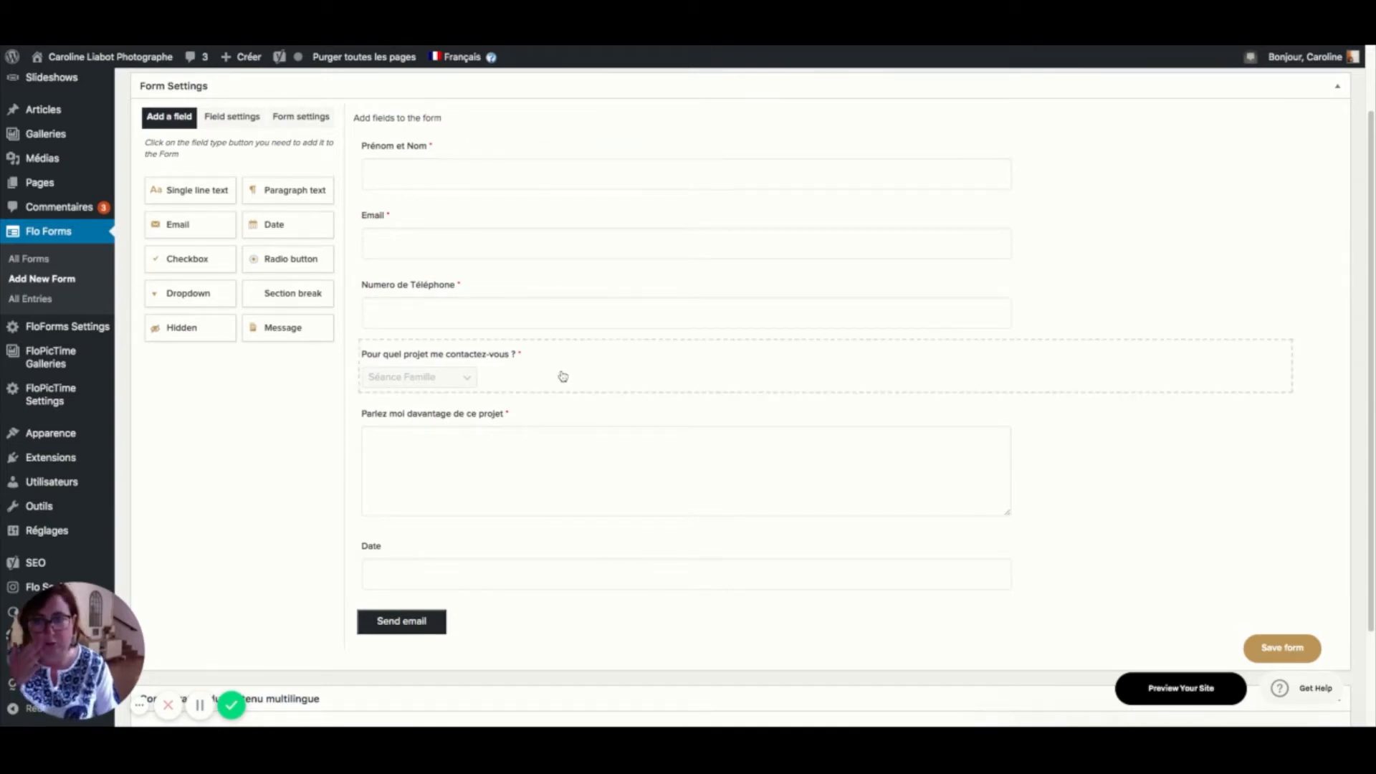
pyautogui.click(1285, 656)
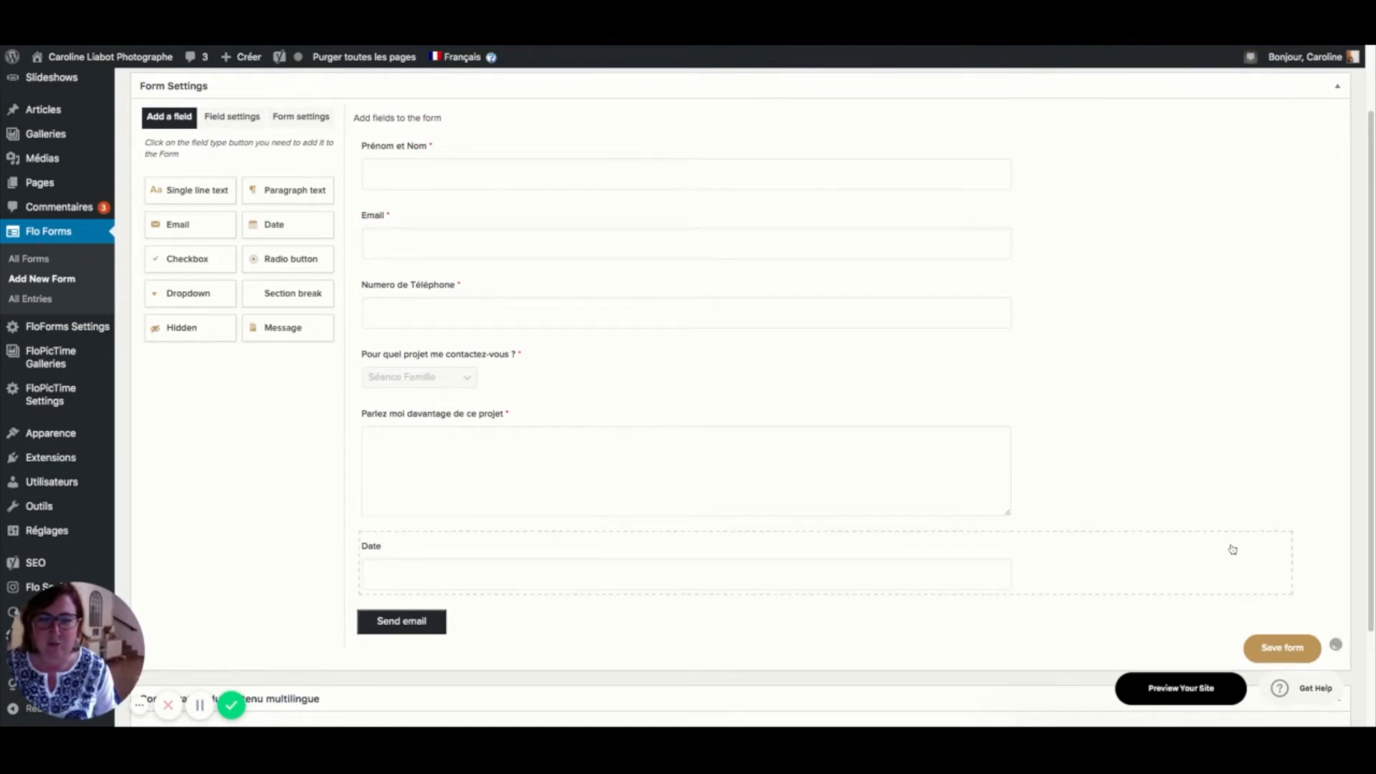
pyautogui.scroll(-2, 1216, 514)
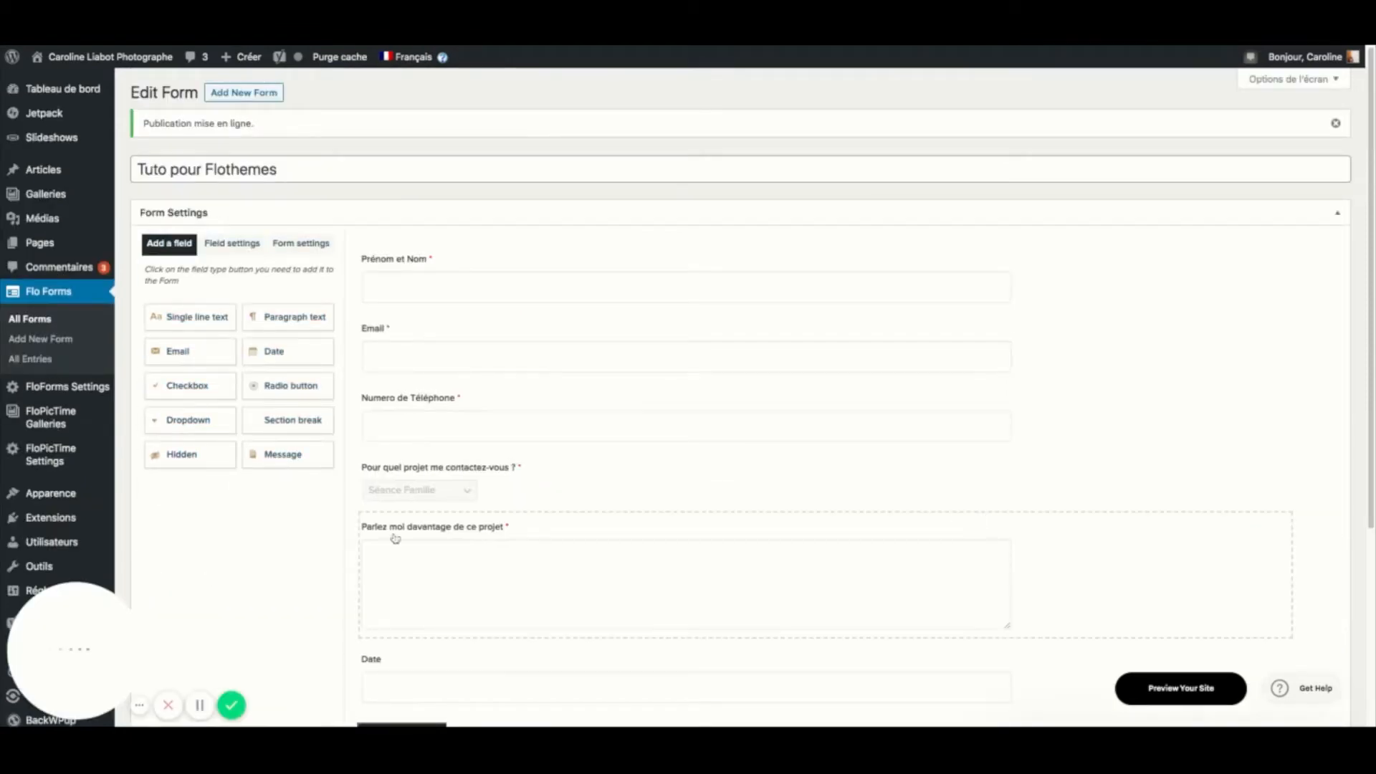
# - Note the shortcode [flo_form id='7555'] and open the Send email button's settings
pyautogui.scroll(-2, 409, 542)
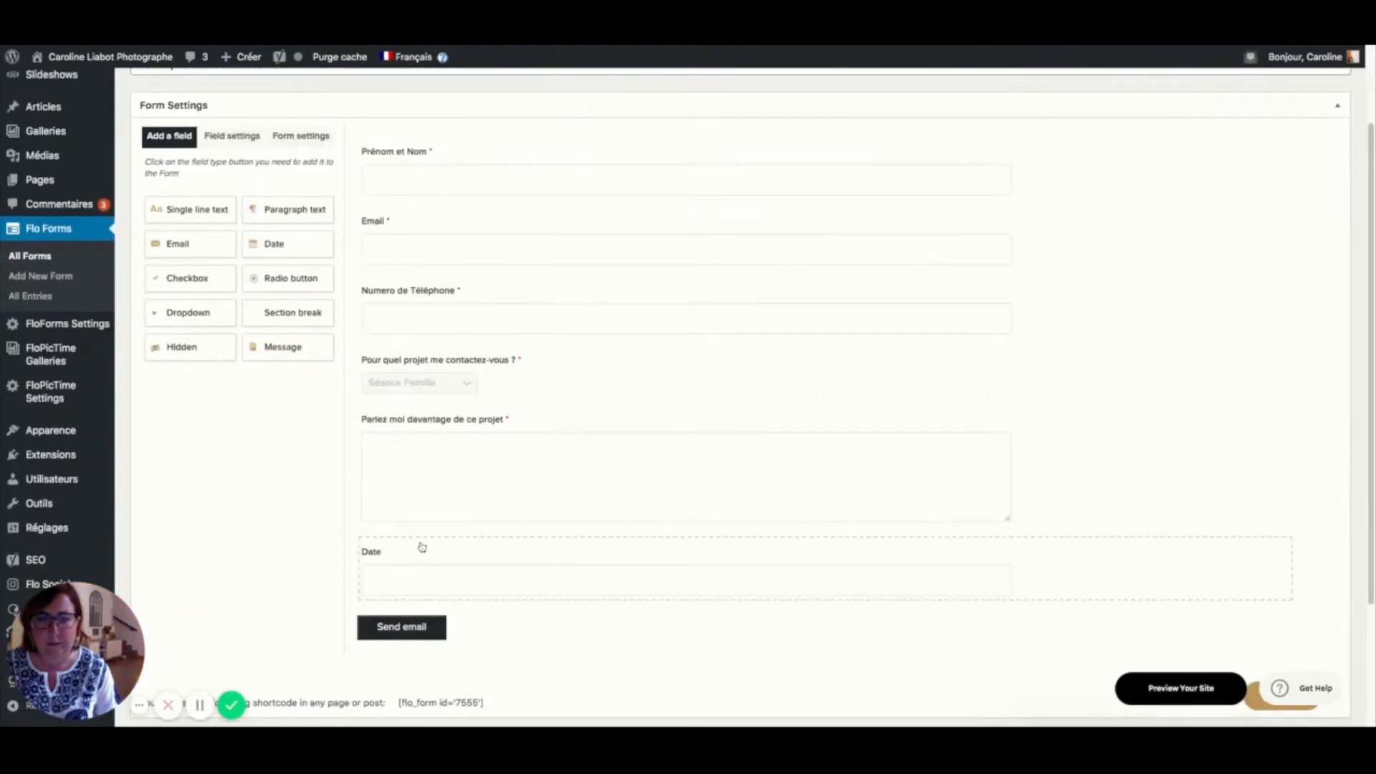
pyautogui.scroll(-3, 422, 547)
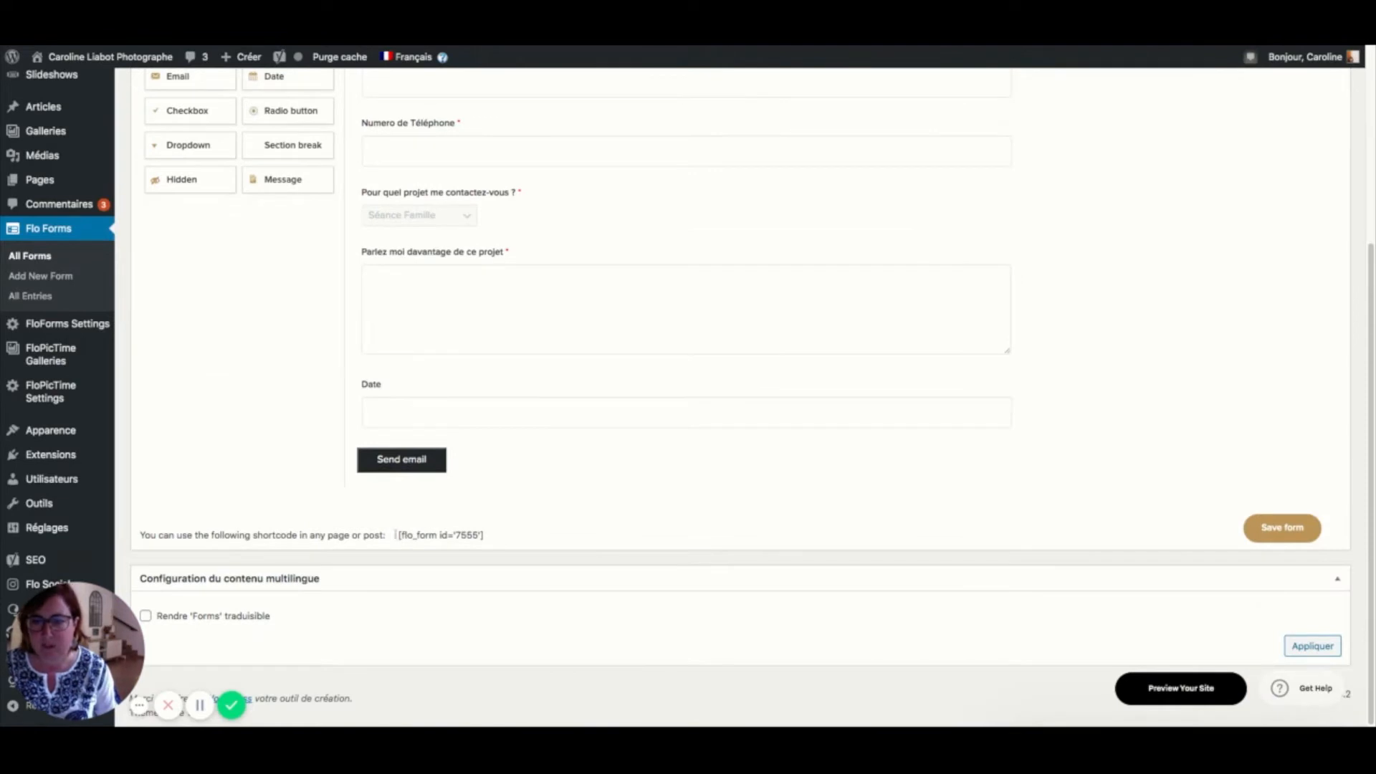
pyautogui.moveTo(396, 534); pyautogui.dragTo(486, 536)
pyautogui.click(439, 550)
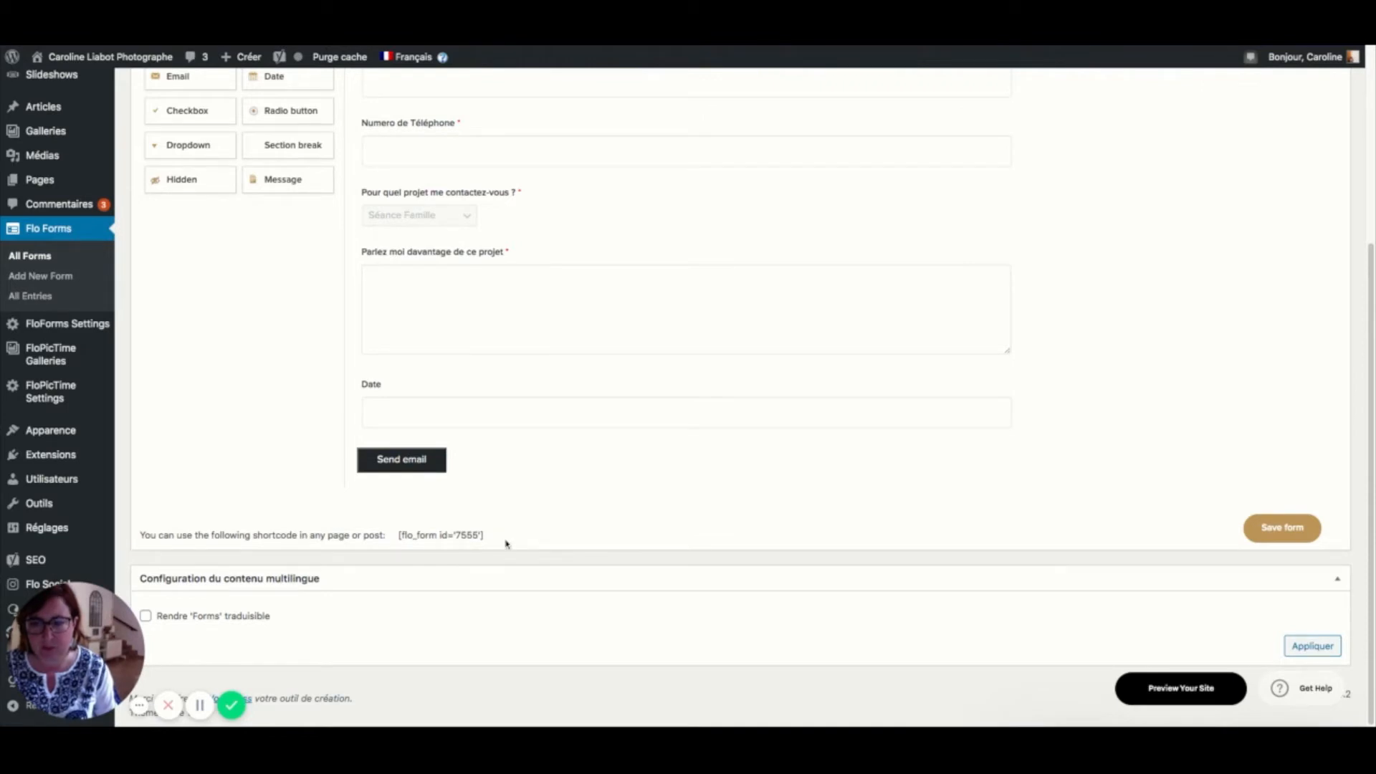
pyautogui.click(414, 462)
pyautogui.scroll(2, 277, 206)
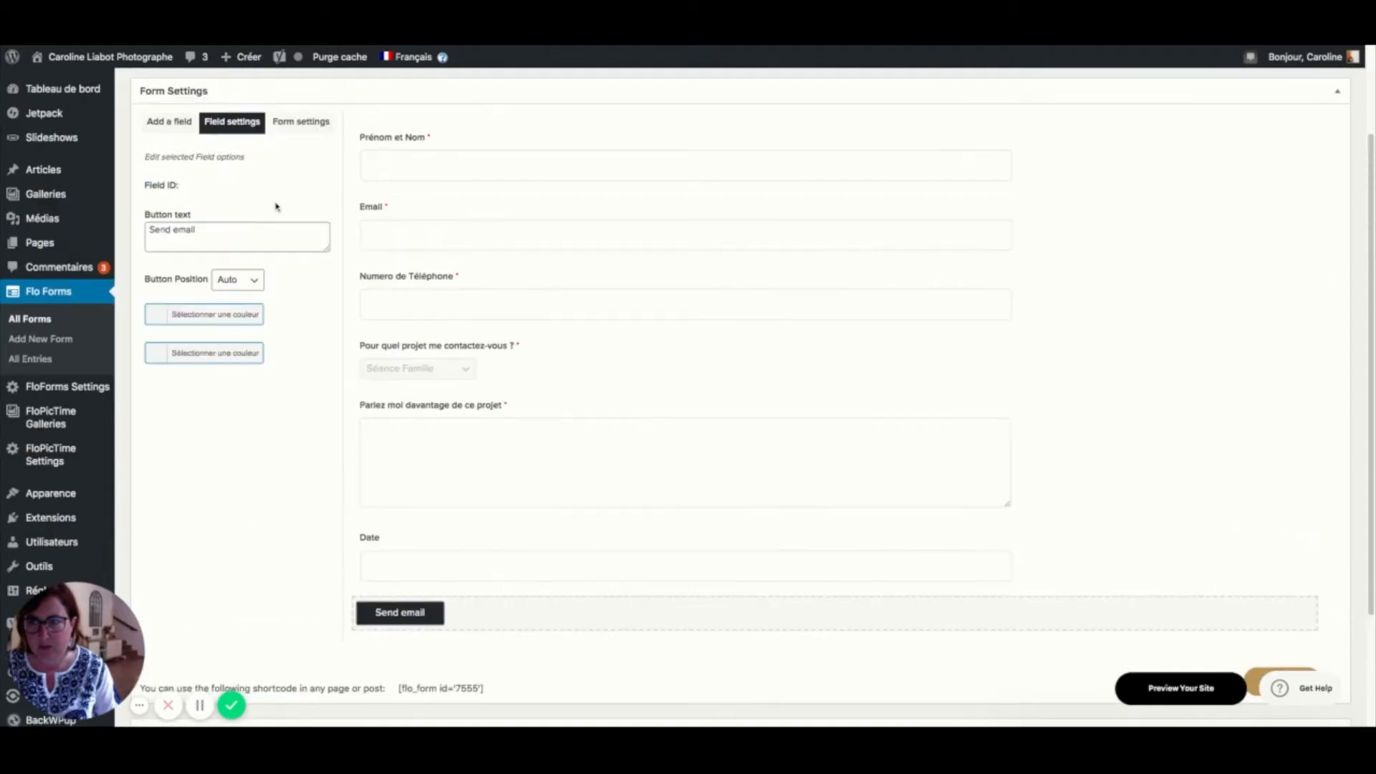
pyautogui.moveTo(219, 235); pyautogui.dragTo(146, 236)
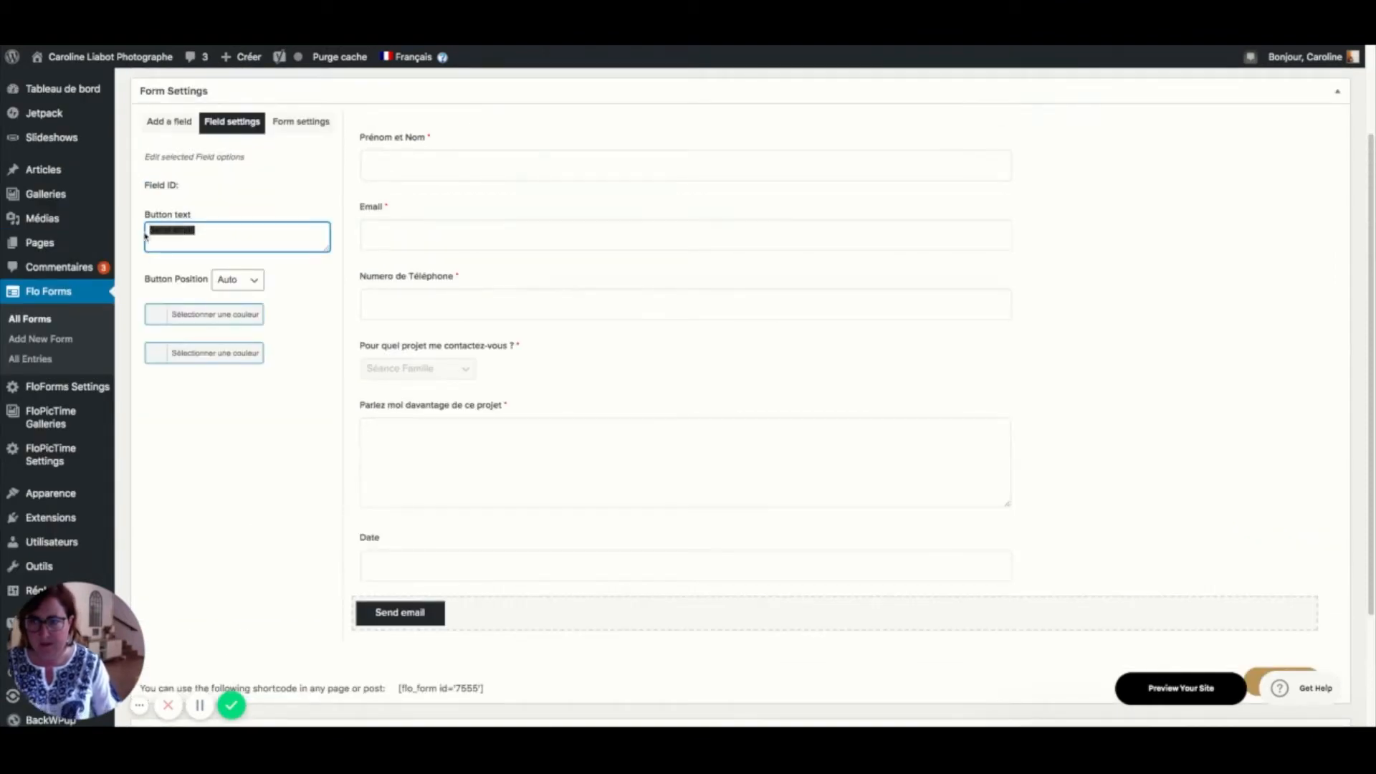
# - Change the submit button text to 'Envoyer', correcting the mistyped wording
pyautogui.write('Envoyer ')
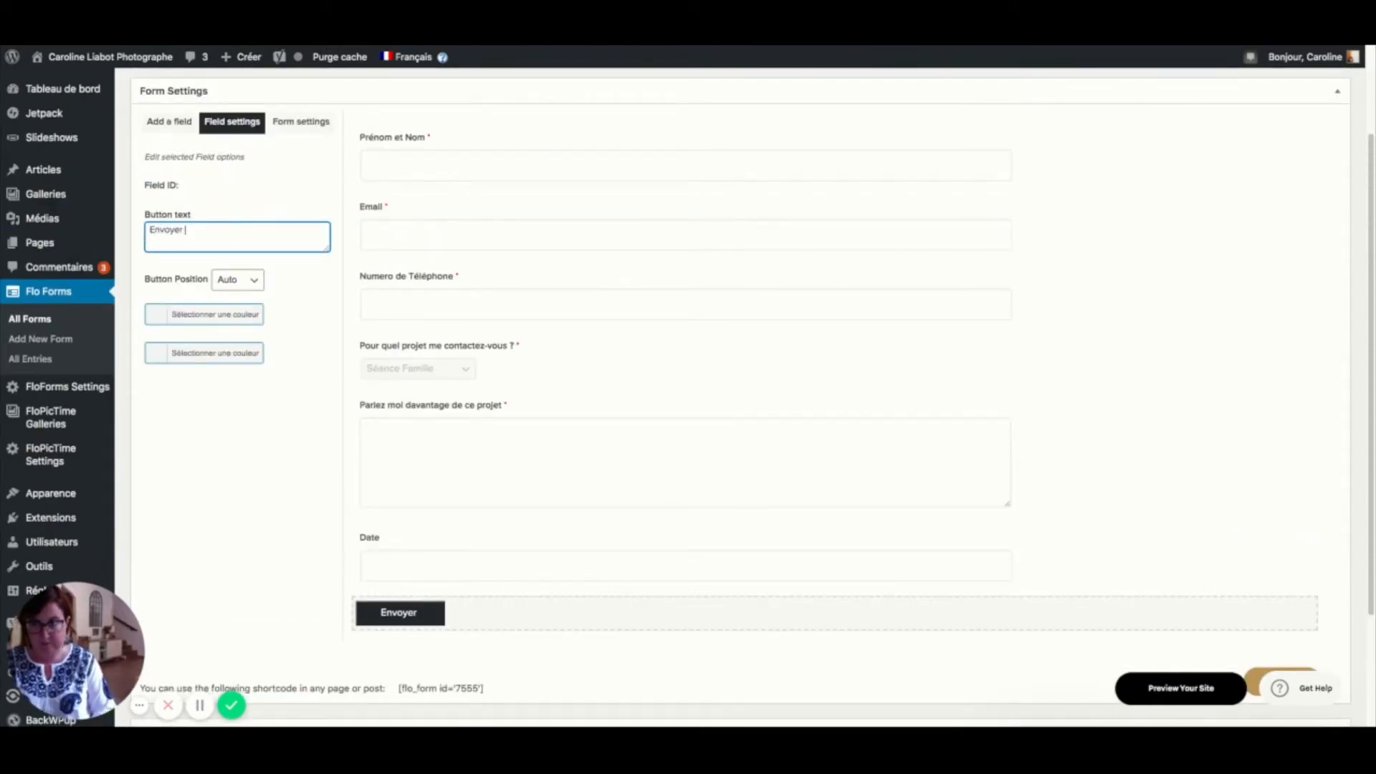
pyautogui.write('le Fo')
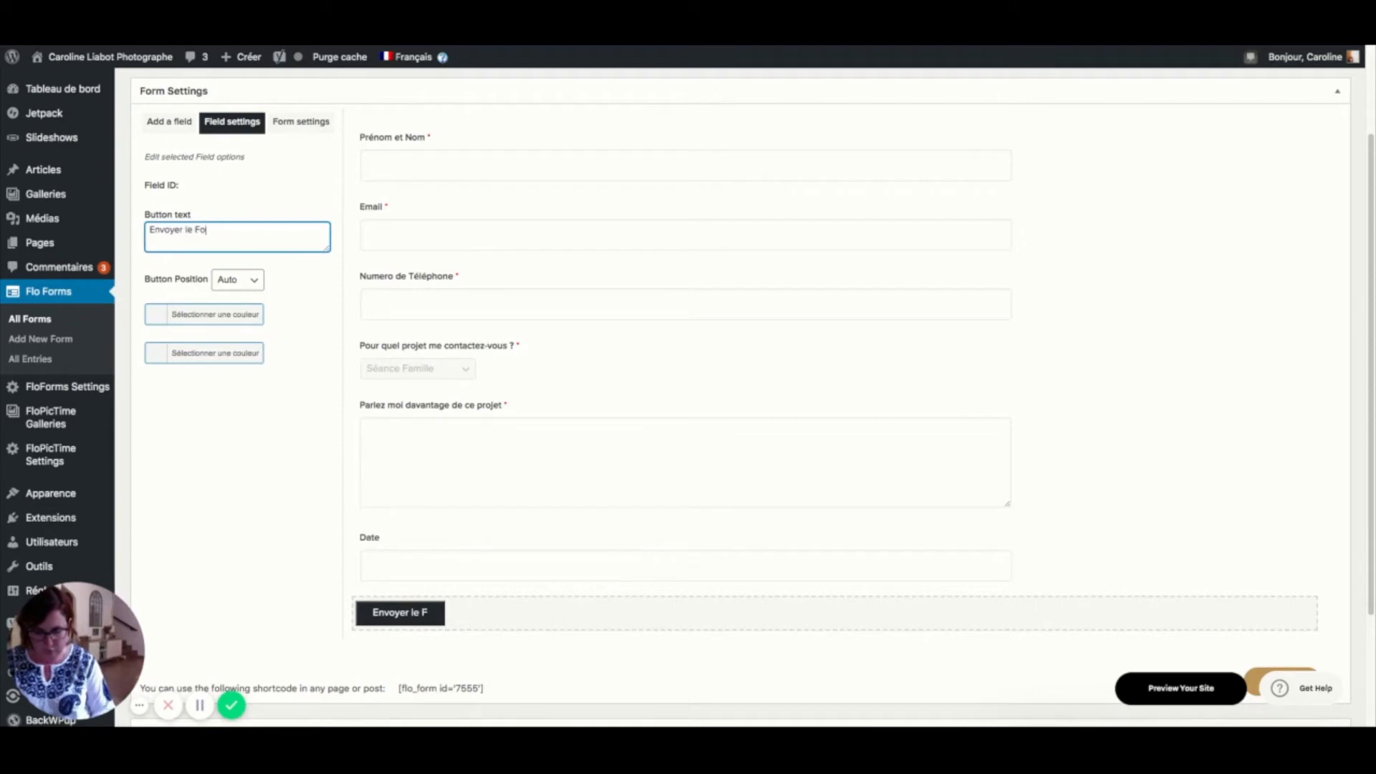
pyautogui.write('mrulaire')
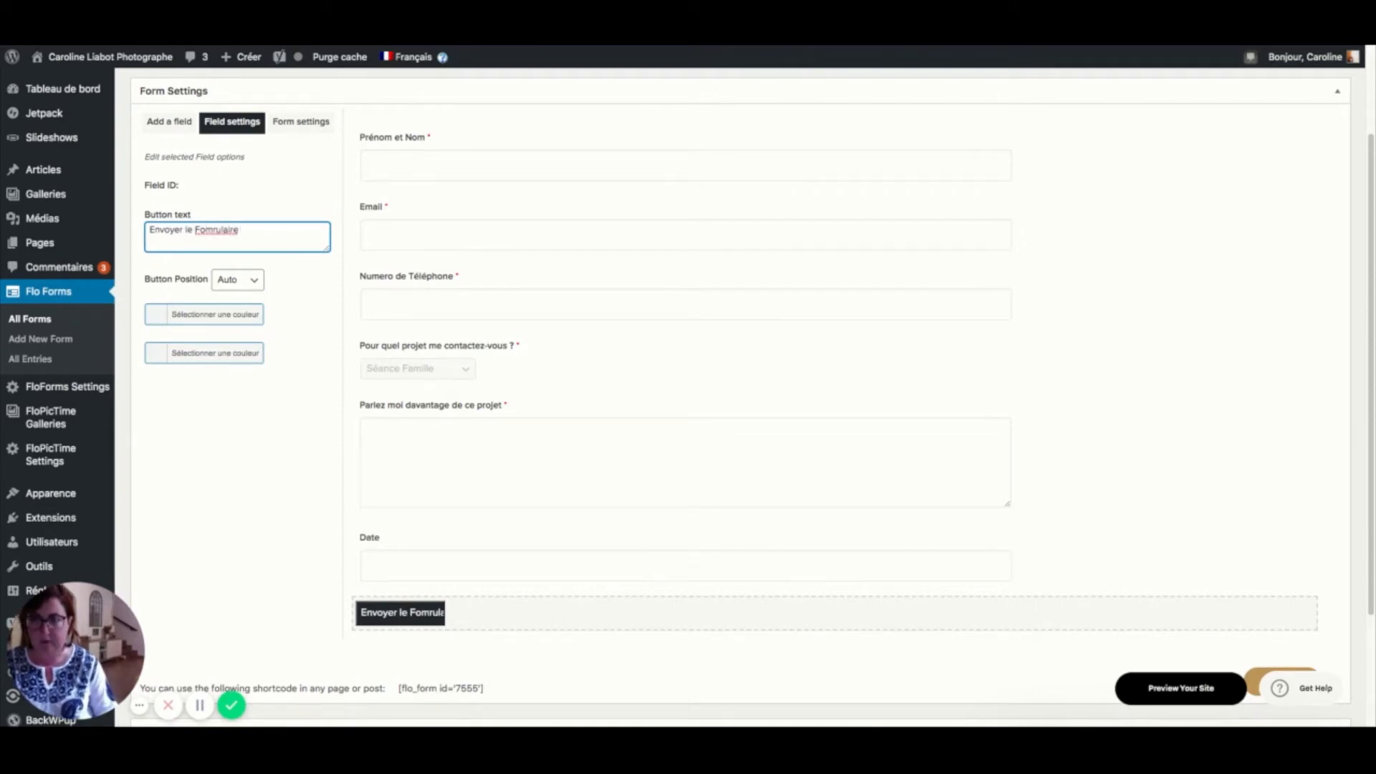
pyautogui.press('BackSpace')
pyautogui.press('BackSpace')
pyautogui.press('BackSpace')
pyautogui.press('BackSpace')
pyautogui.press('BackSpace')
pyautogui.press('BackSpace')
pyautogui.press('BackSpace')
pyautogui.press('BackSpace')
pyautogui.press('BackSpace')
pyautogui.press('BackSpace')
pyautogui.press('BackSpace')
pyautogui.press('BackSpace')
pyautogui.press('BackSpace')
pyautogui.press('BackSpace')
pyautogui.press('BackSpace')
pyautogui.press('BackSpace')
pyautogui.press('BackSpace')
pyautogui.press('BackSpace')
pyautogui.press('BackSpace')
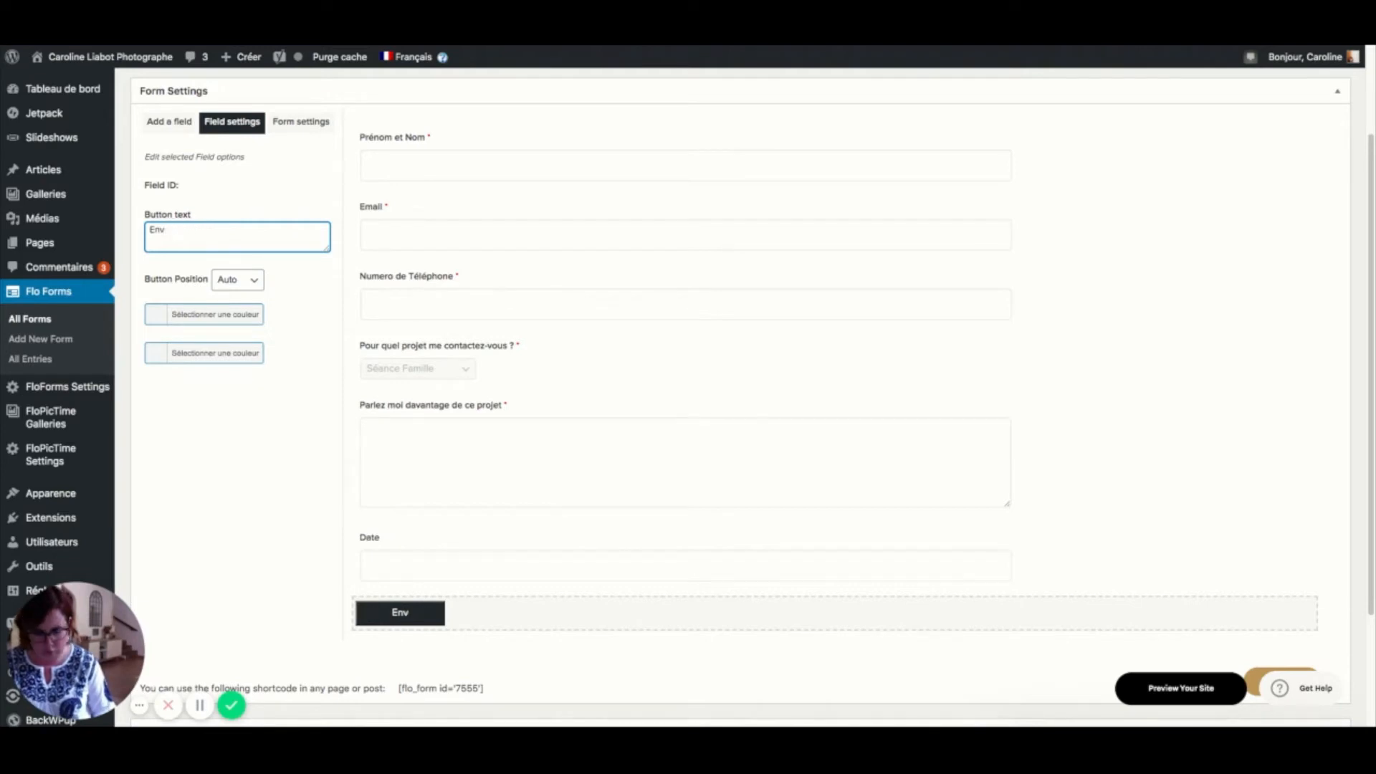
pyautogui.write('oyer')
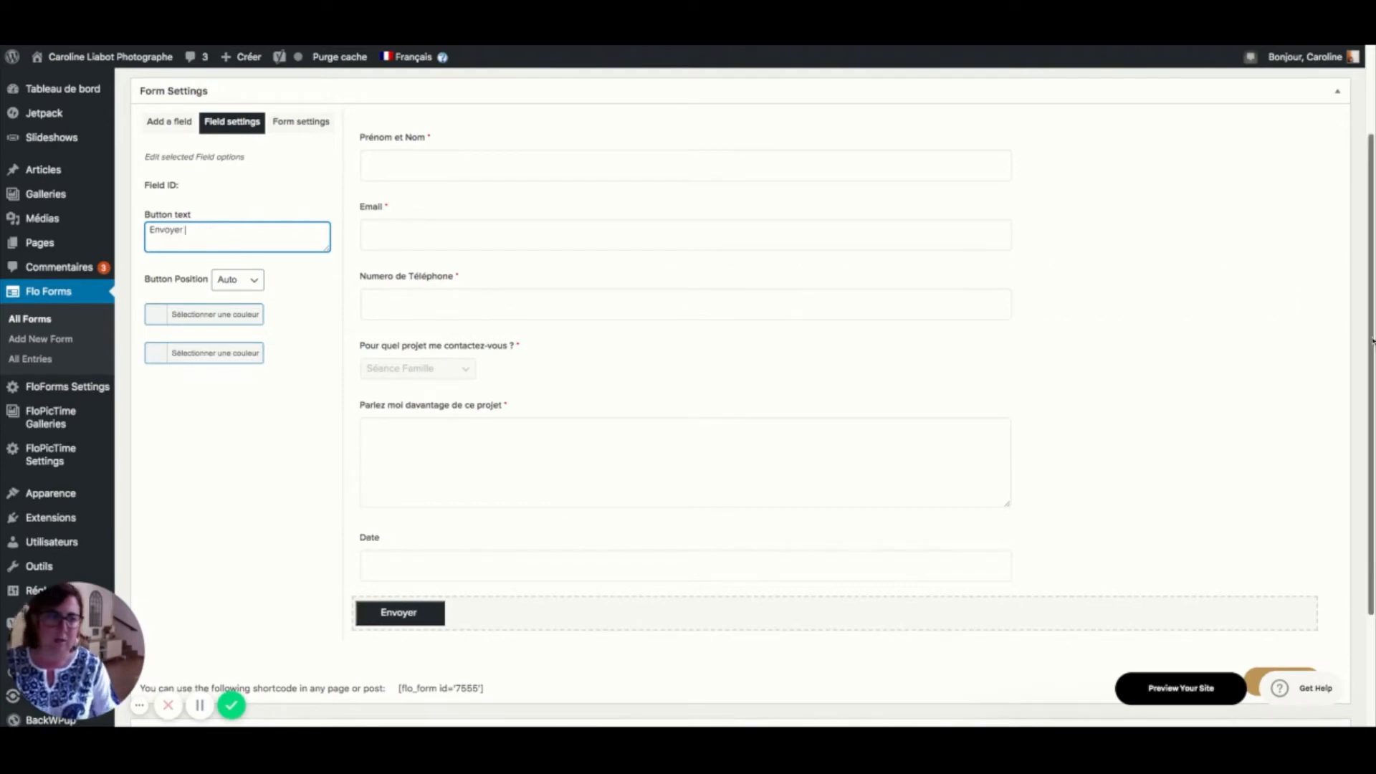
pyautogui.scroll(-3, 1261, 501)
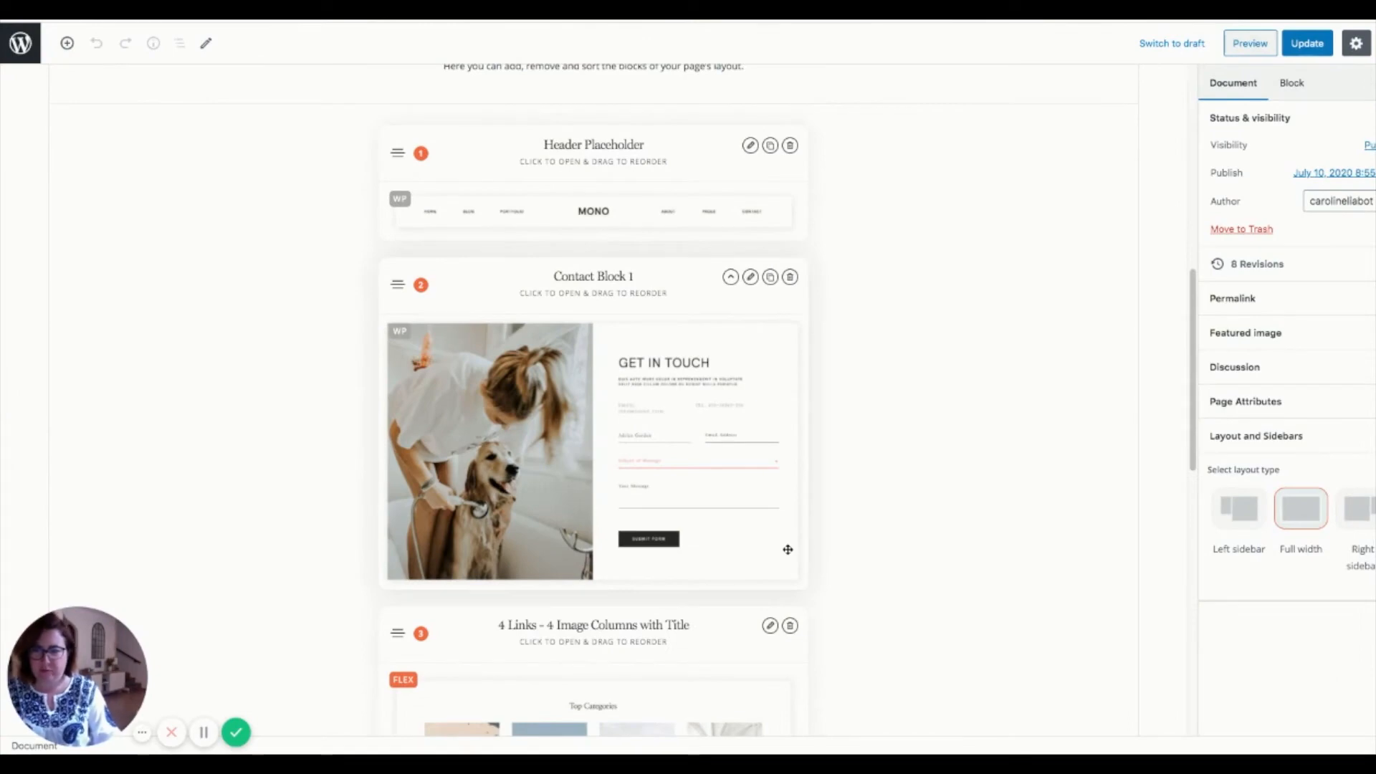
# - Browse the ready-made layout templates in the Templates tab
pyautogui.scroll(5, 787, 549)
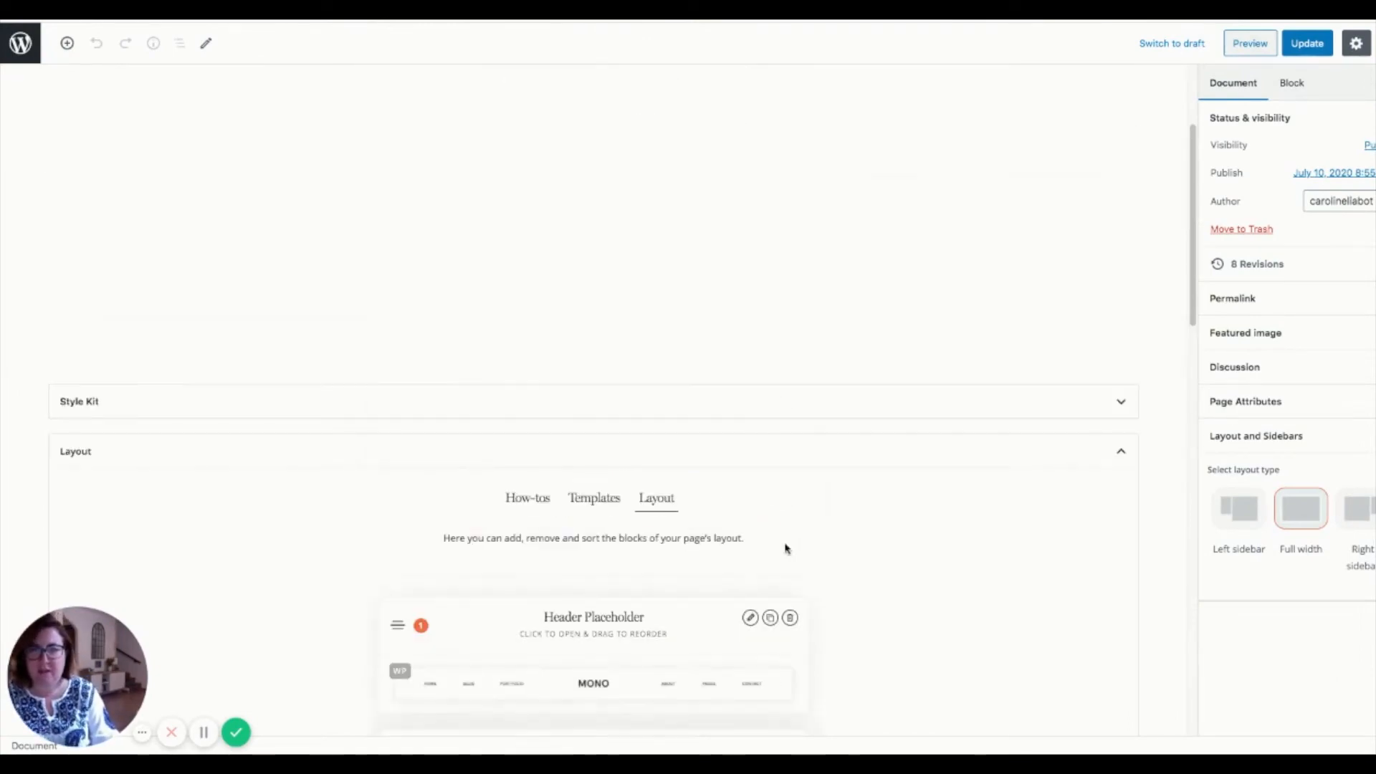
pyautogui.click(595, 497)
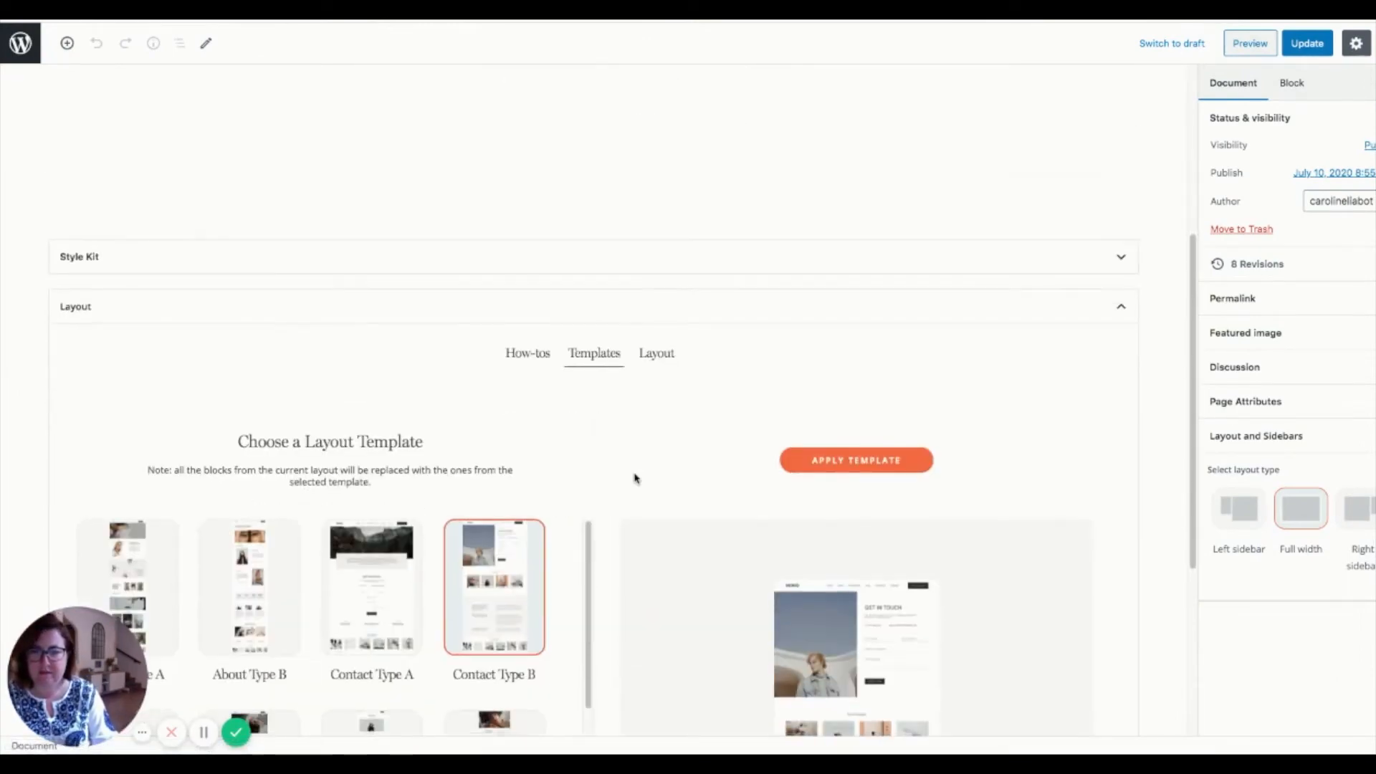
pyautogui.scroll(-4, 634, 476)
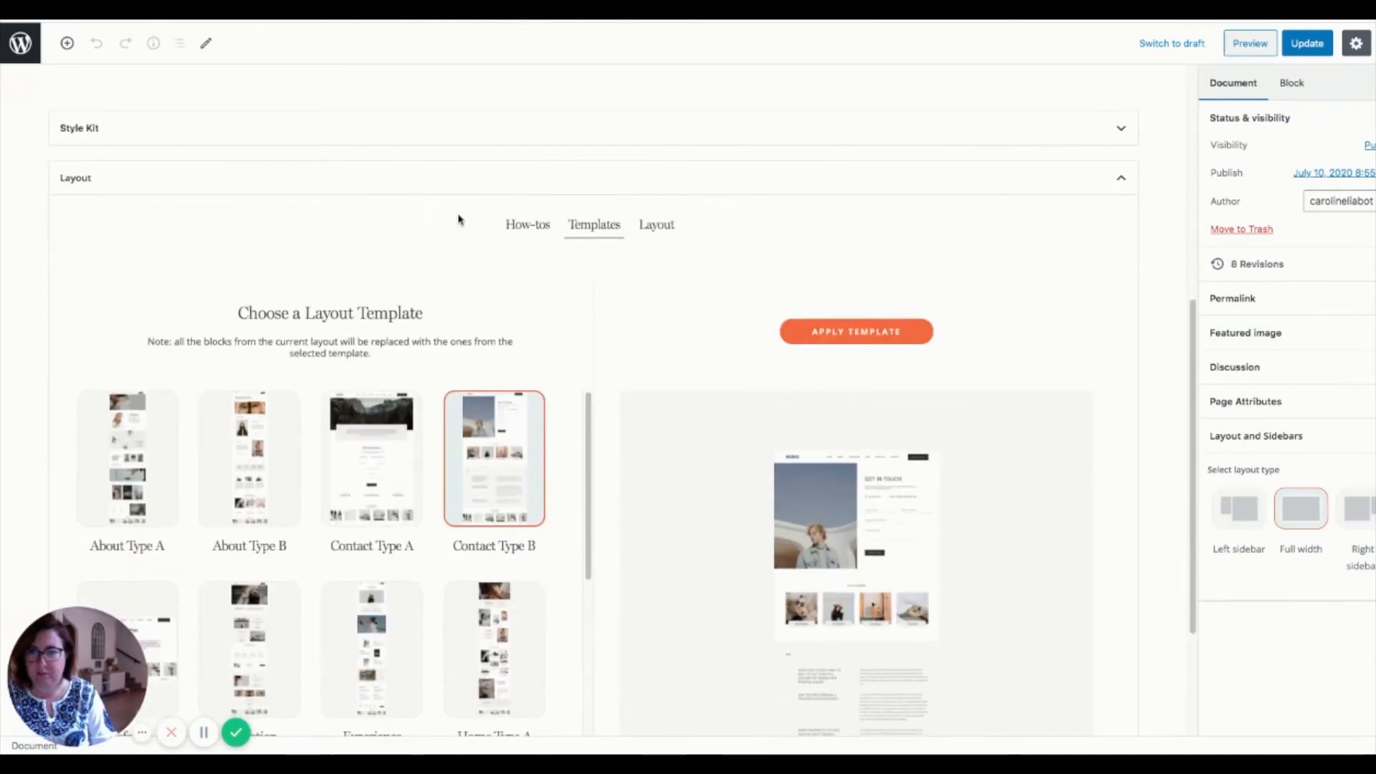
pyautogui.moveTo(226, 444)
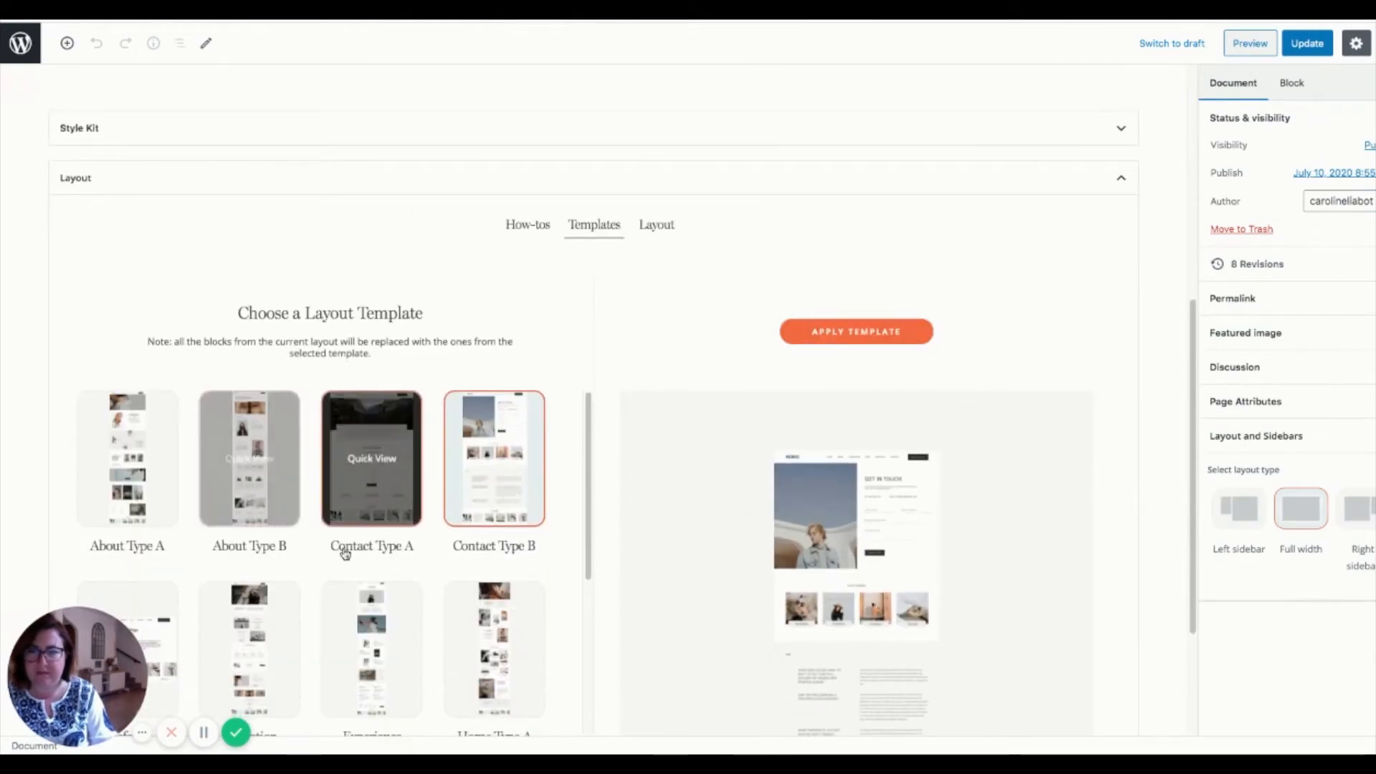
pyautogui.scroll(-1, 387, 476)
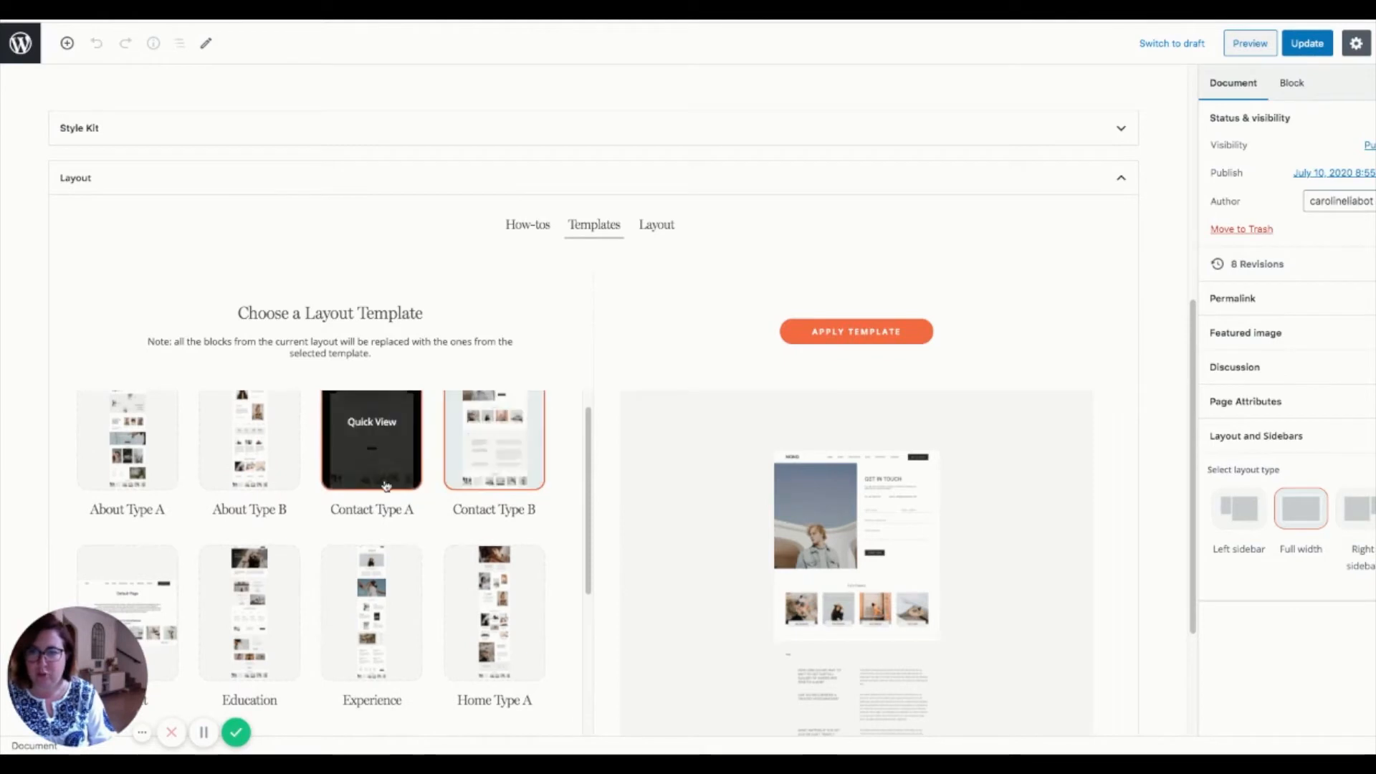
pyautogui.moveTo(496, 453)
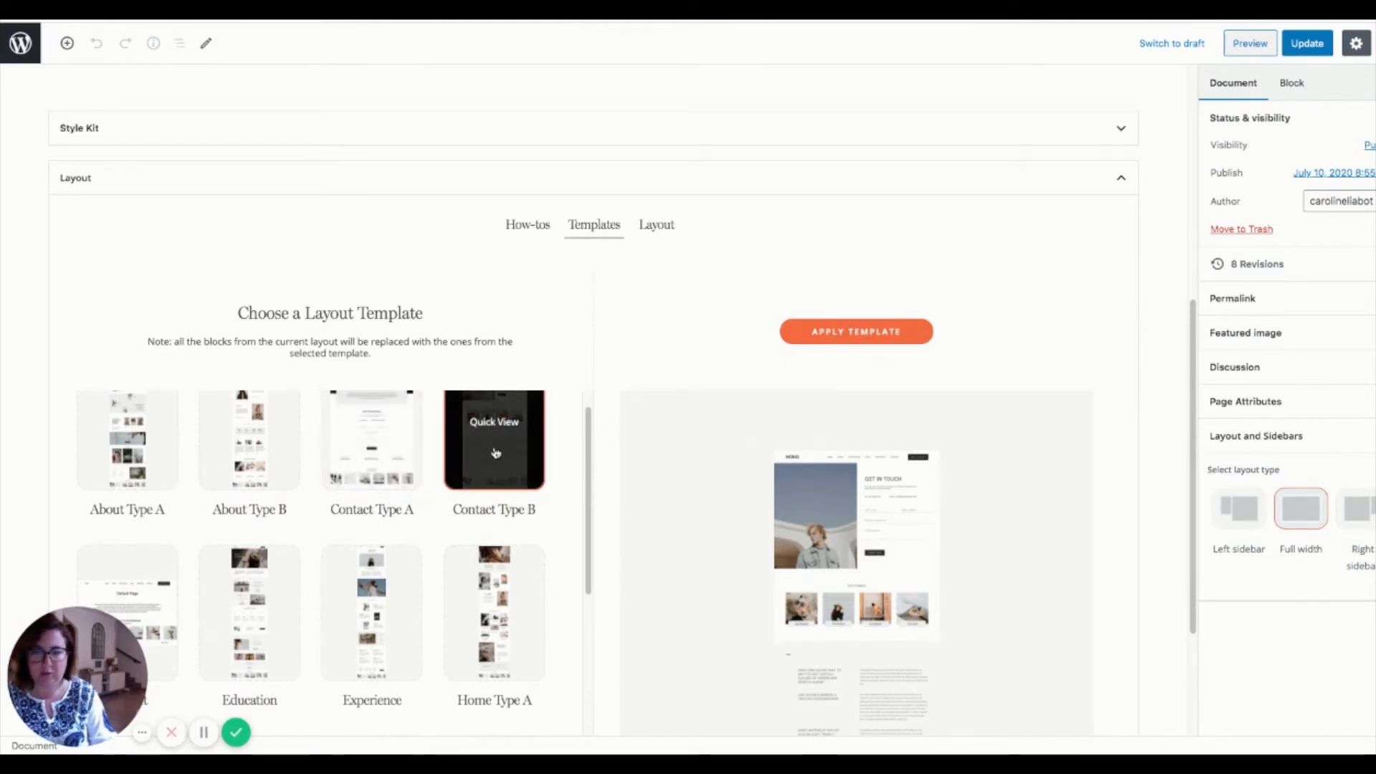
pyautogui.moveTo(481, 573)
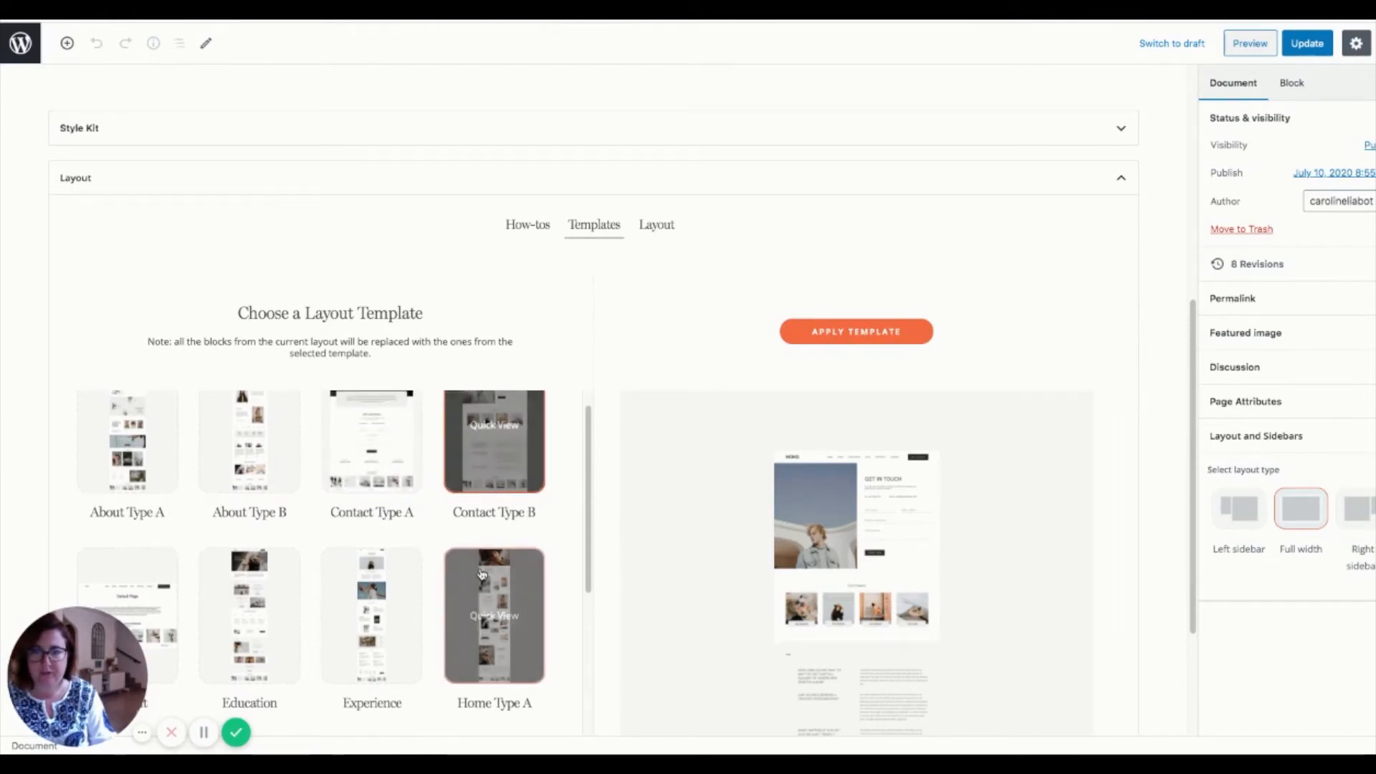
pyautogui.scroll(1, 482, 567)
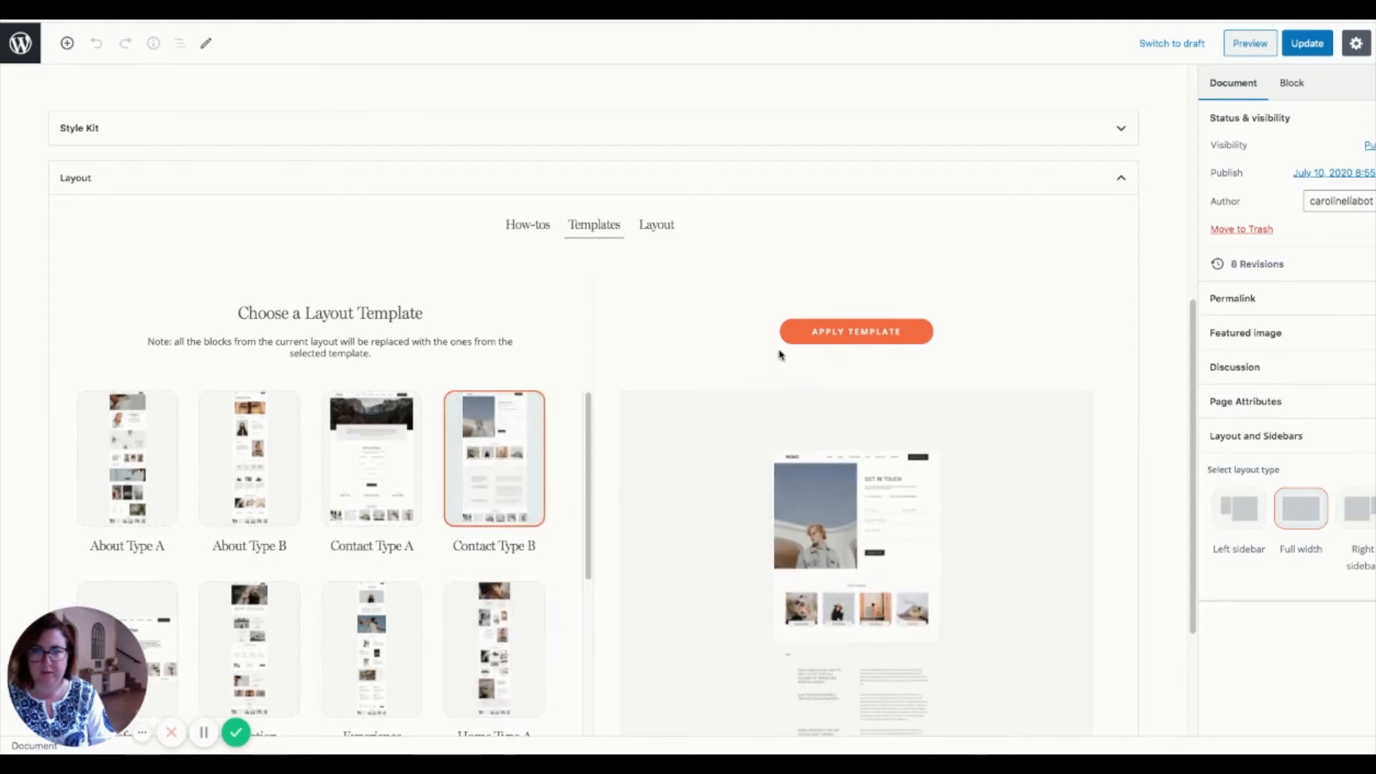
# - Return to the page's layout blocks and open Contact Block 1's settings
pyautogui.click(655, 224)
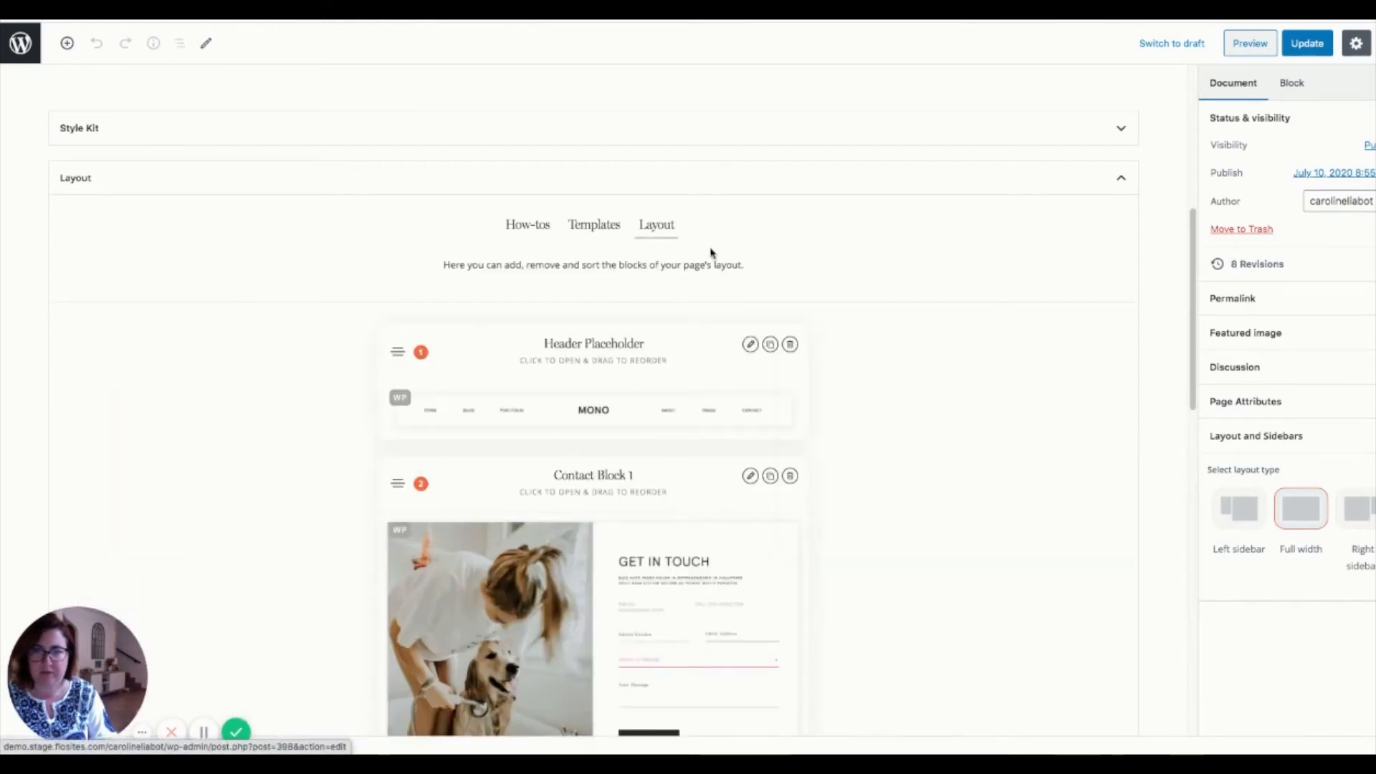
pyautogui.scroll(-1, 703, 412)
pyautogui.scroll(-10, 703, 412)
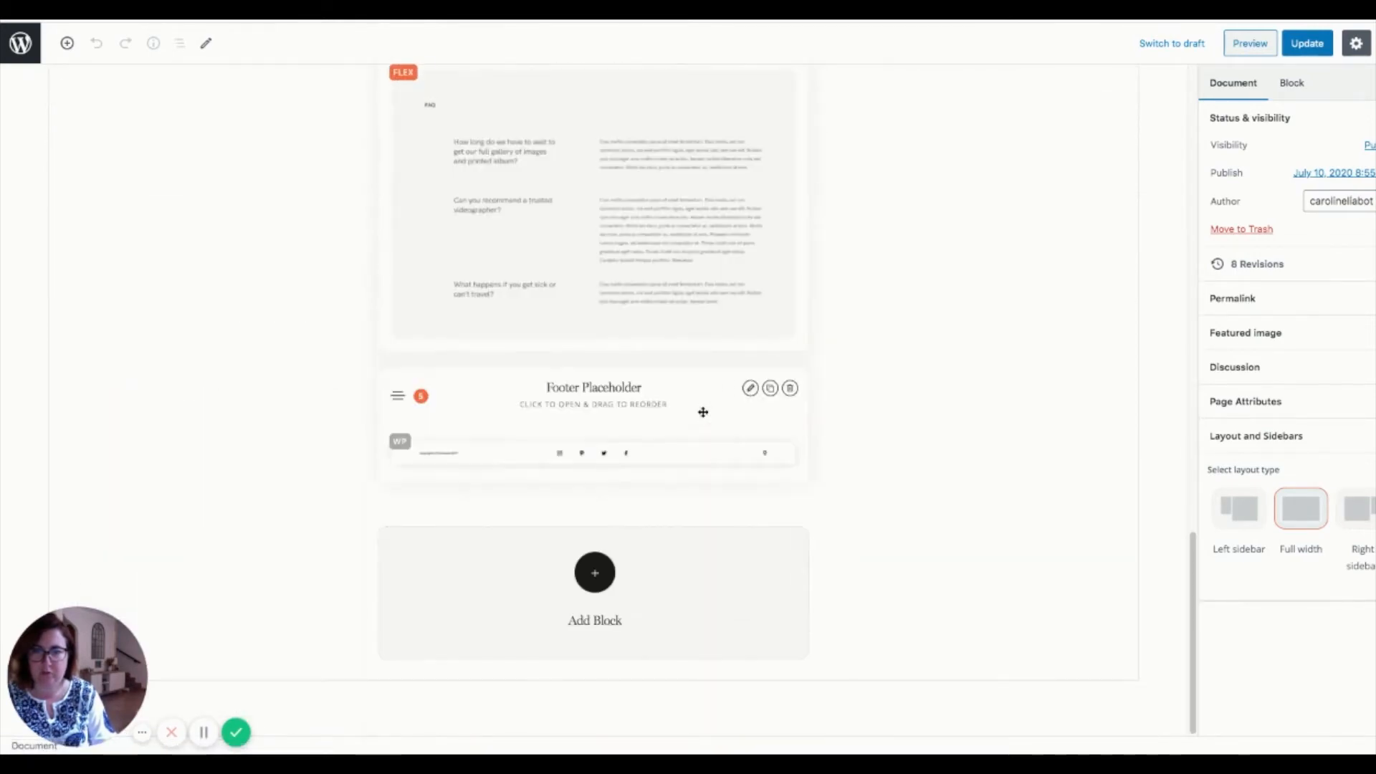
pyautogui.scroll(8, 703, 412)
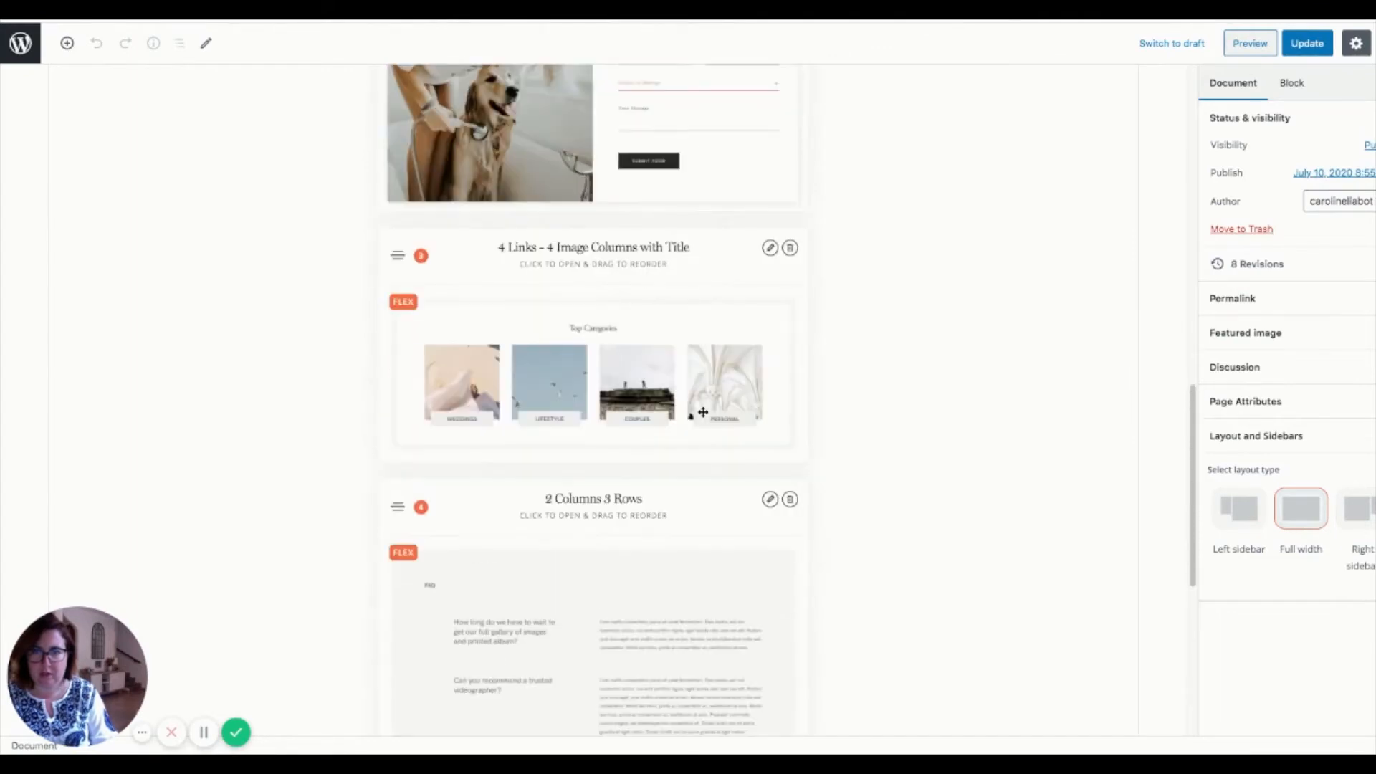
pyautogui.scroll(6, 703, 412)
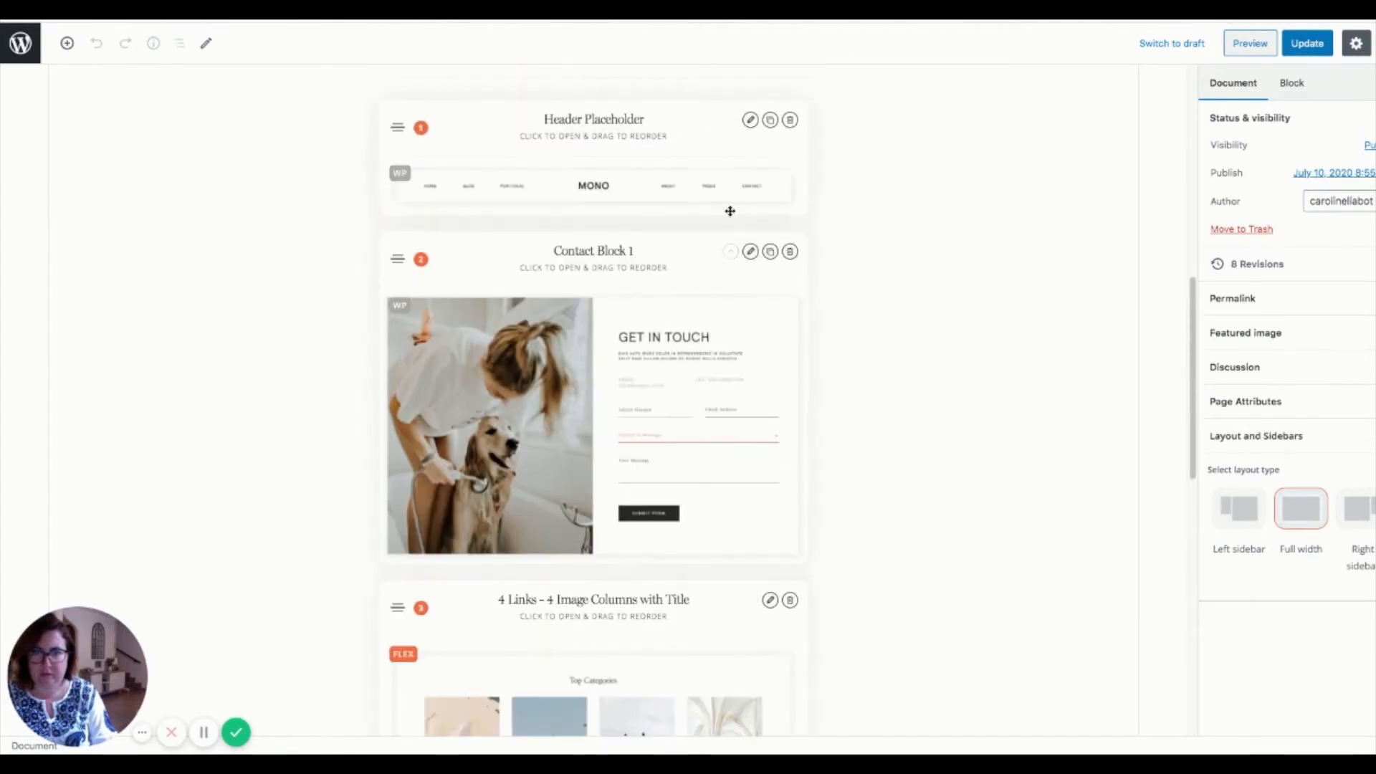
pyautogui.click(750, 251)
pyautogui.scroll(-1, 615, 558)
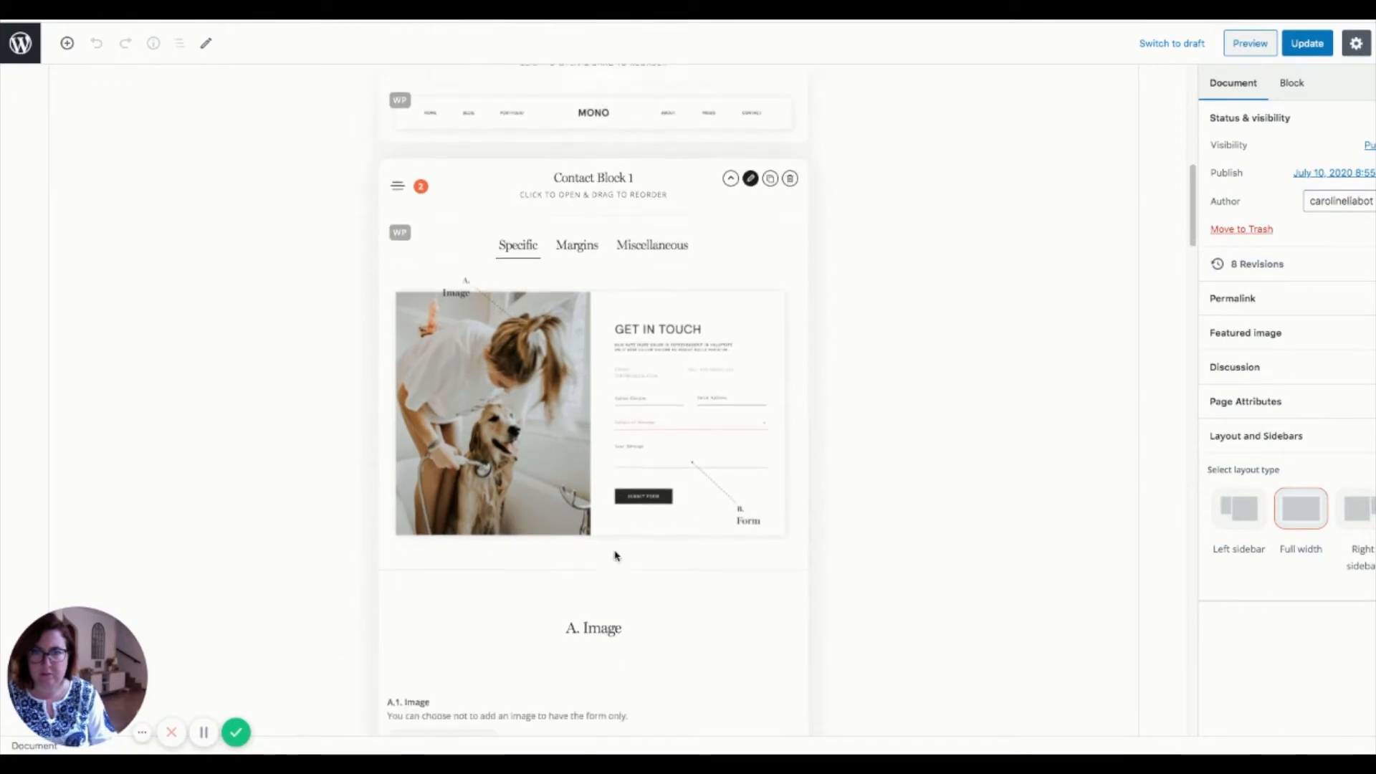
pyautogui.scroll(-6, 615, 556)
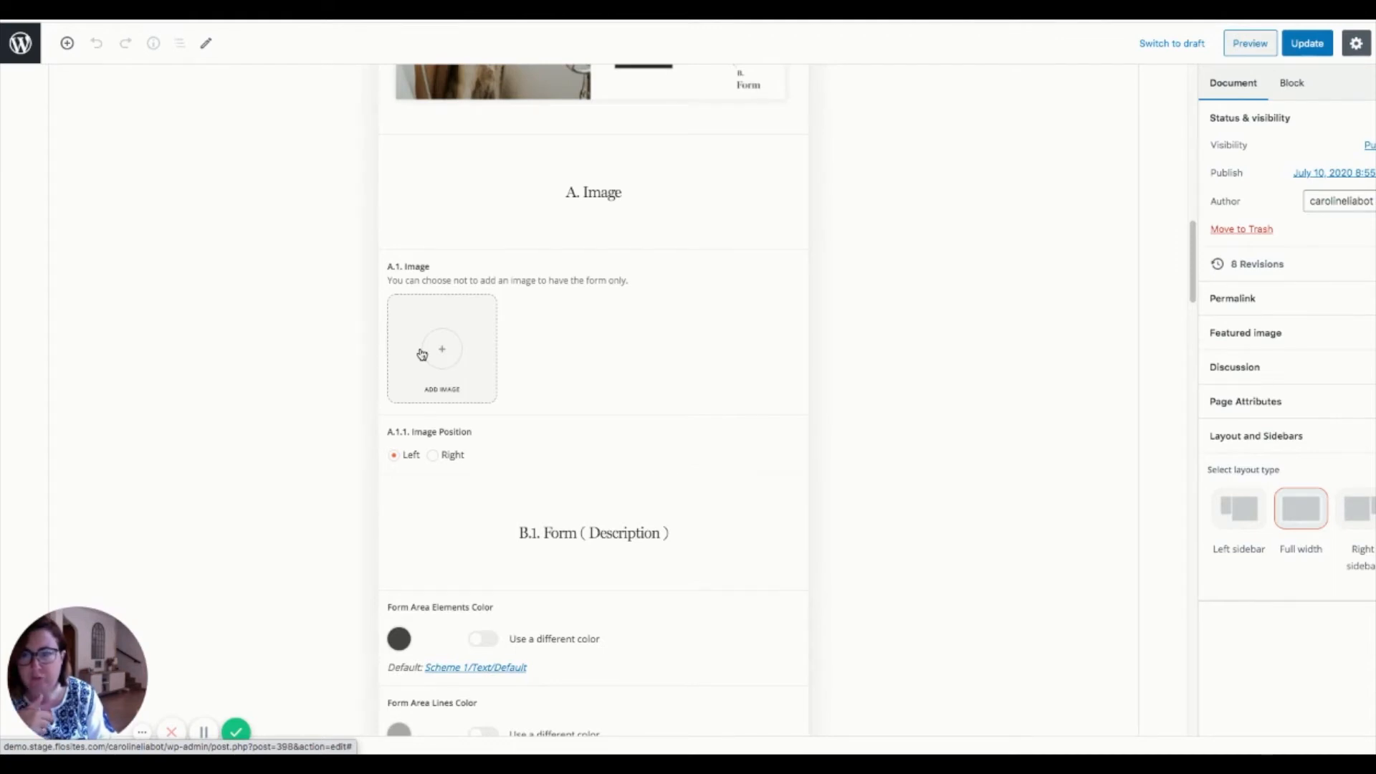
# - Choose the black-and-white notebook photo 2020.02.09 from the Media Library as Contact Block 1's image
pyautogui.click(450, 351)
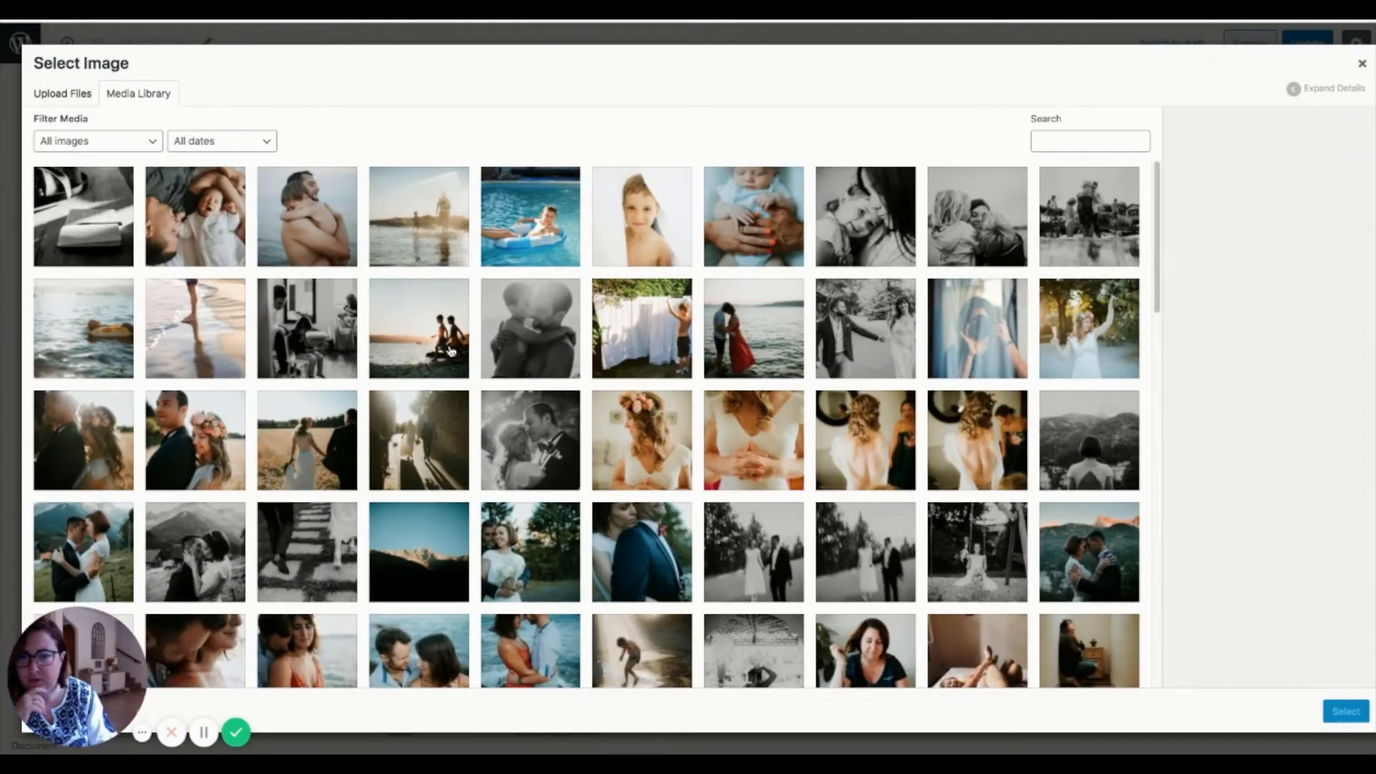
pyautogui.scroll(-6, 450, 352)
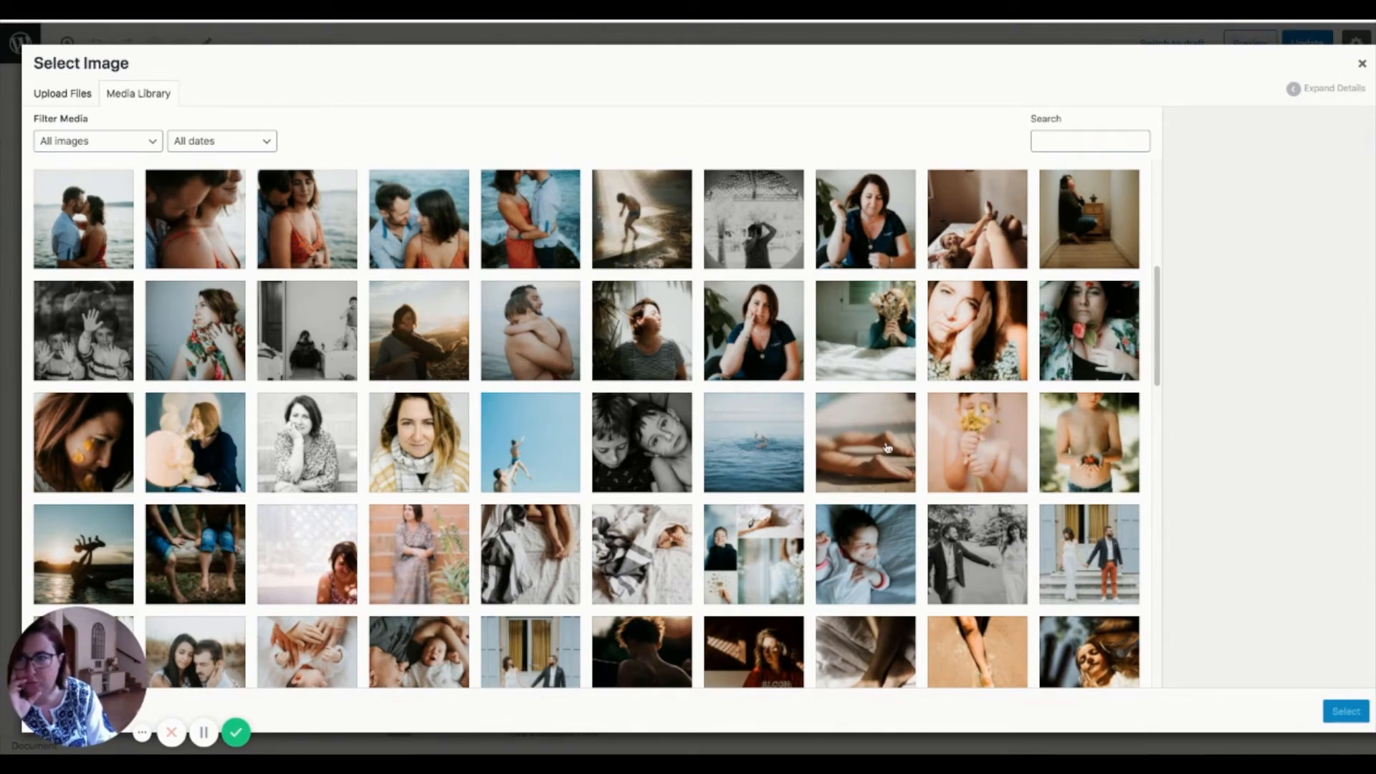
pyautogui.scroll(-1, 887, 448)
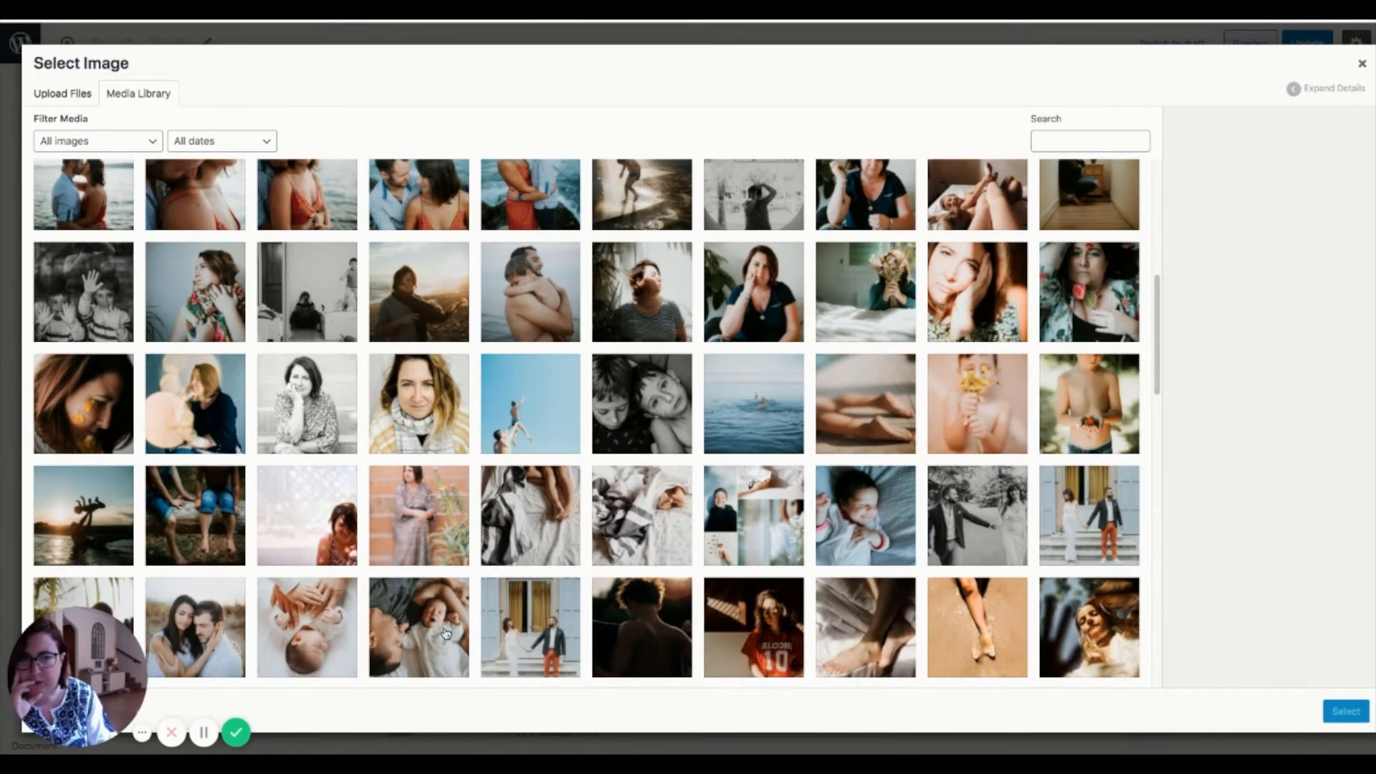
pyautogui.click(1114, 543)
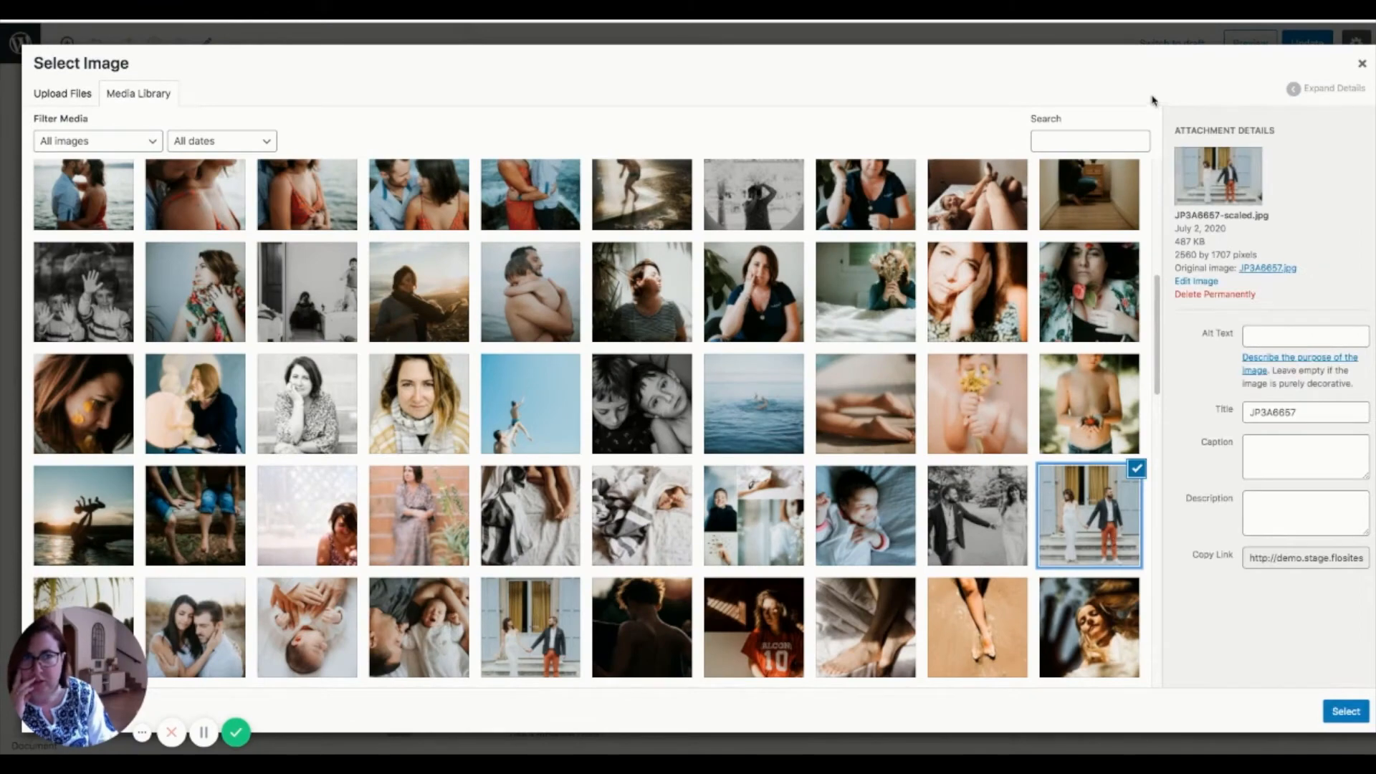
pyautogui.click(976, 523)
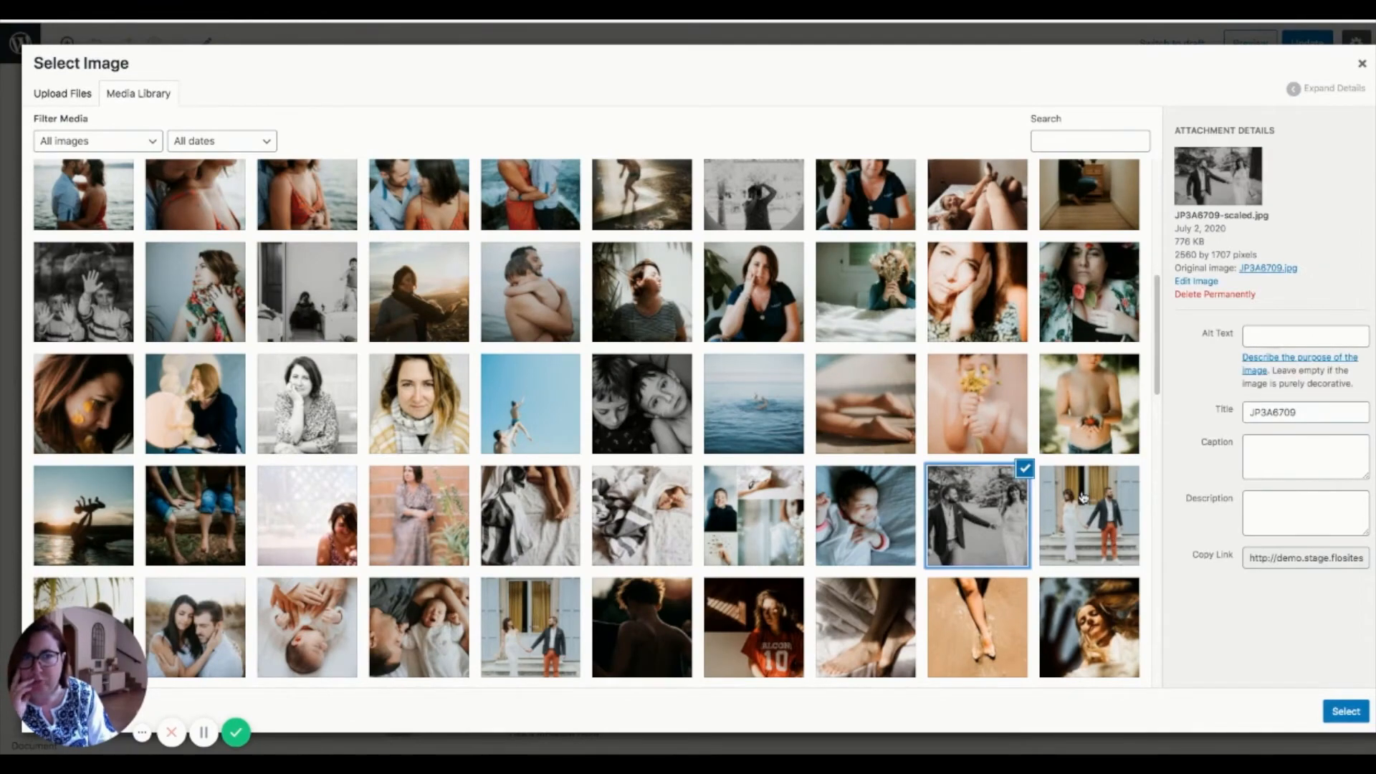
pyautogui.scroll(1, 1081, 497)
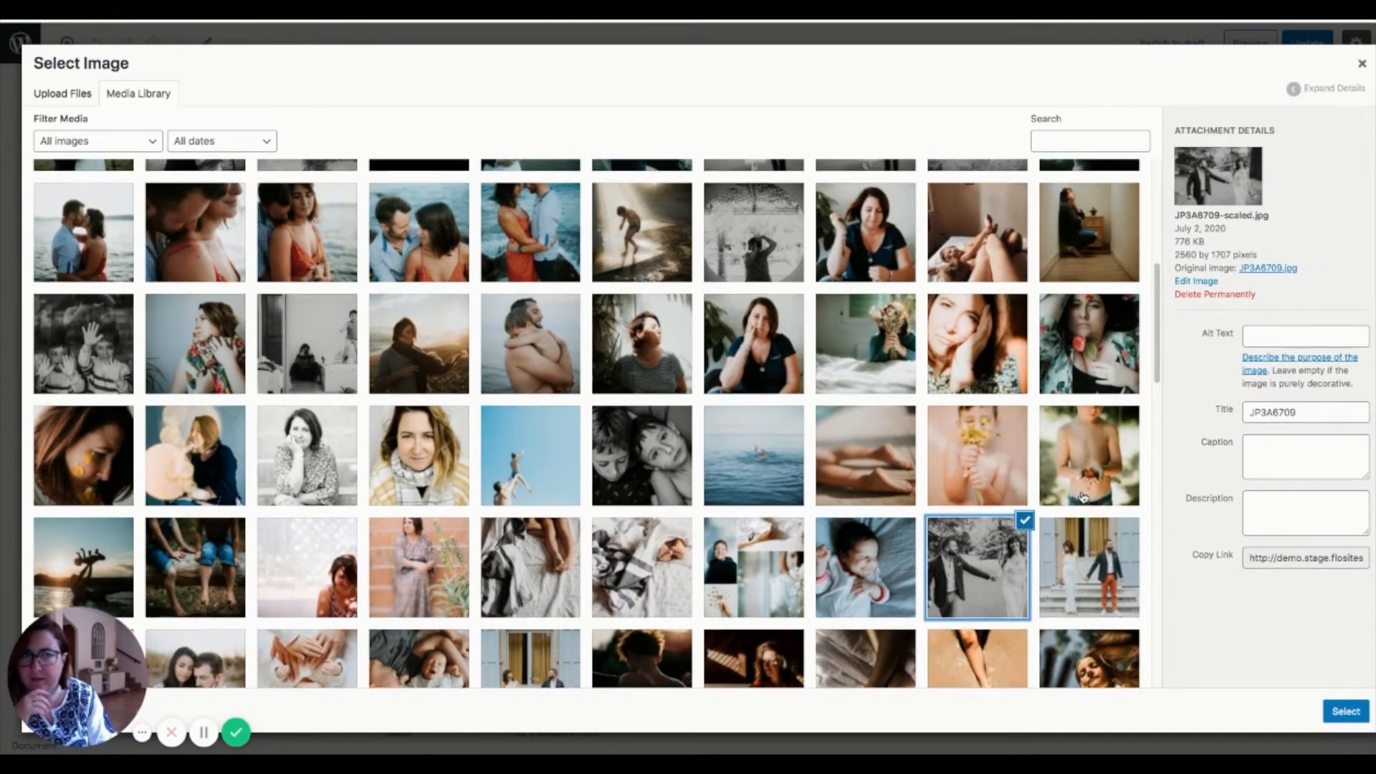
pyautogui.scroll(3, 1082, 496)
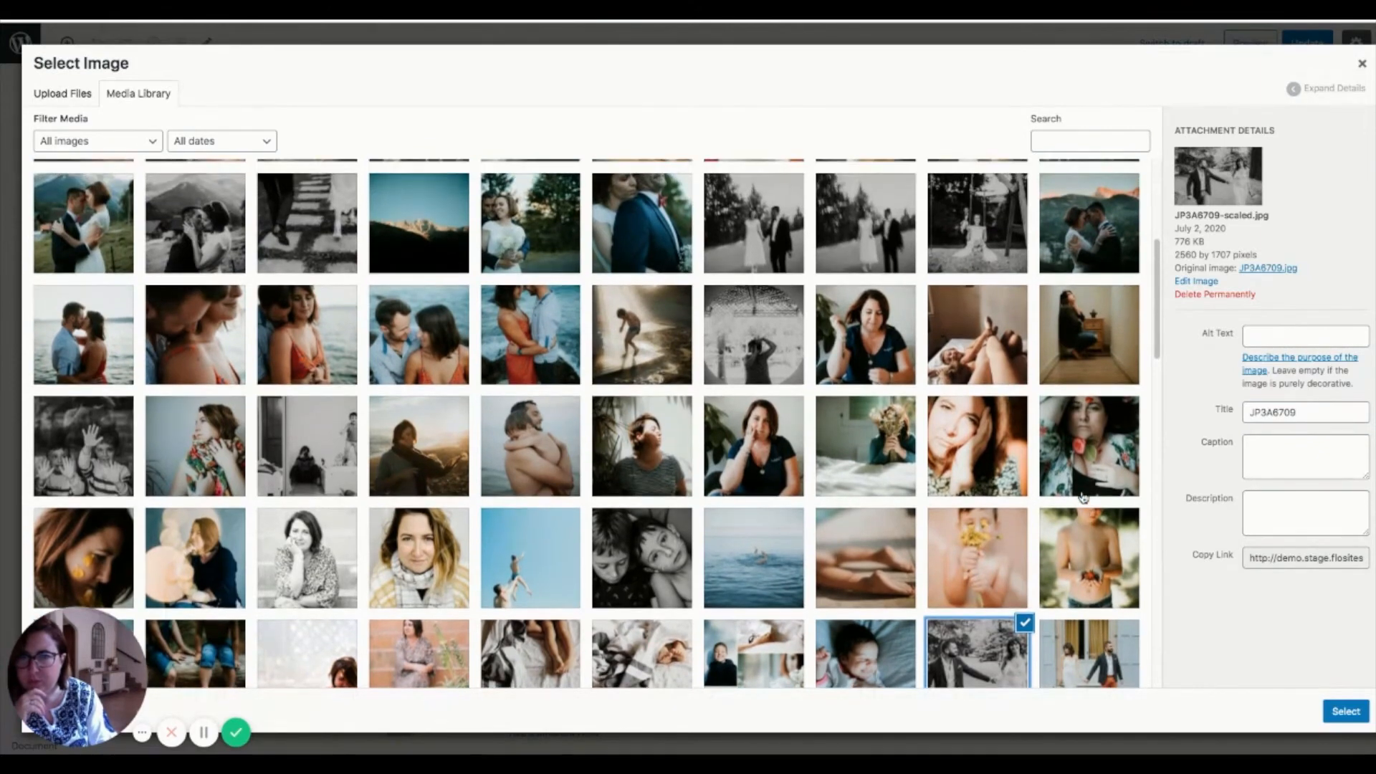
pyautogui.scroll(9, 1082, 496)
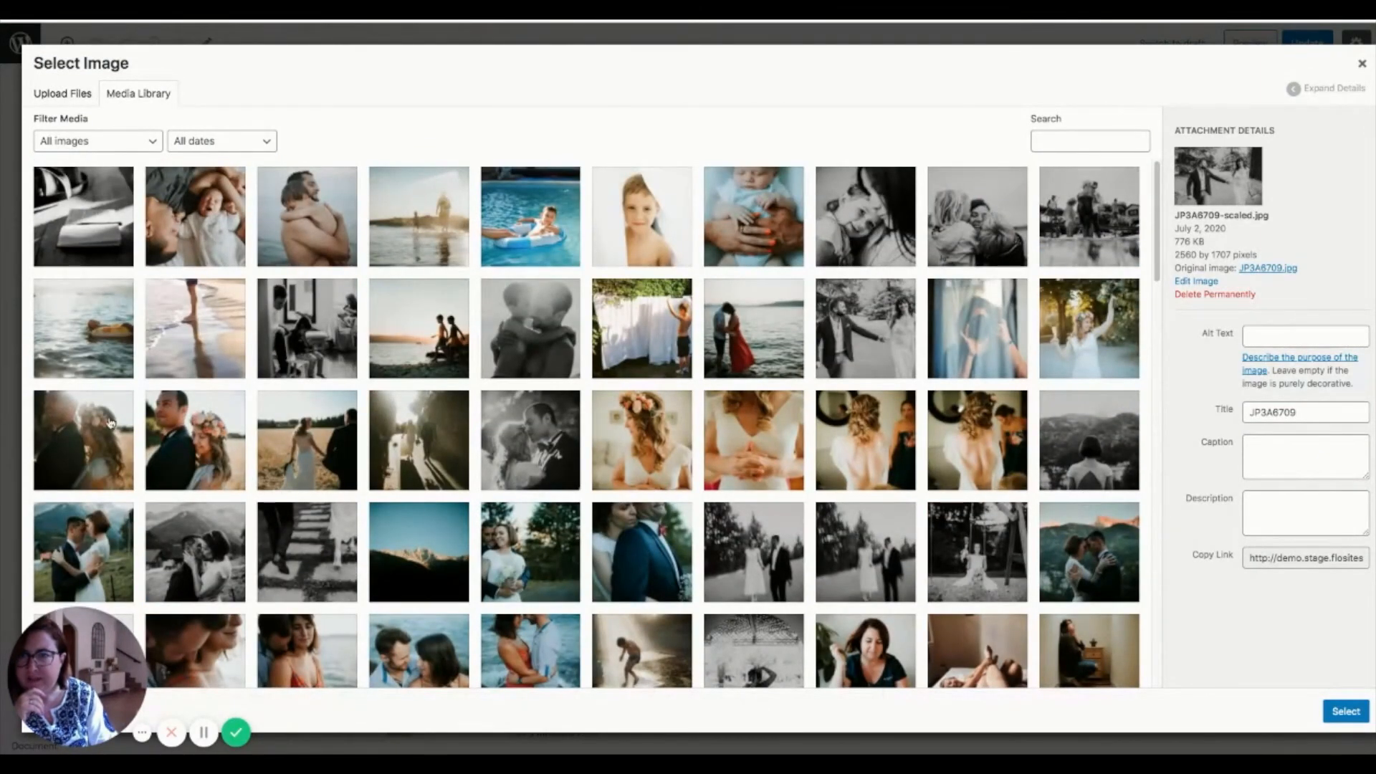
pyautogui.click(103, 225)
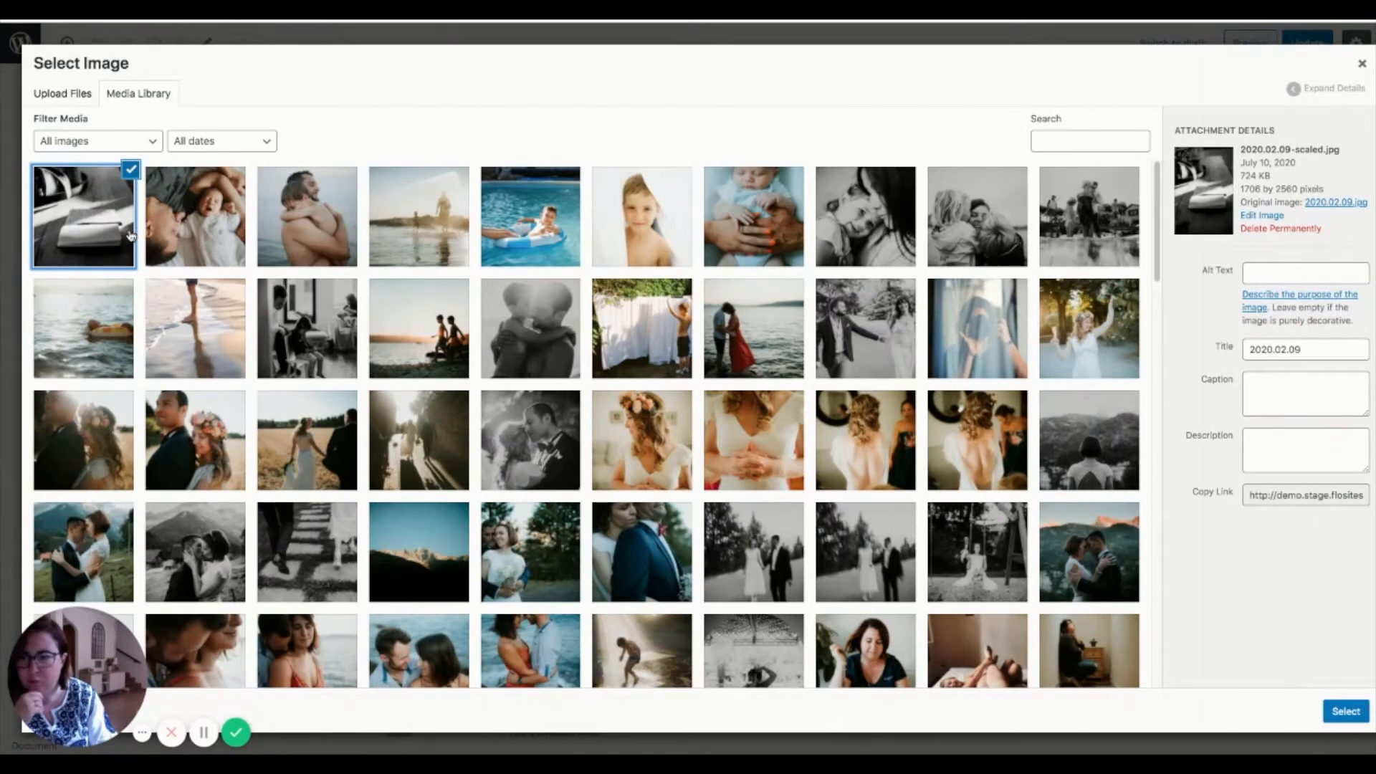
pyautogui.click(1335, 715)
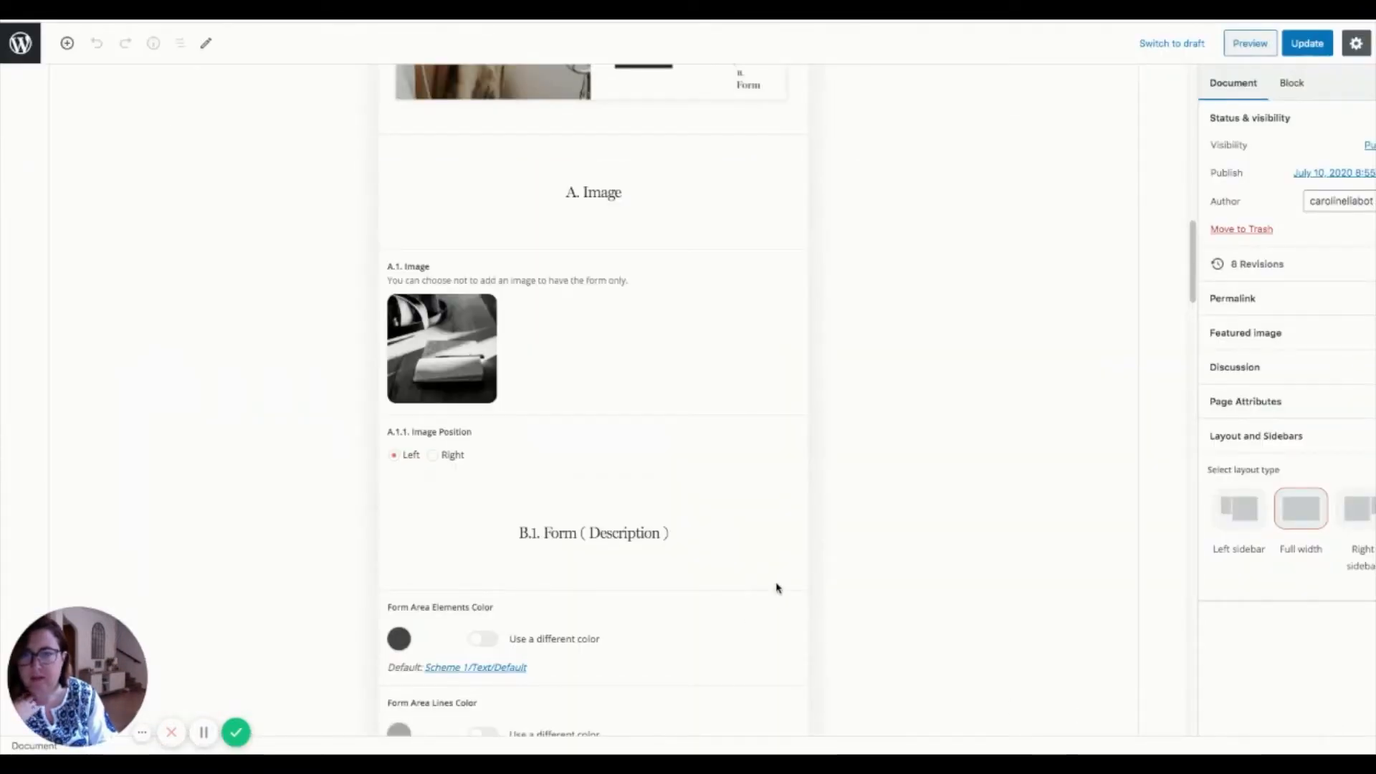
pyautogui.scroll(-4, 776, 588)
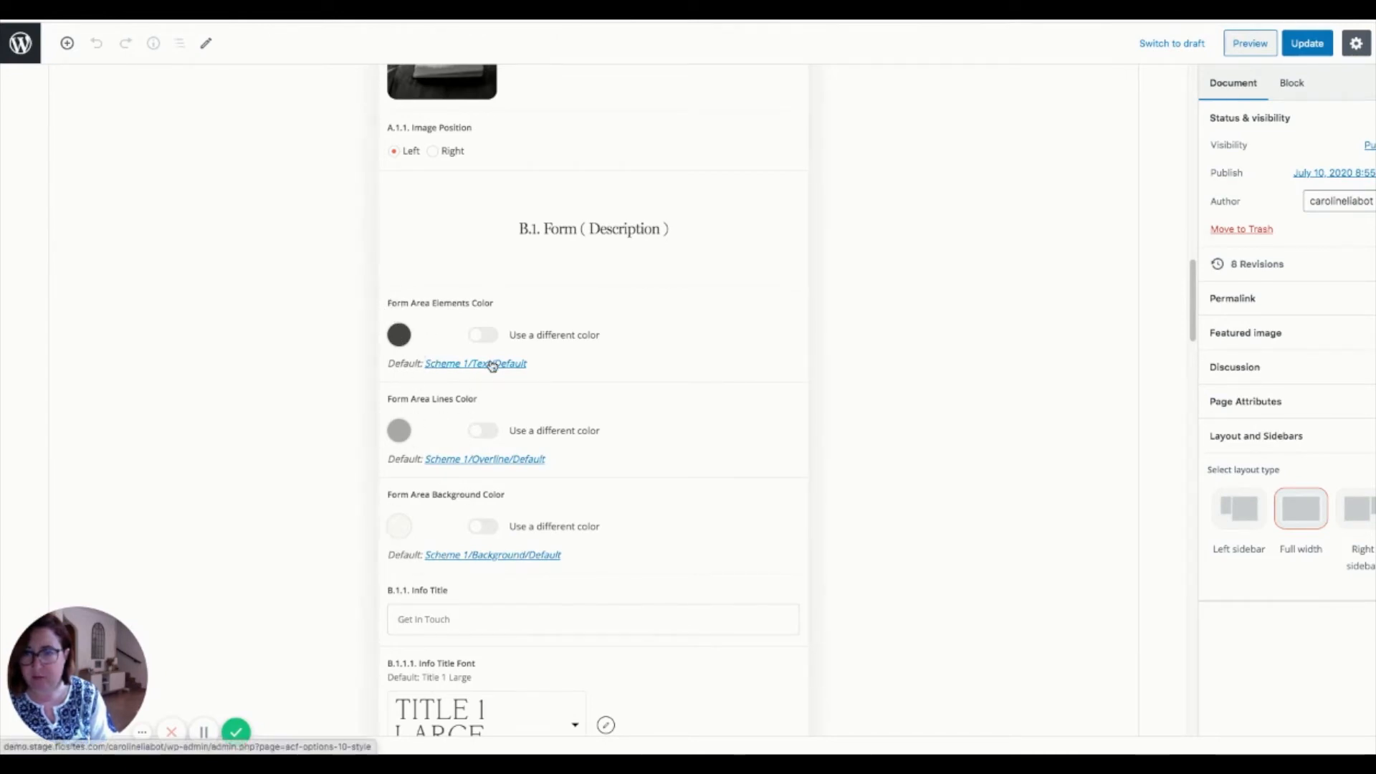
pyautogui.click(490, 337)
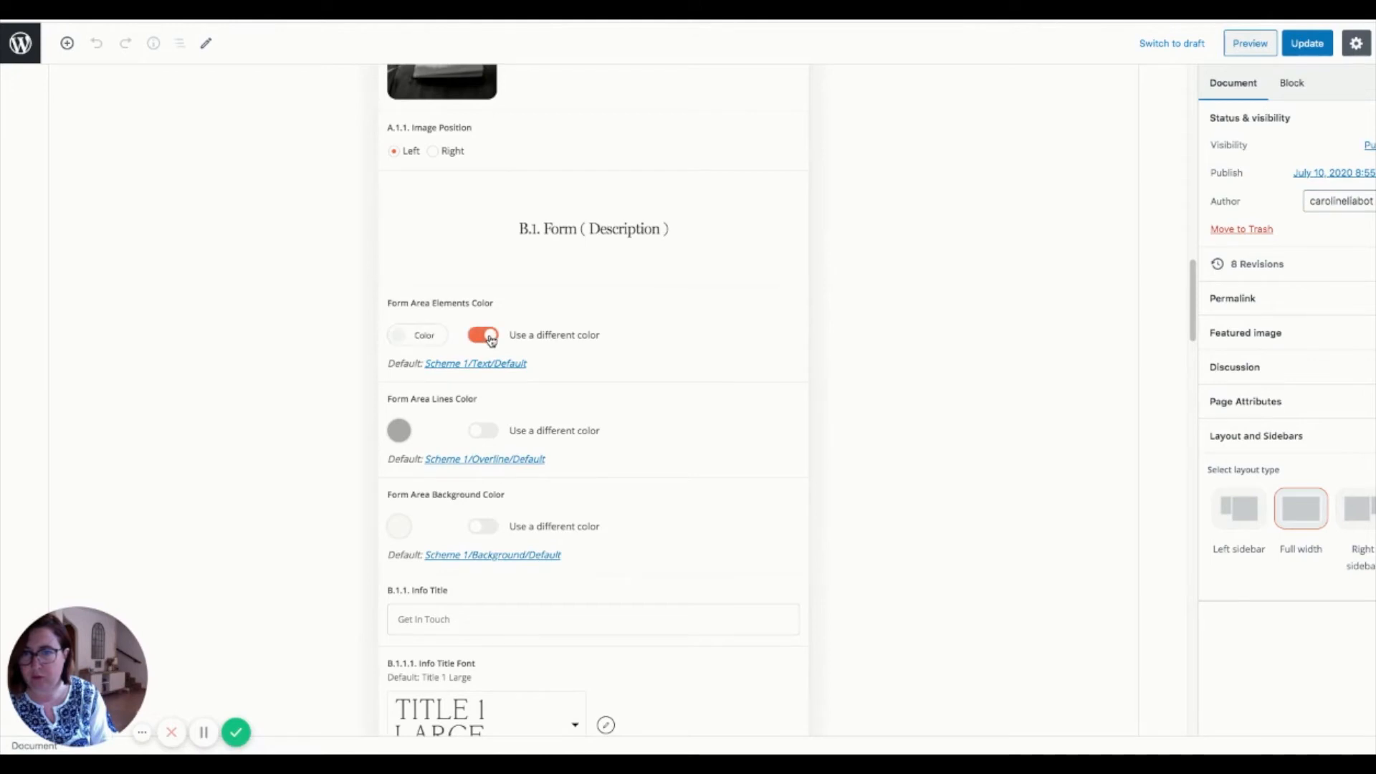
pyautogui.click(490, 336)
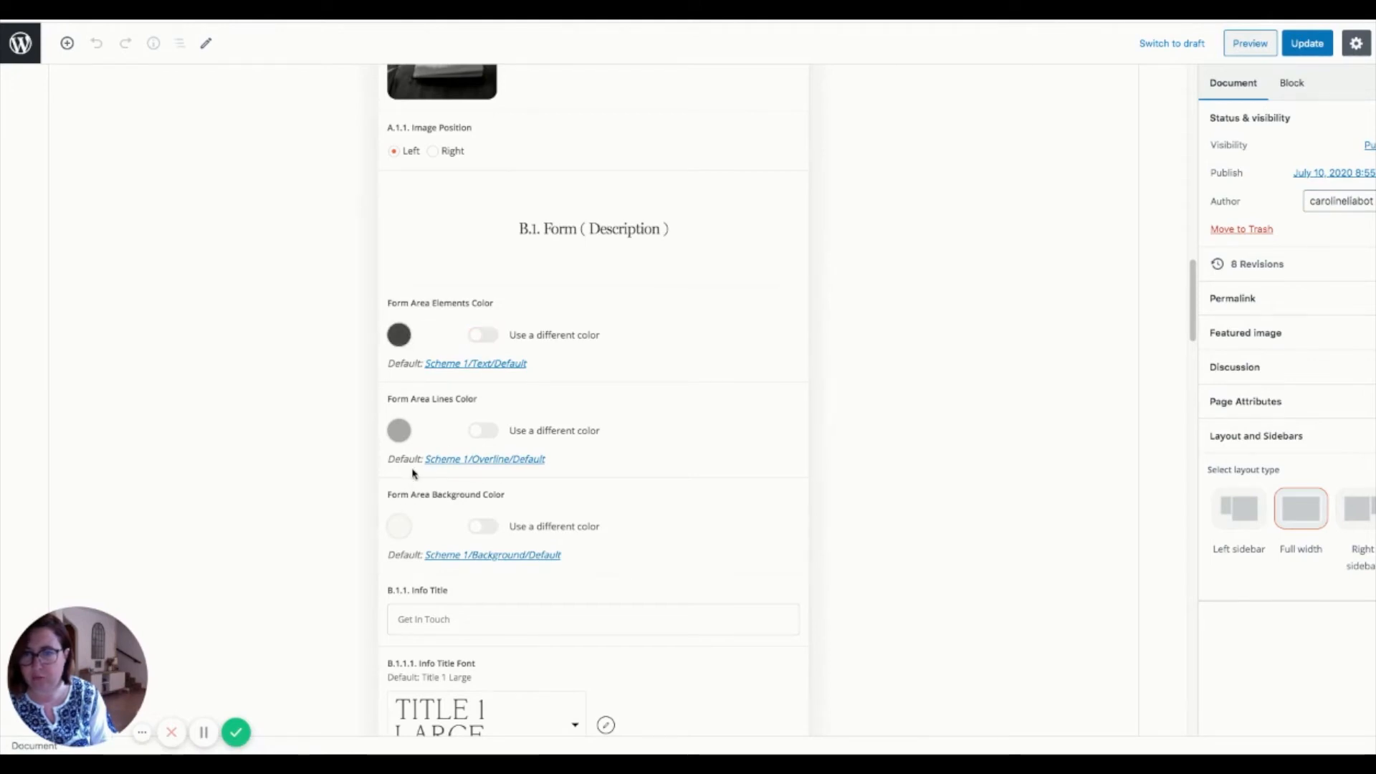
pyautogui.scroll(-1, 465, 619)
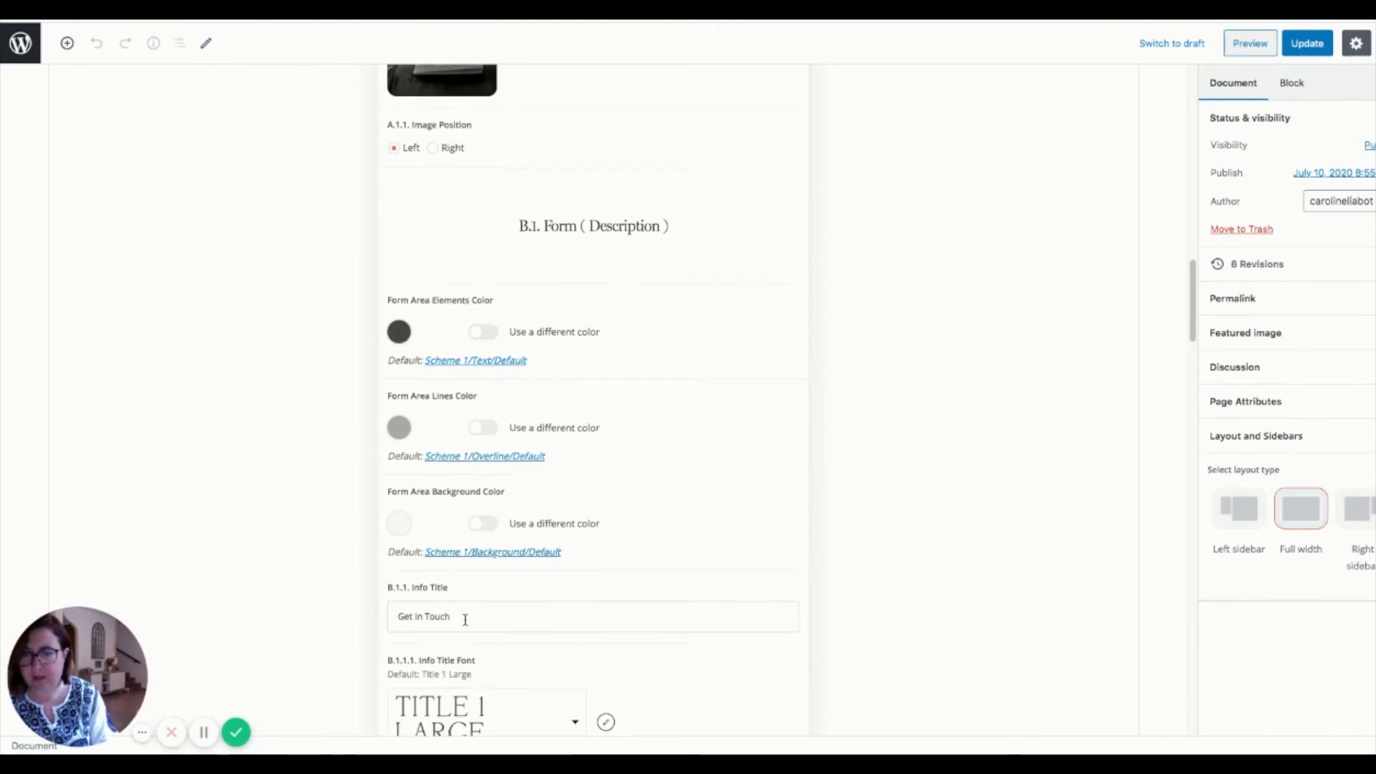
pyautogui.scroll(-5, 465, 620)
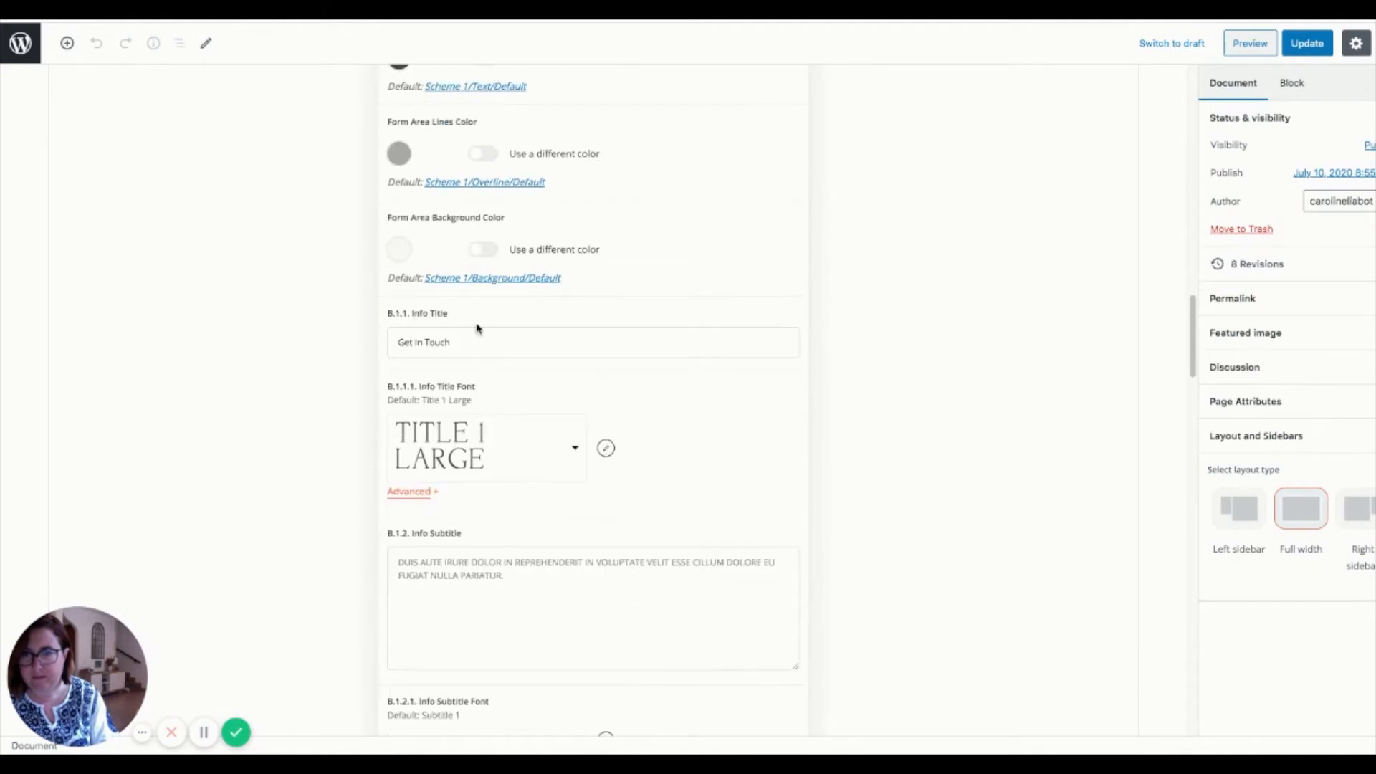
pyautogui.moveTo(473, 342); pyautogui.dragTo(296, 348)
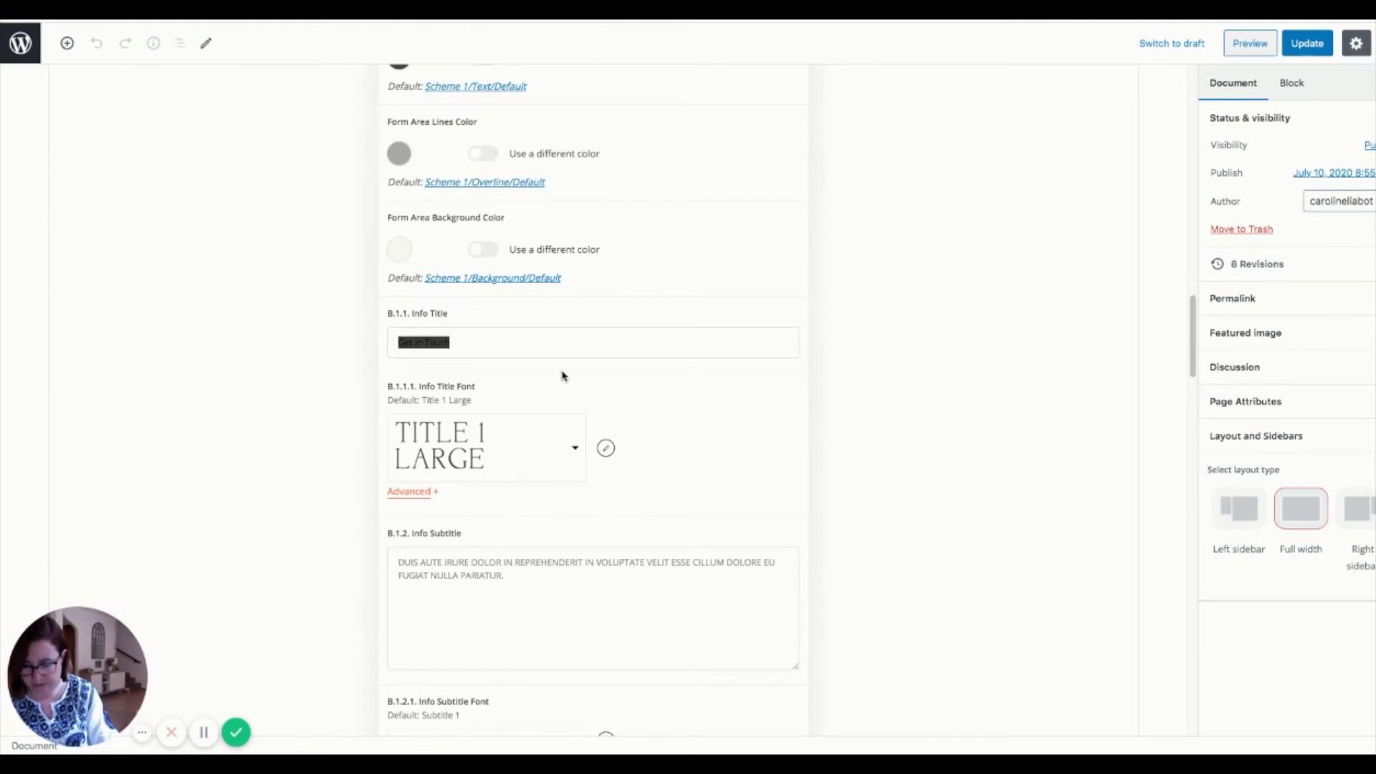
# - Change the Info Title to 'Me Contacter' and select the placeholder subtitle text
pyautogui.write('Me')
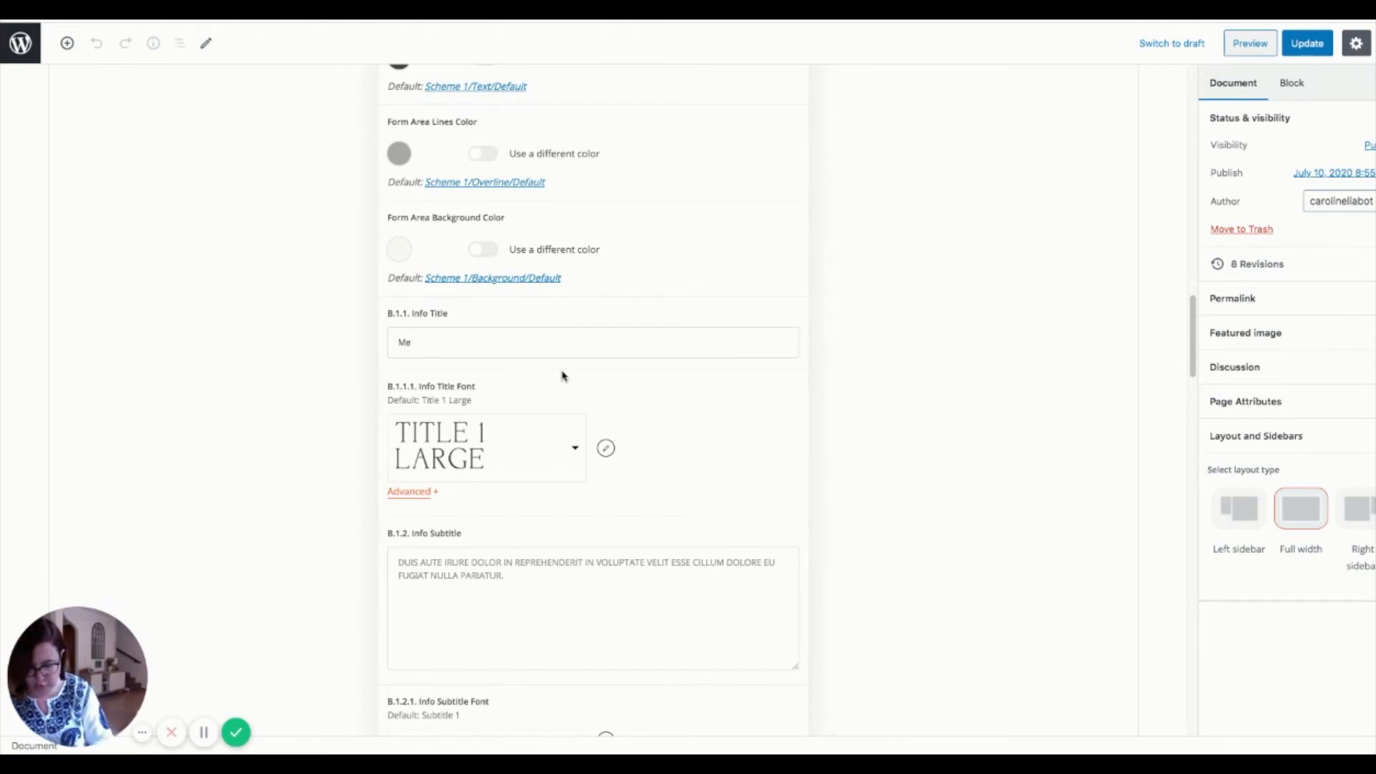
pyautogui.write(' Co')
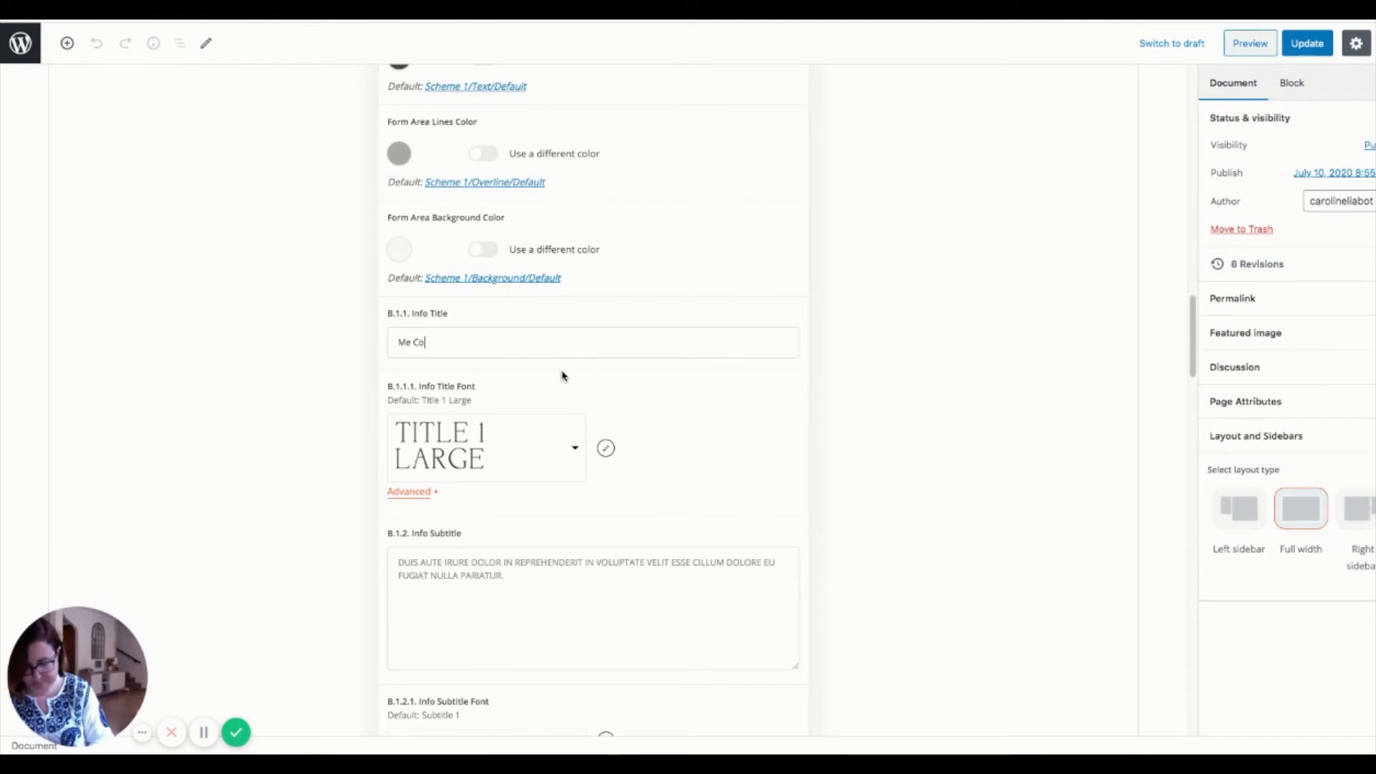
pyautogui.write('ntacter')
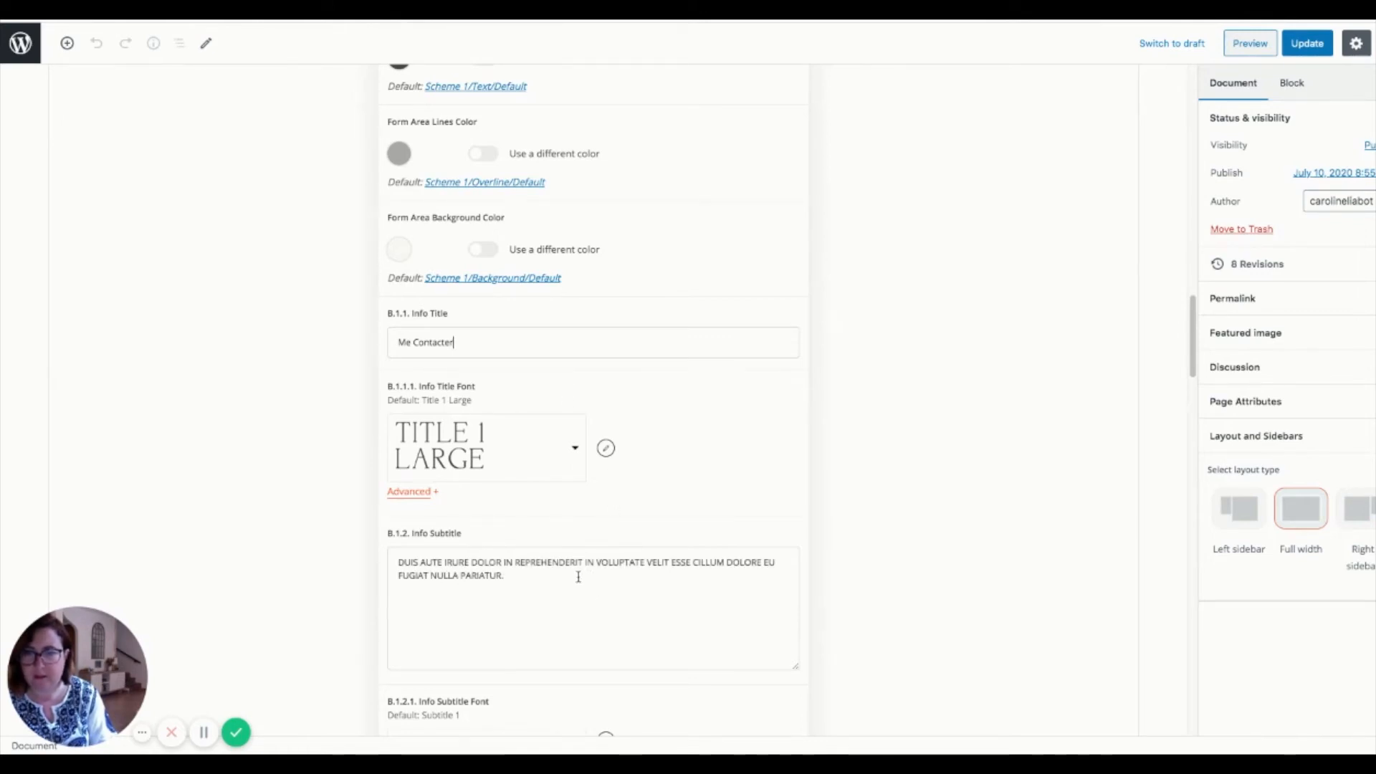
pyautogui.moveTo(578, 578); pyautogui.dragTo(320, 549)
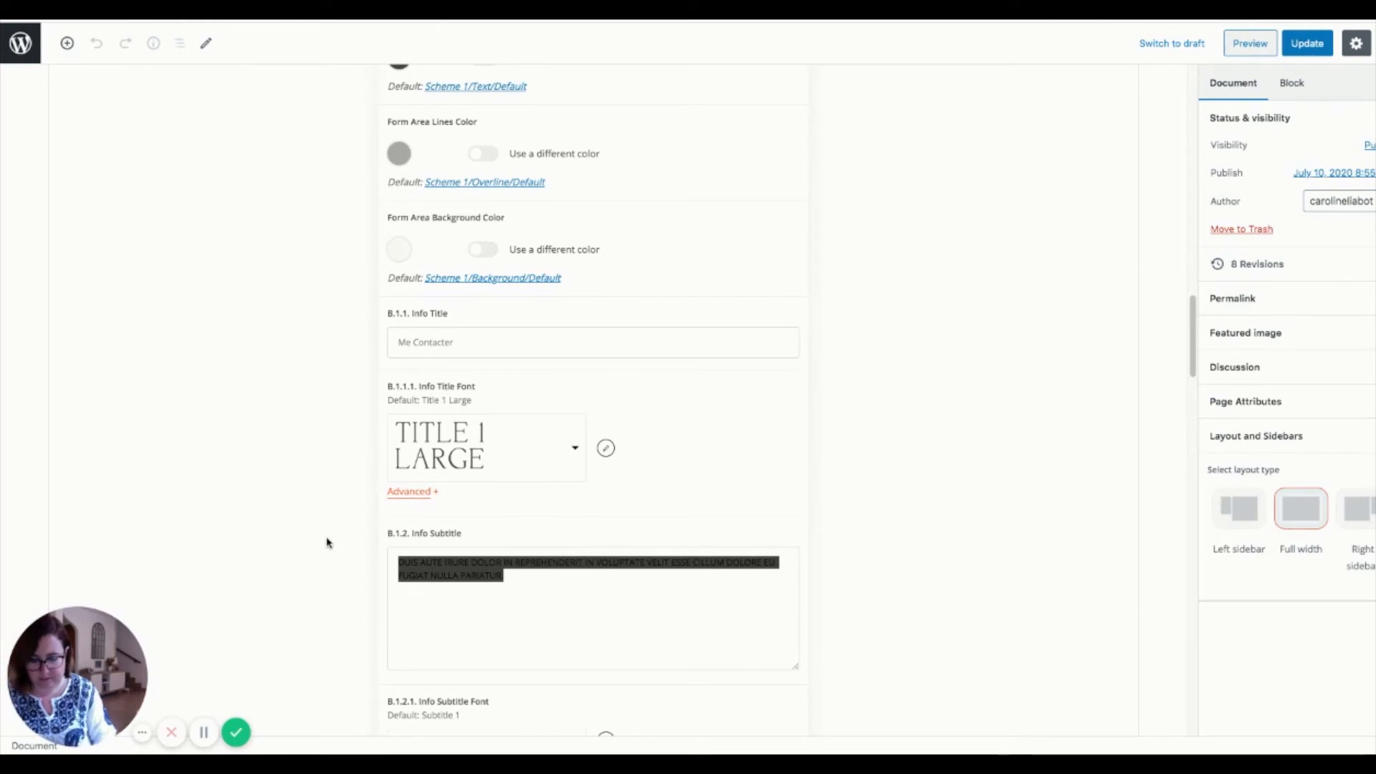
# - Type the French subtitle 'Si vous êtes prêt… je vous réponds très vite !', selecting 'etes' to accent
pyautogui.write('Si vo')
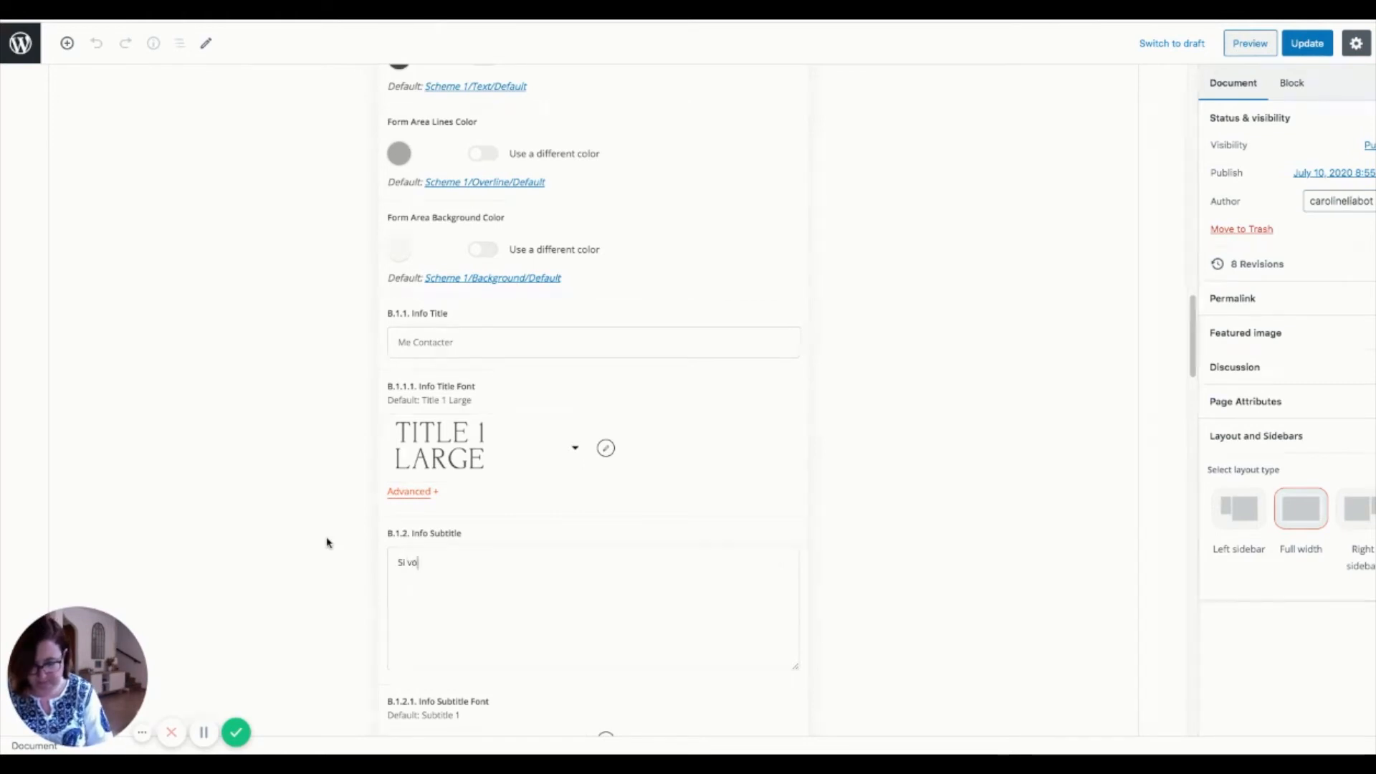
pyautogui.write('us etes pret')
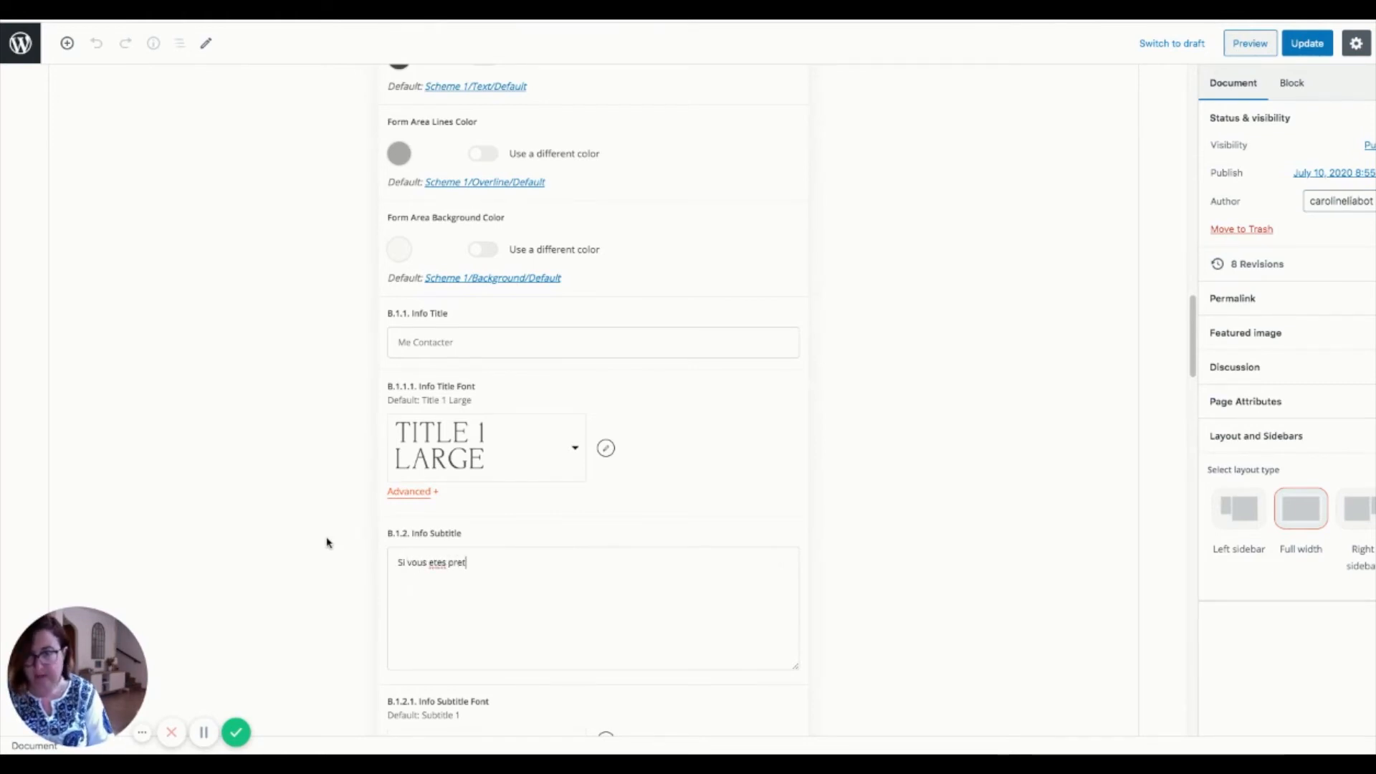
pyautogui.press('BackSpace')
pyautogui.press('BackSpace')
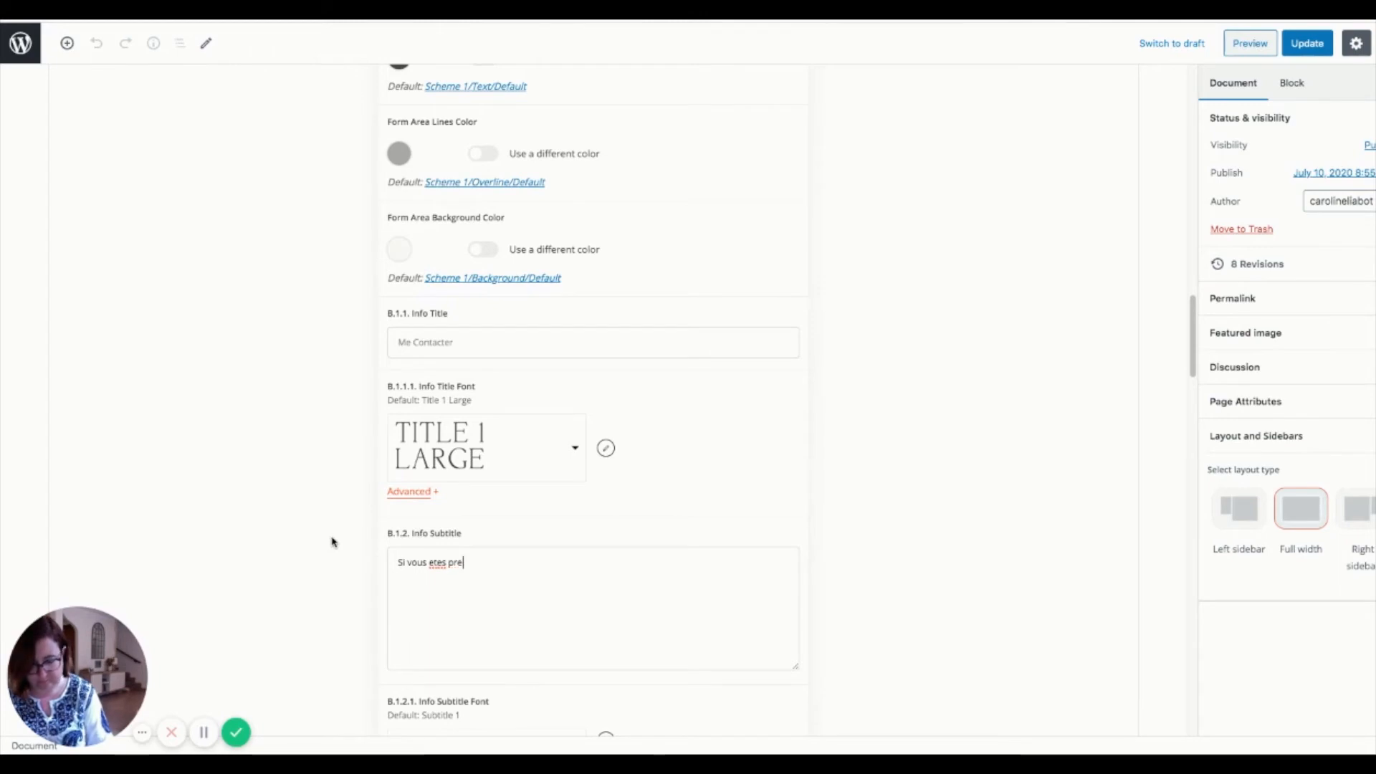
pyautogui.write('^et pour ')
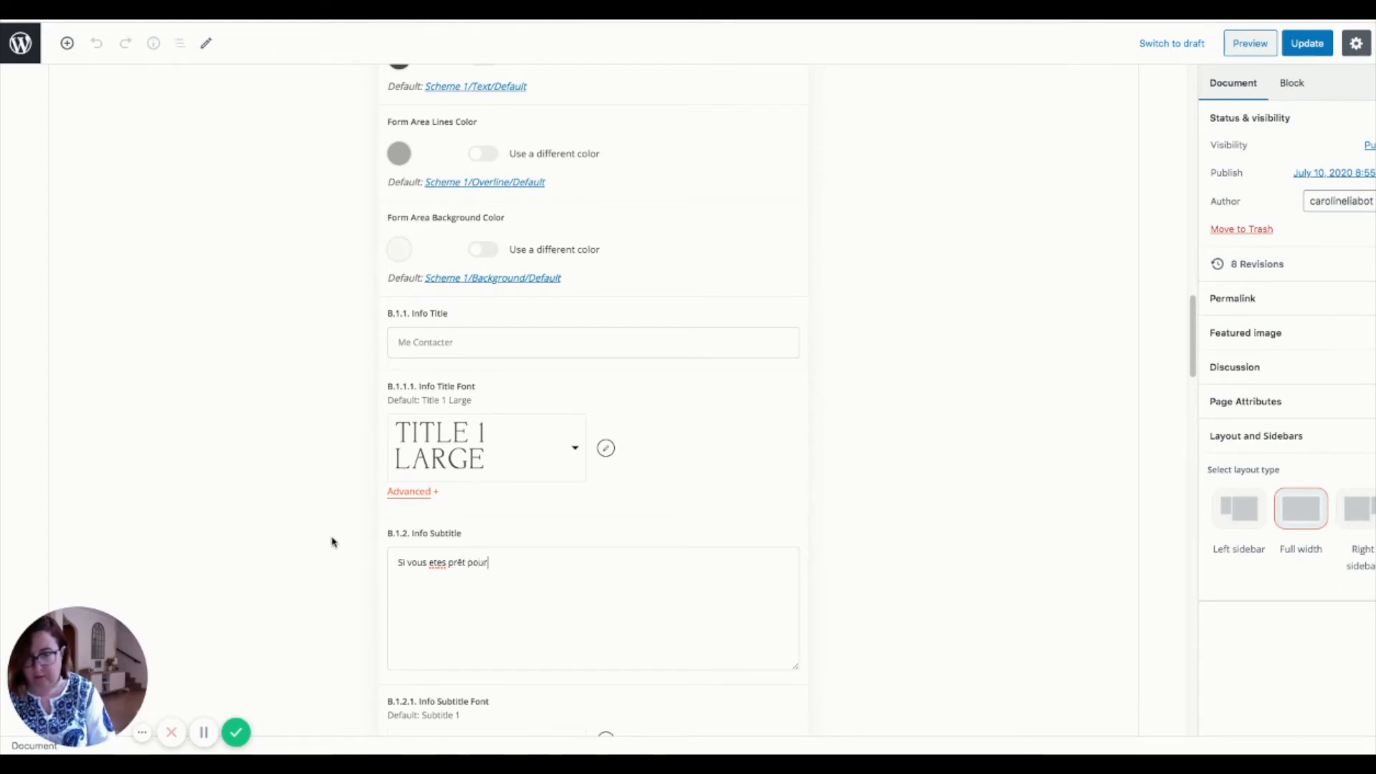
pyautogui.write('vive')
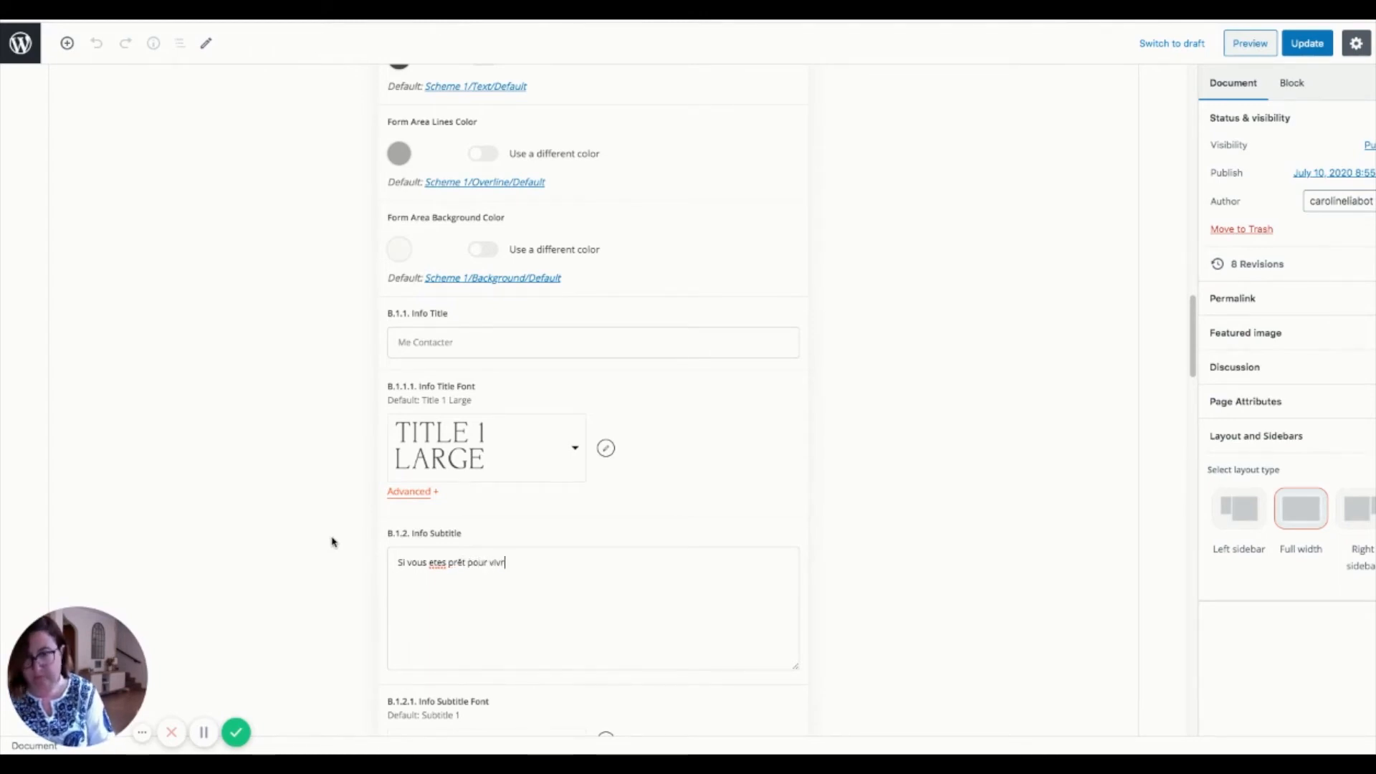
pyautogui.write("e l'aventu")
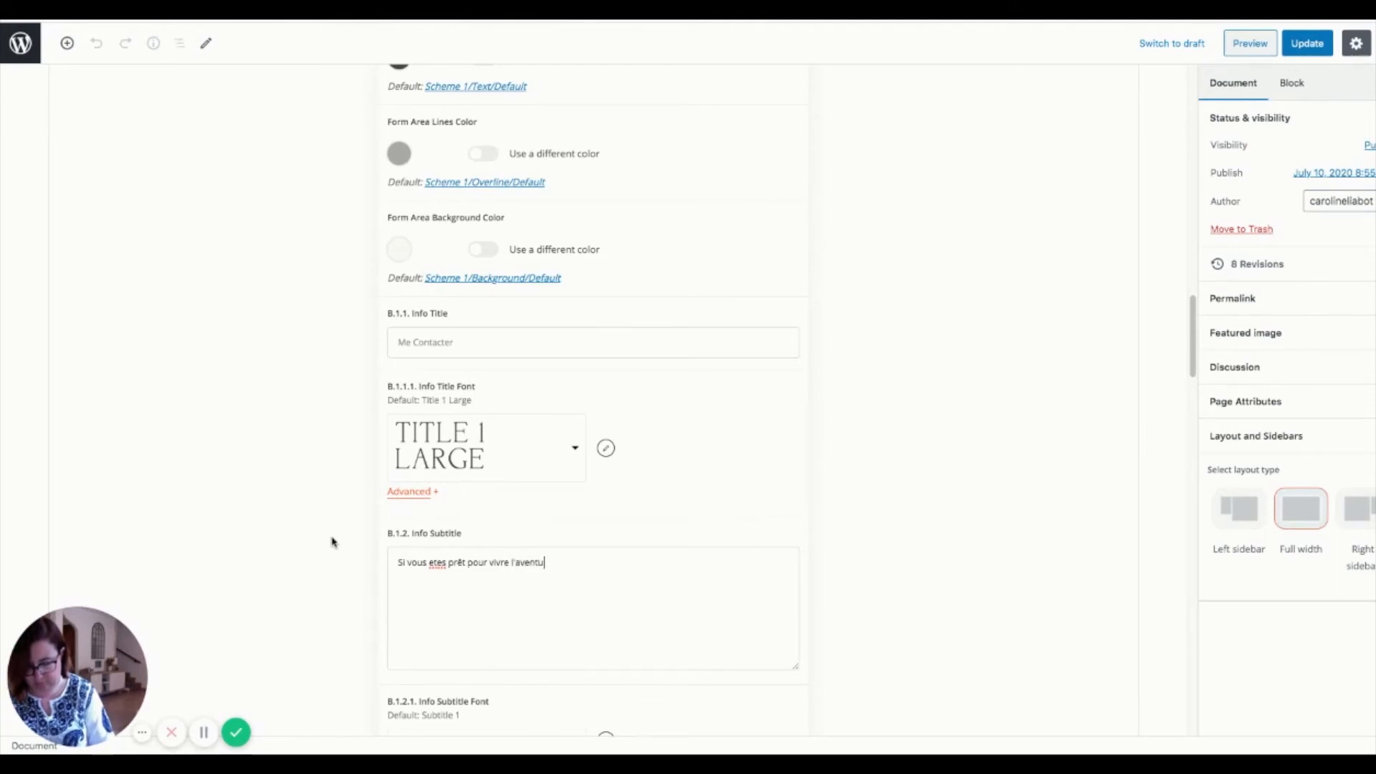
pyautogui.write('r')
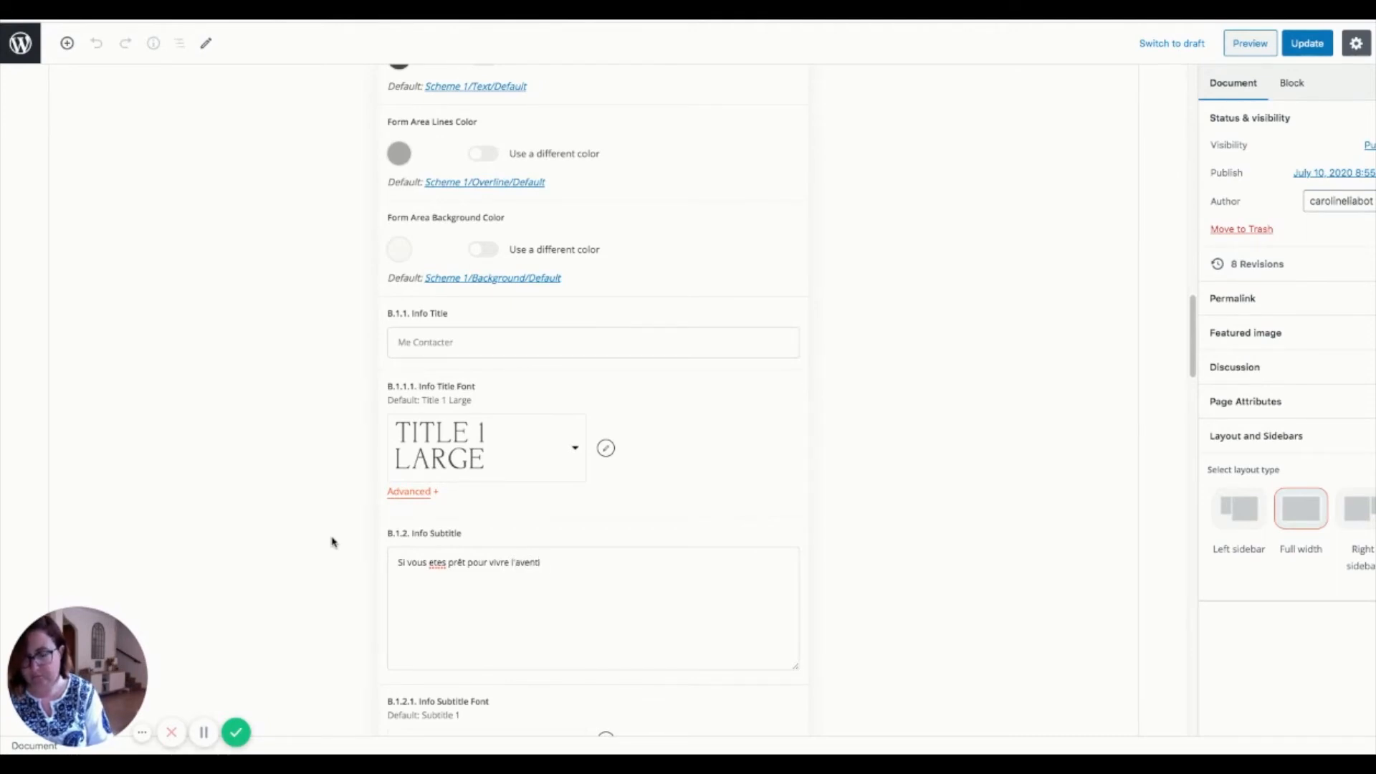
pyautogui.write('e, cob')
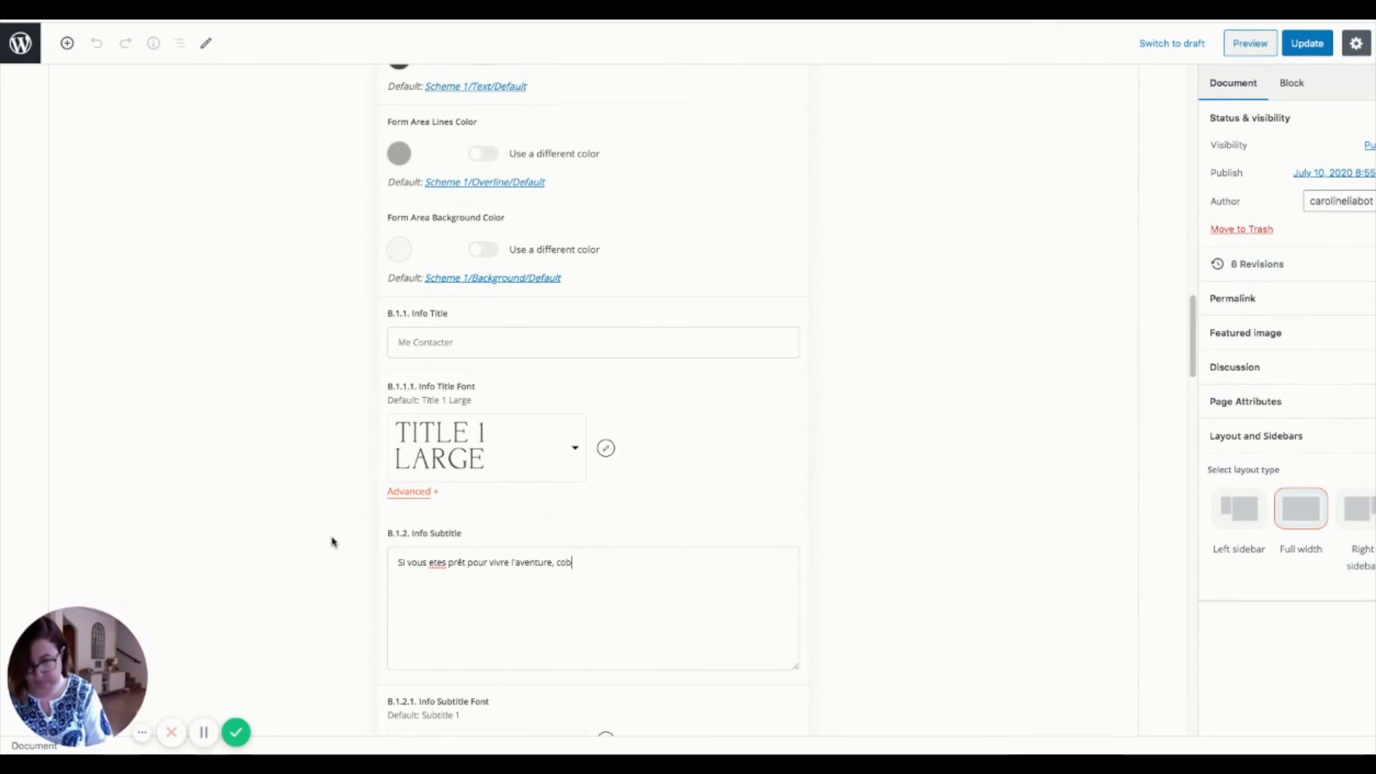
pyautogui.press('BackSpace')
pyautogui.press('BackSpace')
pyautogui.press('BackSpace')
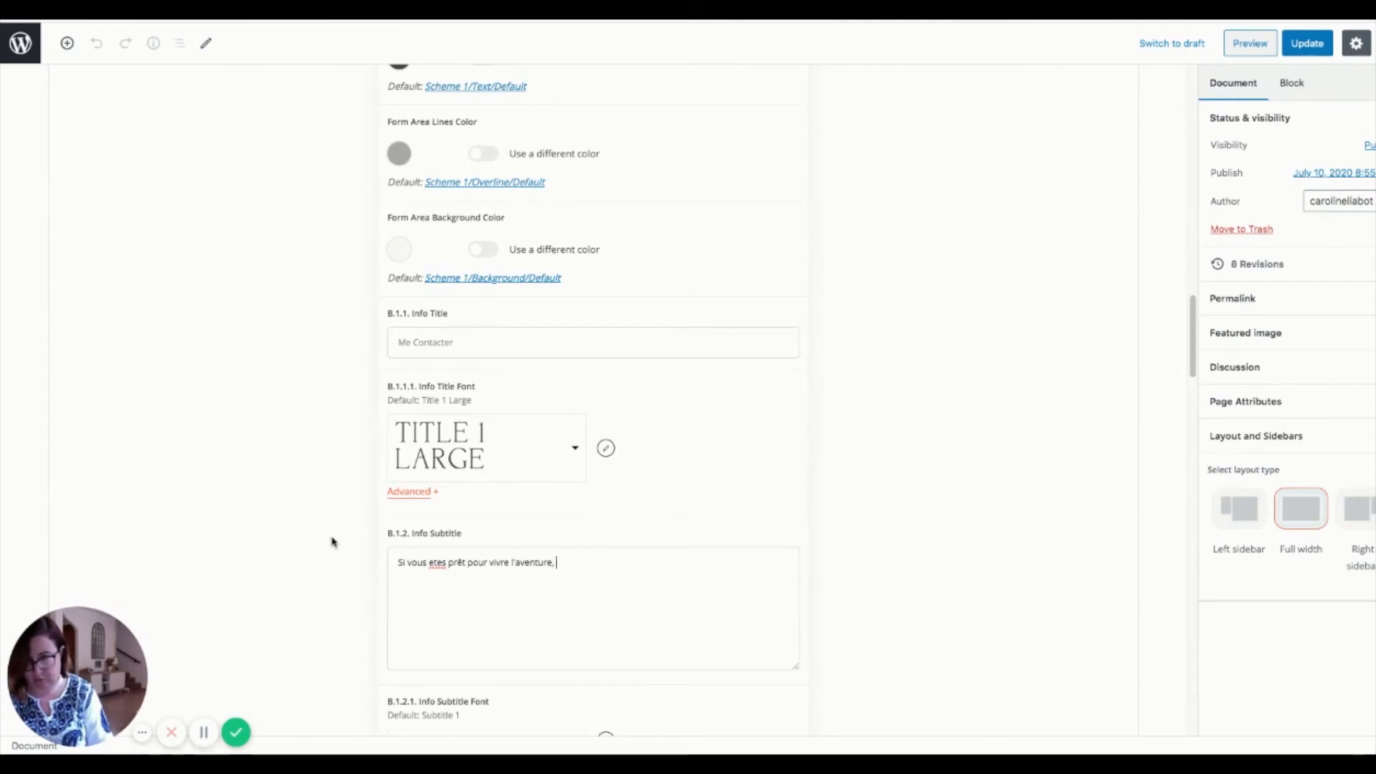
pyautogui.write('rempliss')
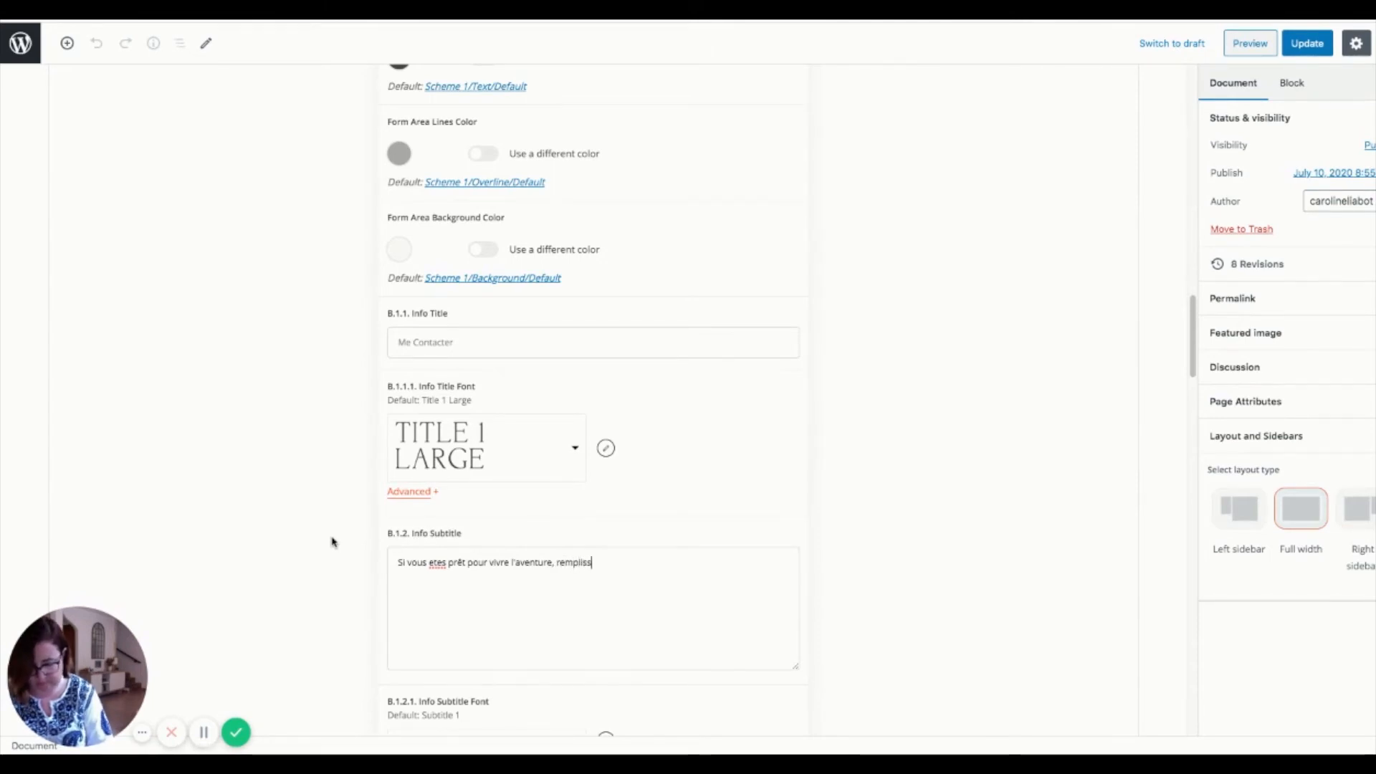
pyautogui.write('ez ce formulai')
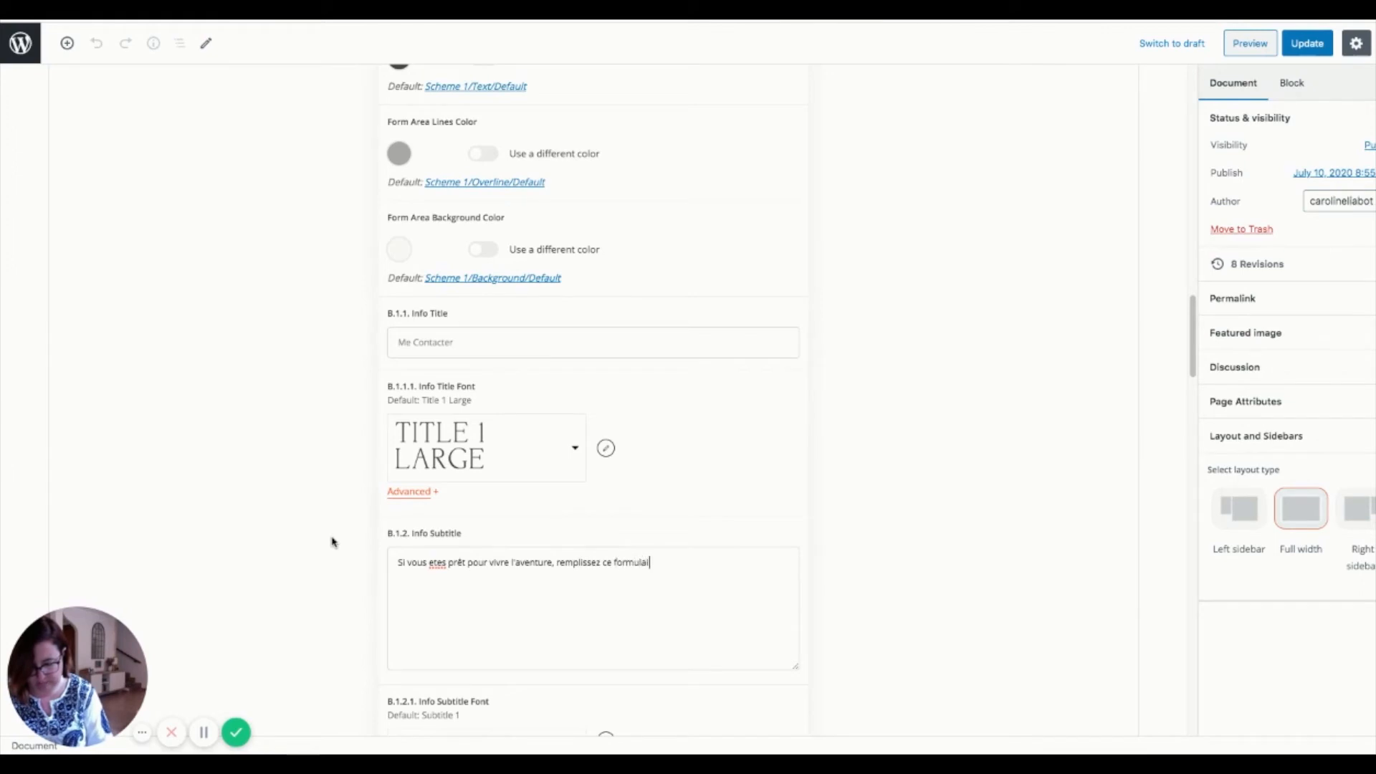
pyautogui.write('re te')
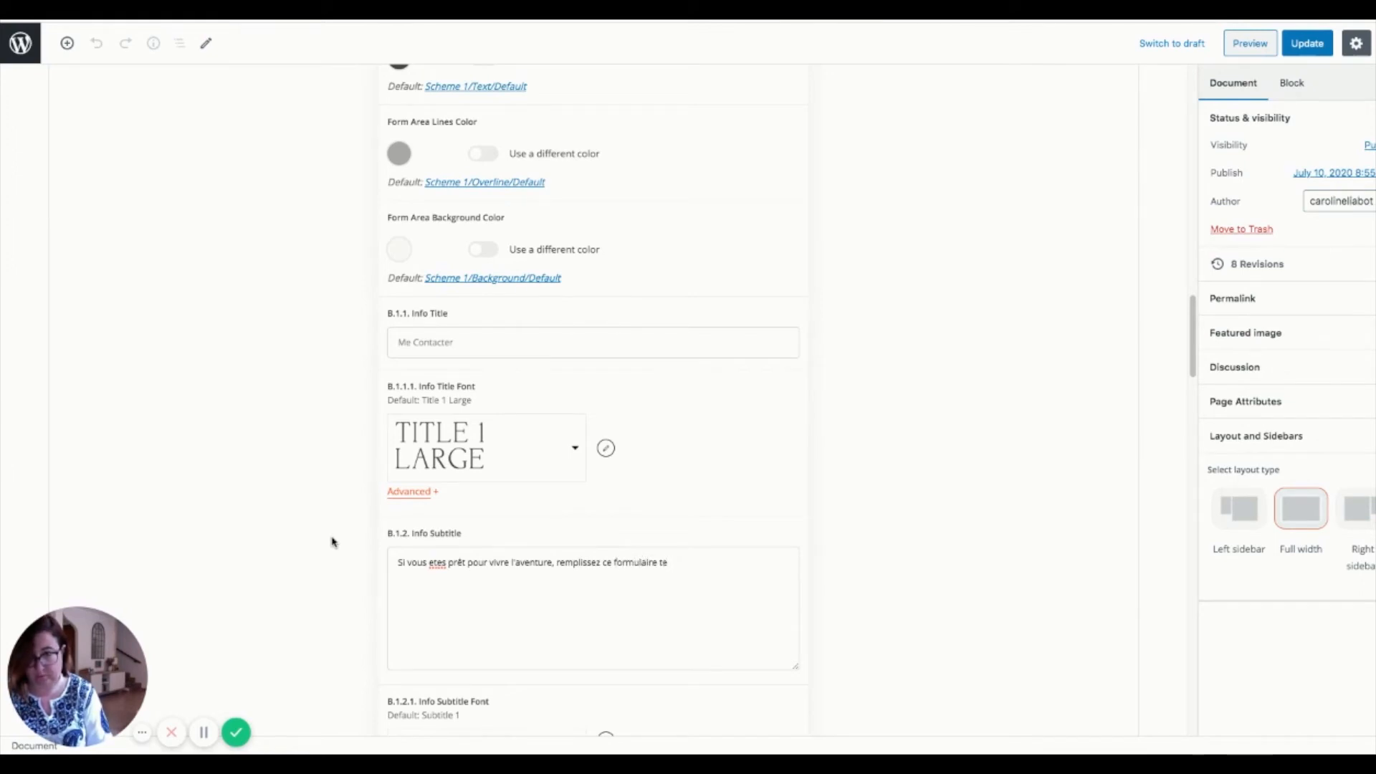
pyautogui.press('BackSpace')
pyautogui.write('et')
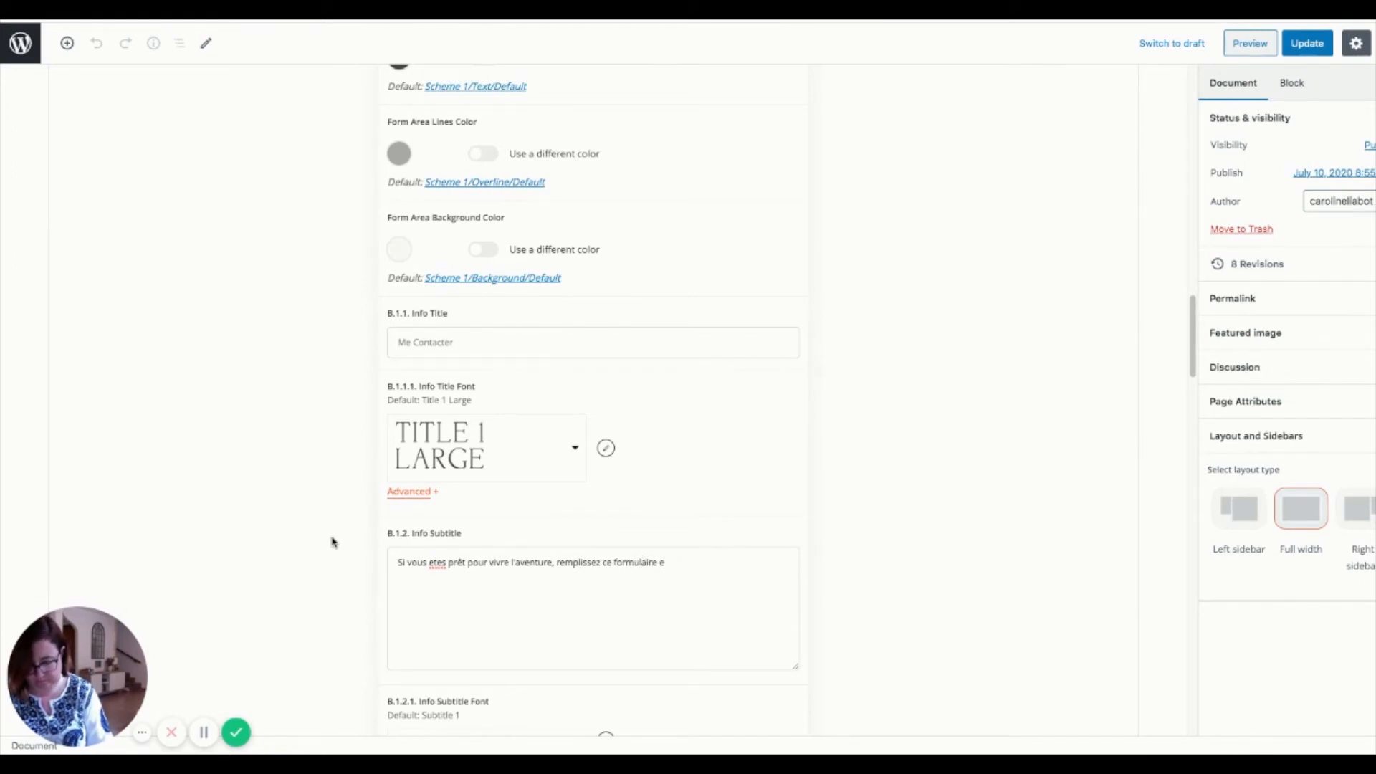
pyautogui.write(' je vous réo')
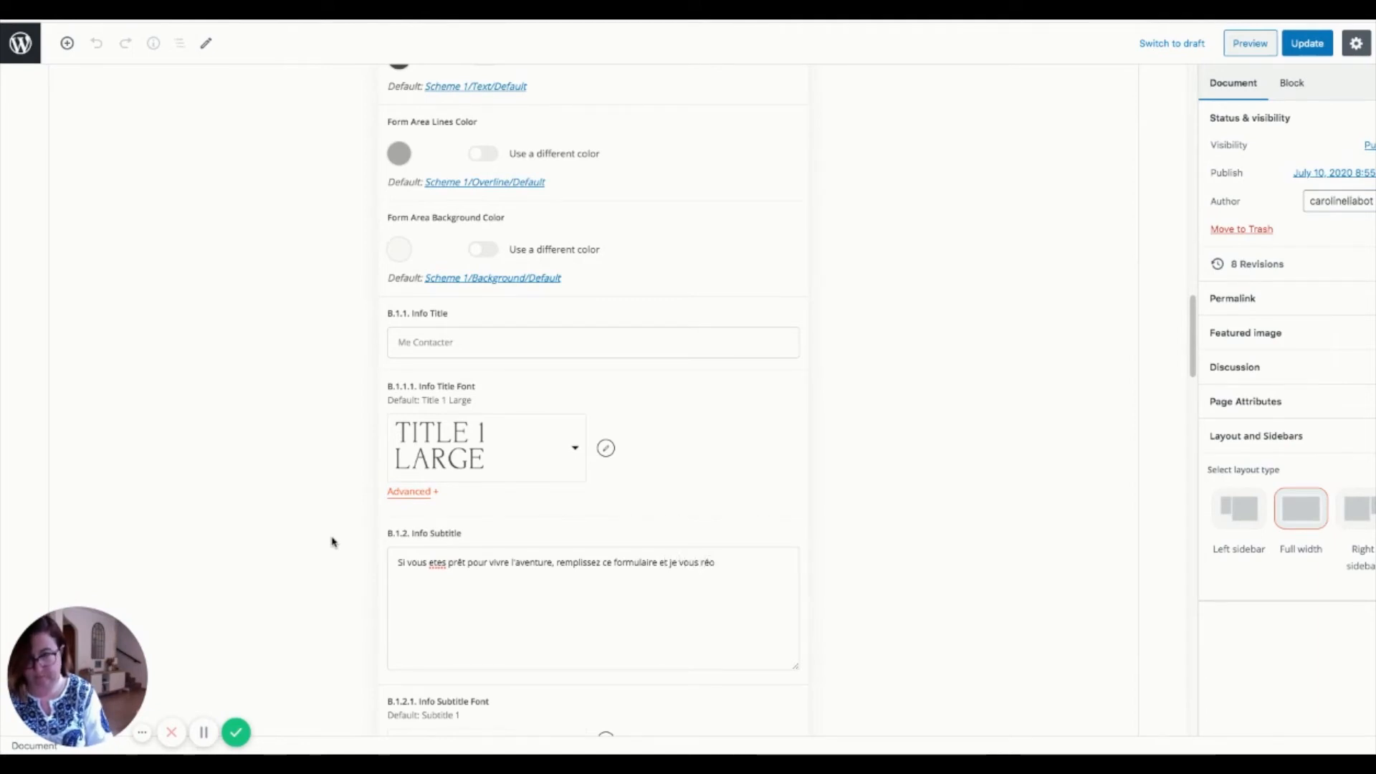
pyautogui.press('BackSpace')
pyautogui.write('po')
pyautogui.write('nds très ')
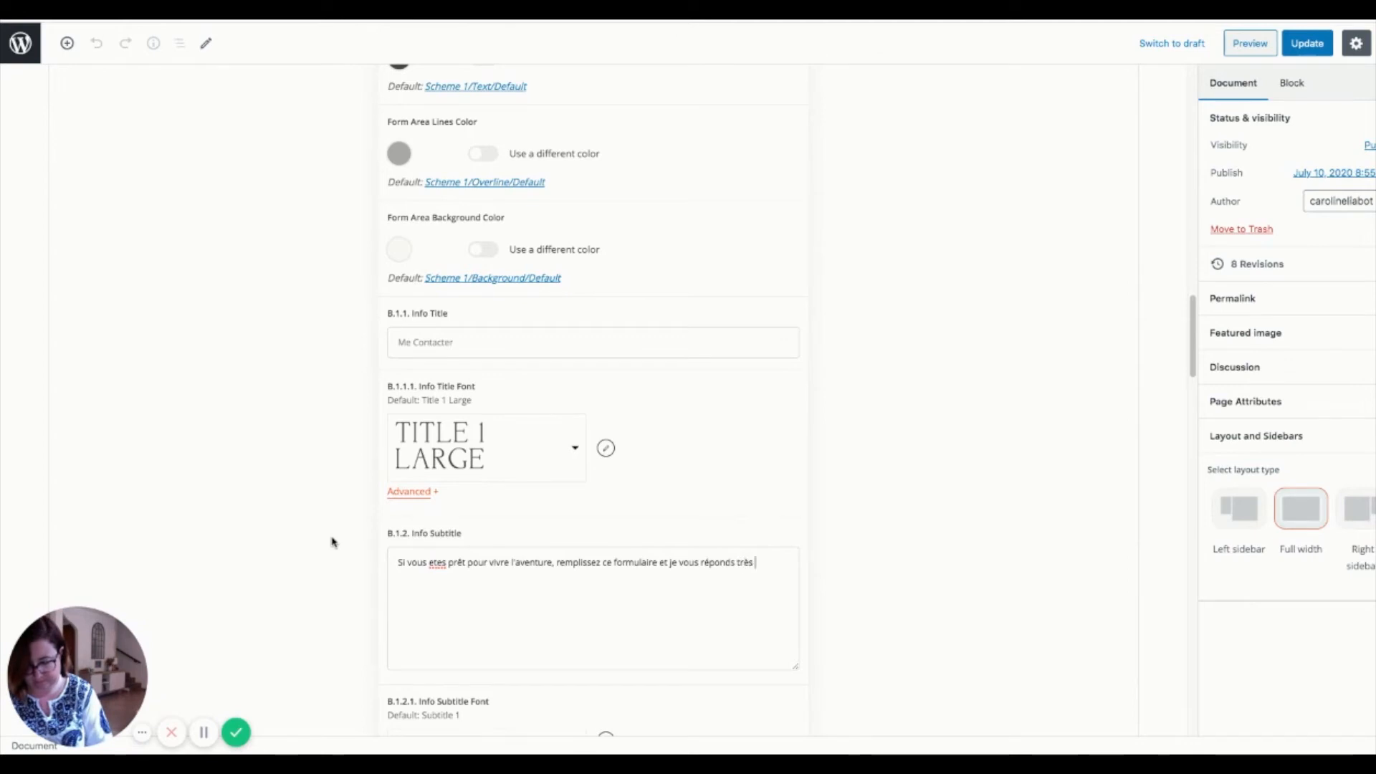
pyautogui.write('vite à')
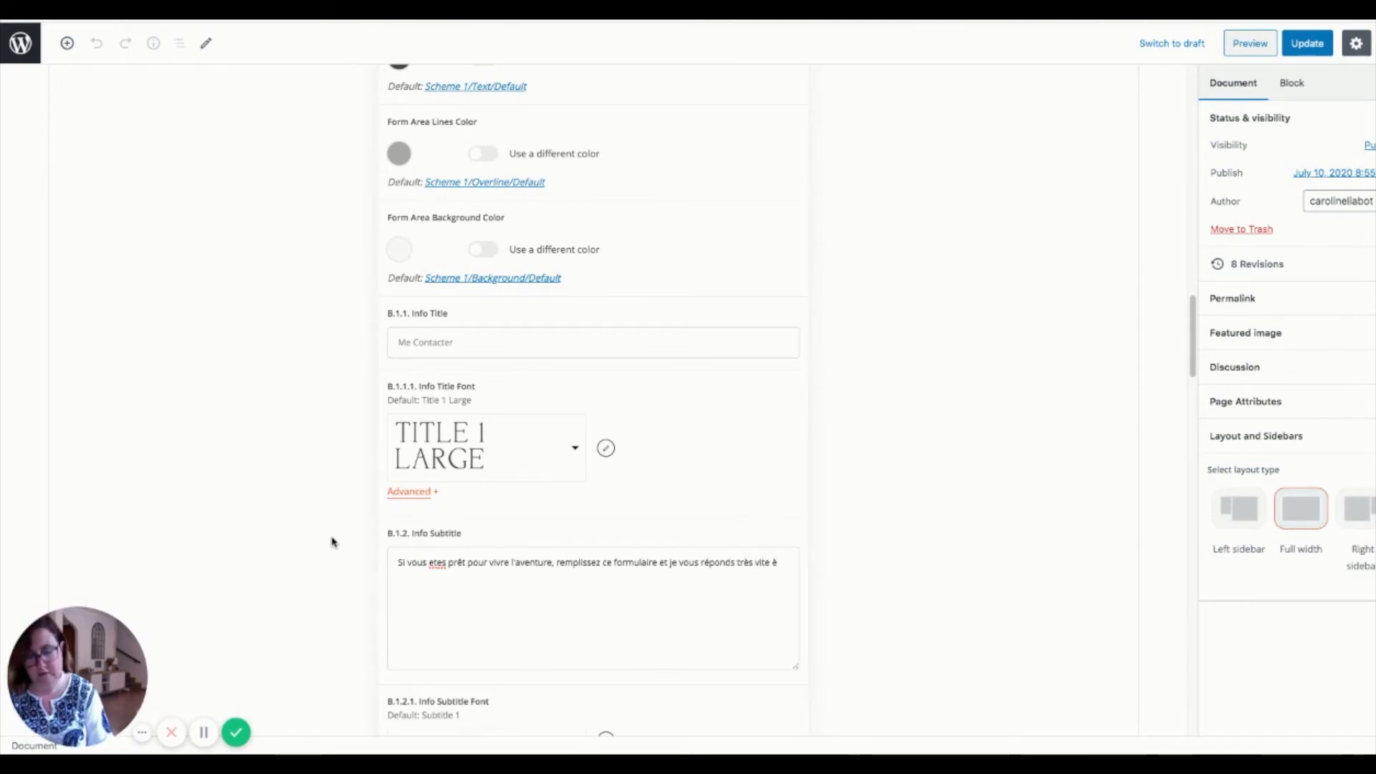
pyautogui.press('BackSpace')
pyautogui.write('!')
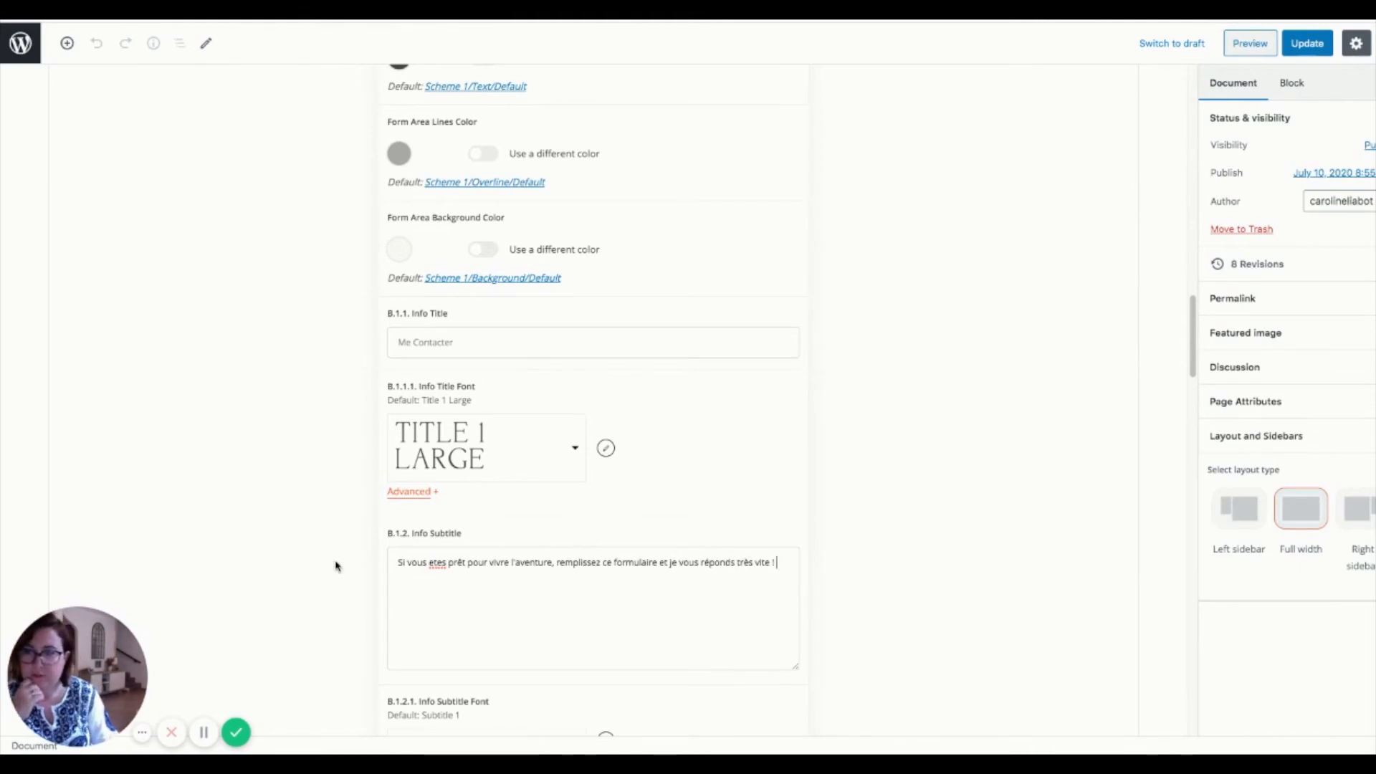
pyautogui.click(429, 563)
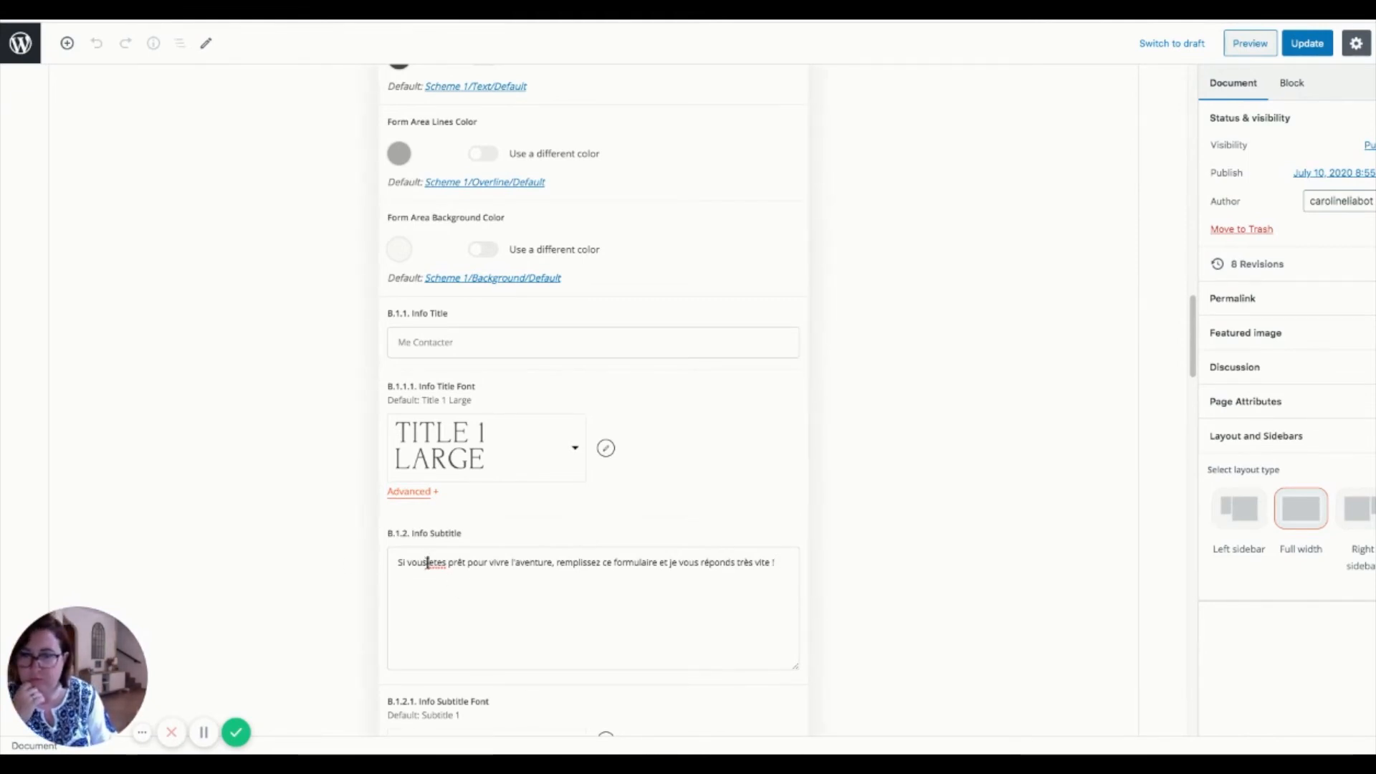
pyautogui.moveTo(429, 563); pyautogui.dragTo(434, 562)
# - Correct 'etes' to 'êtes' and replace the placeholder Info Email with the owner's contact address
pyautogui.write('ê')
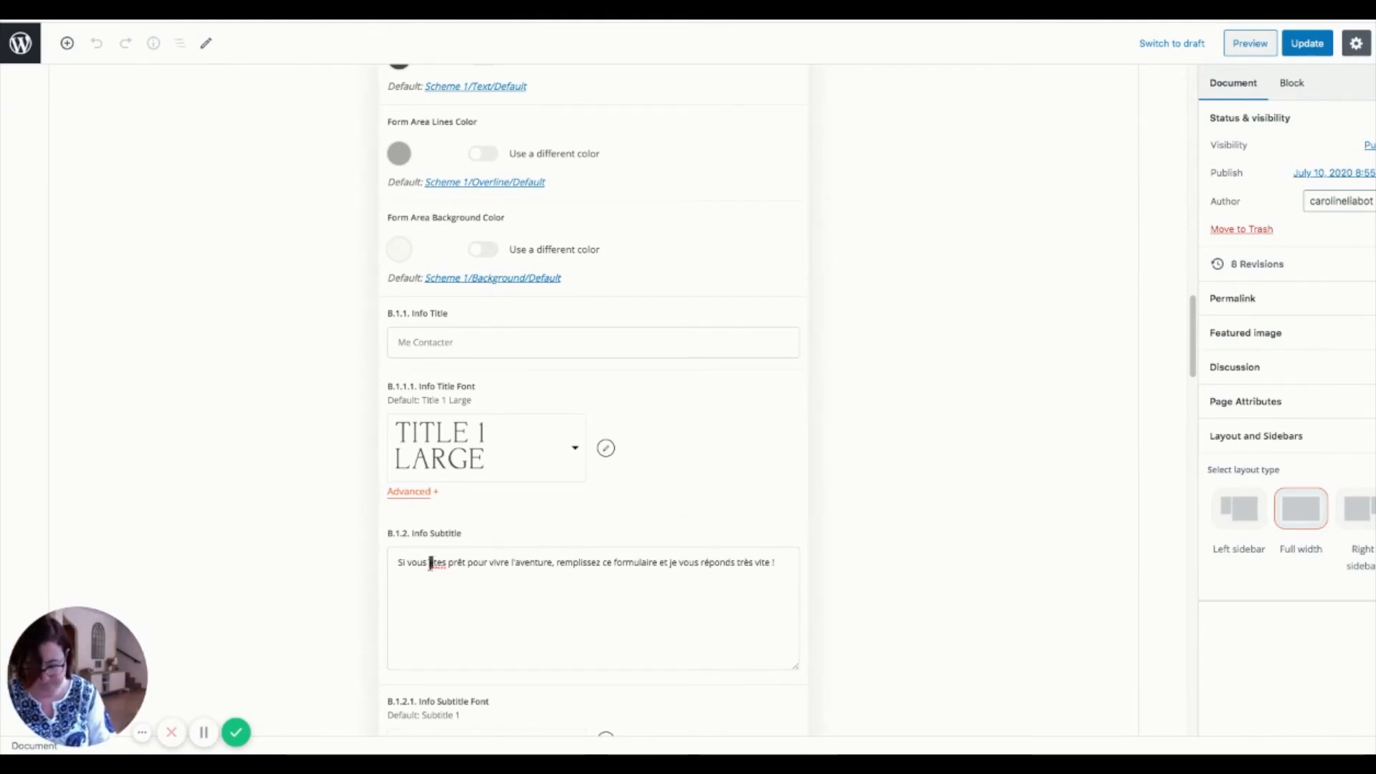
pyautogui.scroll(-5, 439, 564)
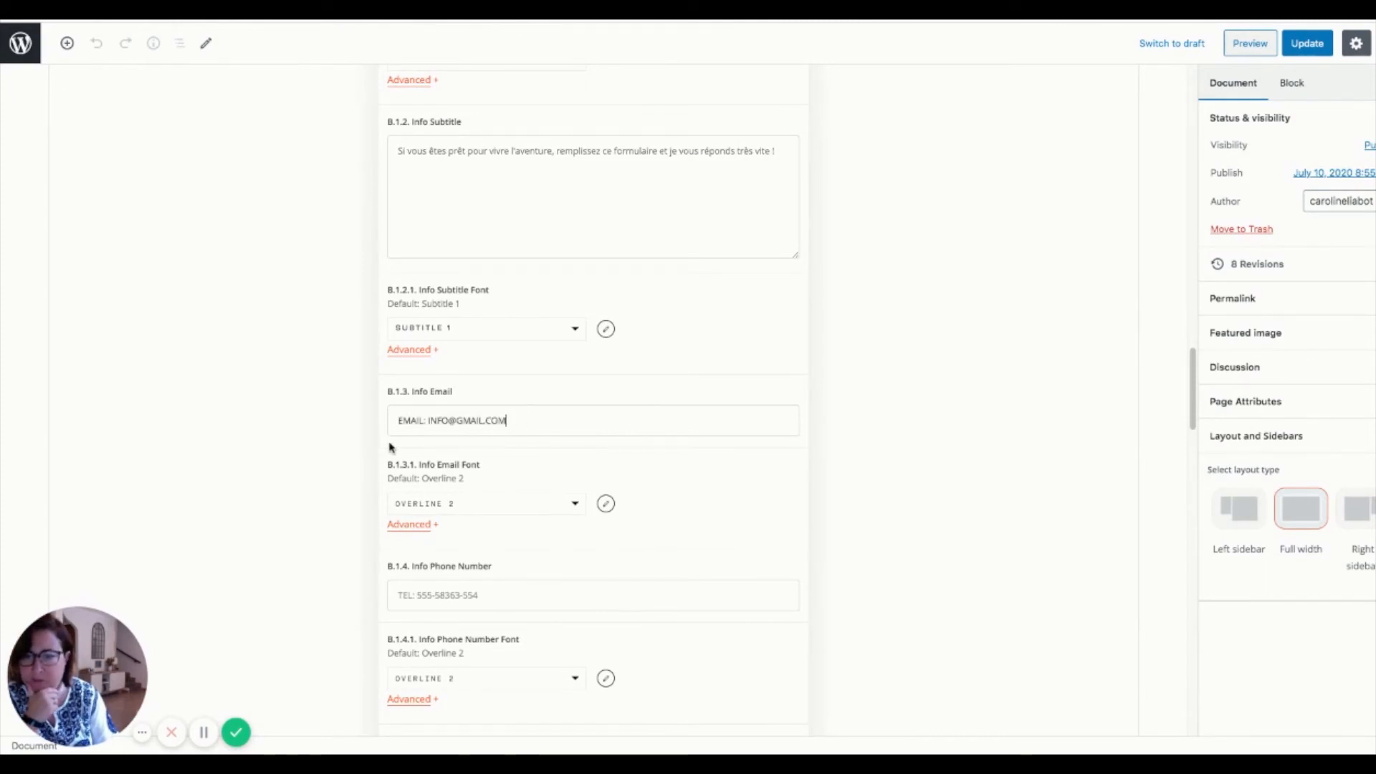
pyautogui.moveTo(507, 420); pyautogui.dragTo(425, 421)
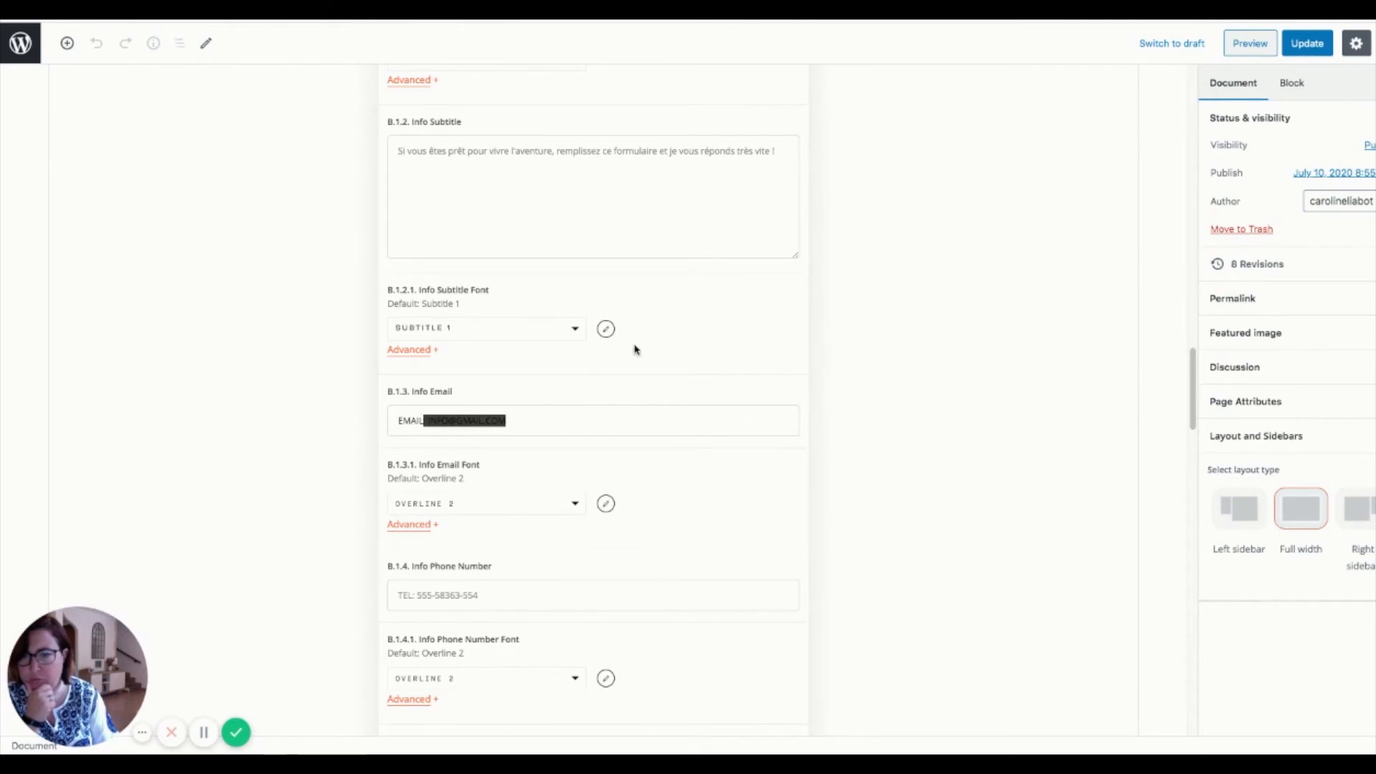
pyautogui.press('BackSpace')
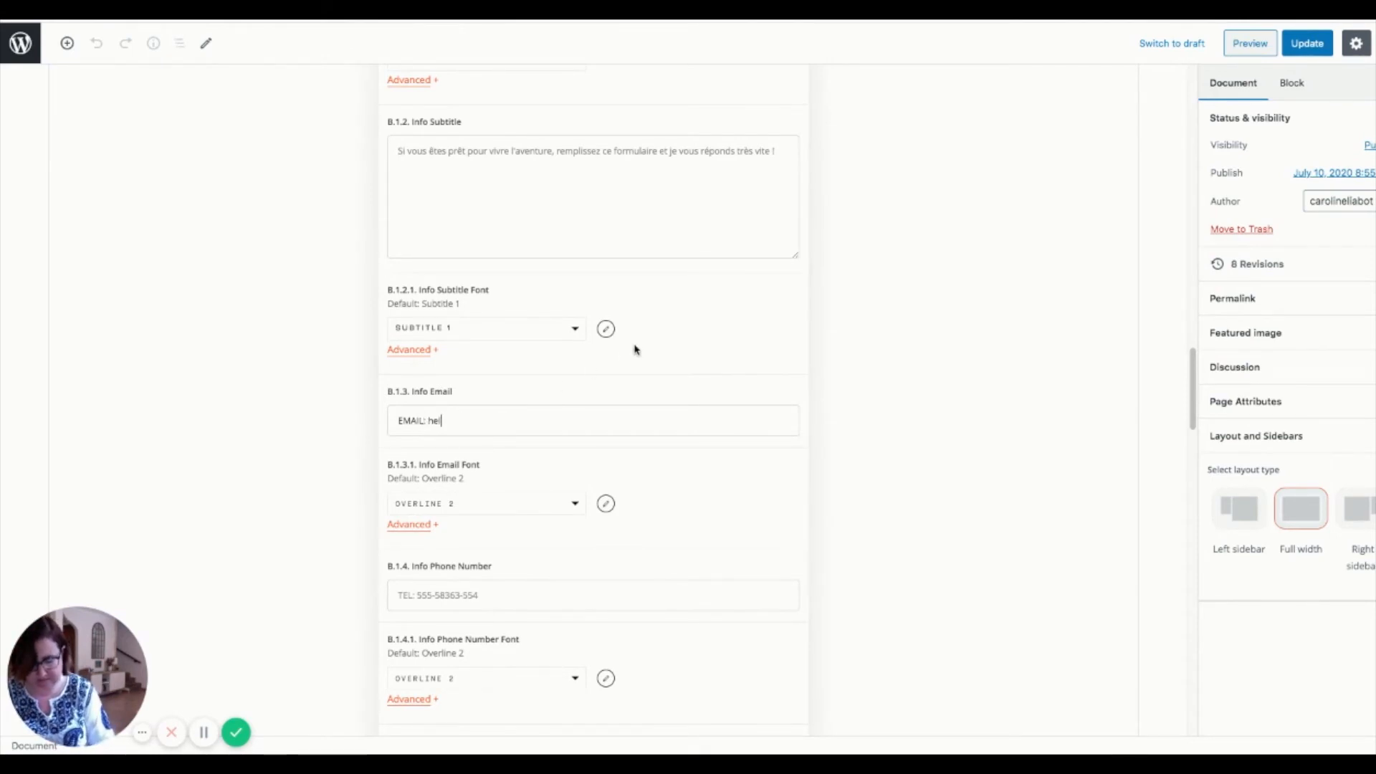
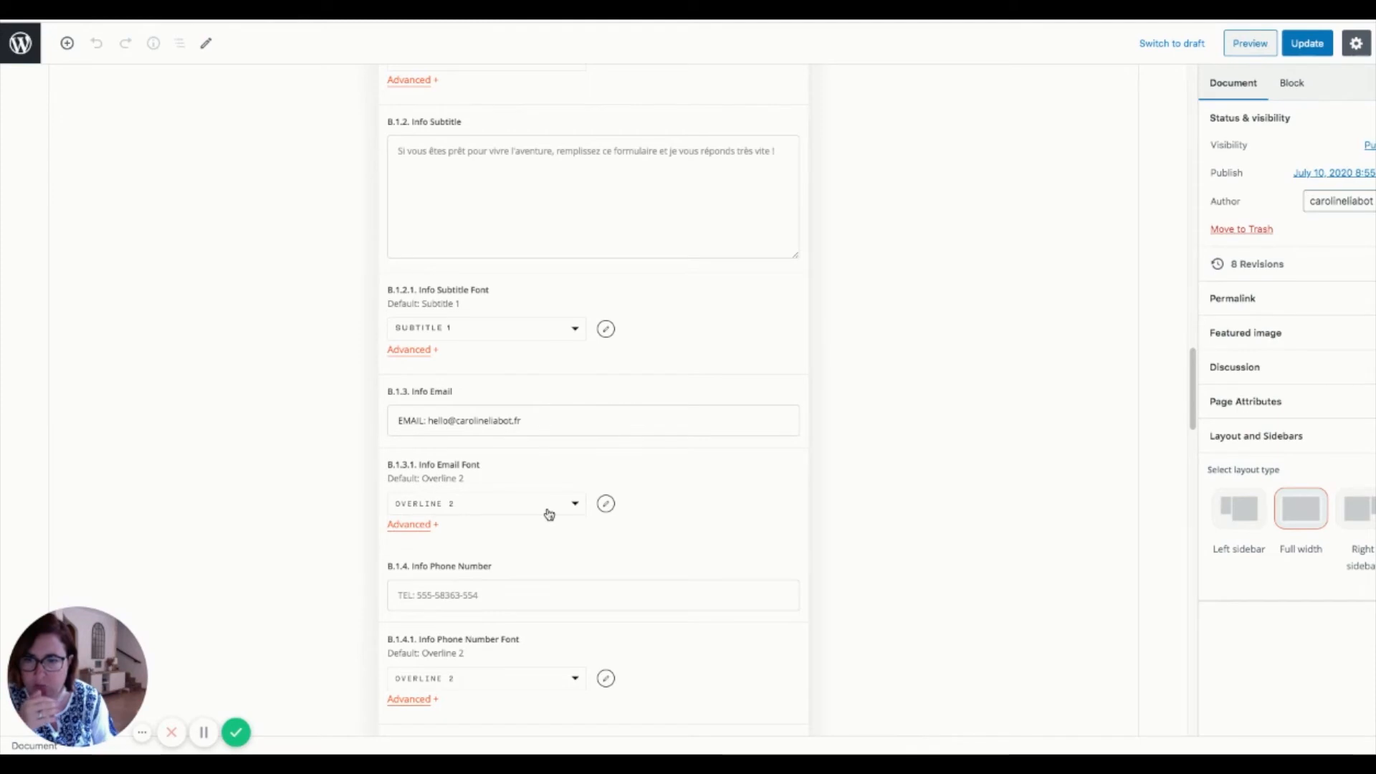
# - Delete the phone number from the B.1.4 Info Phone Number field, leaving it empty
pyautogui.scroll(-1, 492, 542)
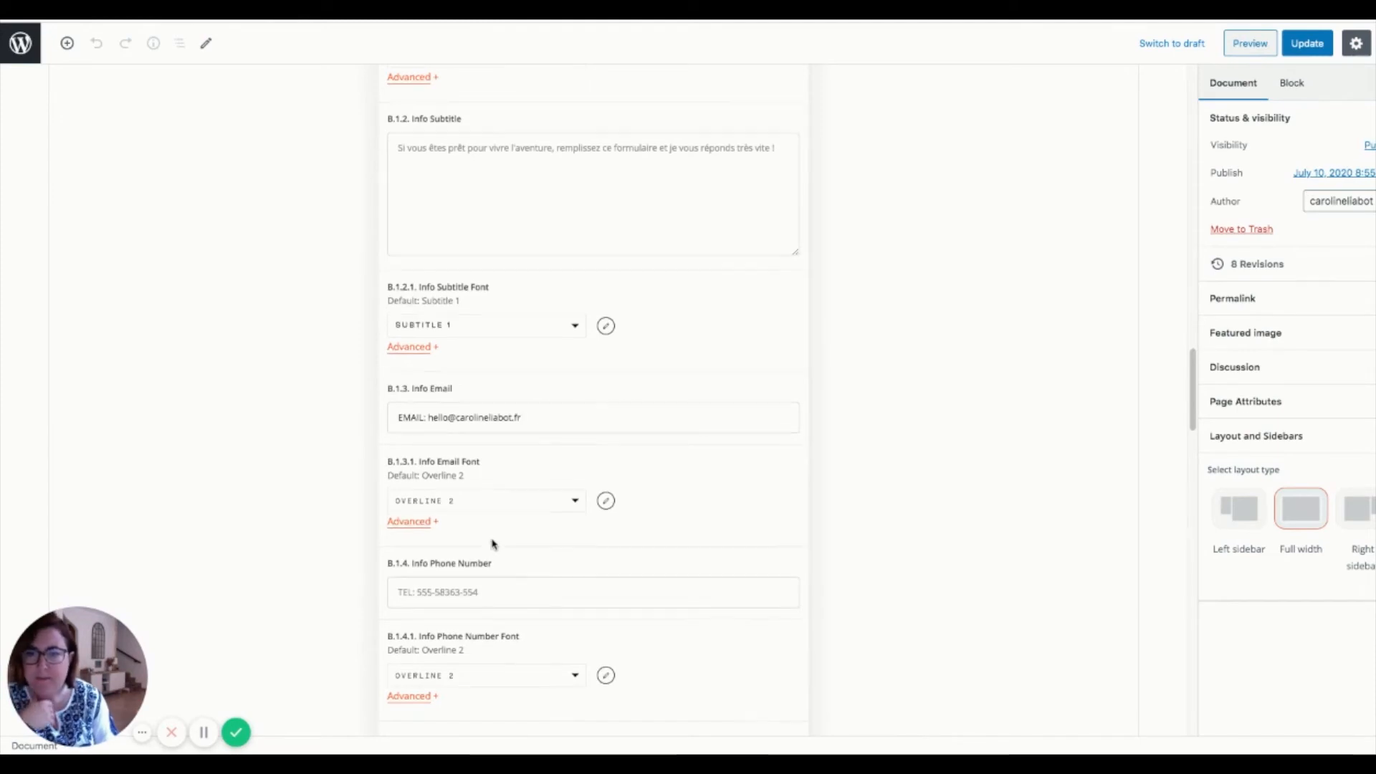
pyautogui.scroll(-3, 493, 543)
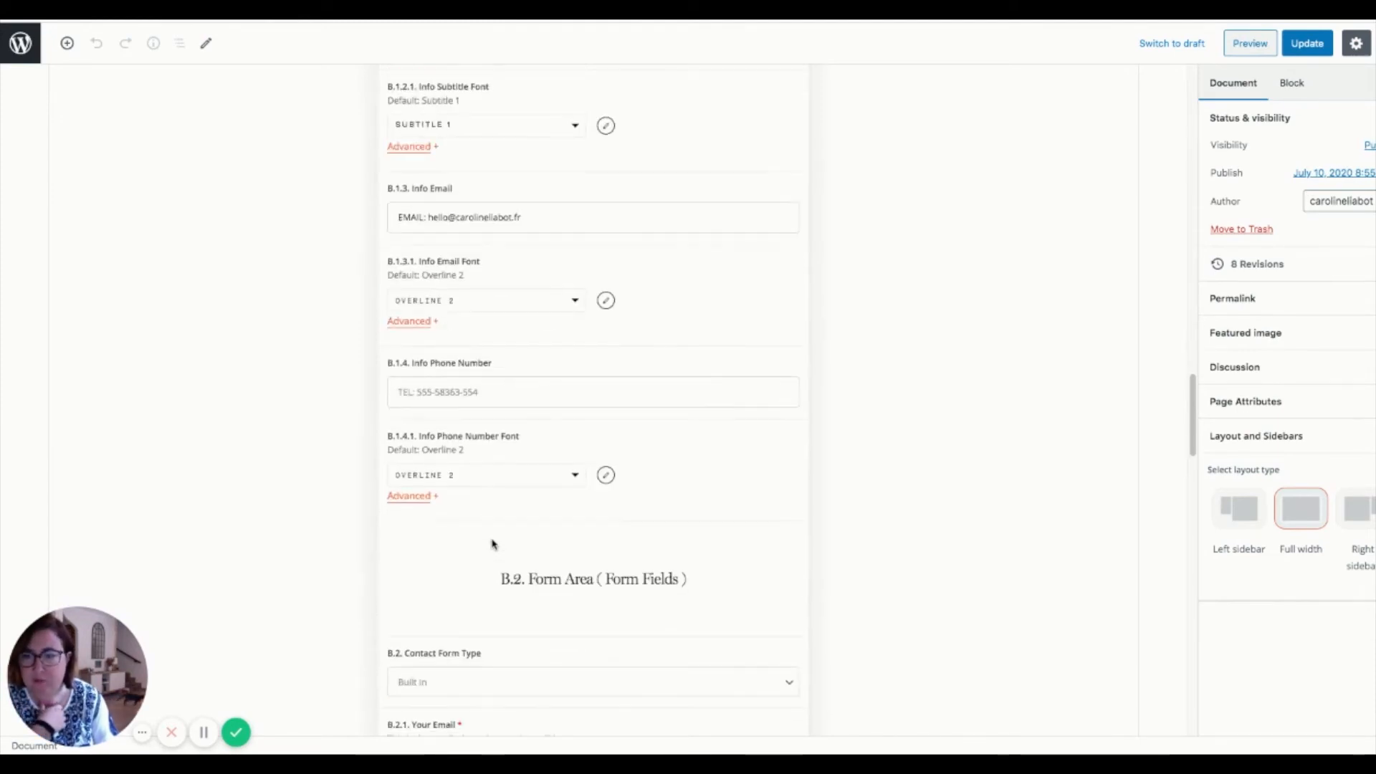
pyautogui.scroll(-4, 492, 543)
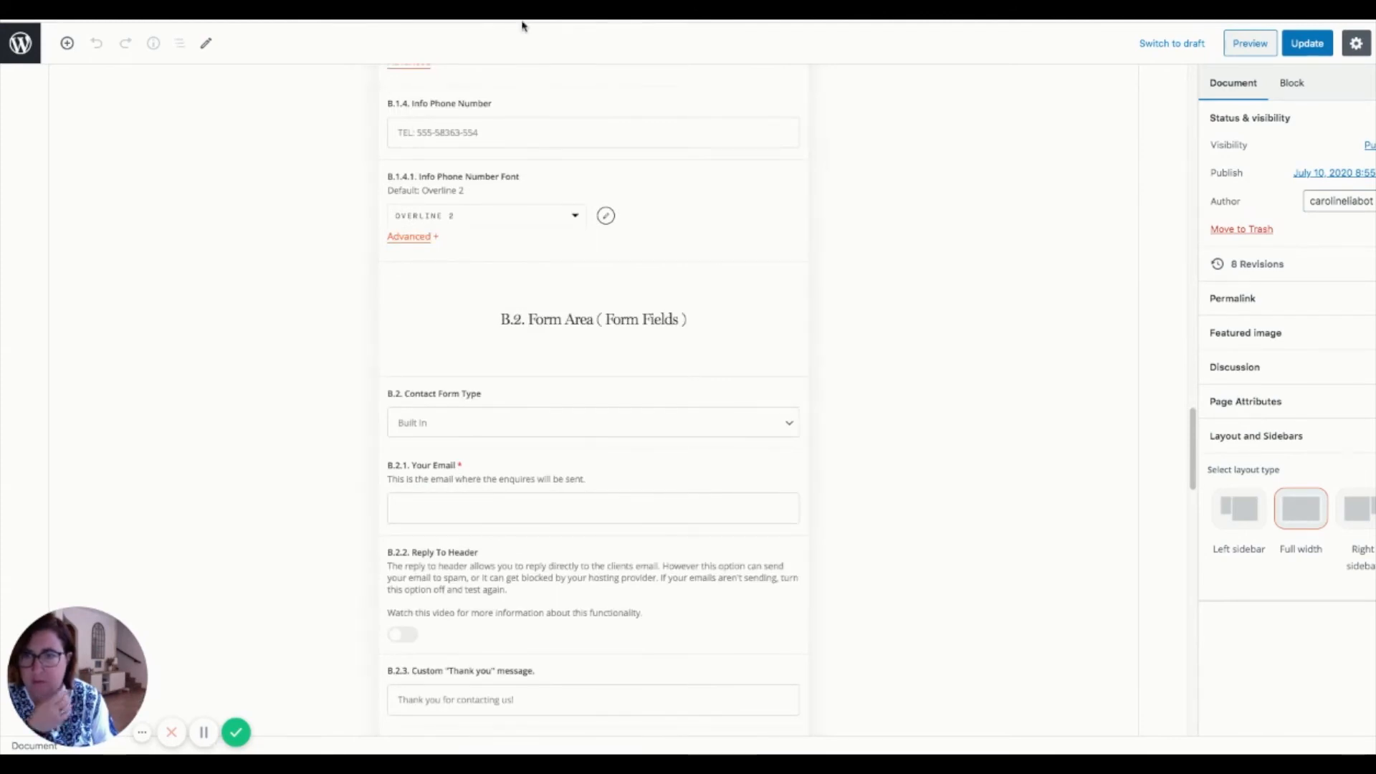
pyautogui.scroll(1, 531, 151)
pyautogui.scroll(1, 513, 209)
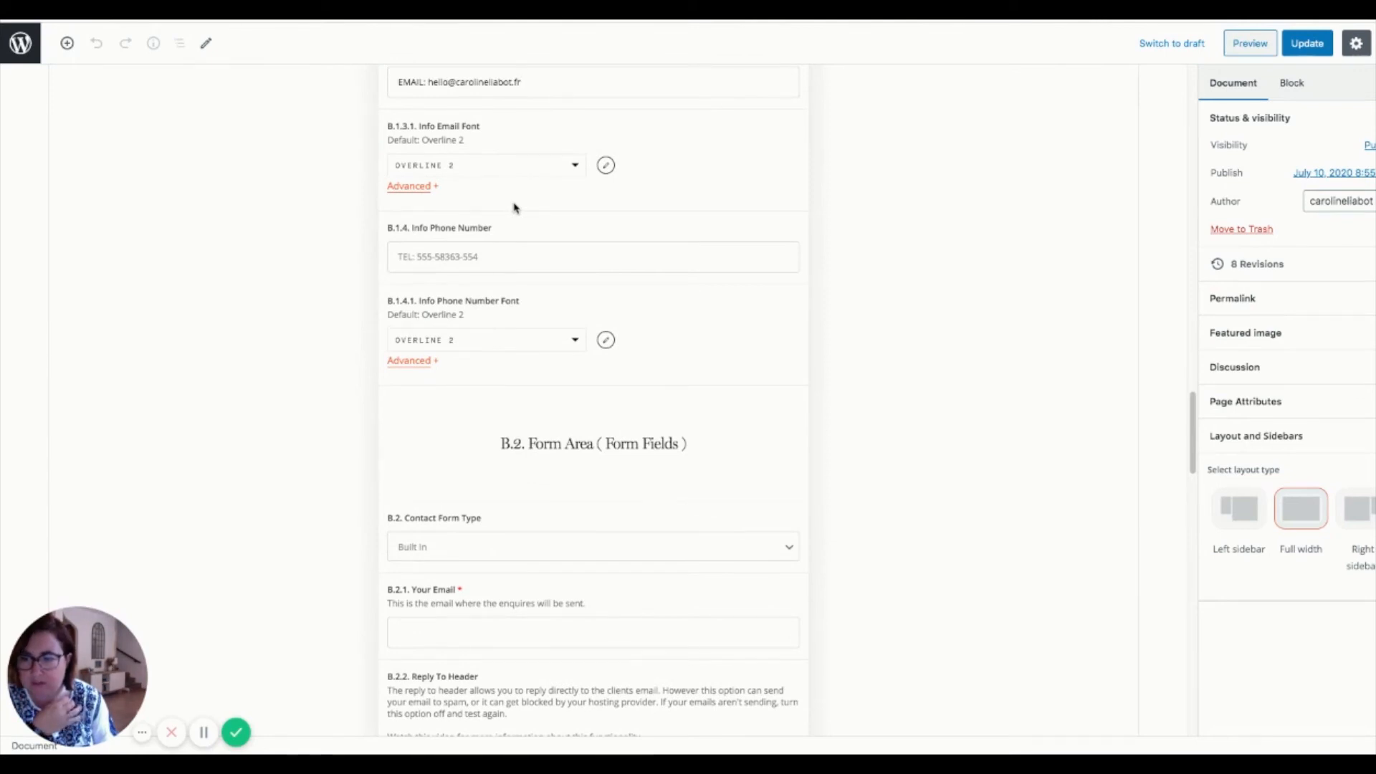
pyautogui.click(485, 265)
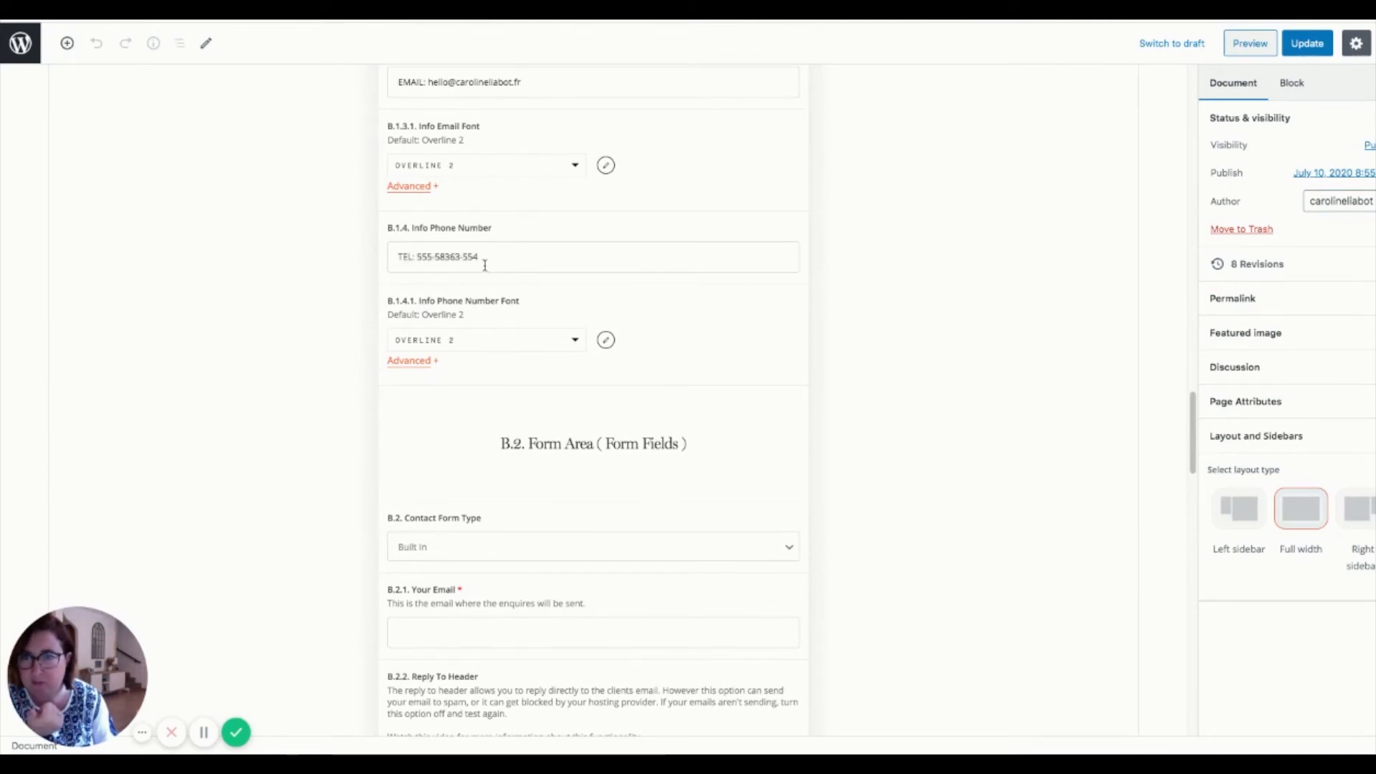
pyautogui.moveTo(485, 261); pyautogui.dragTo(392, 255)
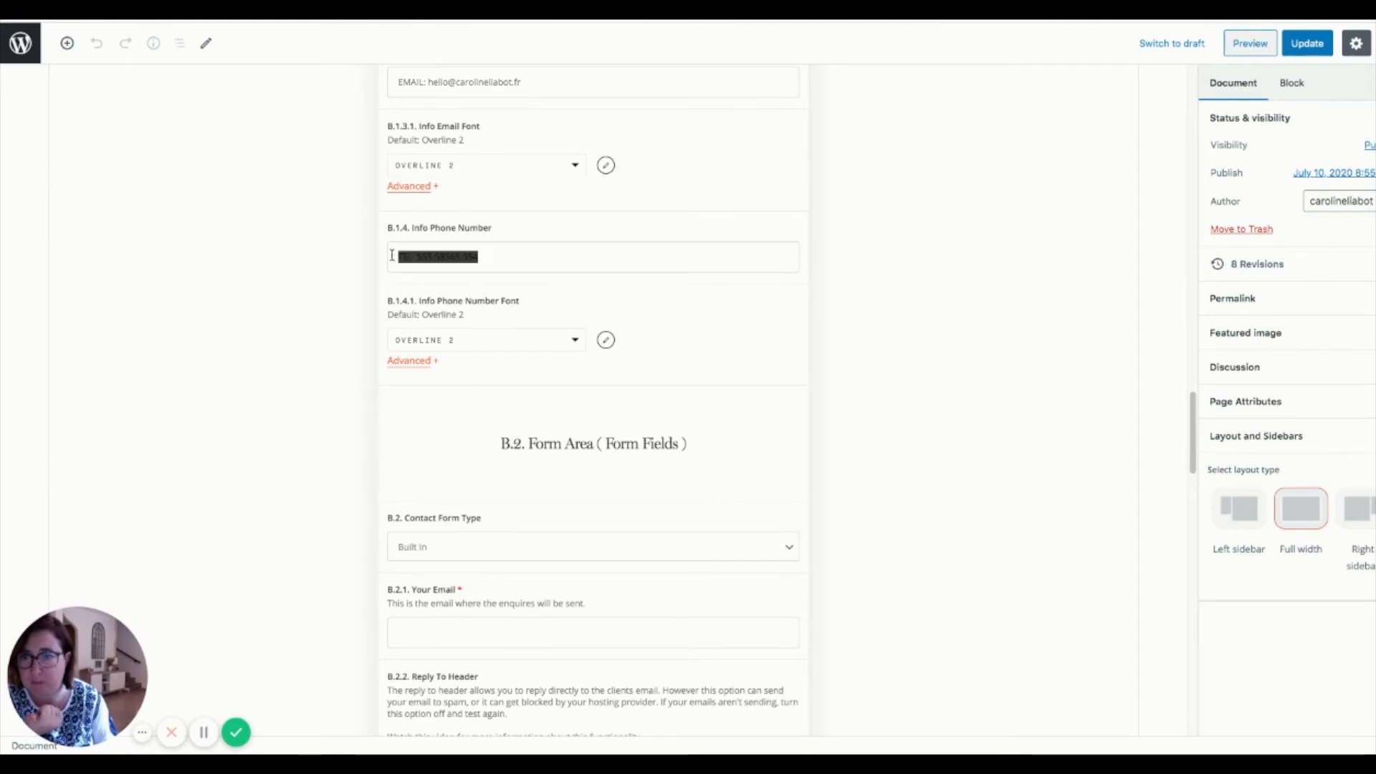
pyautogui.press('BackSpace')
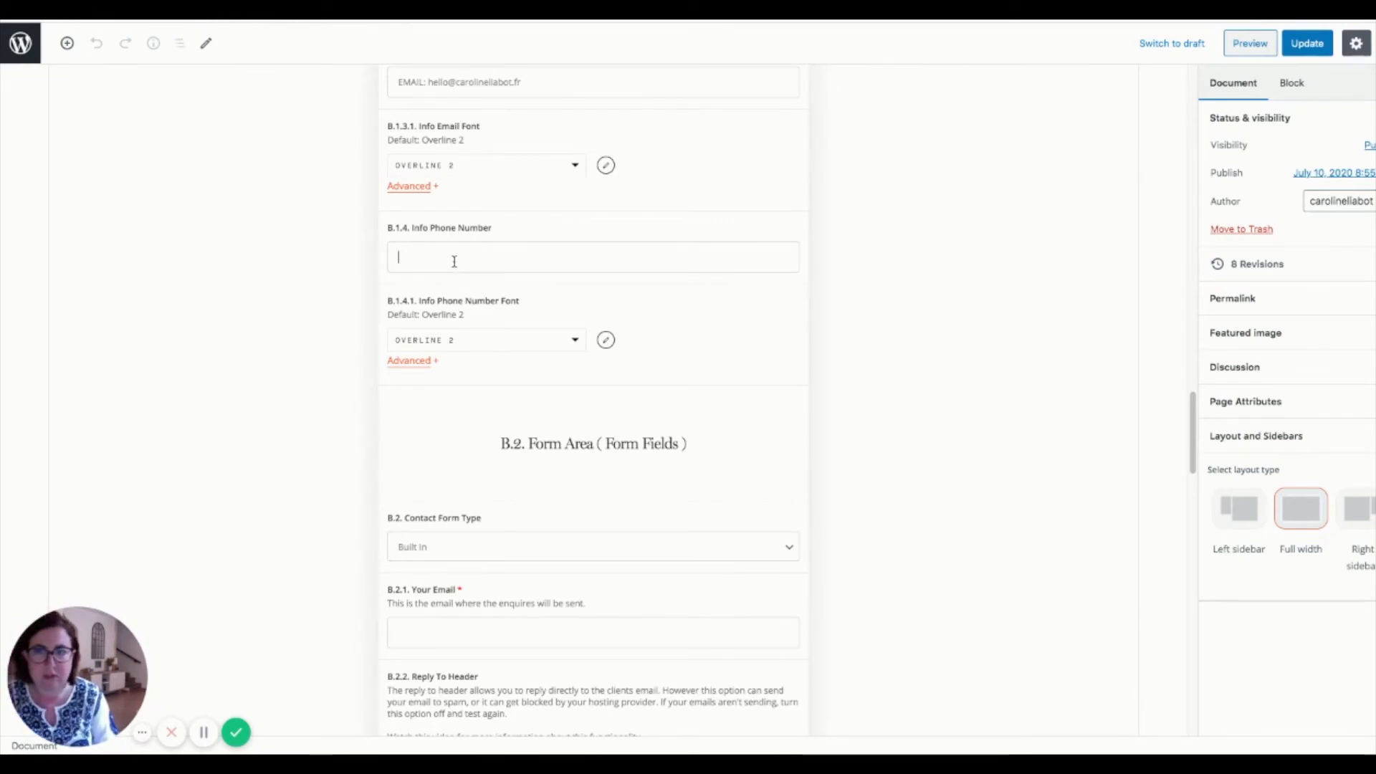
pyautogui.scroll(1, 451, 251)
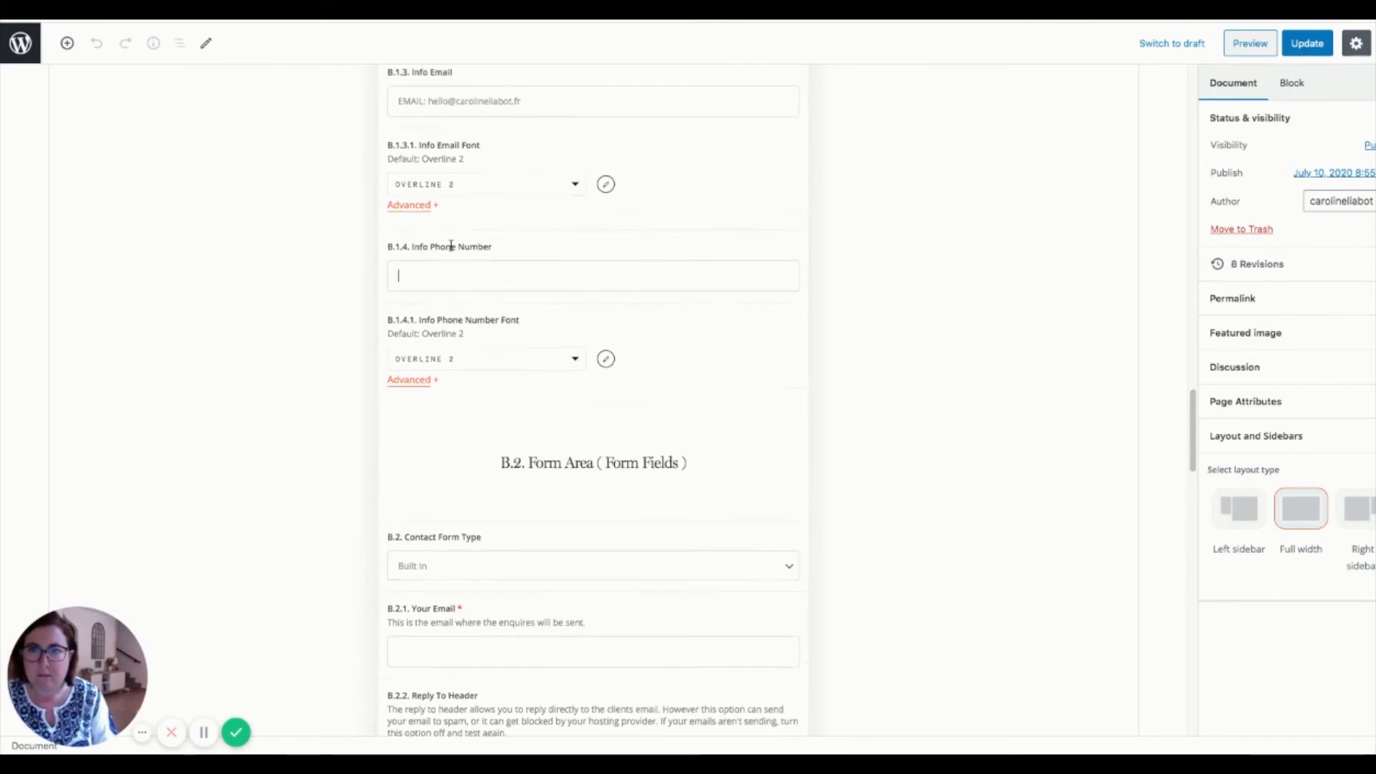
pyautogui.click(538, 99)
pyautogui.scroll(6, 541, 158)
pyautogui.click(531, 291)
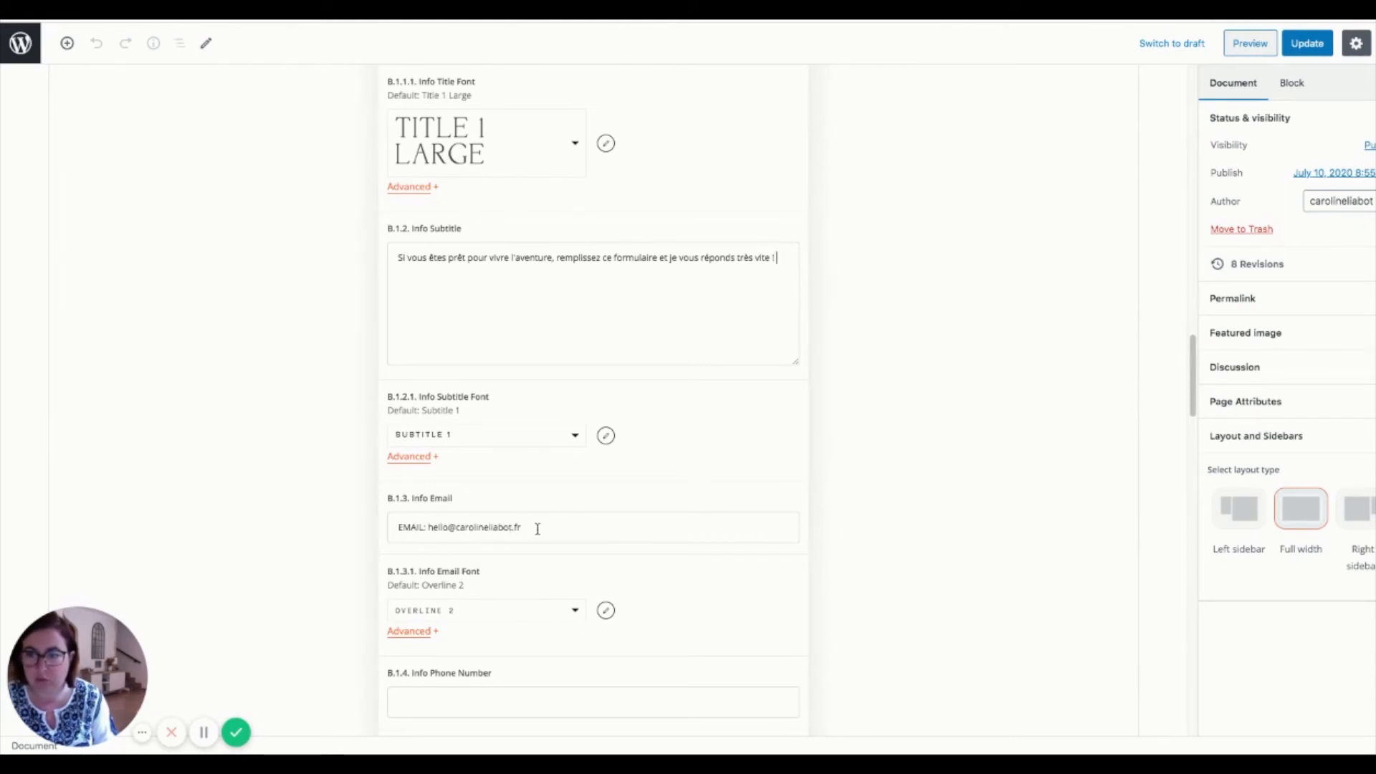
# - Keep Contact Form Type as Built In and enter the owner's address in B.2.1 Your Email
pyautogui.scroll(-4, 538, 528)
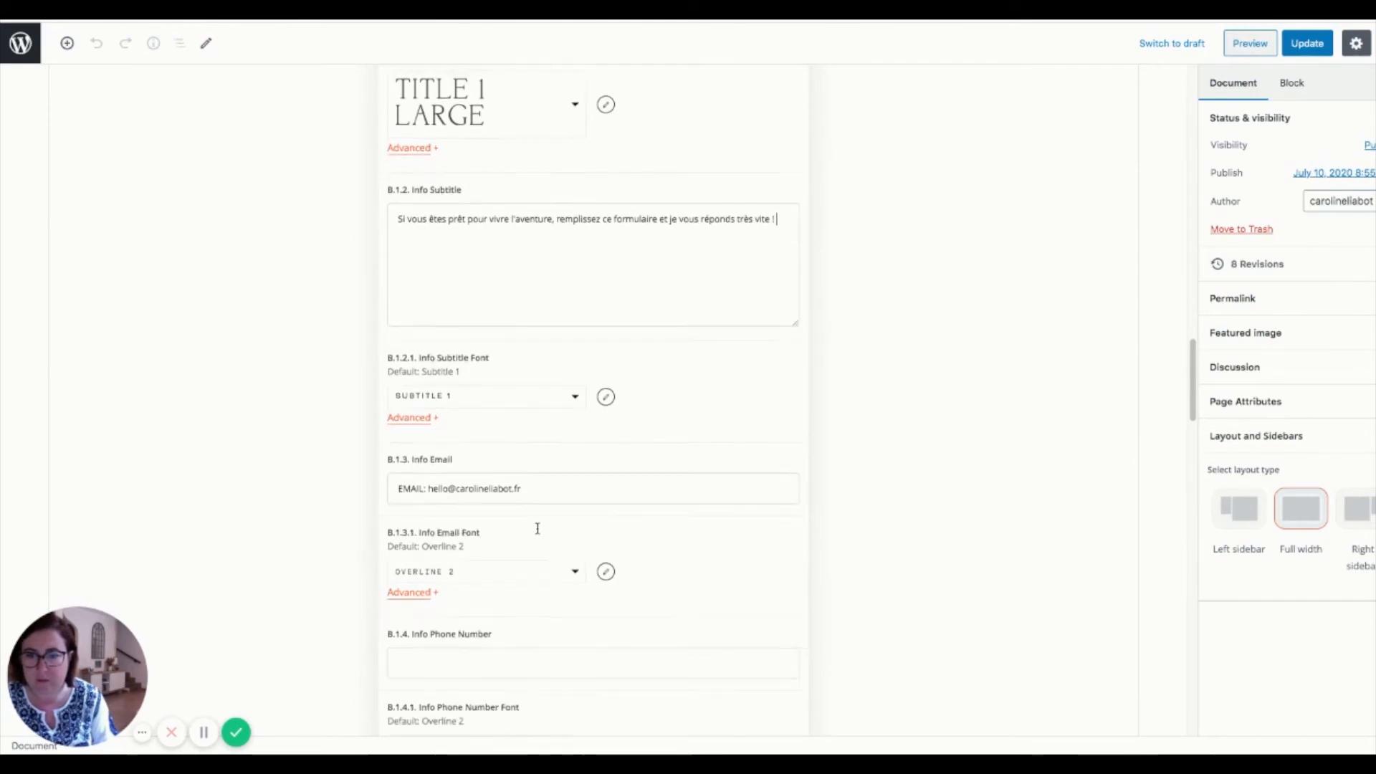
pyautogui.scroll(-5, 539, 533)
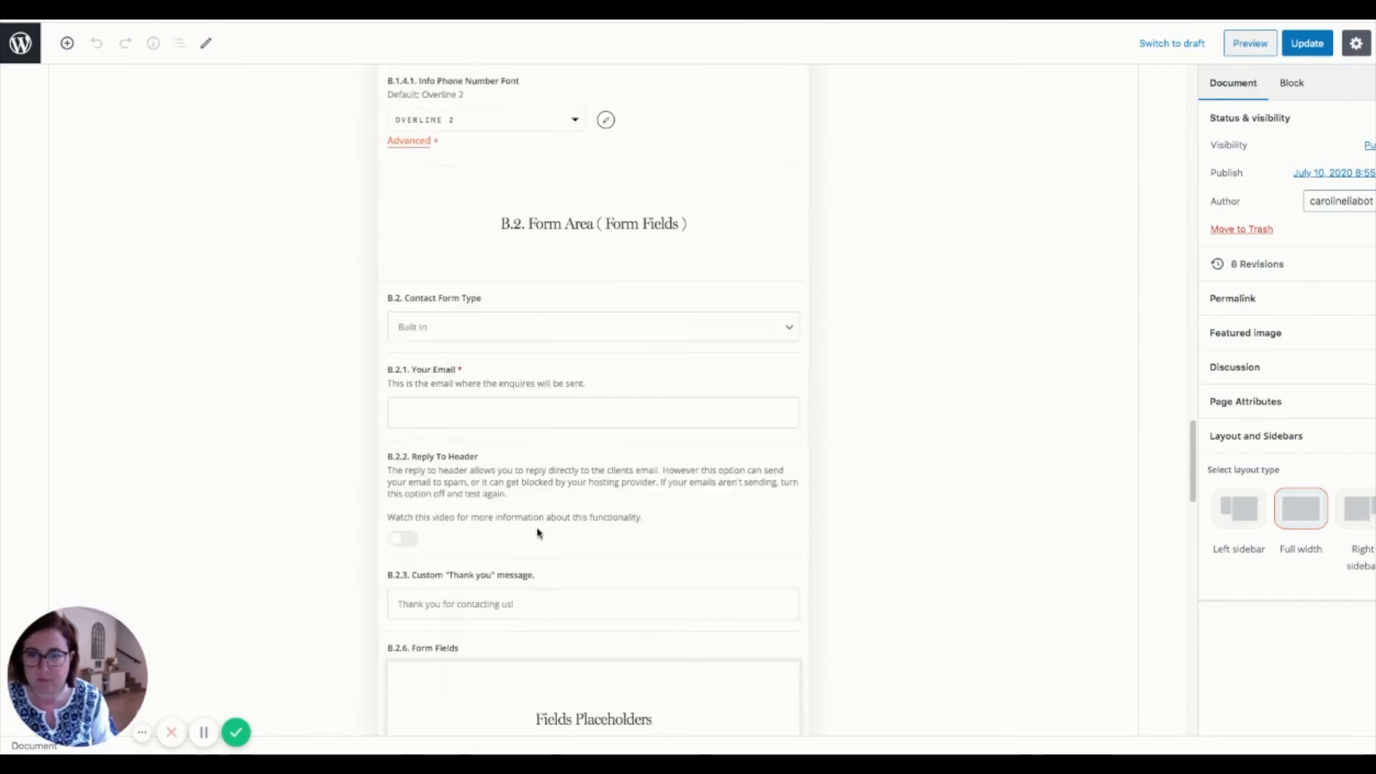
pyautogui.click(421, 327)
pyautogui.click(421, 327)
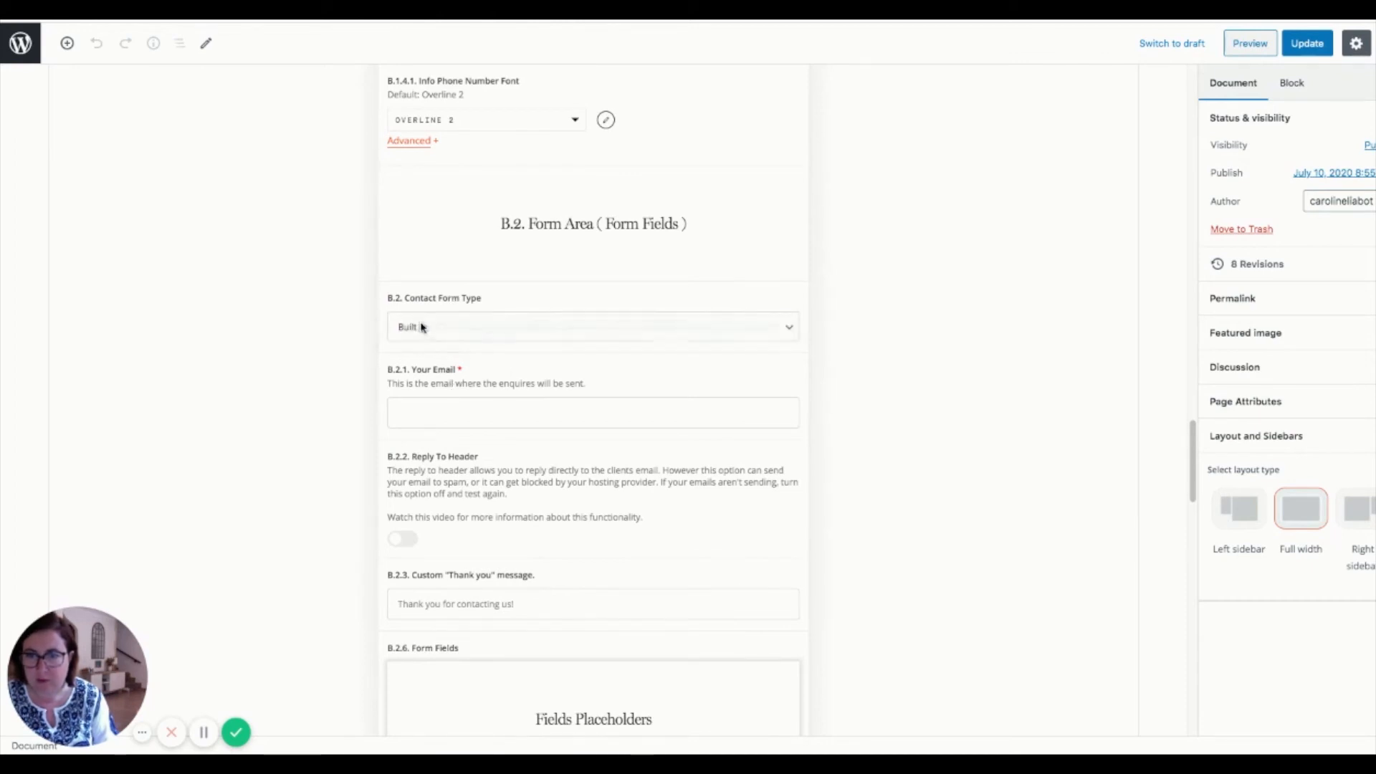
pyautogui.click(424, 412)
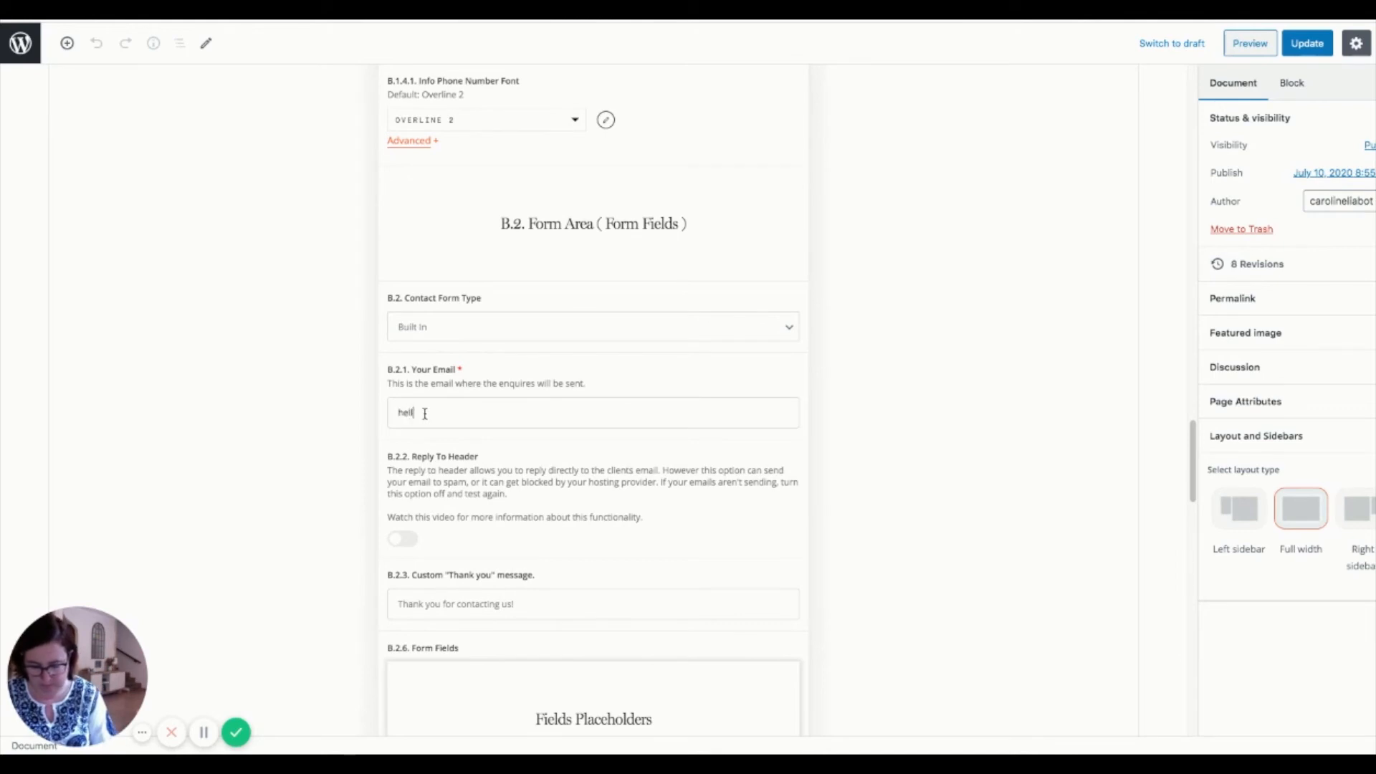
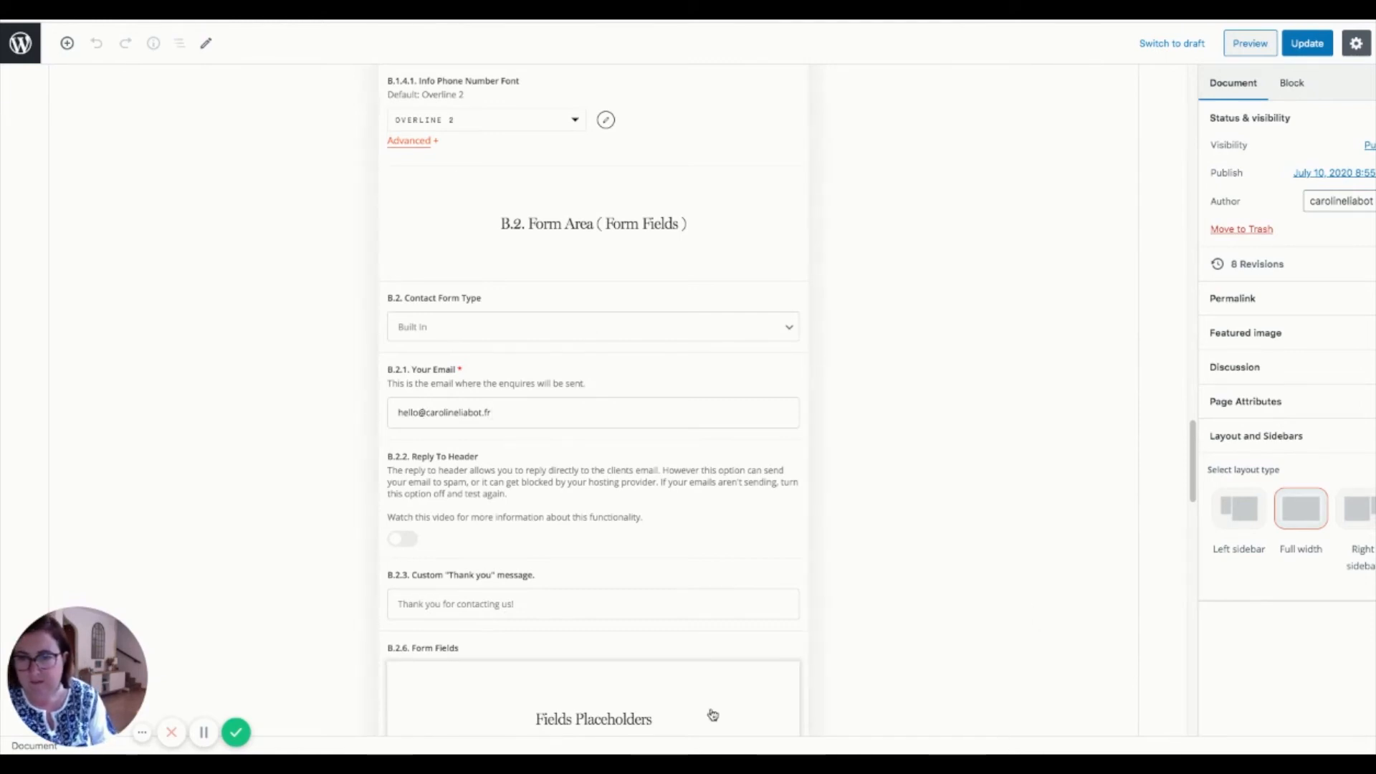
pyautogui.scroll(-2, 706, 709)
pyautogui.scroll(-4, 706, 702)
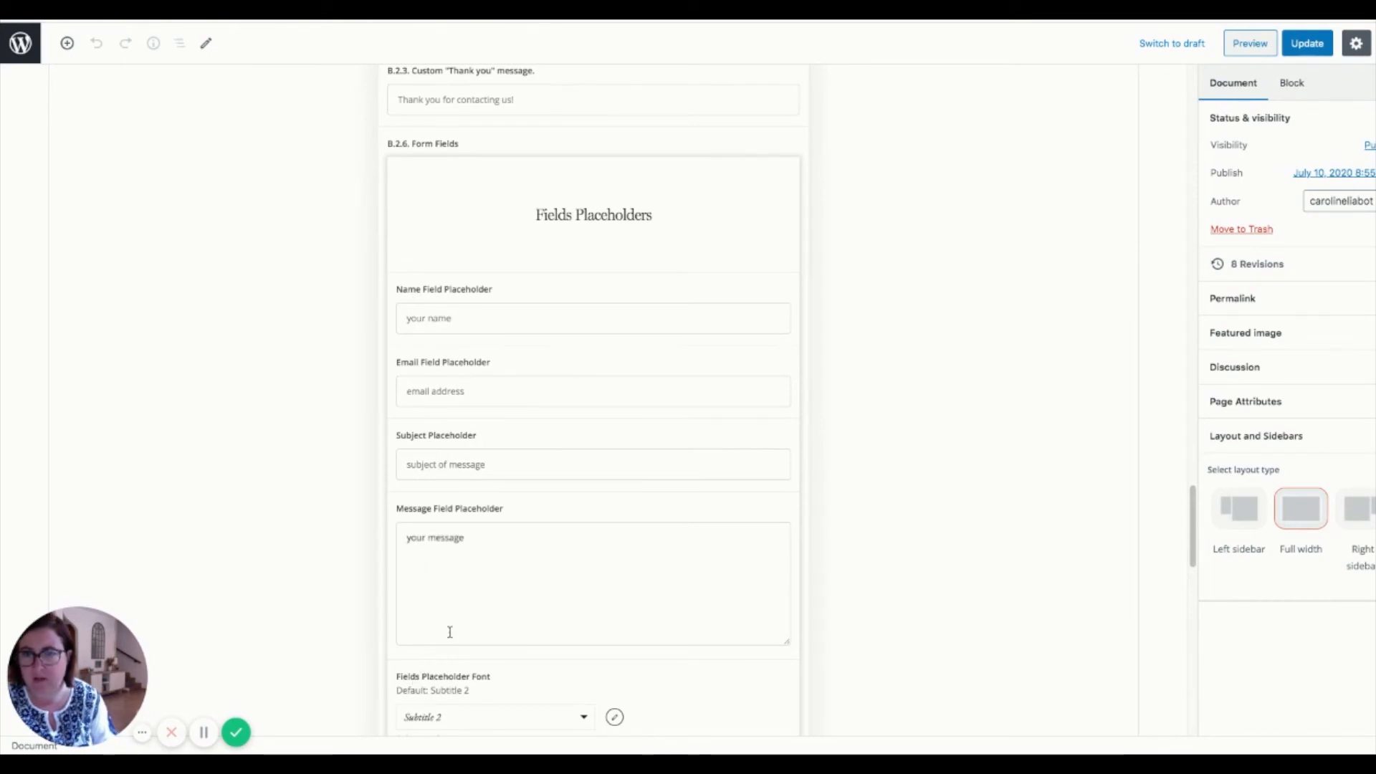
pyautogui.scroll(8, 449, 631)
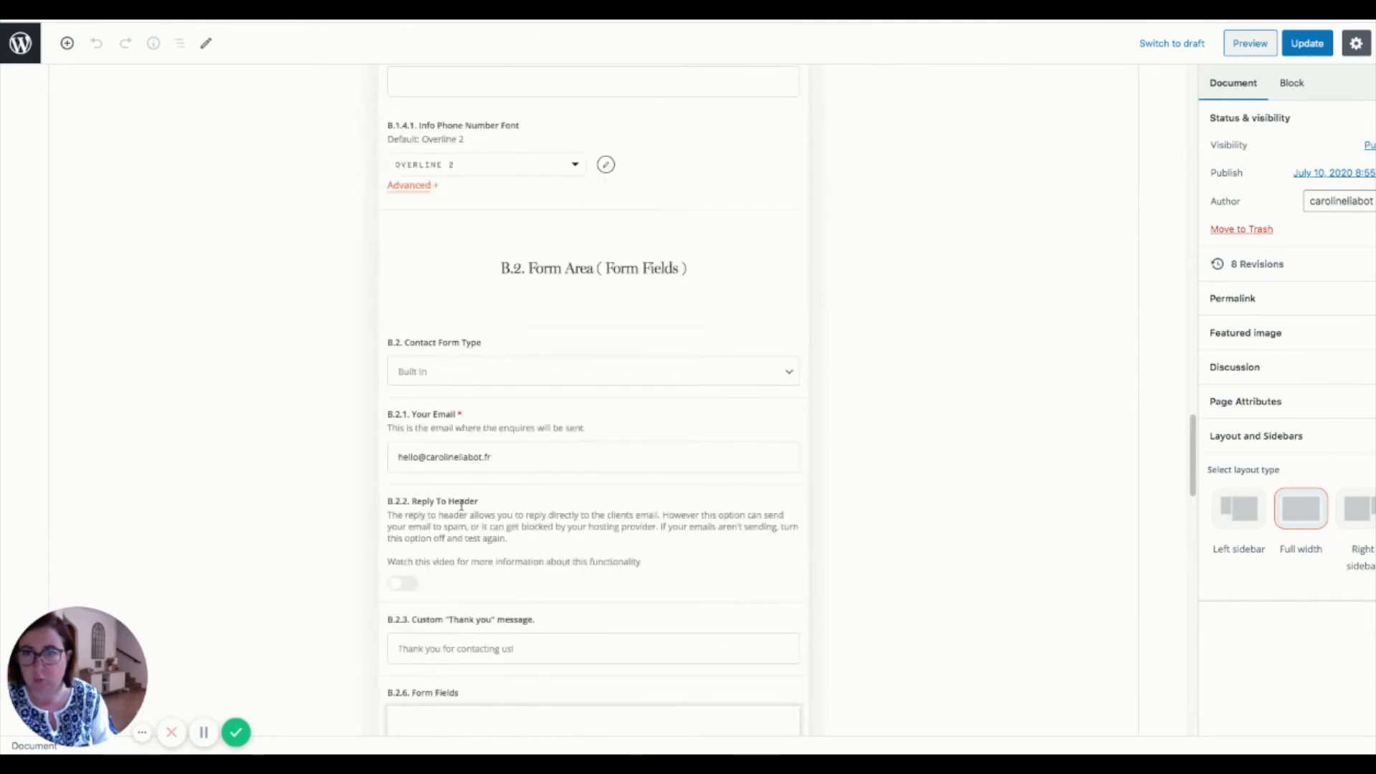
pyautogui.click(416, 373)
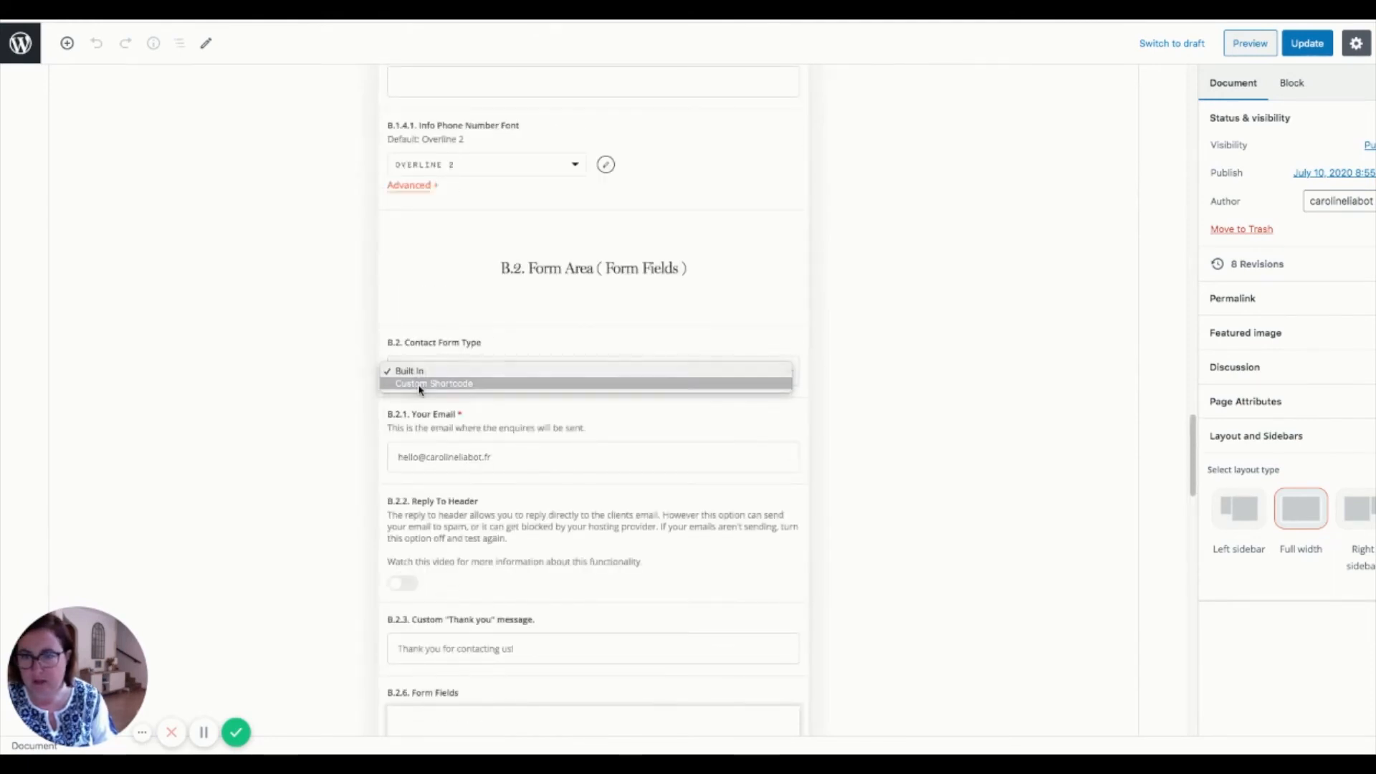
pyautogui.click(419, 385)
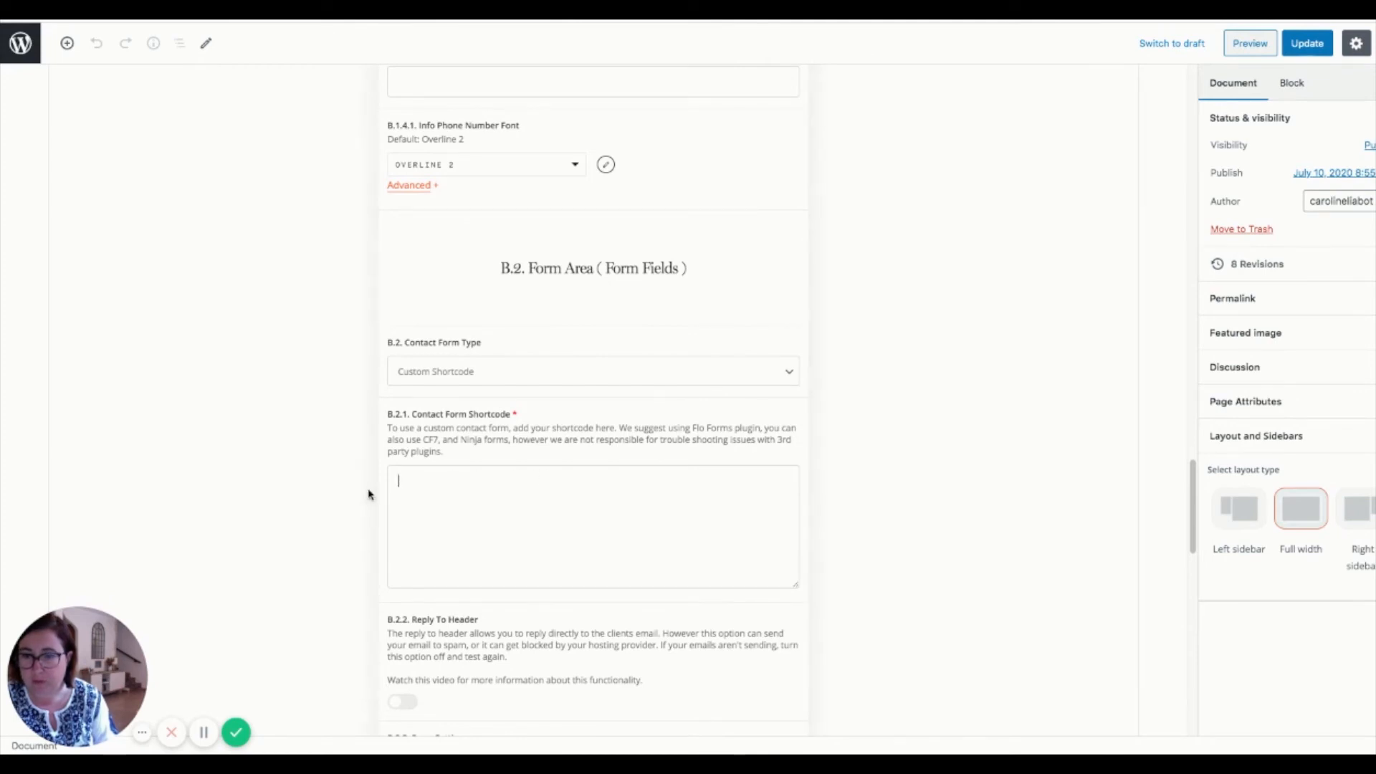
pyautogui.scroll(-1, 472, 508)
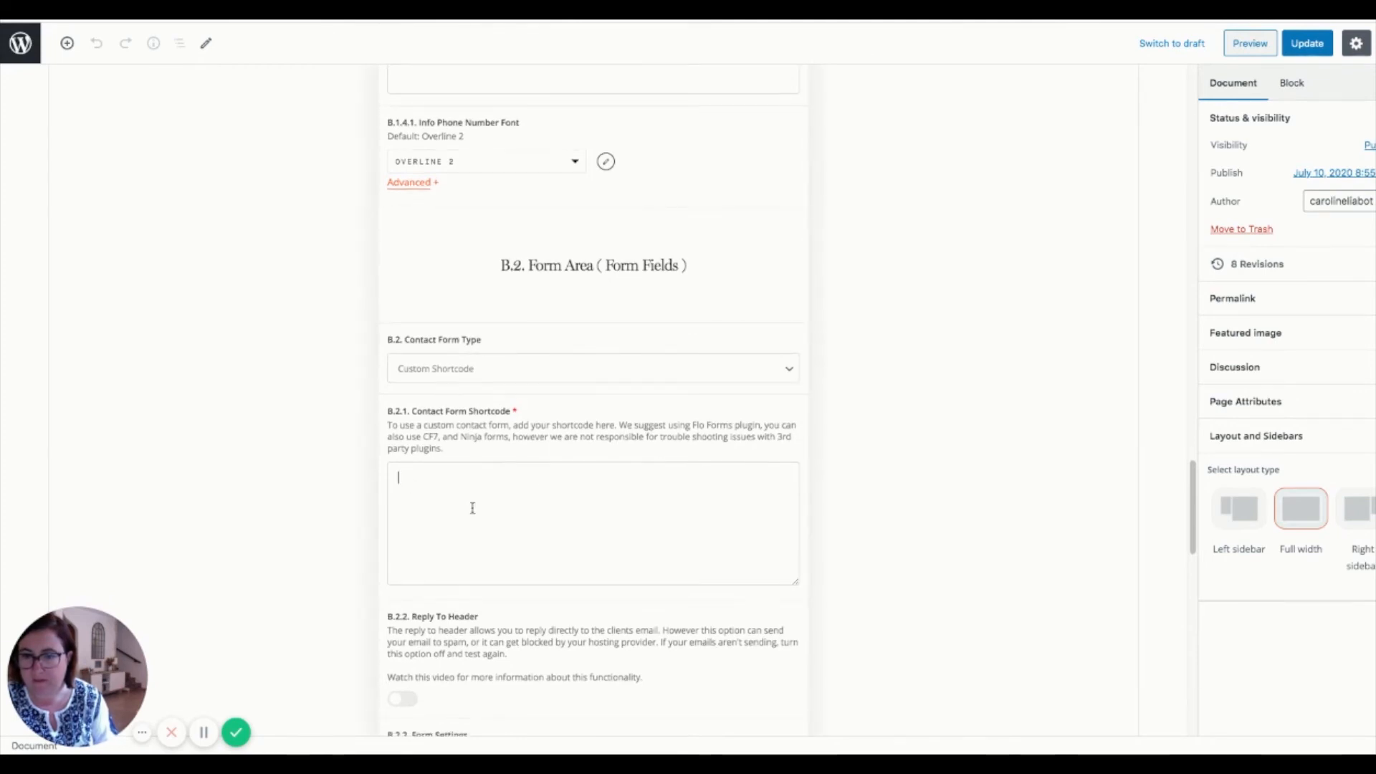
pyautogui.scroll(-2, 472, 508)
pyautogui.scroll(-4, 538, 445)
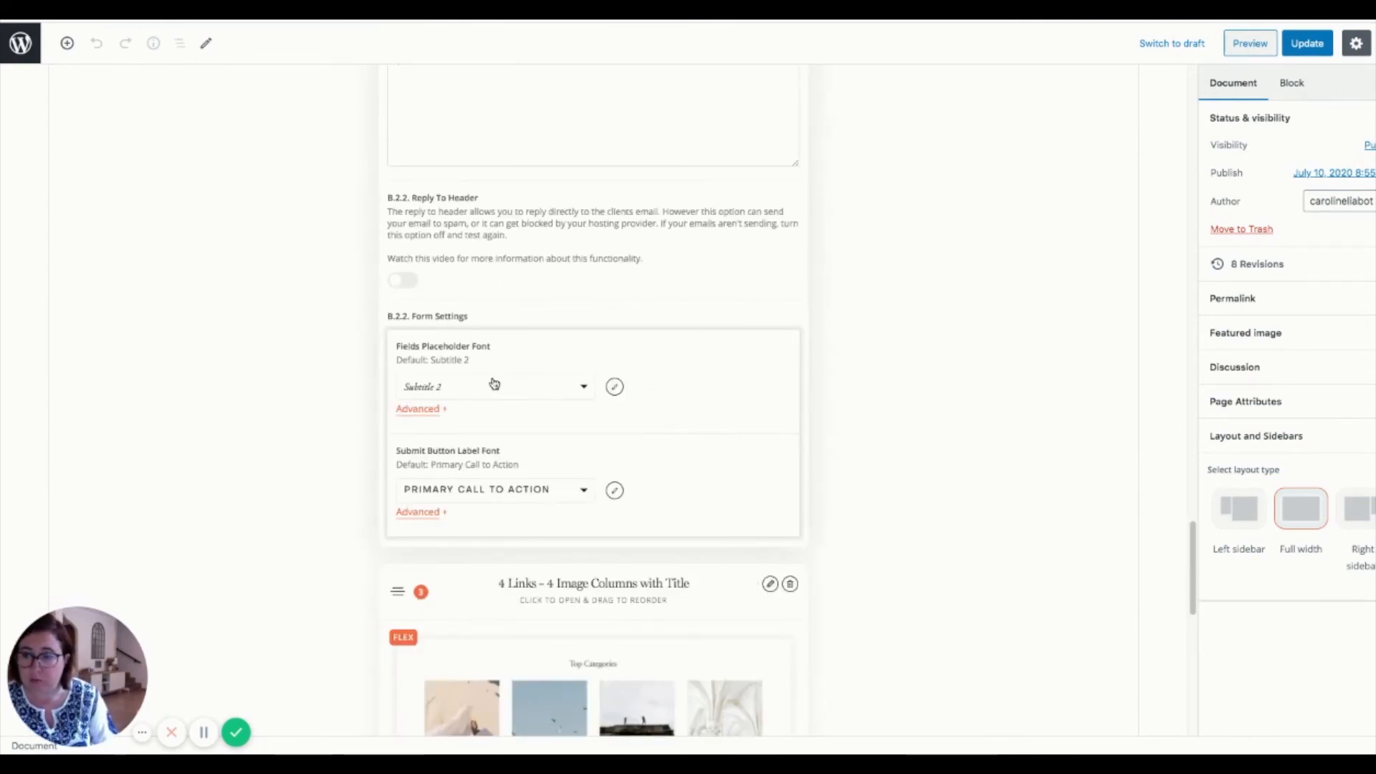
pyautogui.scroll(4, 493, 384)
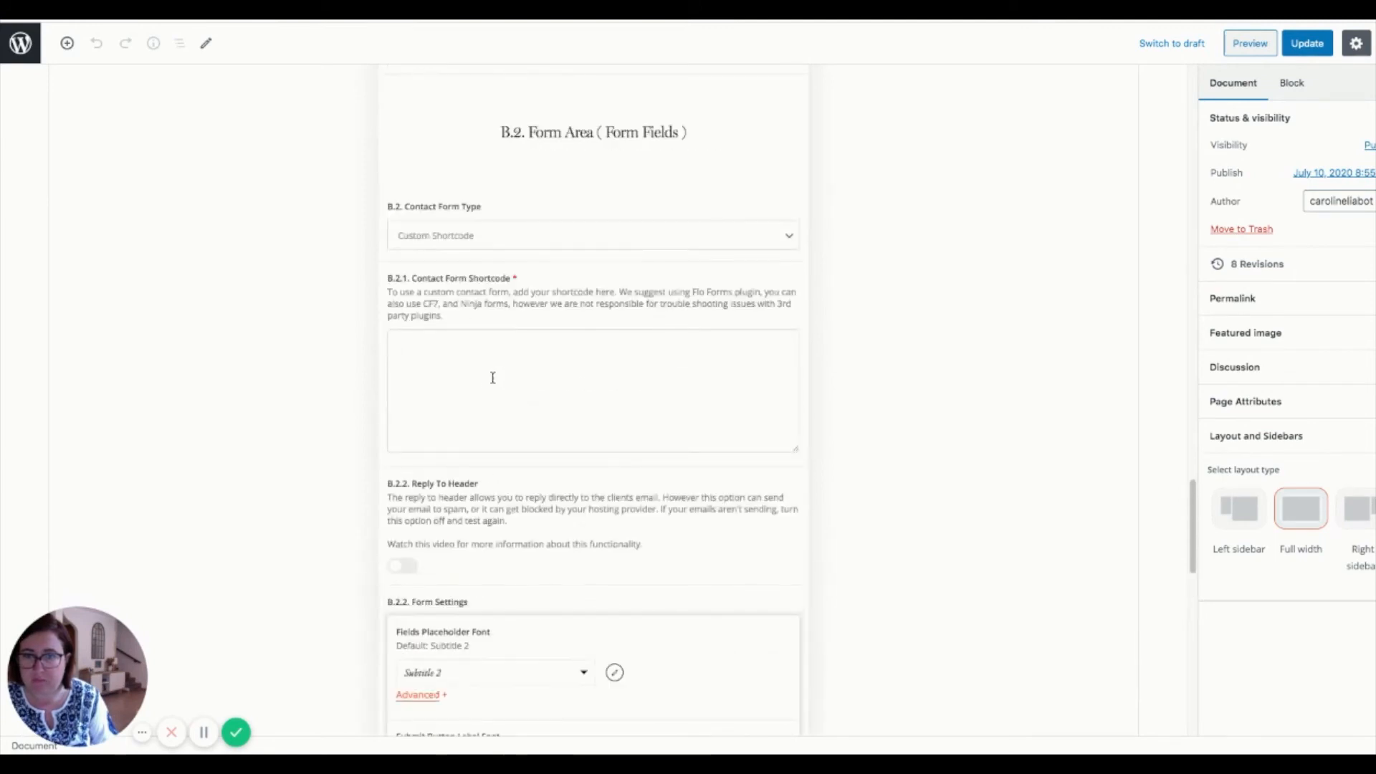
pyautogui.scroll(3, 531, 384)
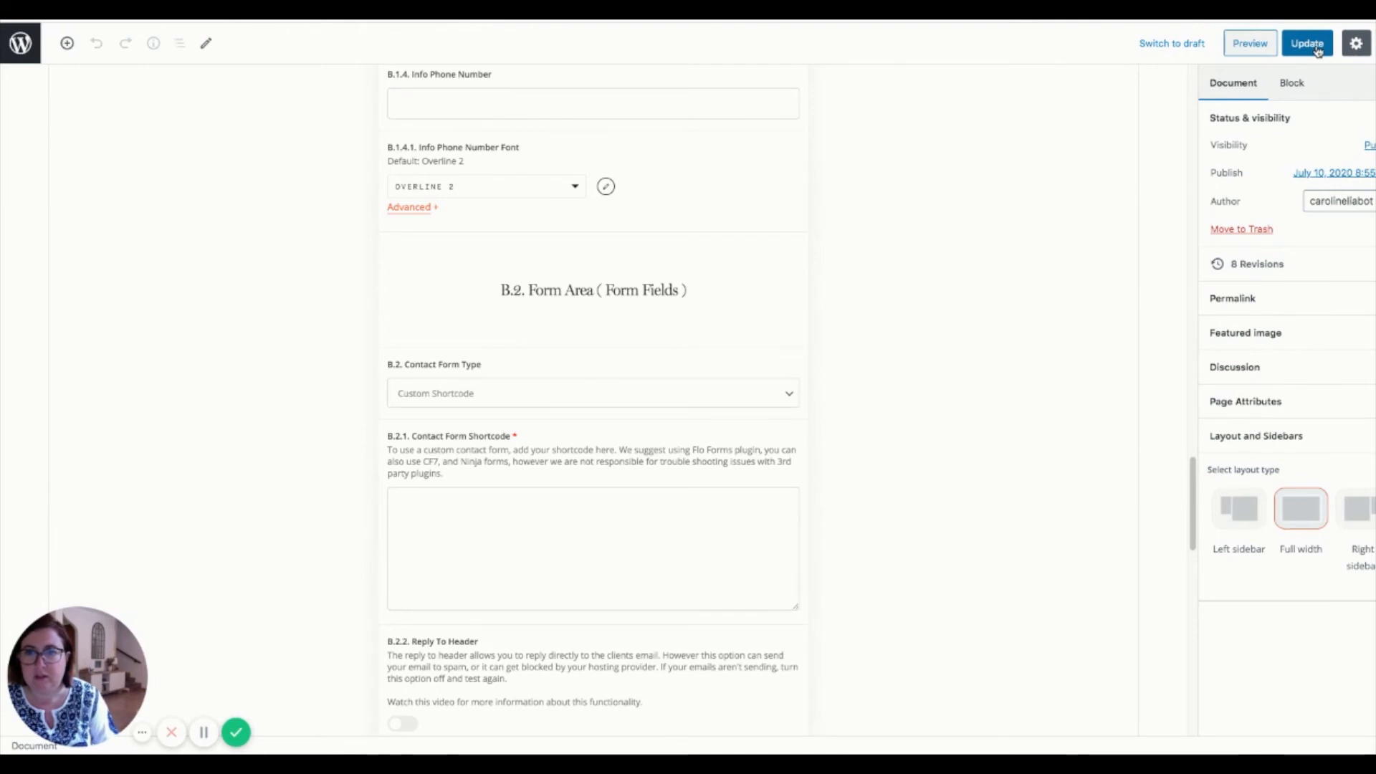
pyautogui.click(483, 398)
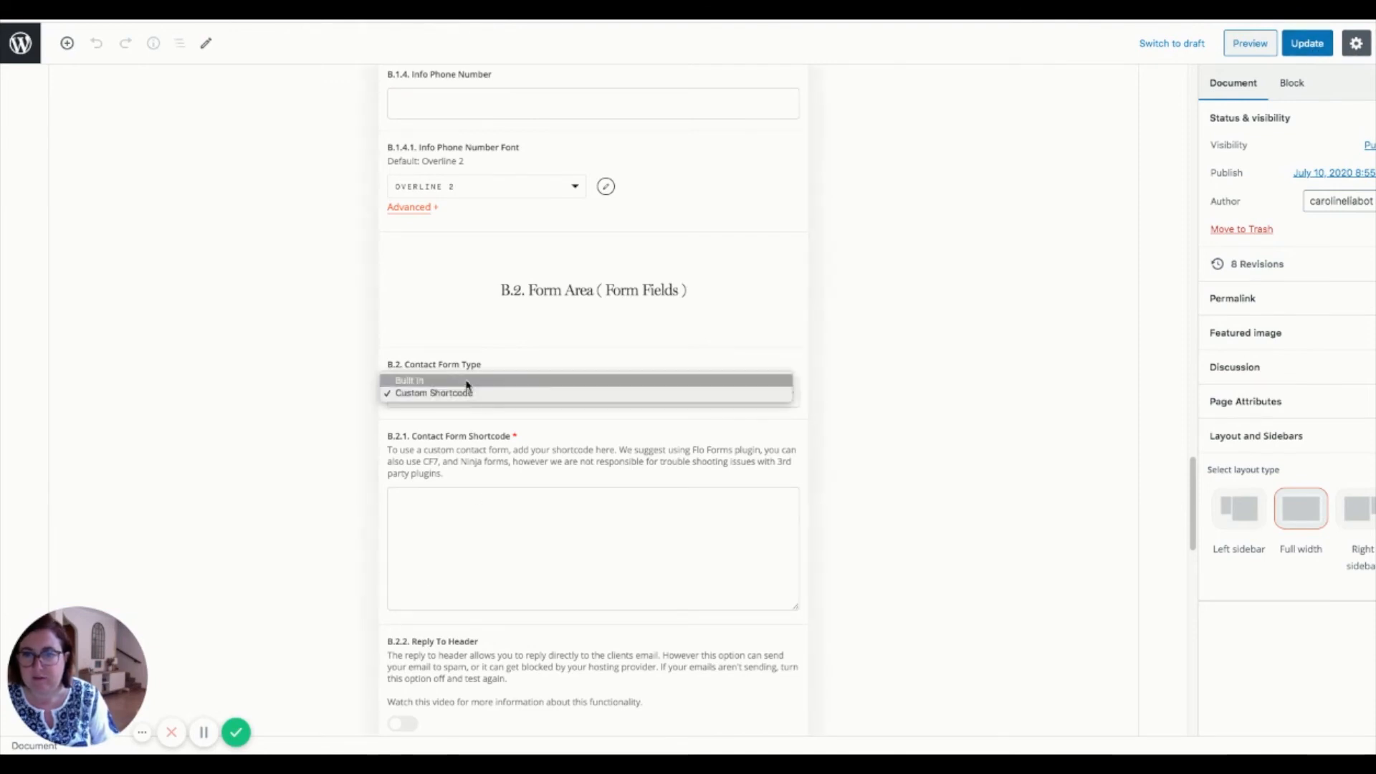
pyautogui.click(467, 381)
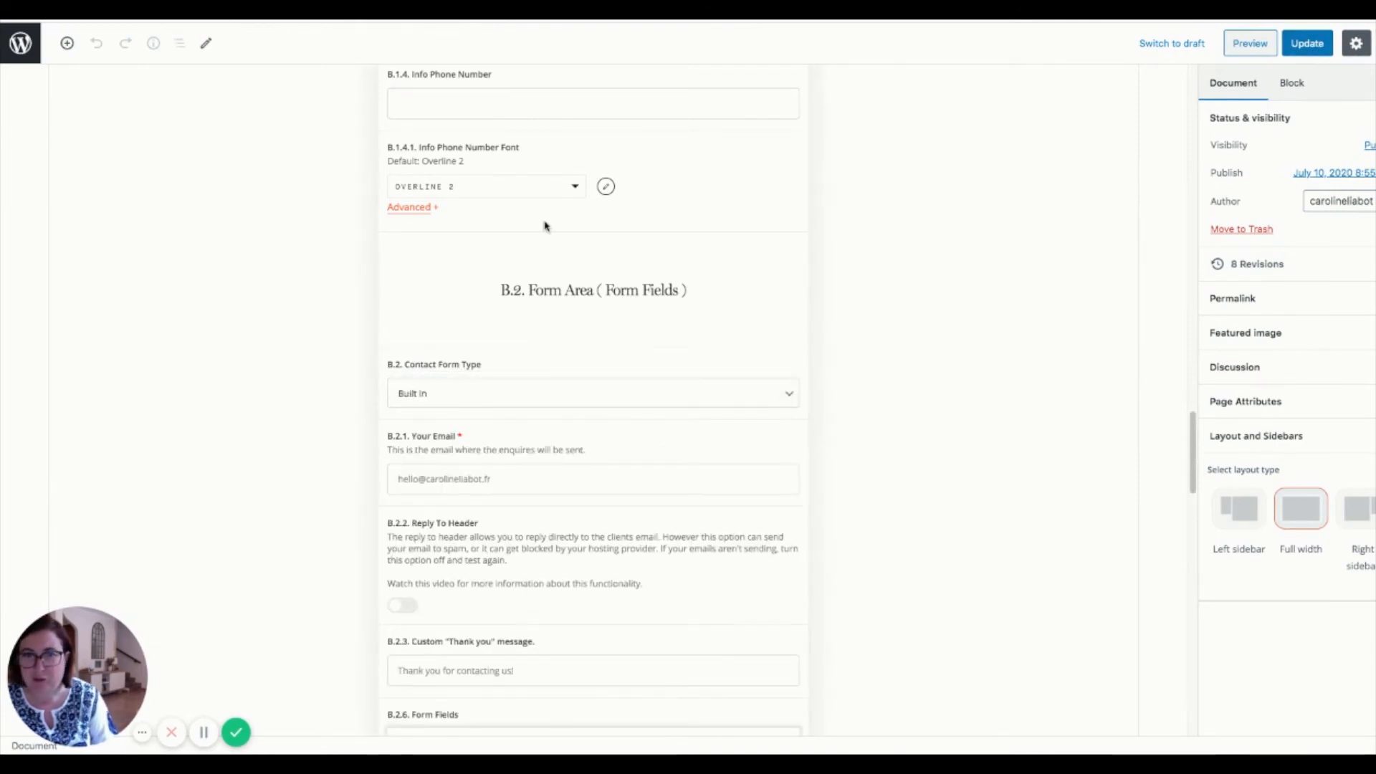
# - Scroll through the live Contact page's header, contact details and contact form band
pyautogui.scroll(10, 781, 366)
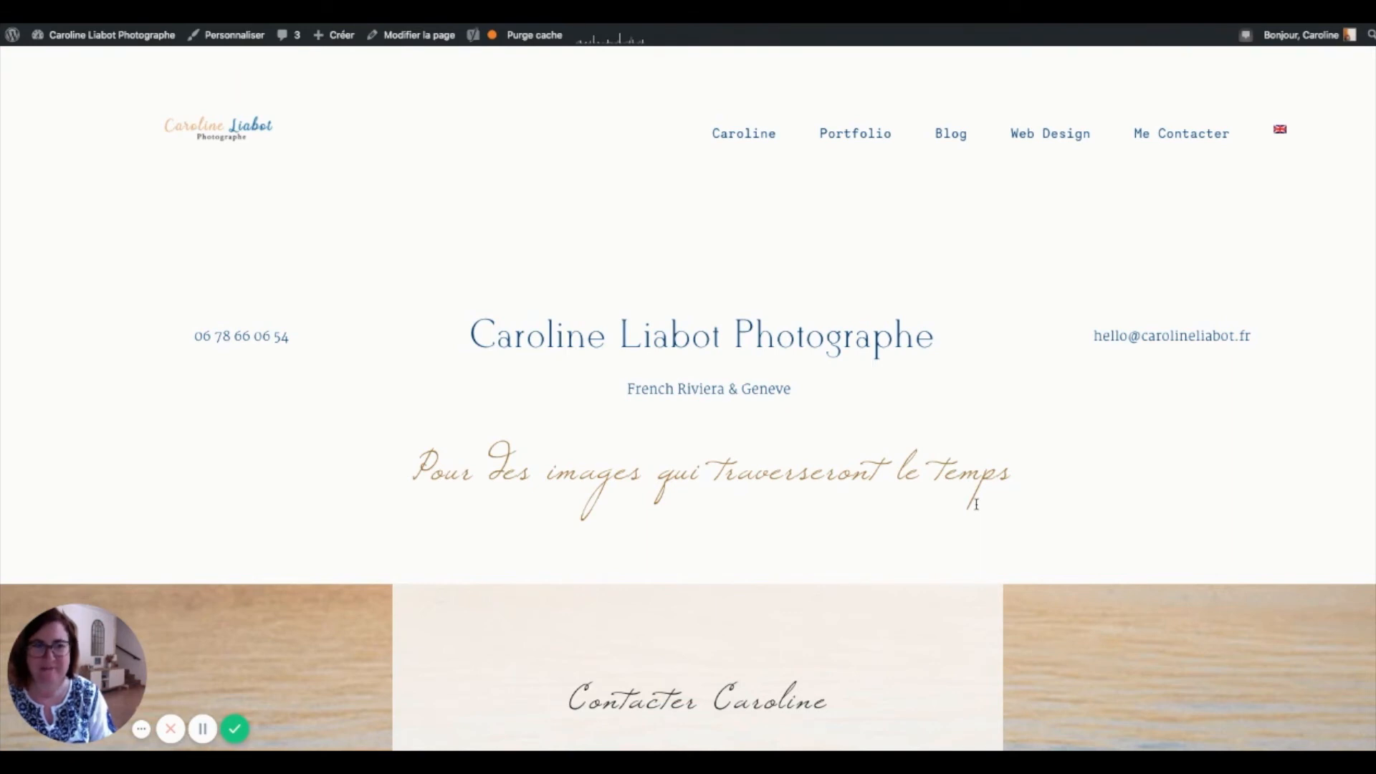
pyautogui.scroll(-2, 988, 411)
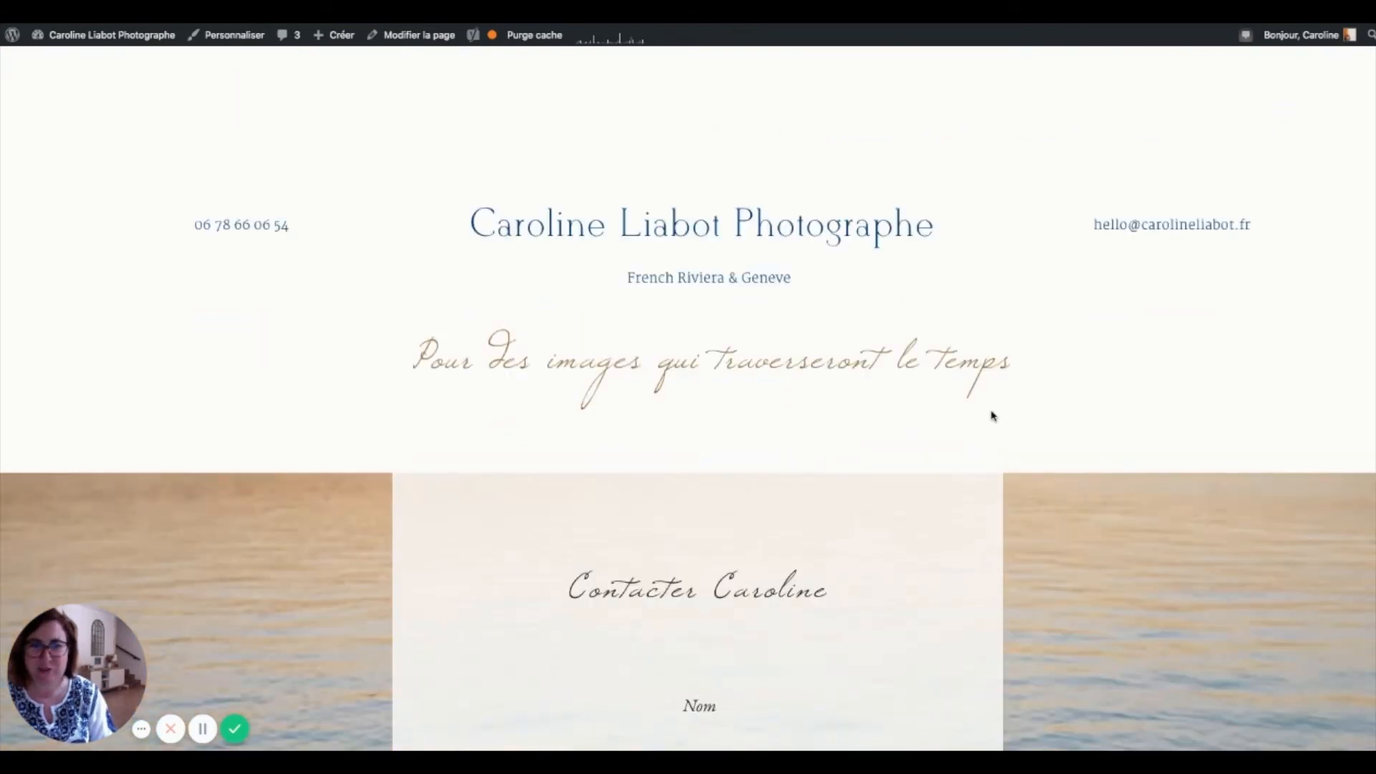
pyautogui.scroll(2, 991, 416)
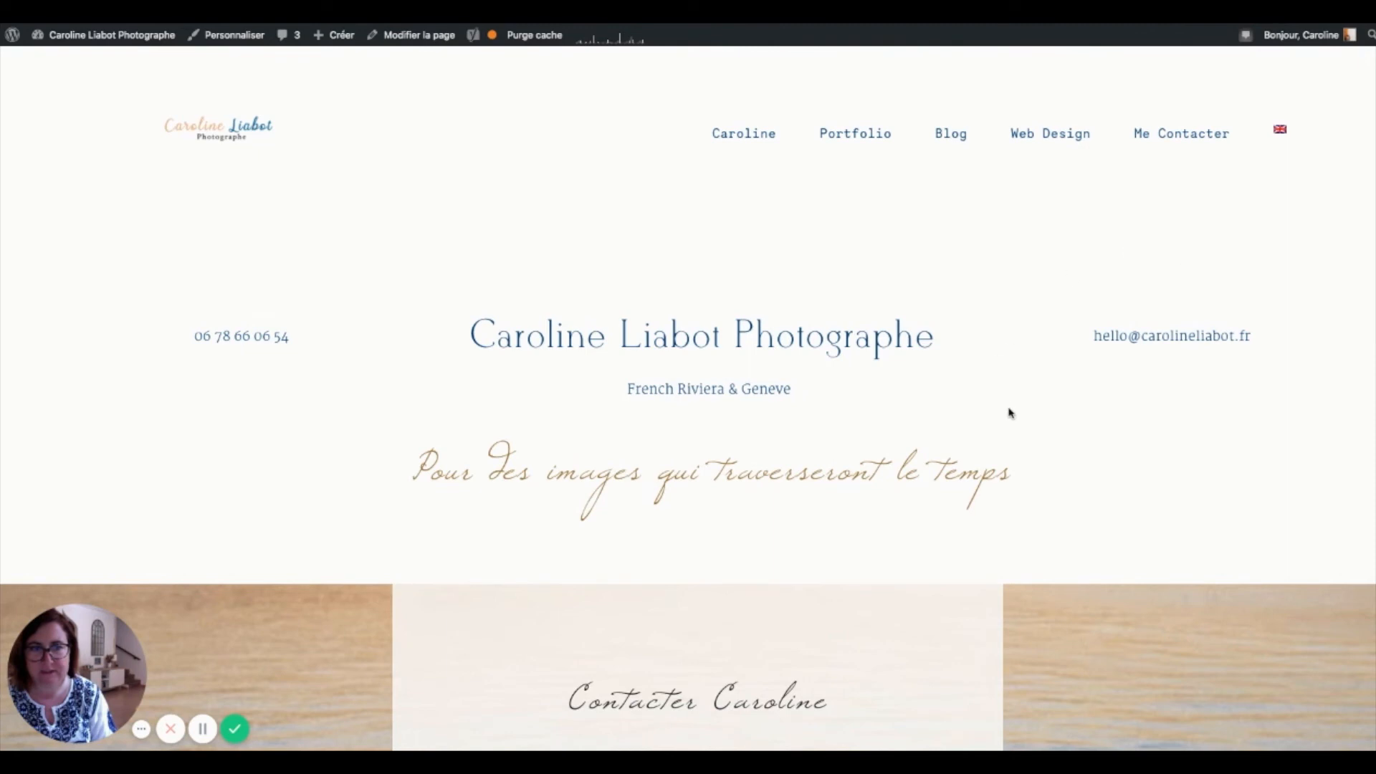
pyautogui.scroll(-1, 810, 638)
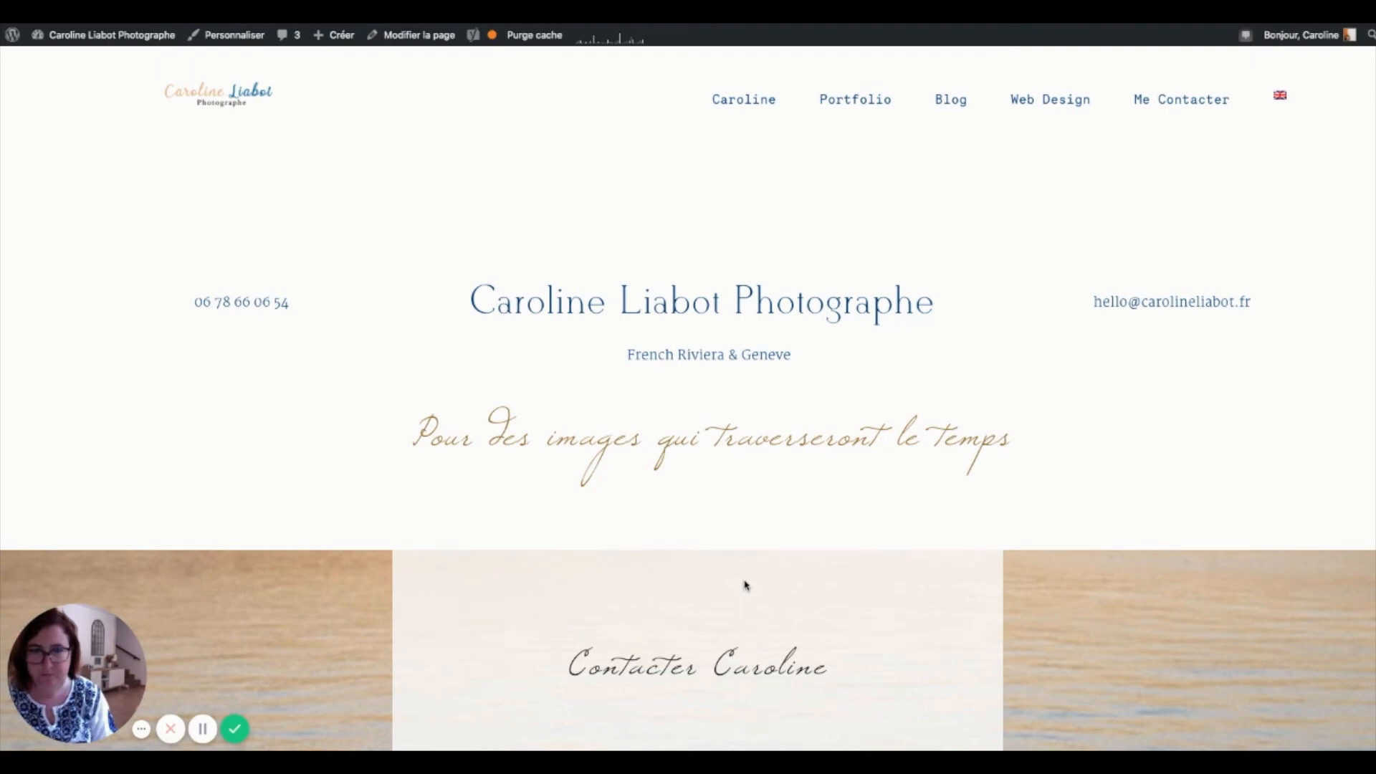
pyautogui.scroll(-1, 745, 585)
pyautogui.scroll(-5, 745, 586)
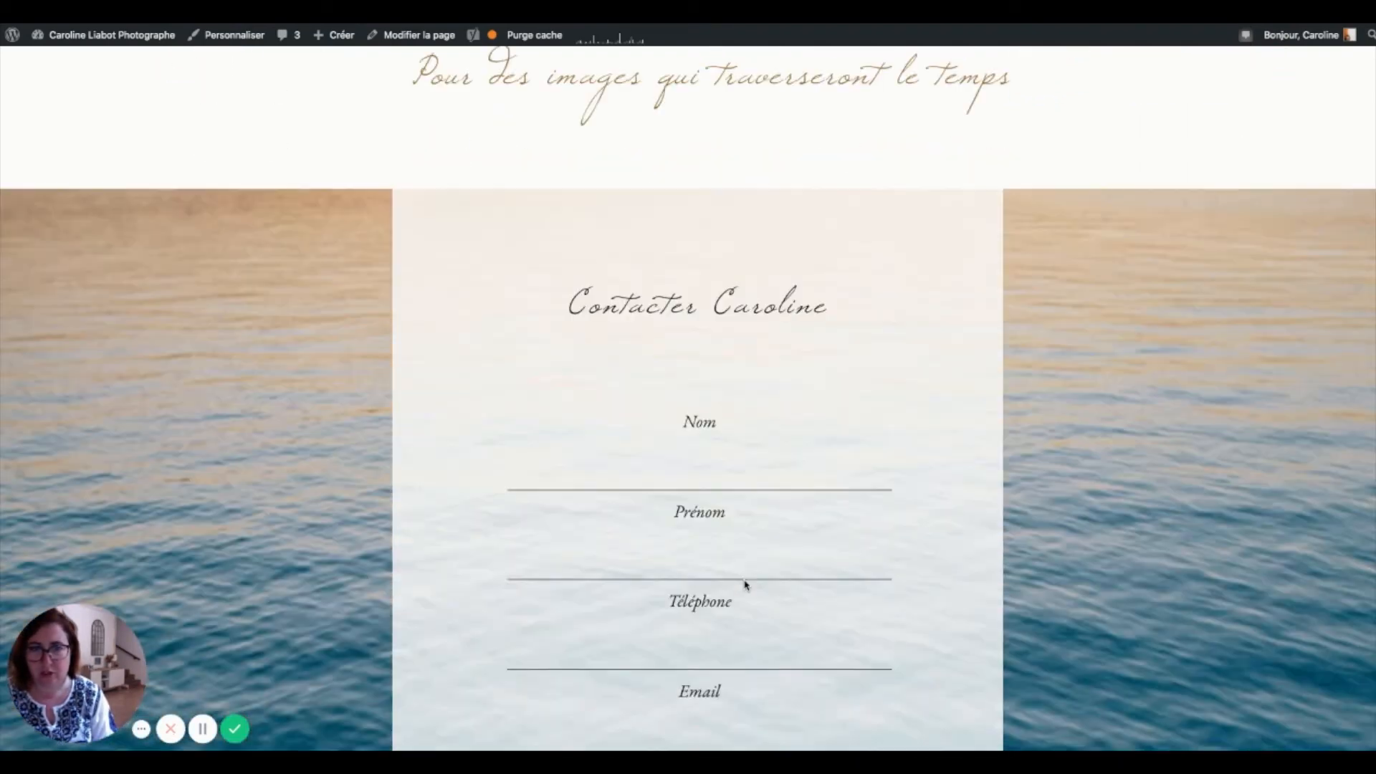
pyautogui.scroll(-2, 745, 586)
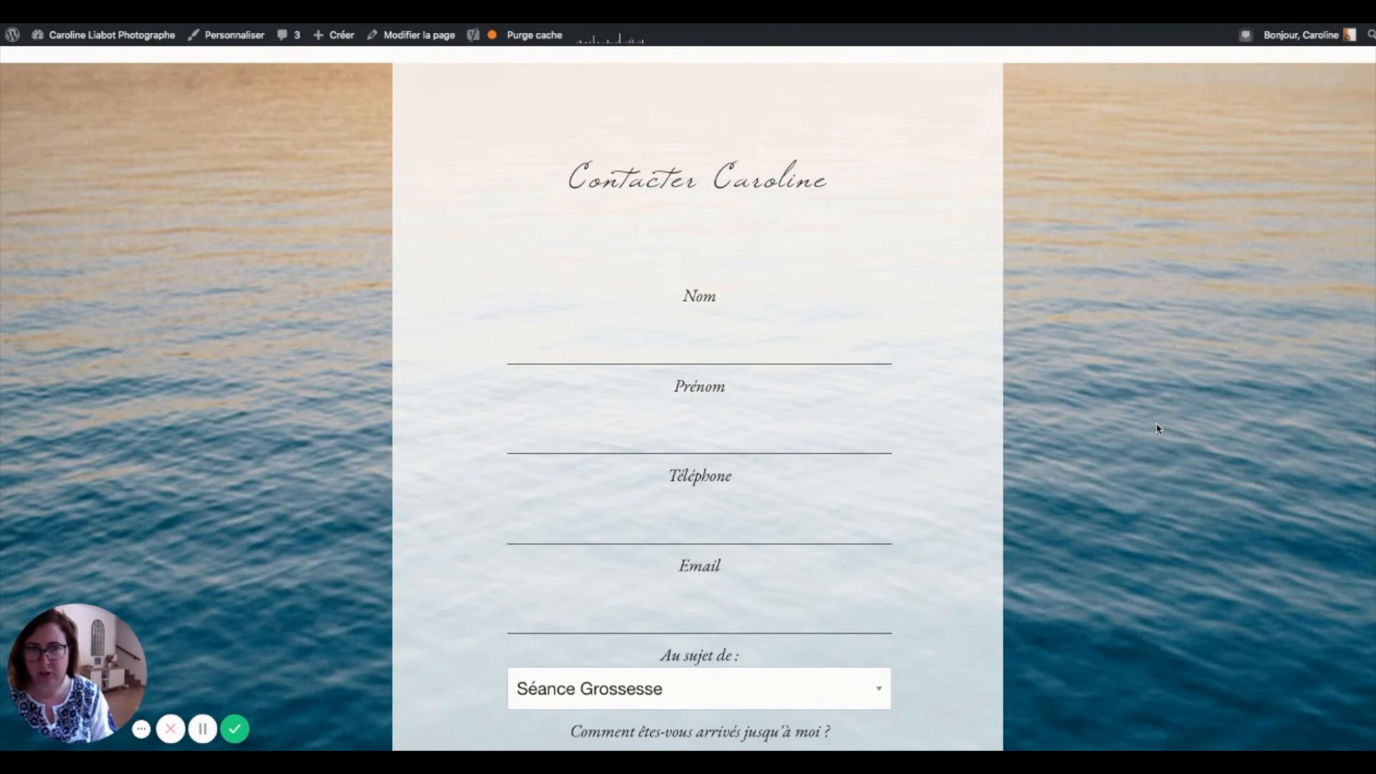
pyautogui.scroll(10, 1157, 429)
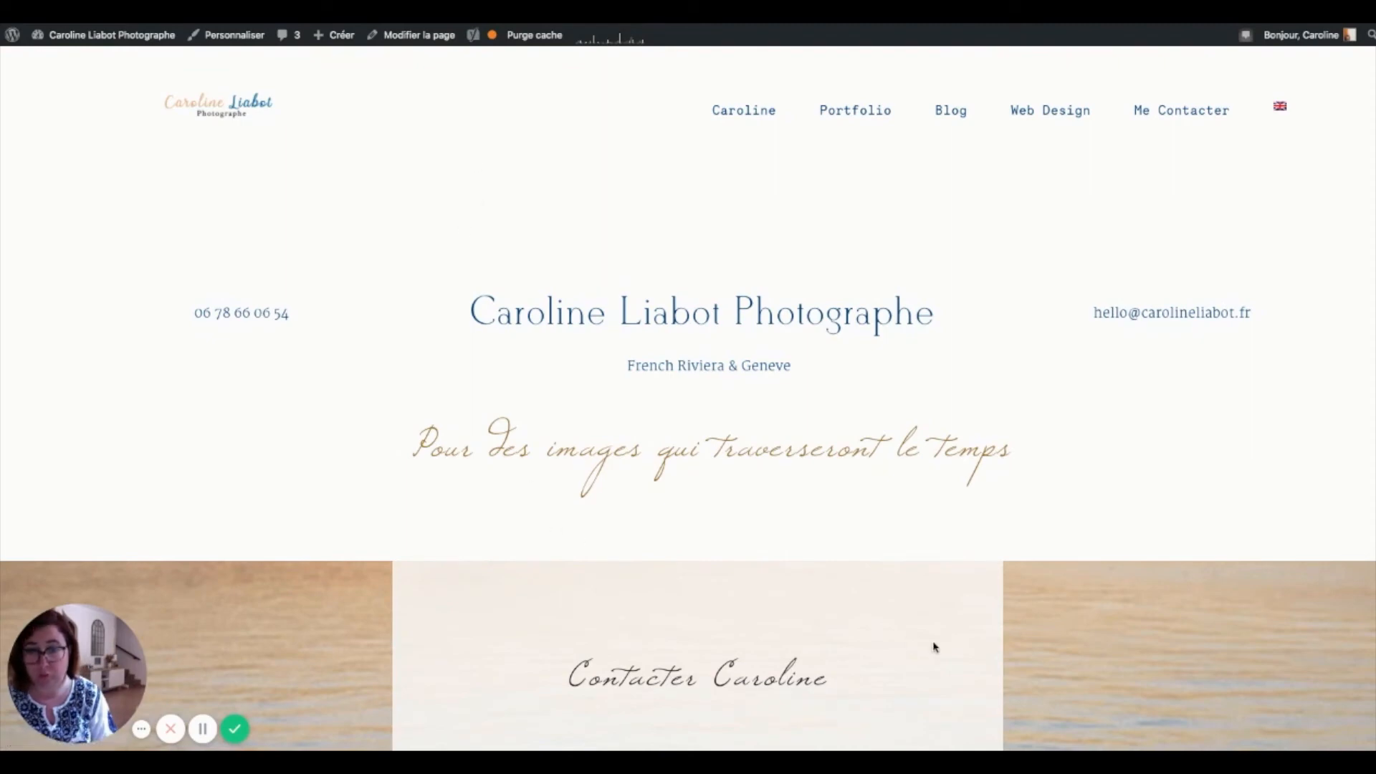
pyautogui.scroll(-10, 934, 647)
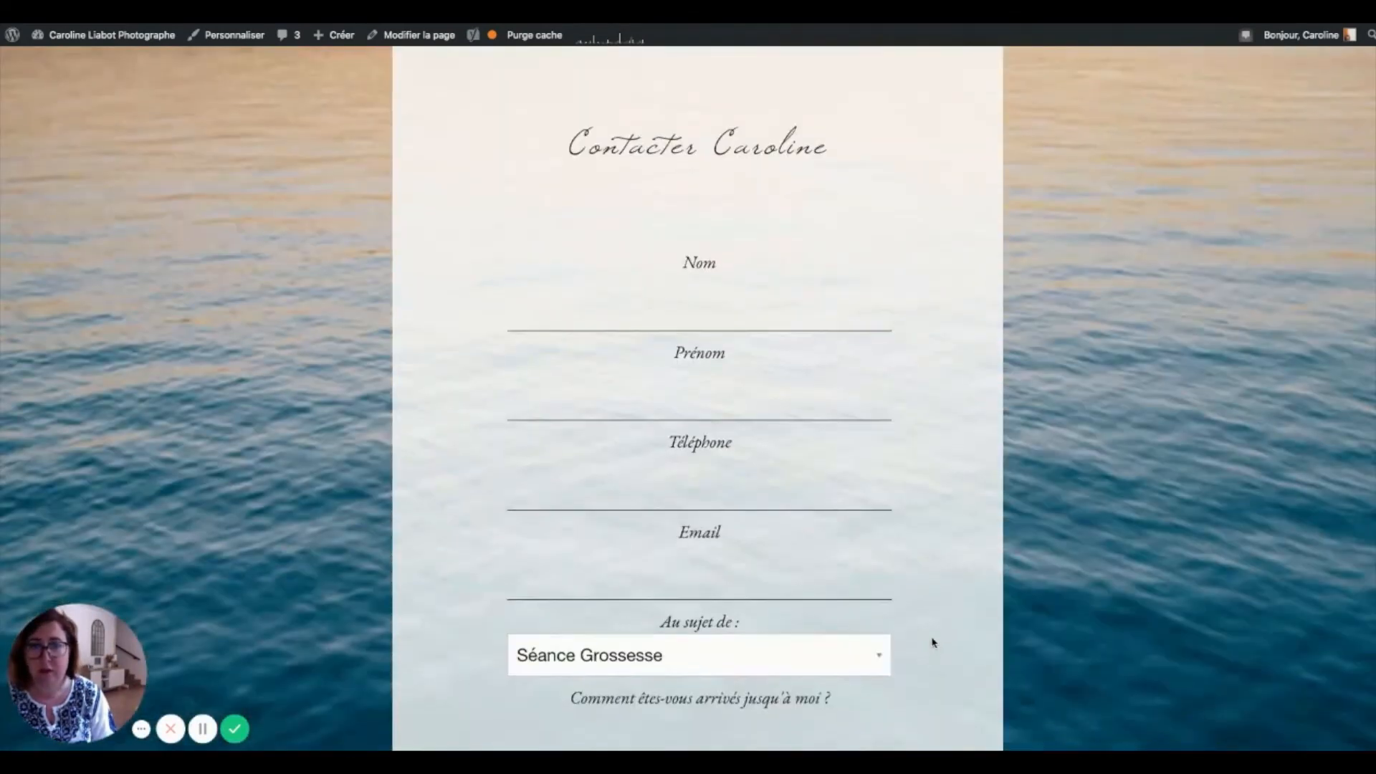
pyautogui.scroll(-1, 853, 495)
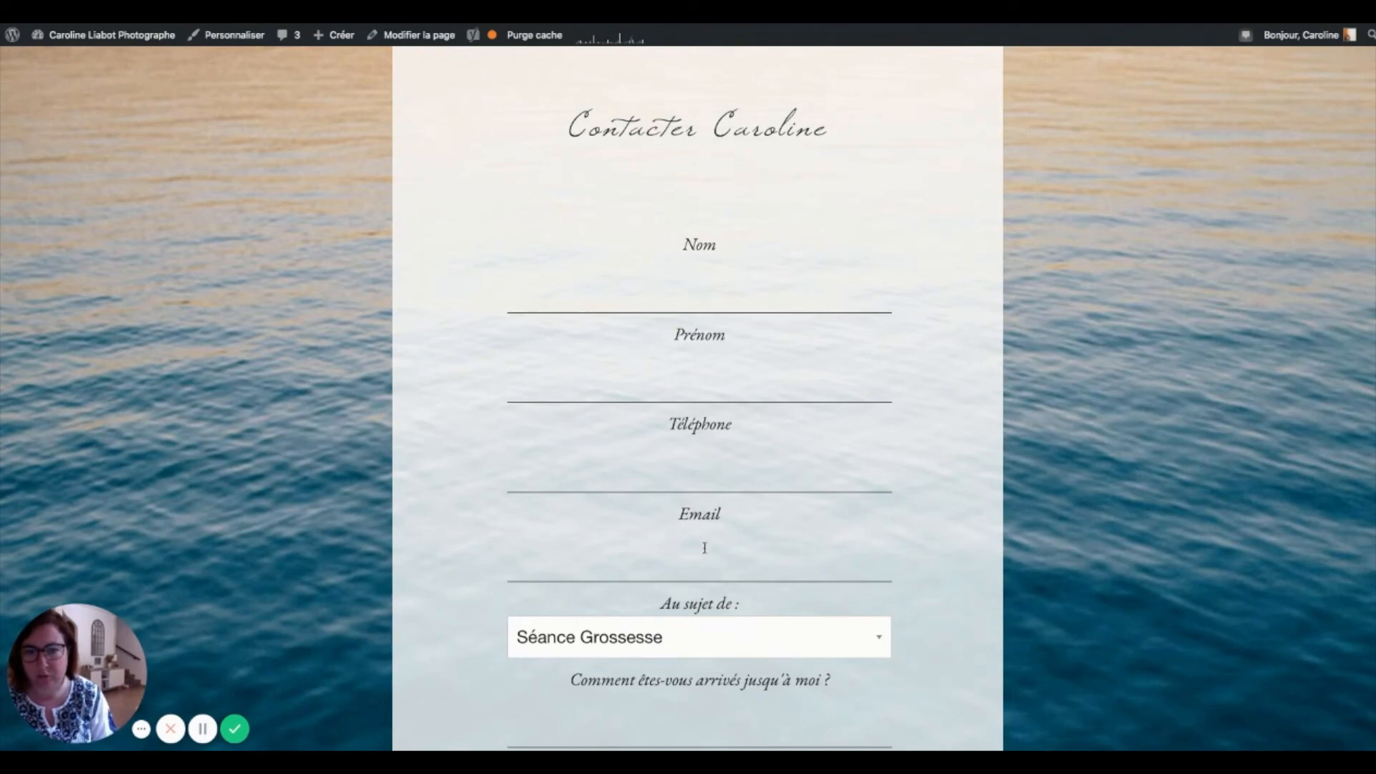
pyautogui.scroll(-5, 703, 551)
pyautogui.click(660, 289)
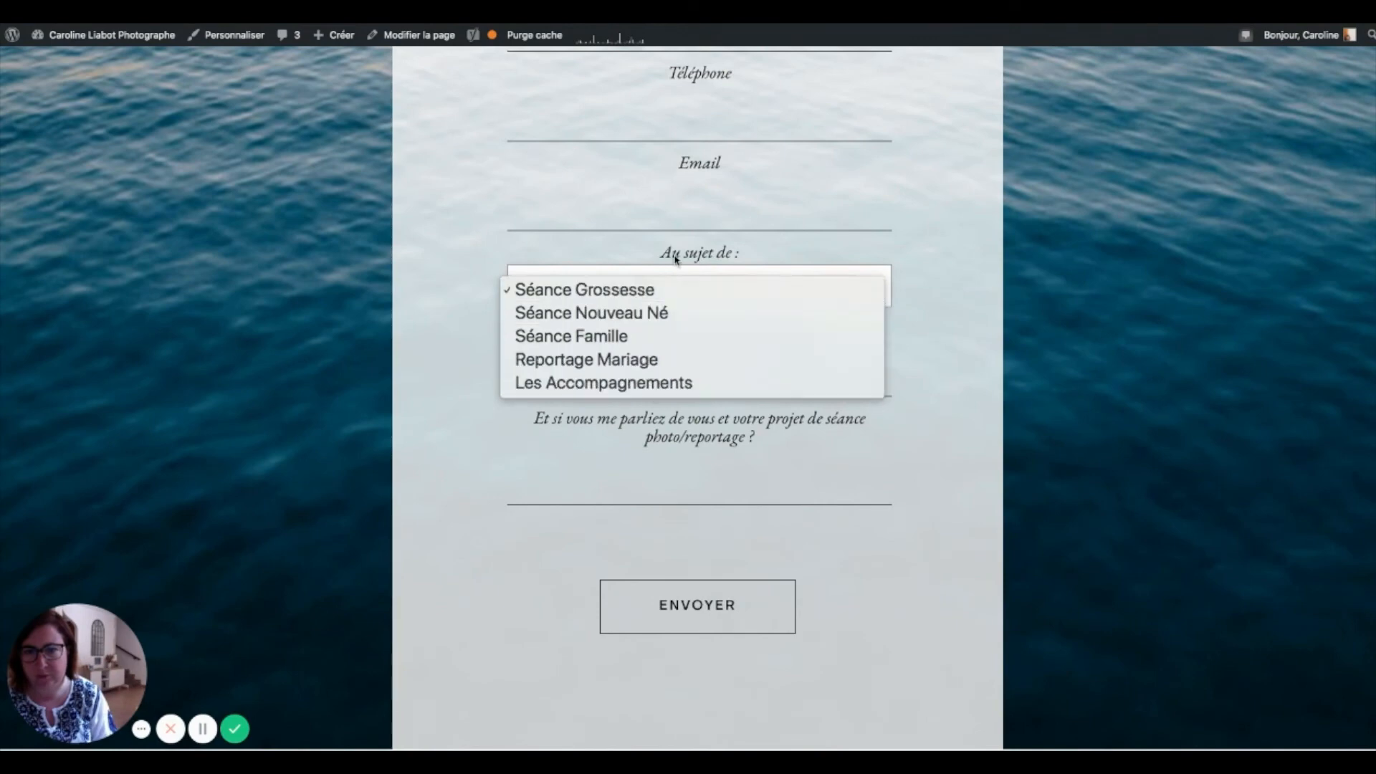
pyautogui.click(675, 267)
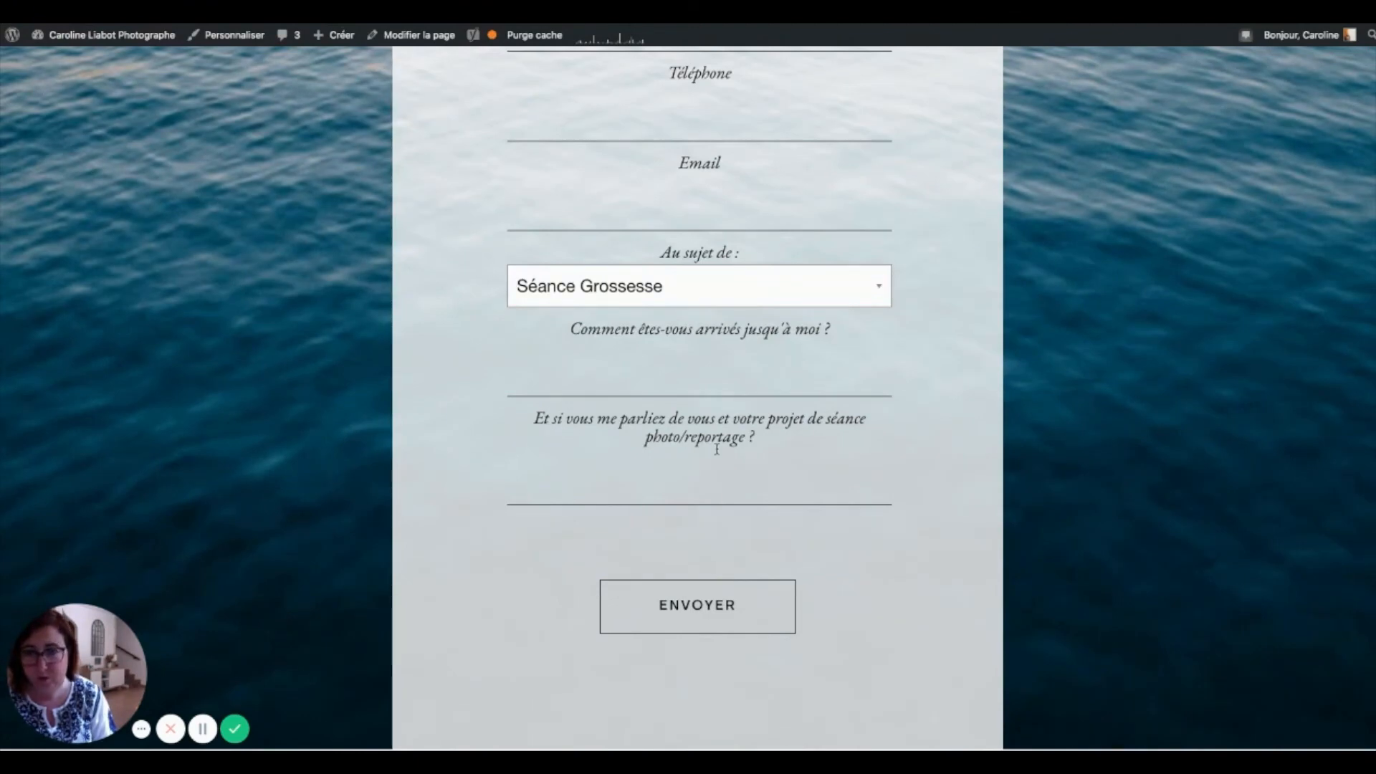
pyautogui.scroll(-1, 717, 449)
pyautogui.scroll(-3, 716, 449)
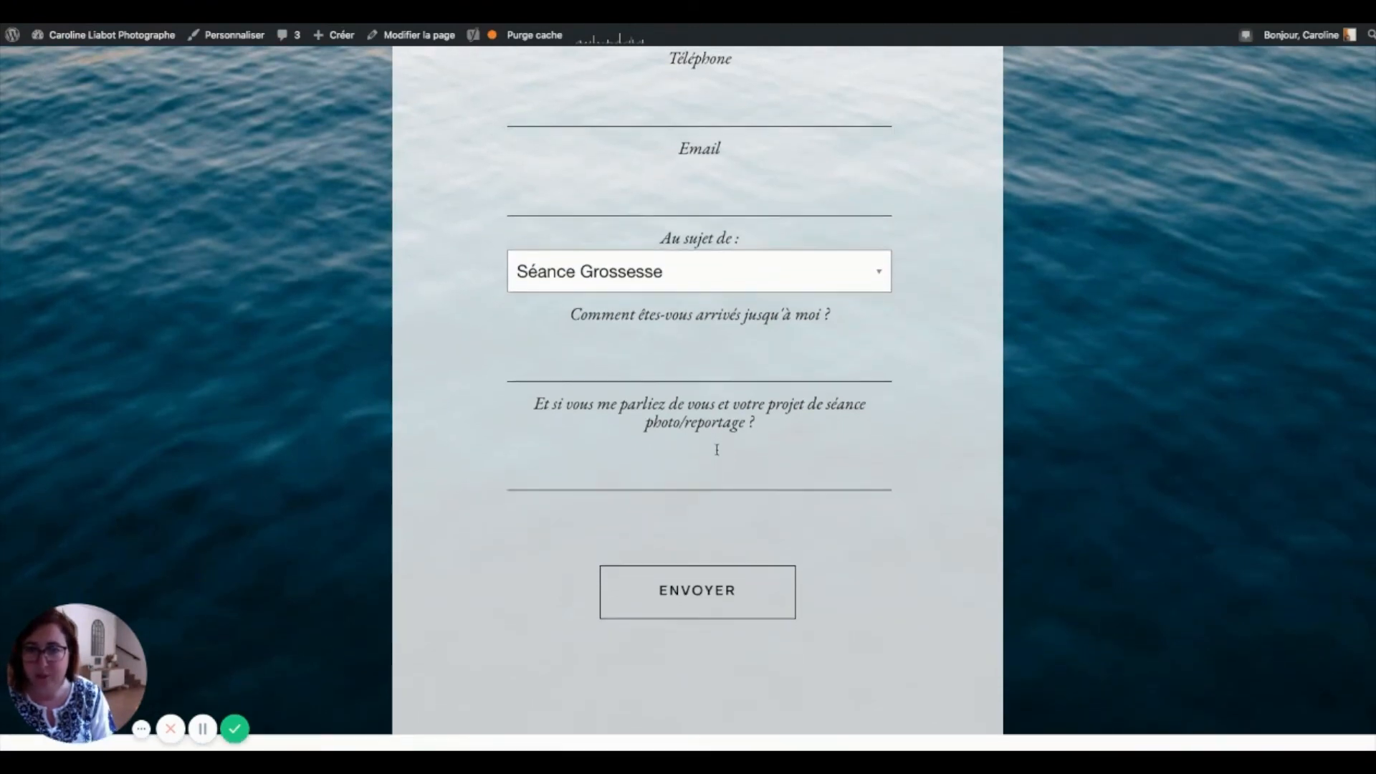
pyautogui.scroll(-10, 716, 450)
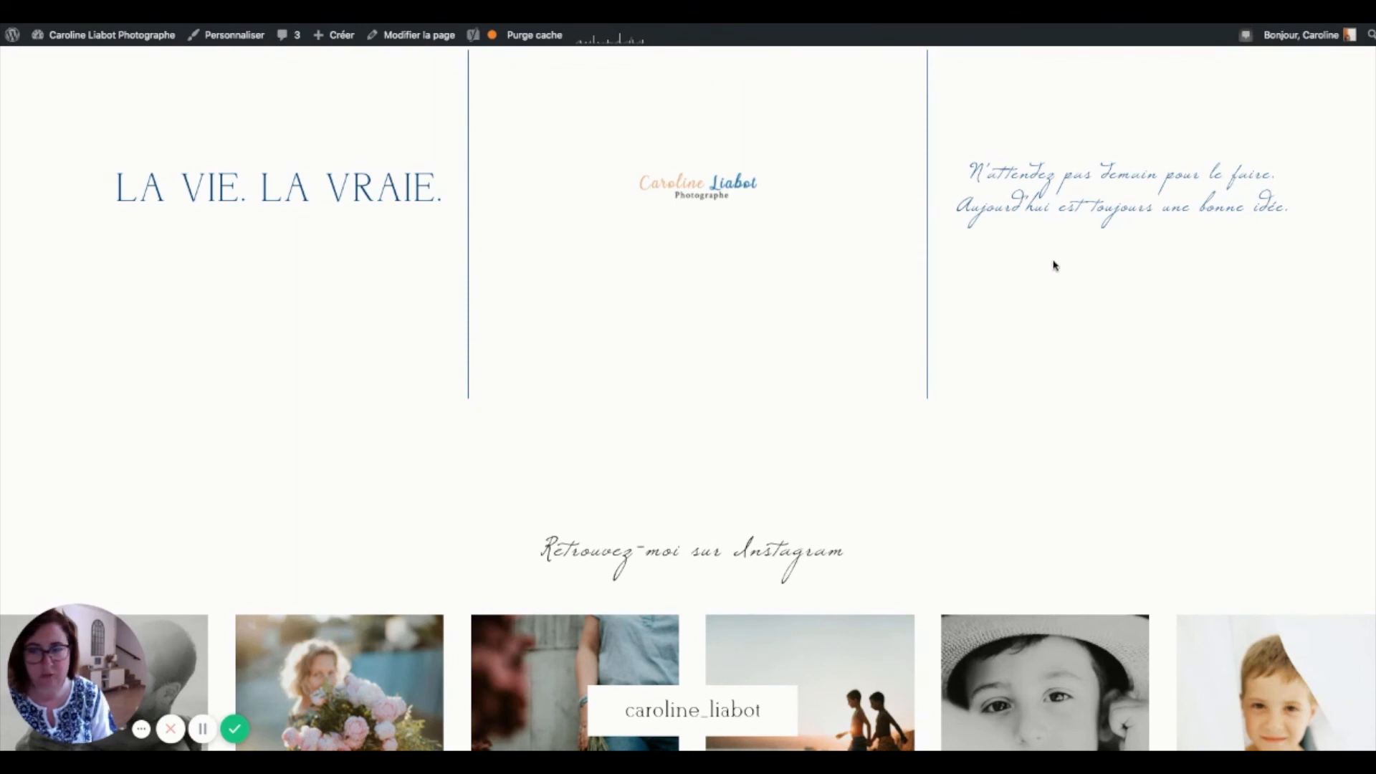
# - Scroll the live contact page back up to its top
pyautogui.scroll(1, 1053, 265)
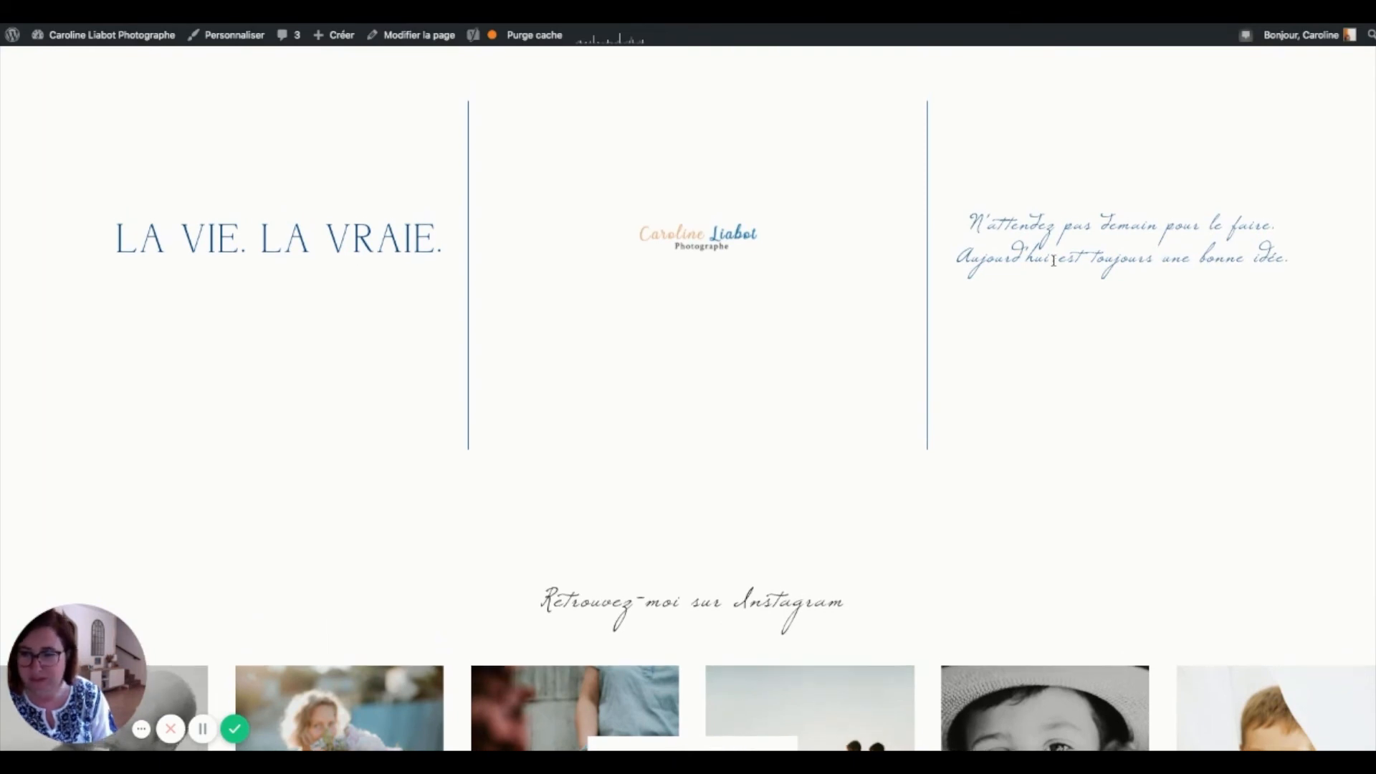
pyautogui.scroll(1, 1053, 260)
pyautogui.scroll(-3, 1054, 260)
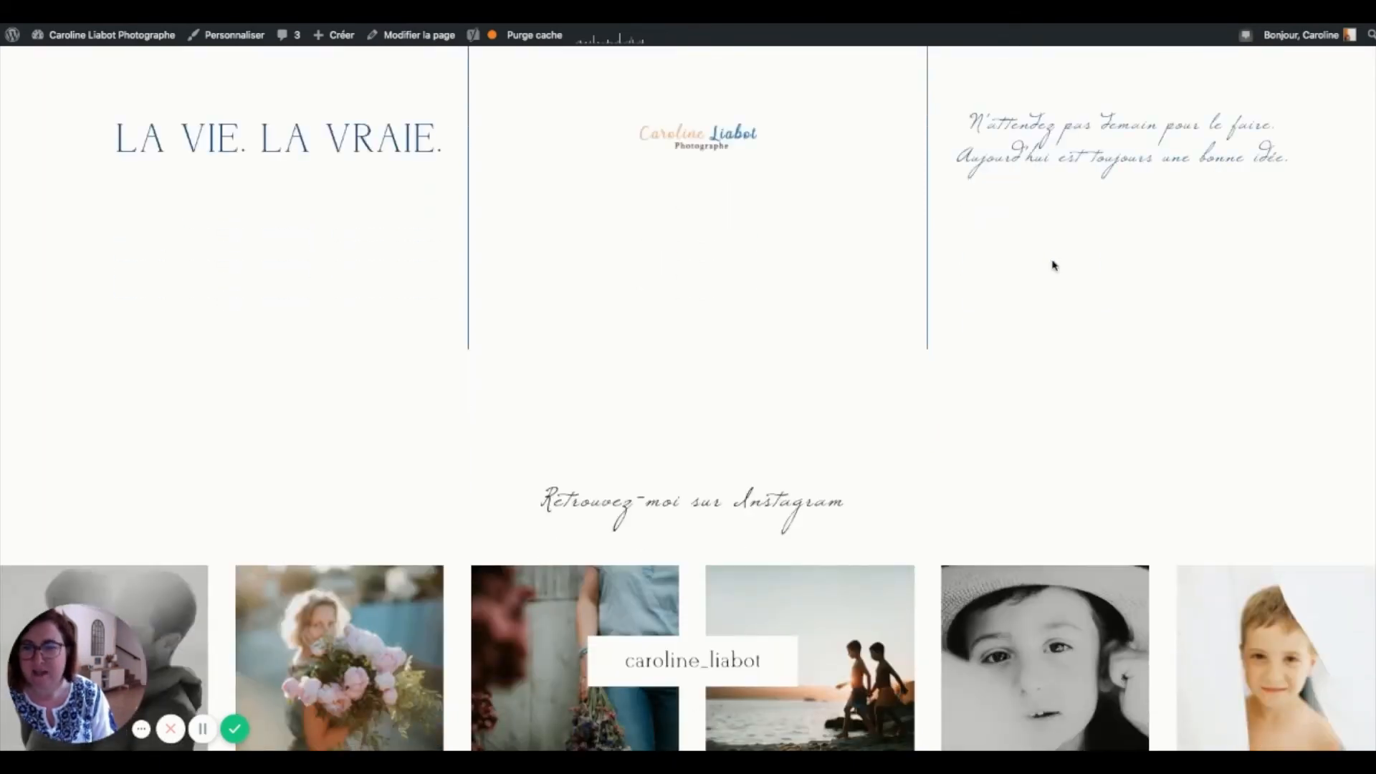
pyautogui.scroll(-4, 1054, 265)
pyautogui.scroll(10, 1053, 265)
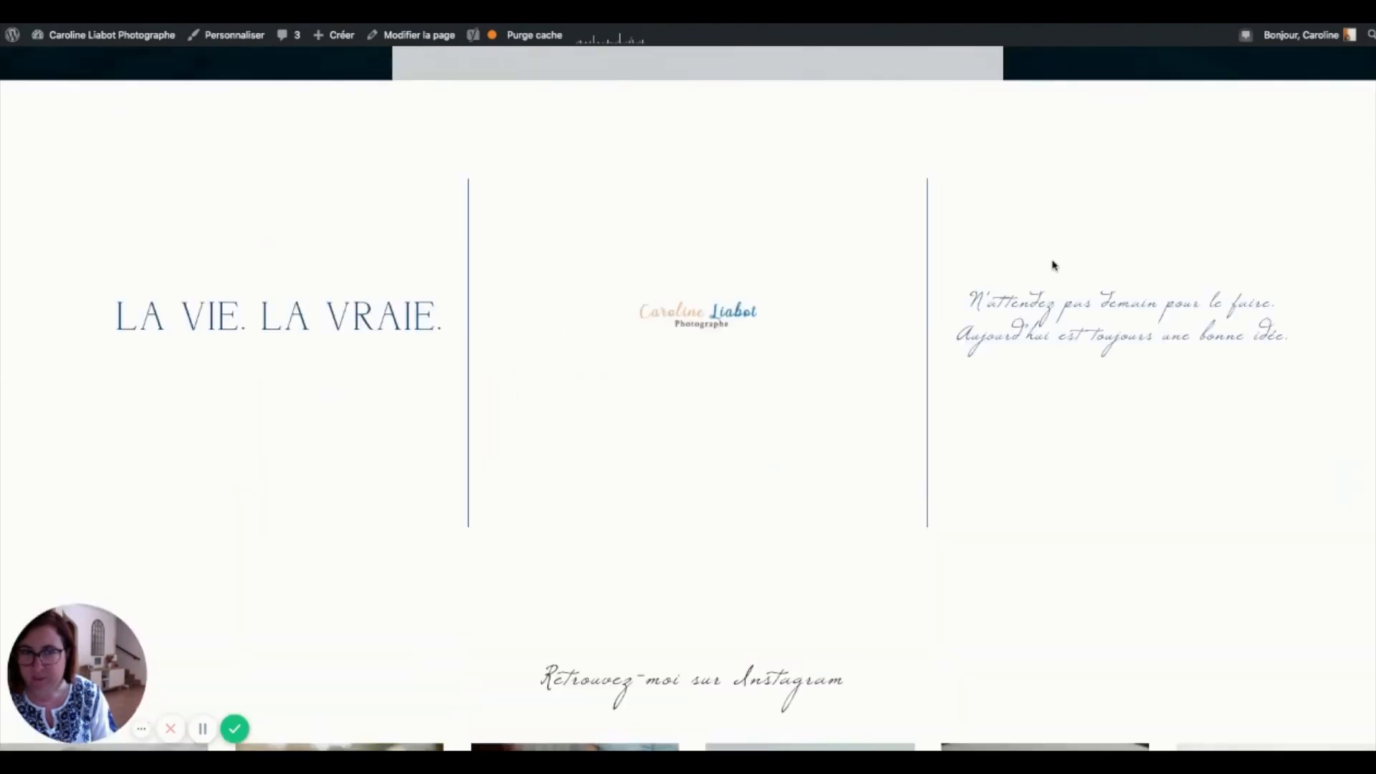
pyautogui.scroll(16, 1053, 265)
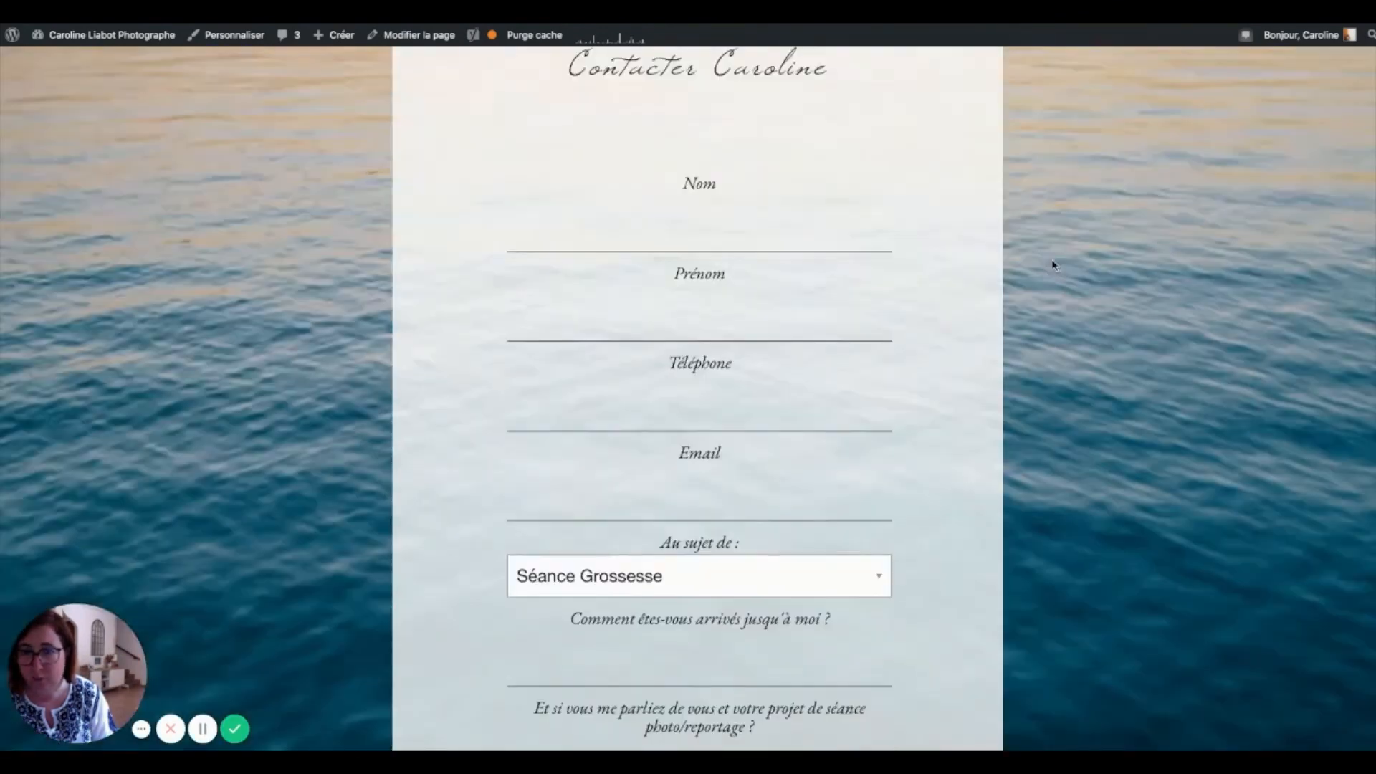
pyautogui.scroll(5, 1054, 265)
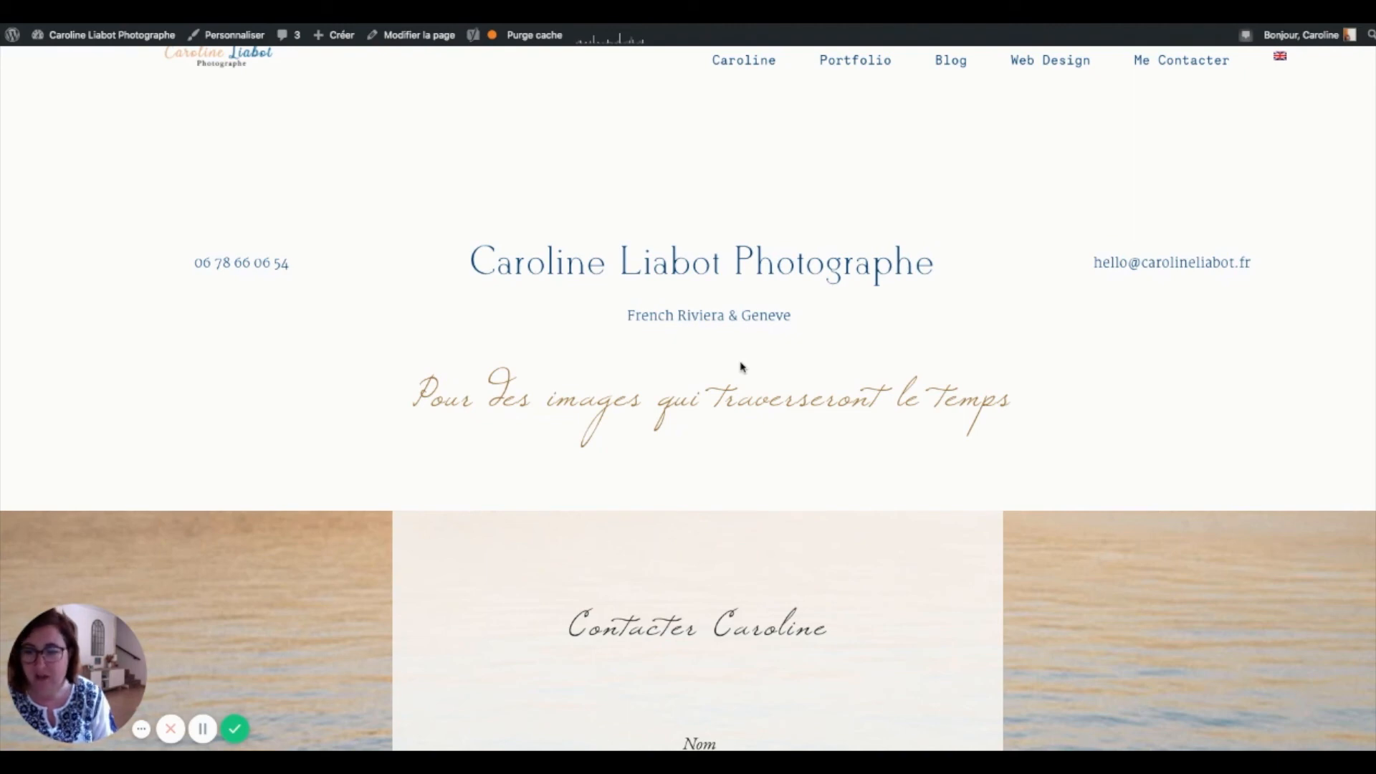
pyautogui.scroll(-20, 742, 367)
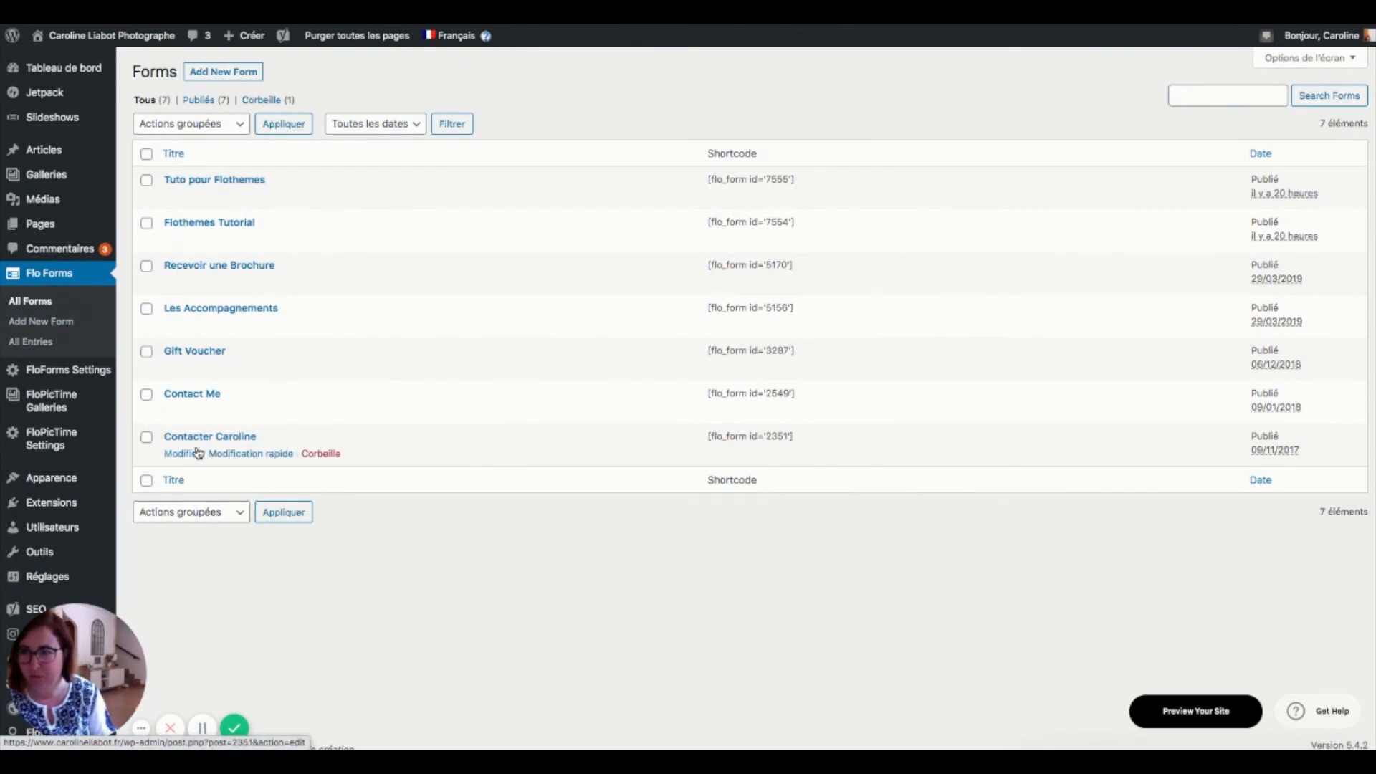
# - Open the Flo Forms Settings page showing the unread-entry email reminder options
pyautogui.click(75, 369)
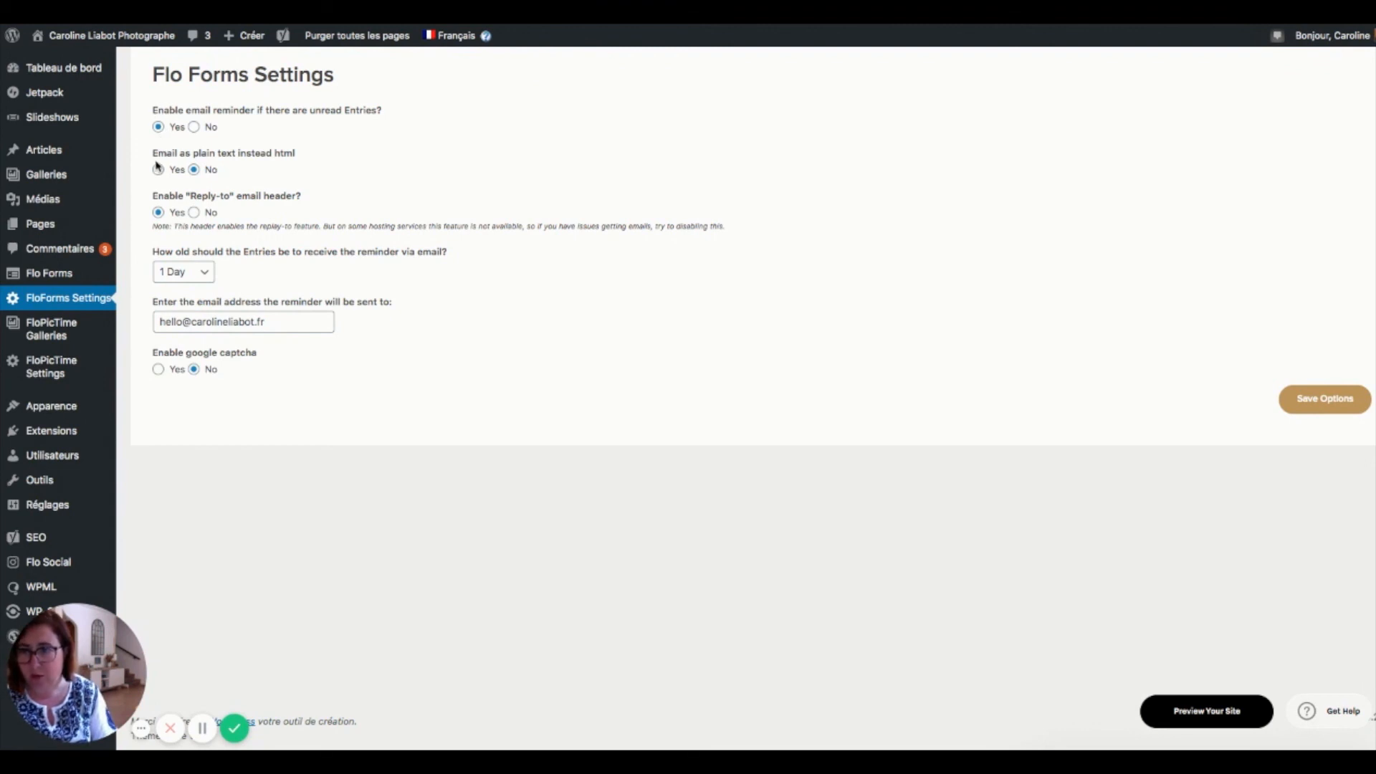
# - Return to the Flo Forms All Forms list showing all seven forms
pyautogui.moveTo(27, 278)
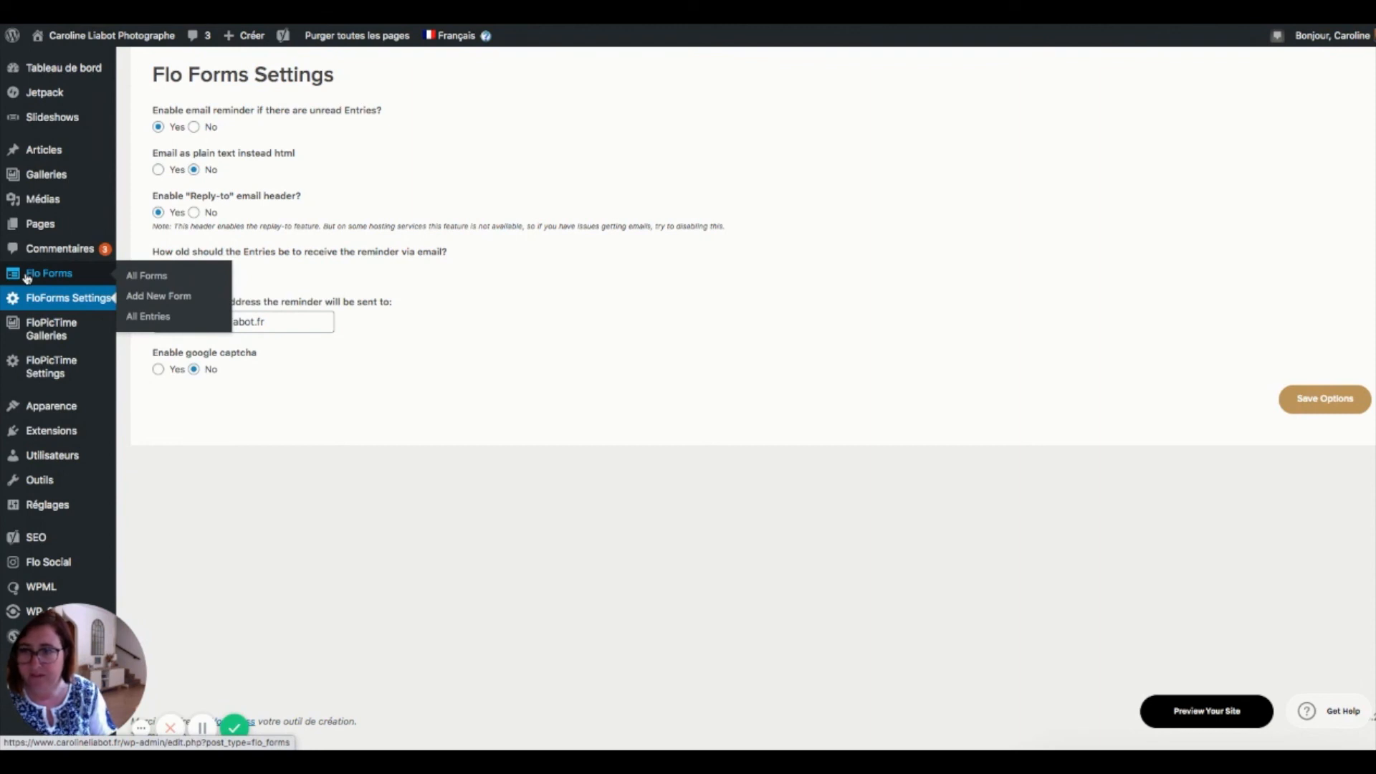
pyautogui.click(27, 278)
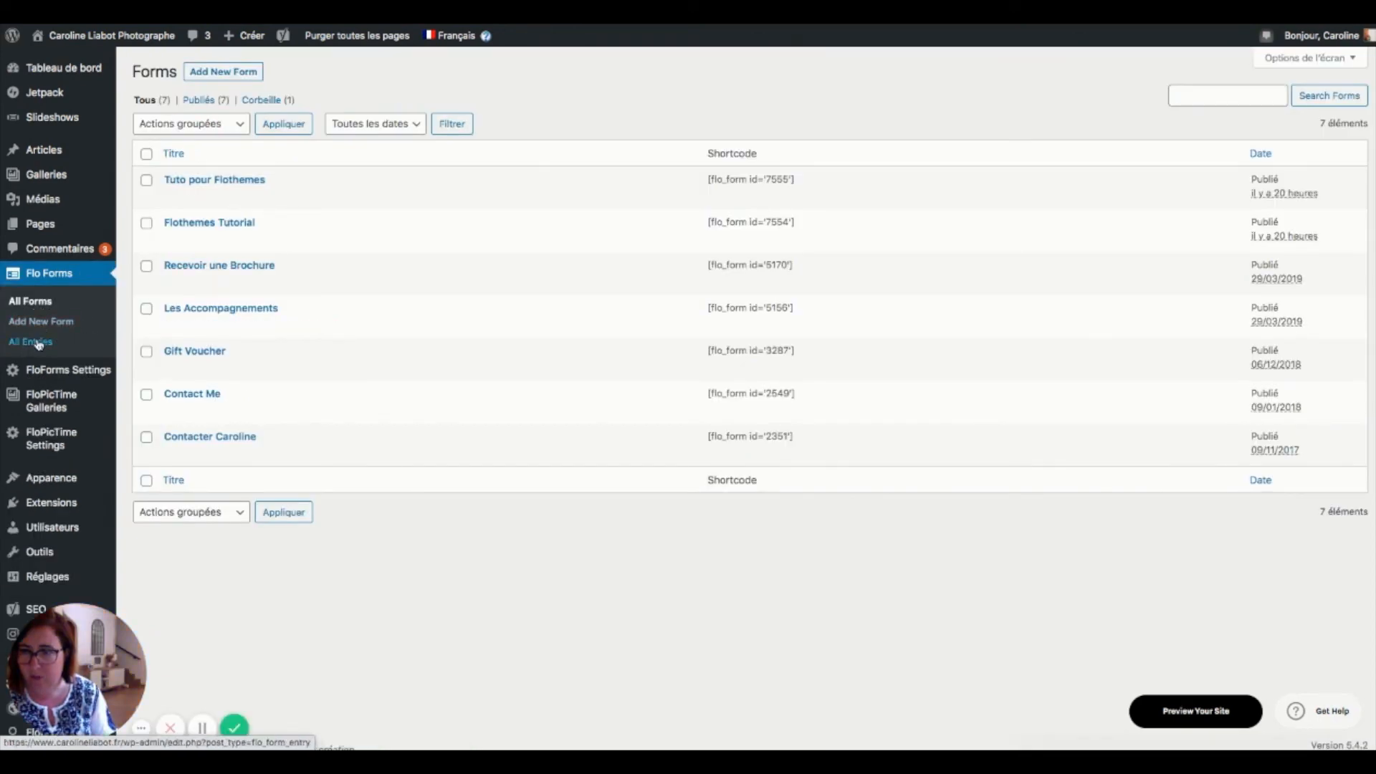
pyautogui.click(38, 343)
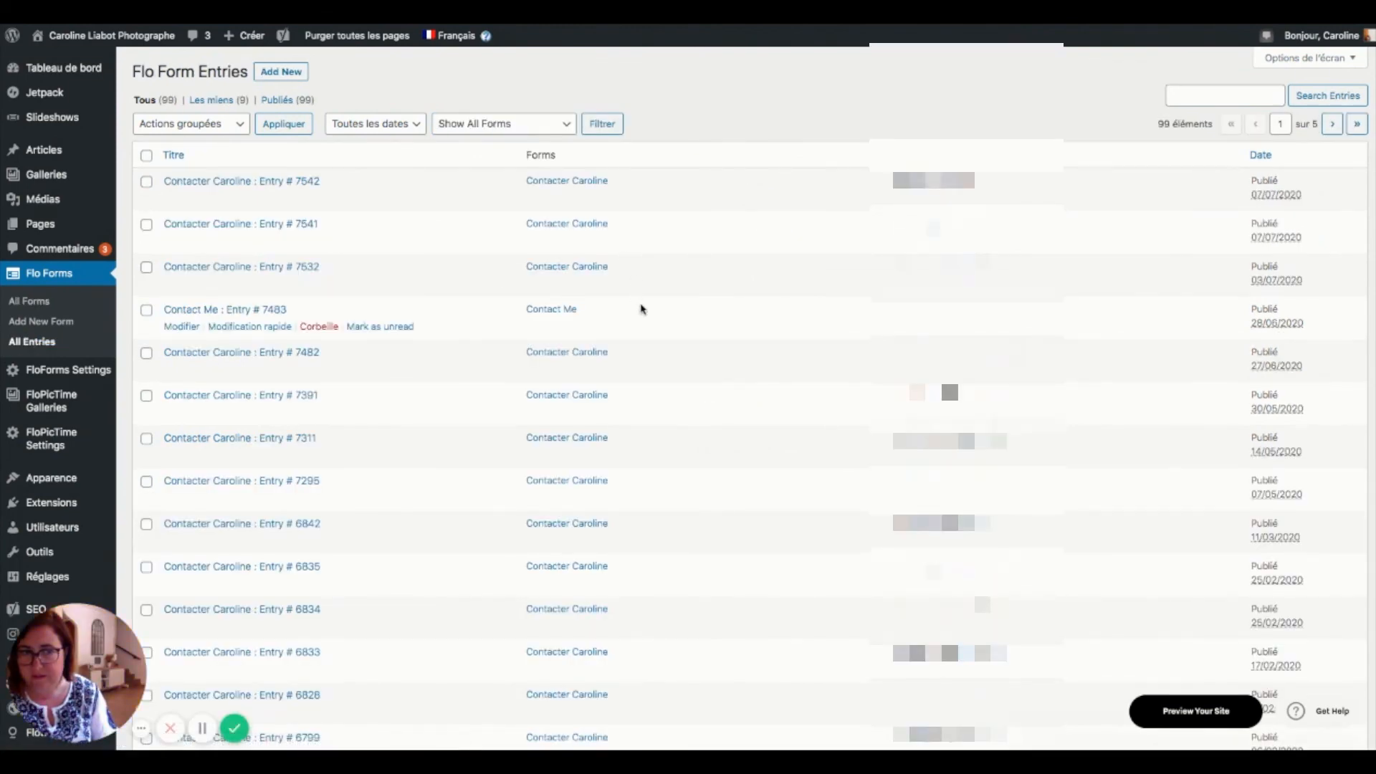
pyautogui.scroll(-10, 641, 309)
pyautogui.scroll(10, 640, 307)
pyautogui.scroll(-5, 640, 307)
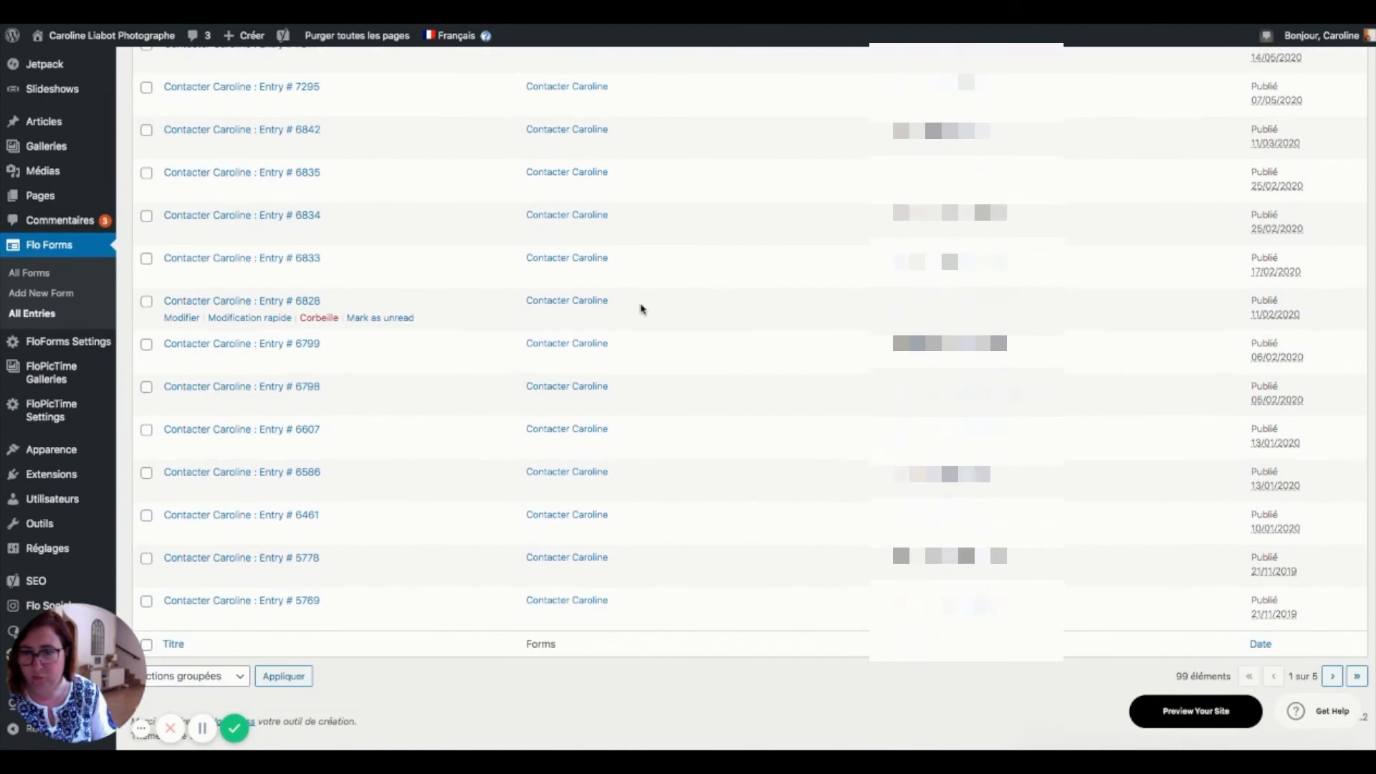
pyautogui.scroll(4, 642, 309)
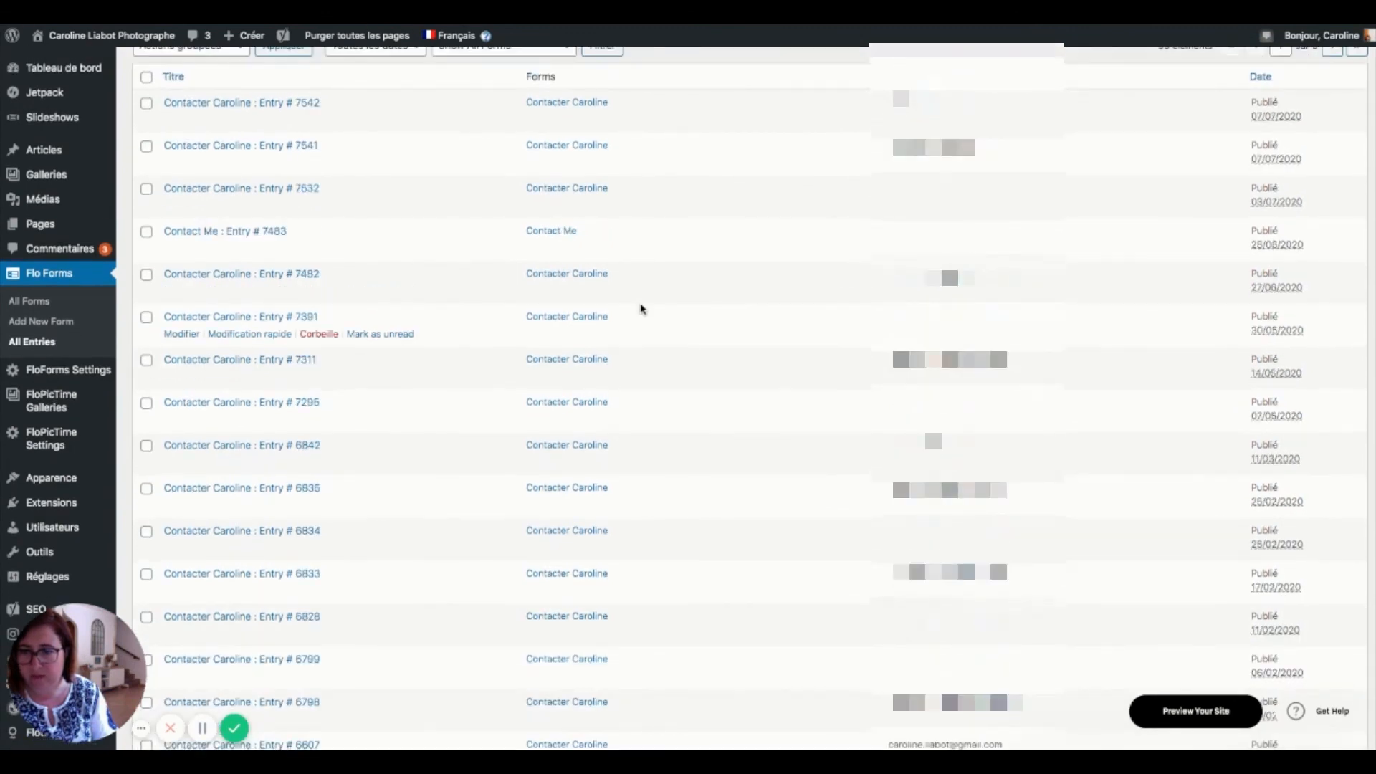
pyautogui.scroll(2, 640, 308)
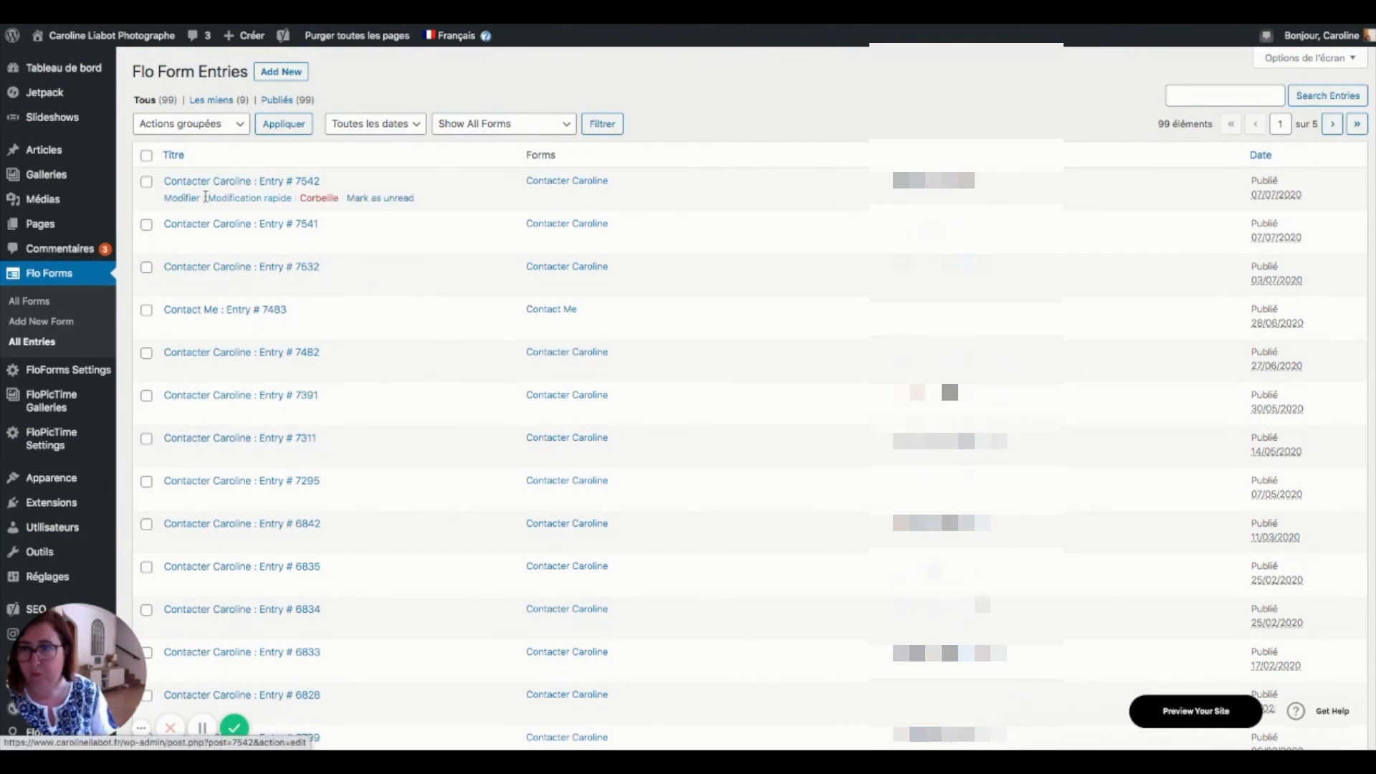
pyautogui.click(193, 200)
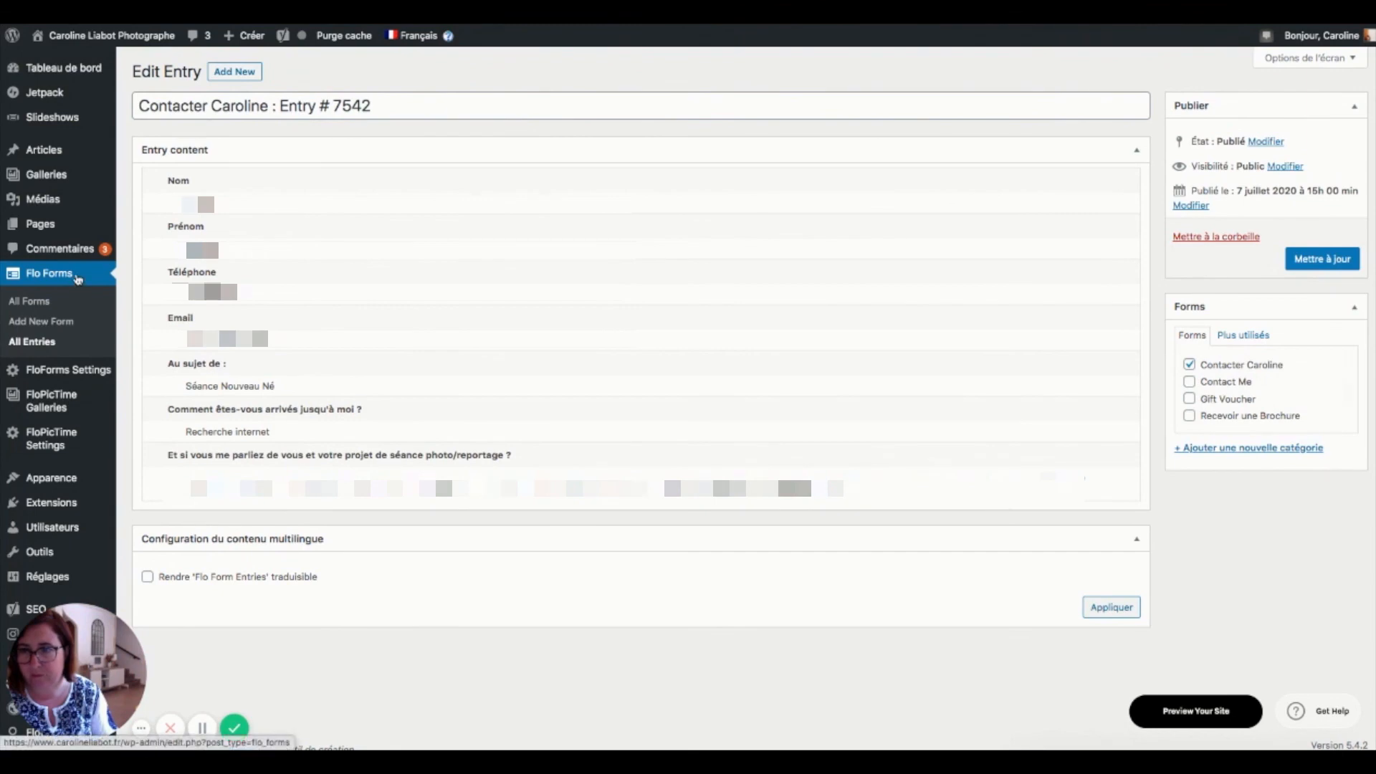
pyautogui.click(77, 278)
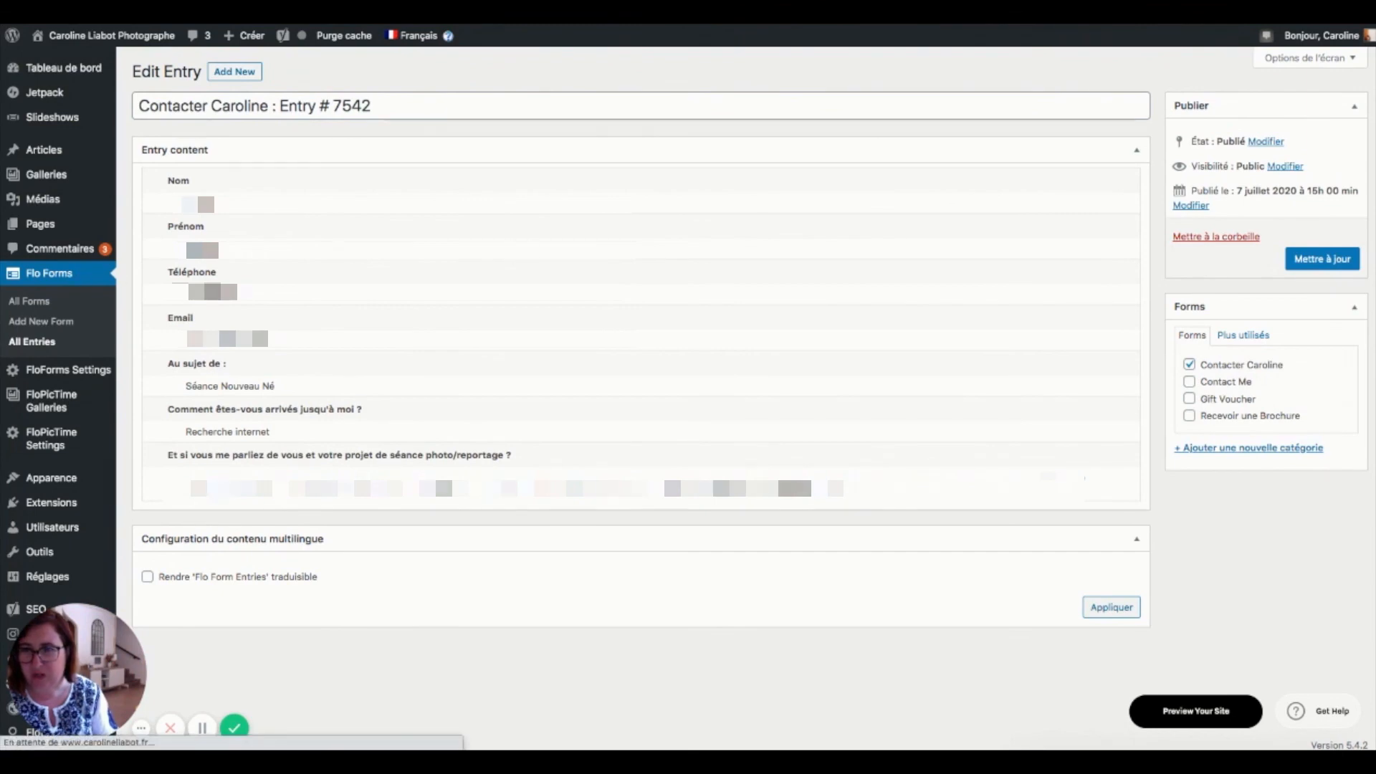